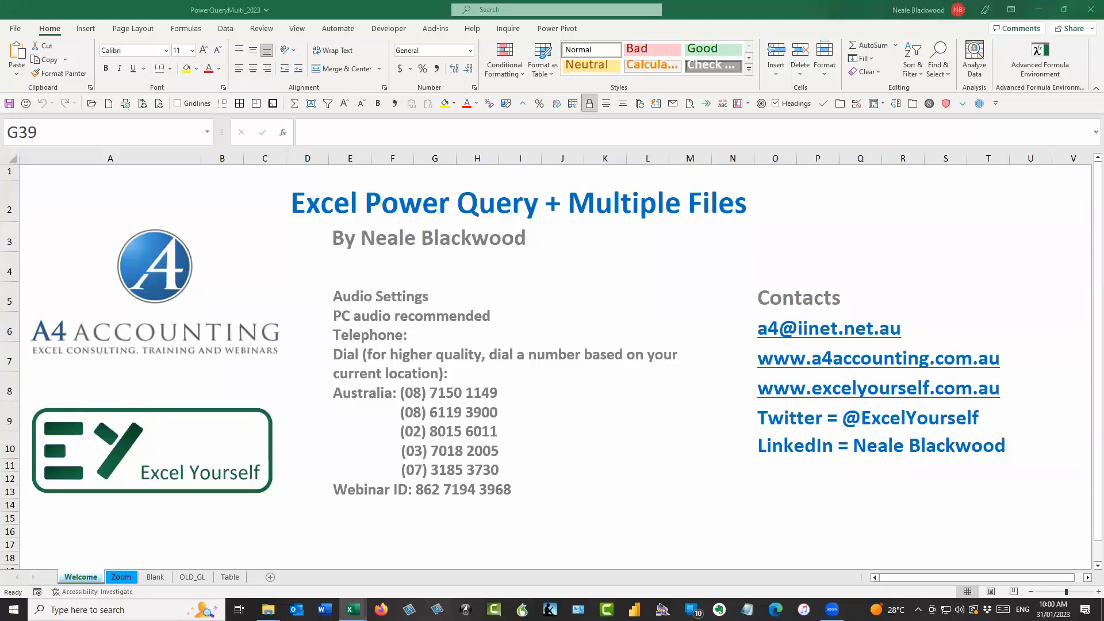
Step: Show the Zoom sheet and, in File Explorer, examine the PQ_Examples folder inside the Materials PQ Multi 2023 zip file
{"action": "key", "text": "ctrl+Page_Down"}
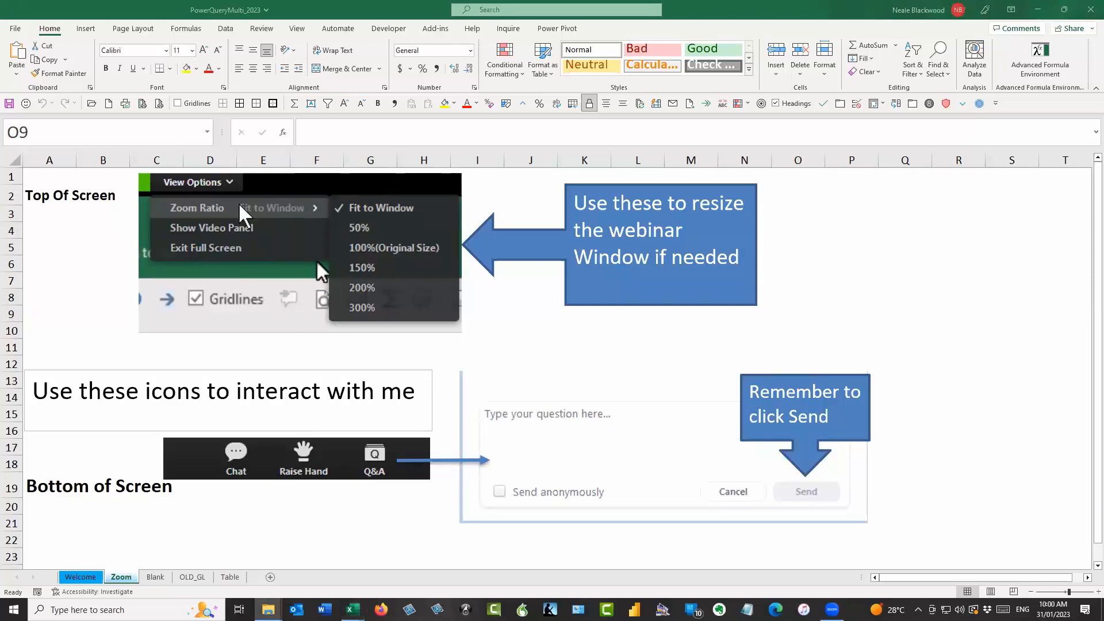
{"action": "key", "text": "alt+Tab"}
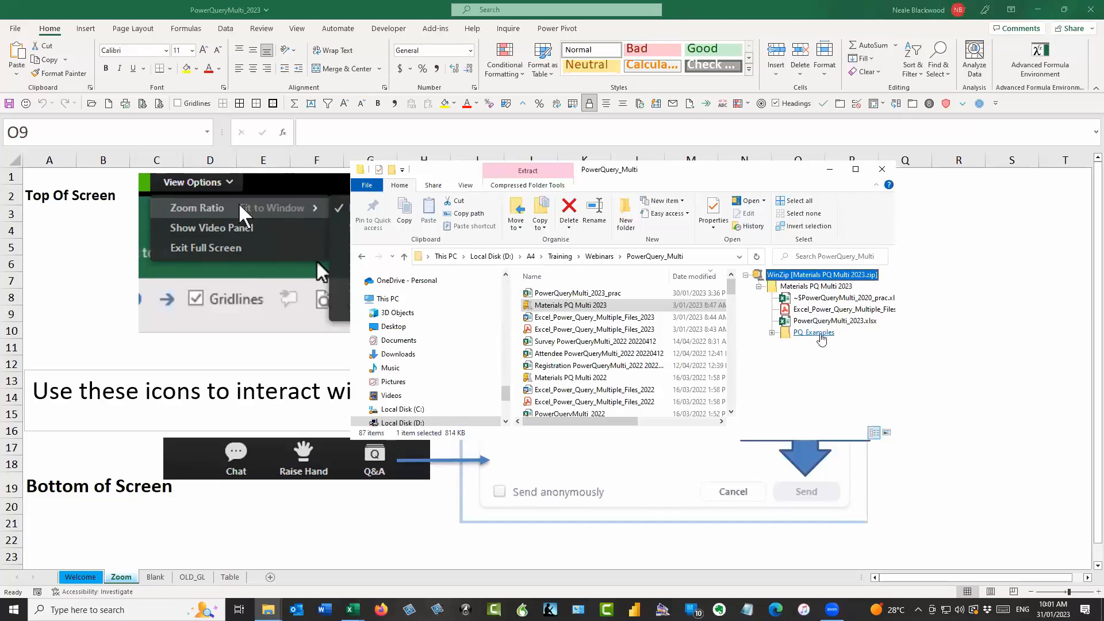
{"action": "left_click", "coordinate": [787, 336]}
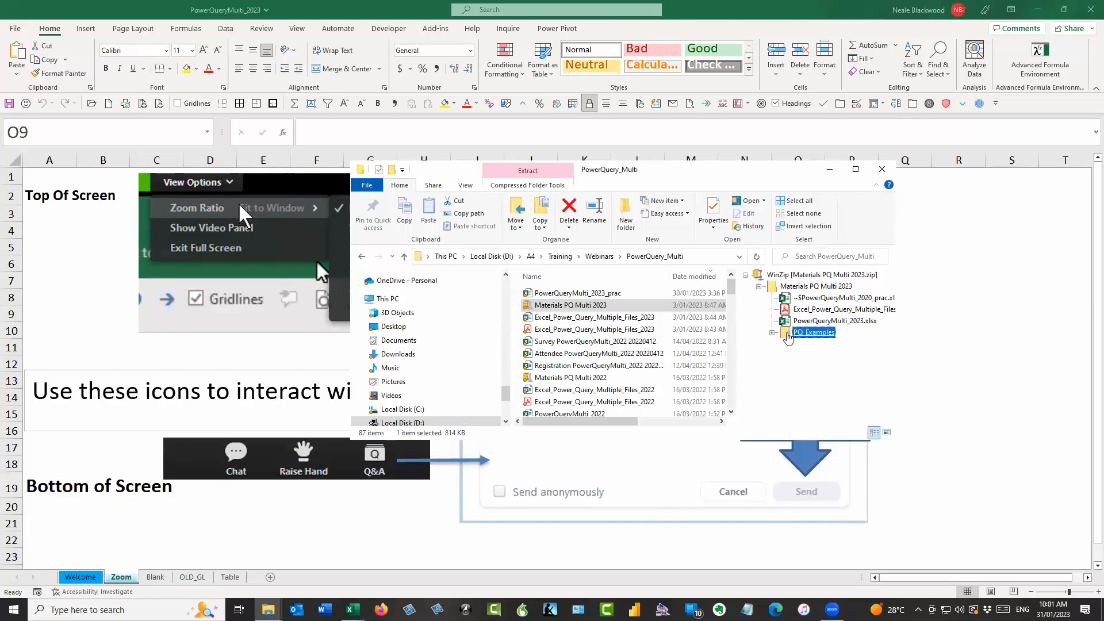
{"action": "left_click", "coordinate": [772, 332]}
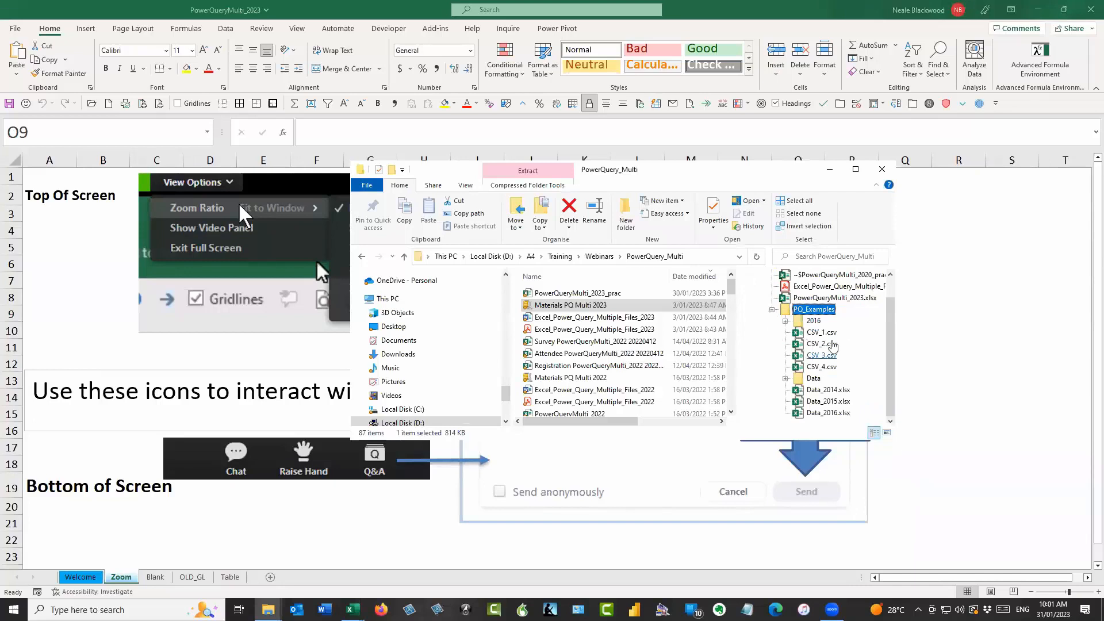
{"action": "left_click", "coordinate": [772, 309]}
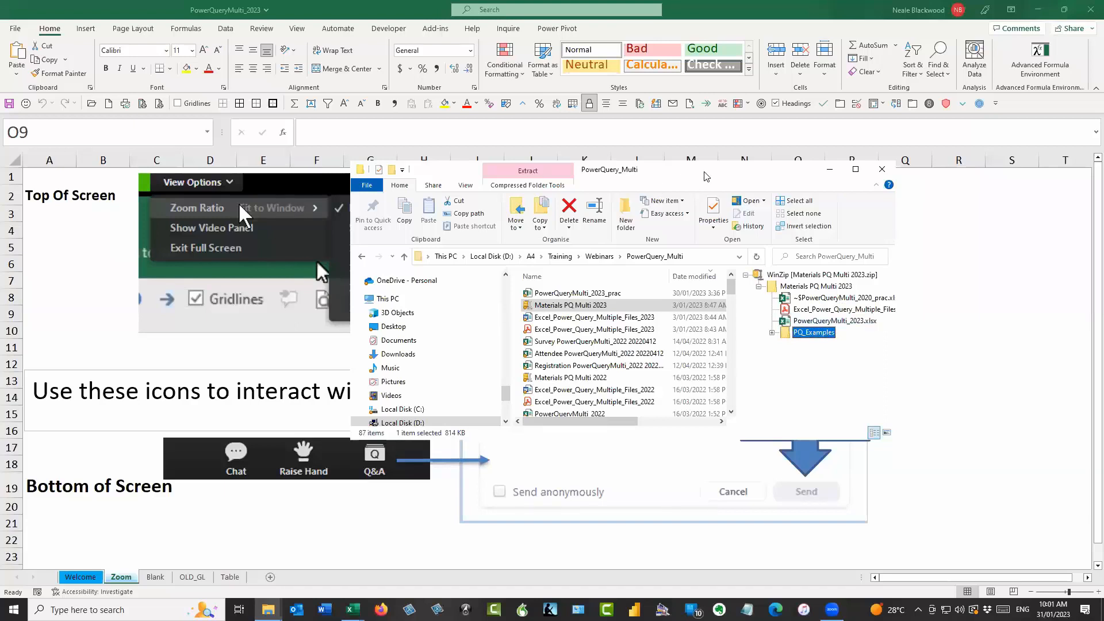
{"action": "left_click_drag", "start_coordinate": [705, 174], "coordinate": [0, 190]}
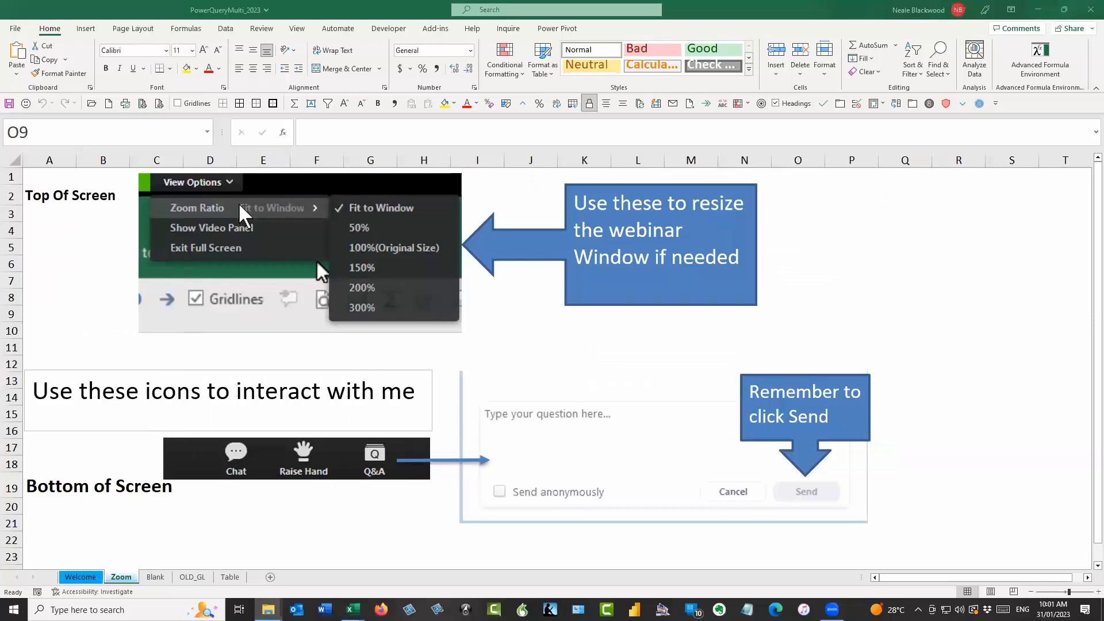
Step: Open the PQ_Examples folder on the Desktop and examine its subfolders and files
{"action": "left_click_drag", "start_coordinate": [0, 261], "coordinate": [673, 201]}
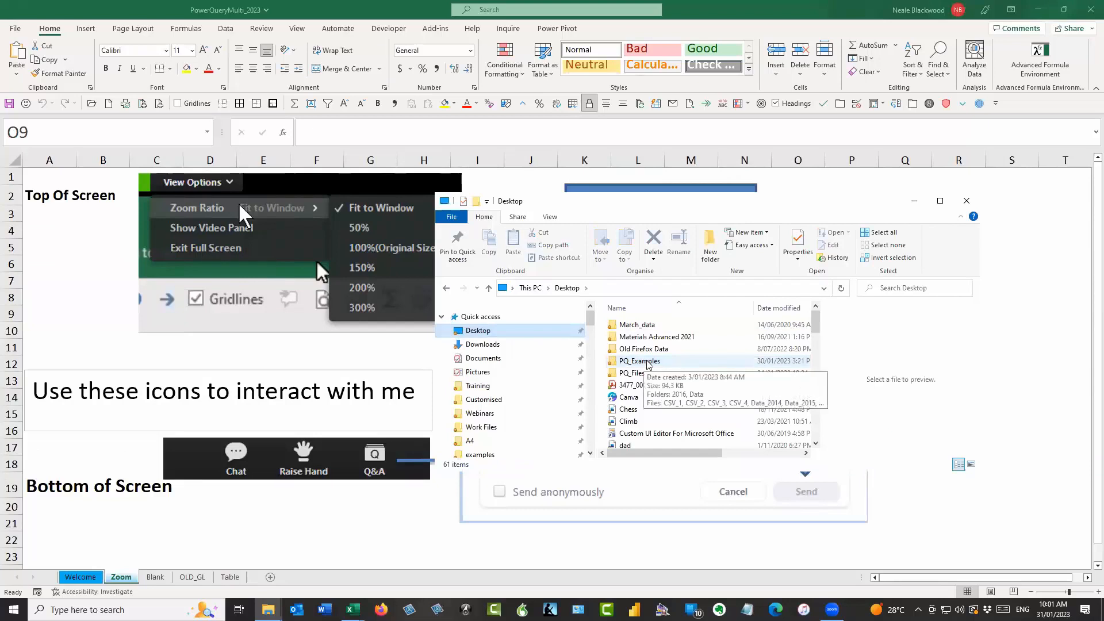
{"action": "double_click", "coordinate": [647, 361]}
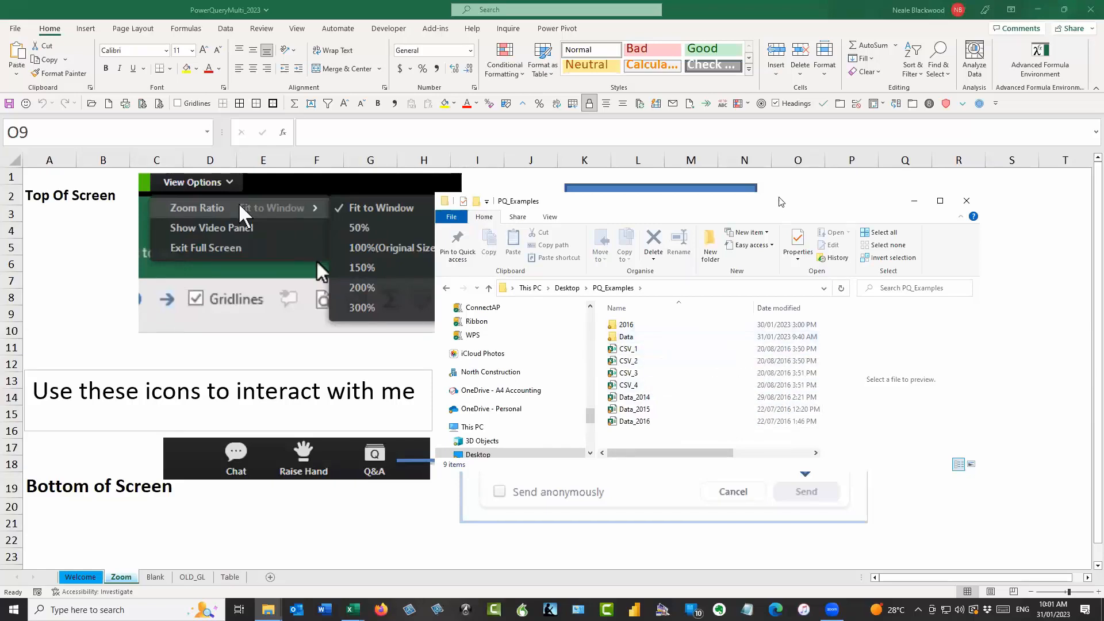
{"action": "left_click_drag", "start_coordinate": [626, 205], "coordinate": [0, 201]}
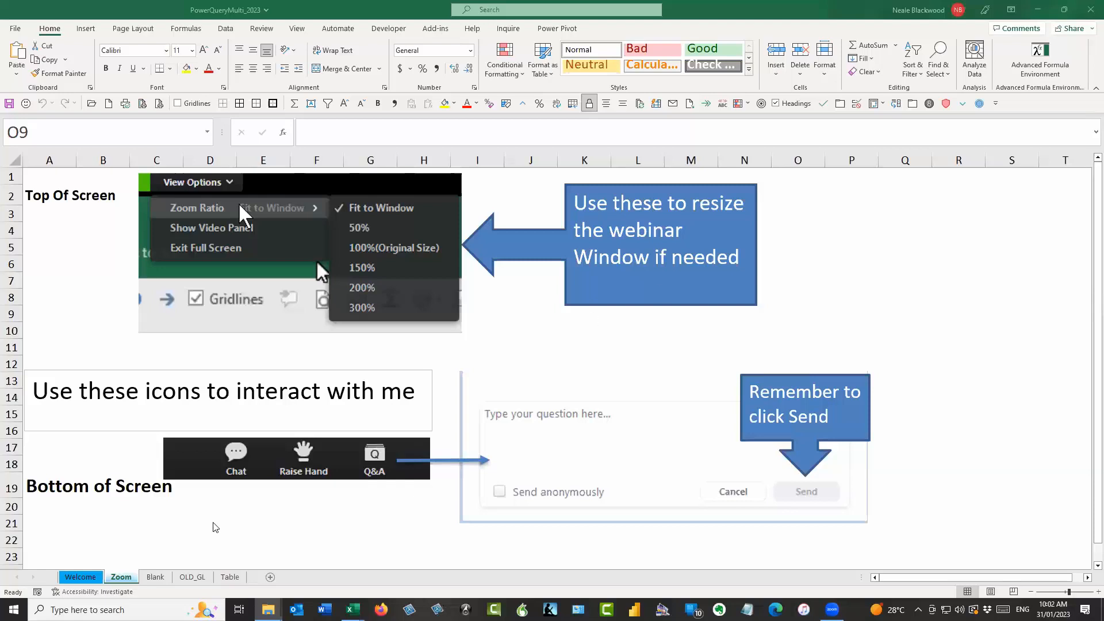
Step: Switch to the Blank sheet of the workbook
{"action": "left_click", "coordinate": [157, 579]}
{"action": "left_click", "coordinate": [157, 579]}
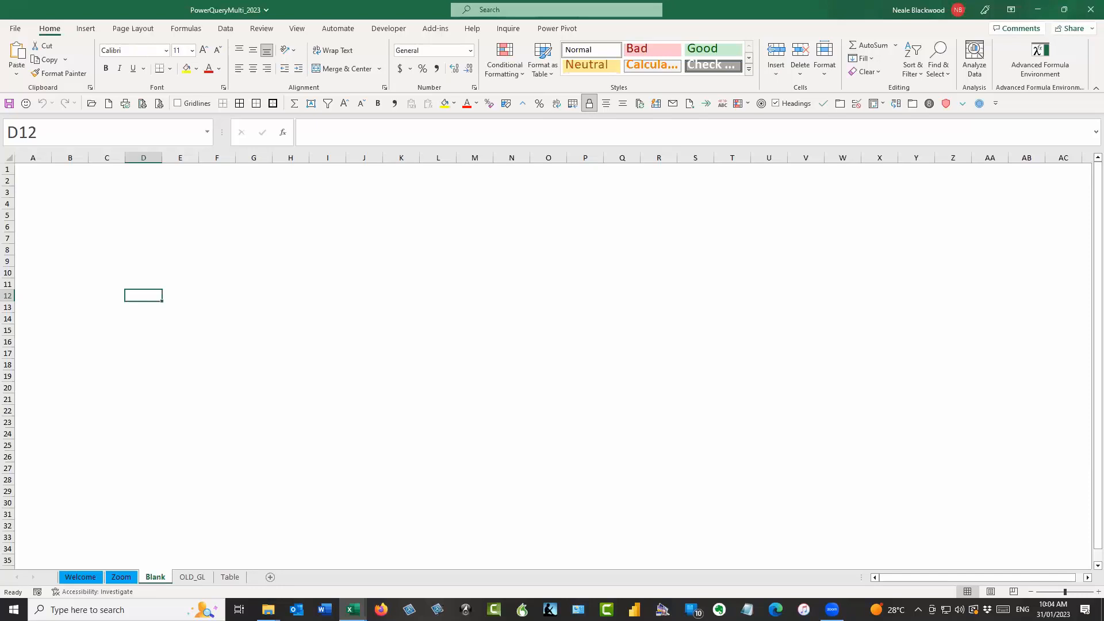
Step: Switch to File Explorer and inspect the Data and 2016 folders inside PQ_Examples, including what Data contains
{"action": "key", "text": "alt+Tab"}
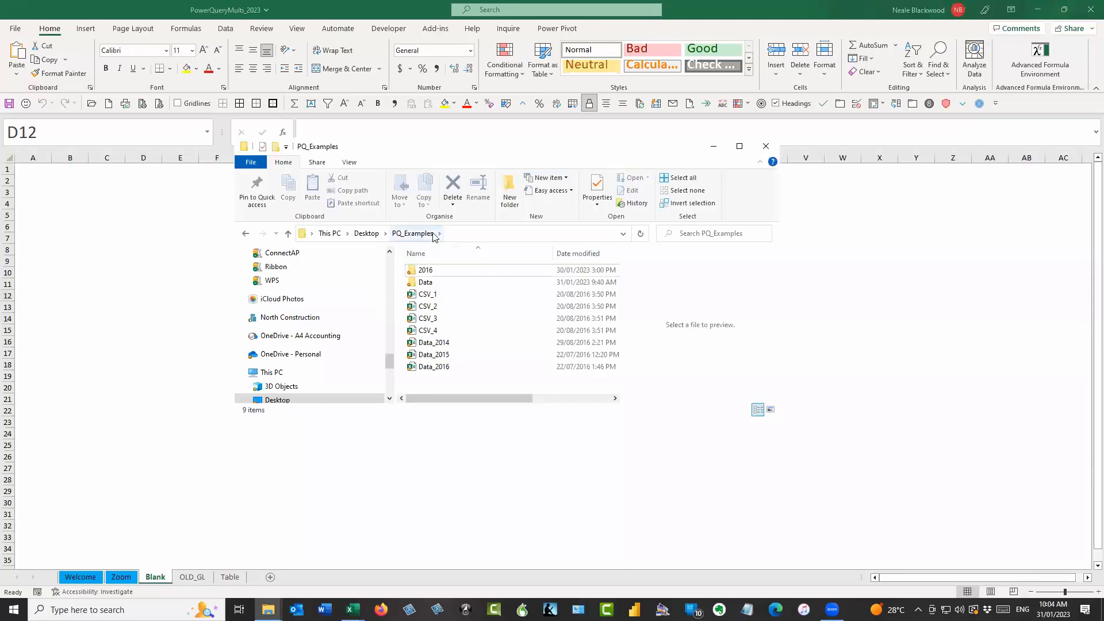
{"action": "left_click", "coordinate": [426, 284]}
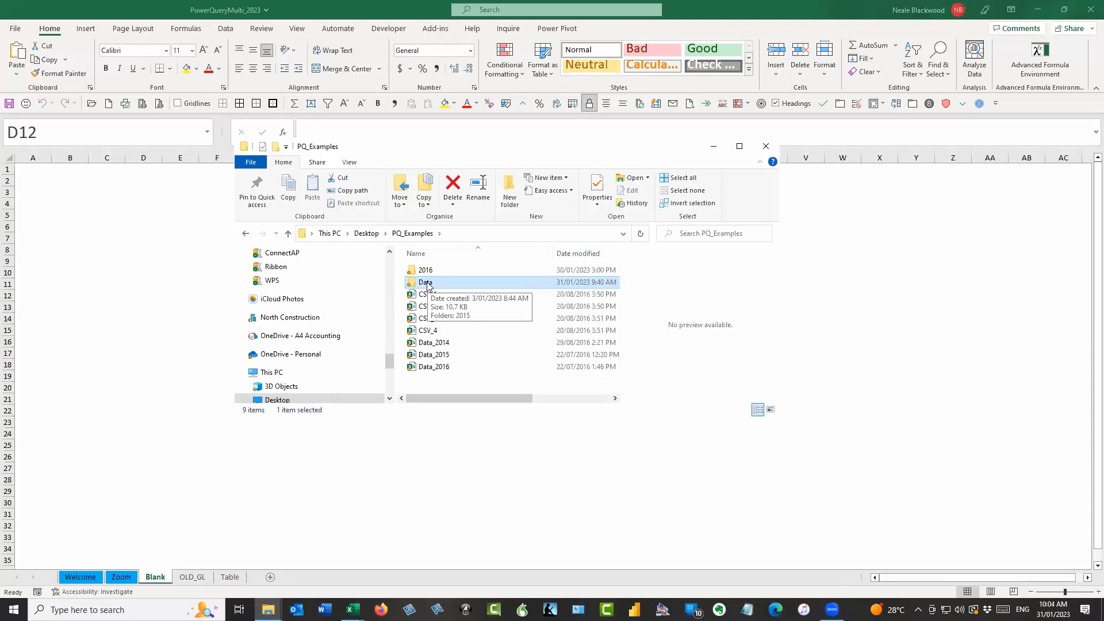
{"action": "double_click", "coordinate": [427, 282]}
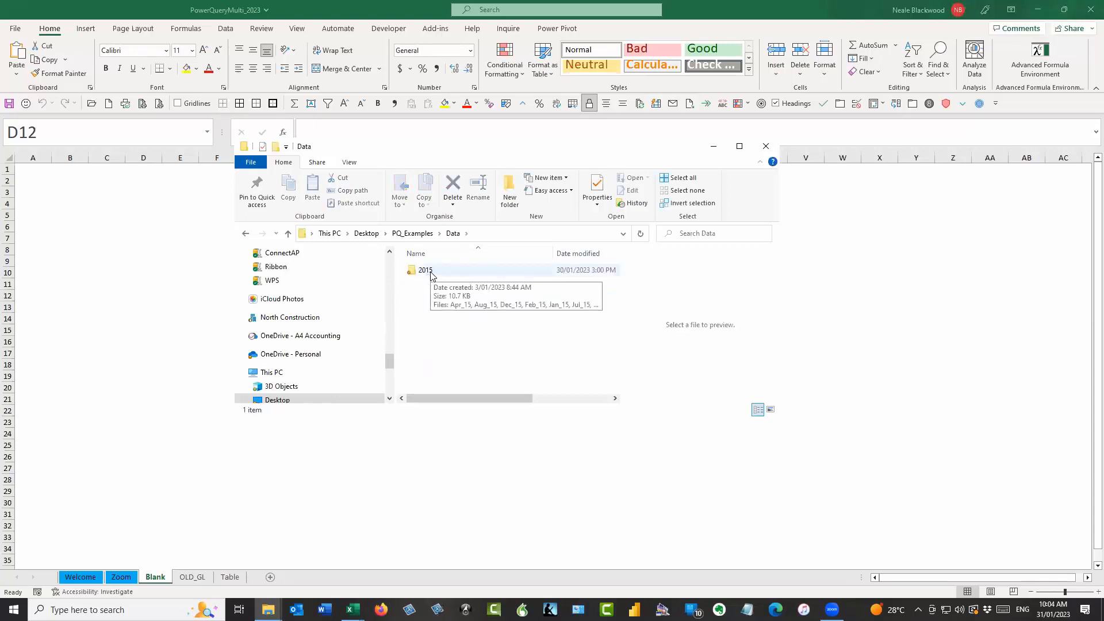
{"action": "left_click", "coordinate": [424, 234]}
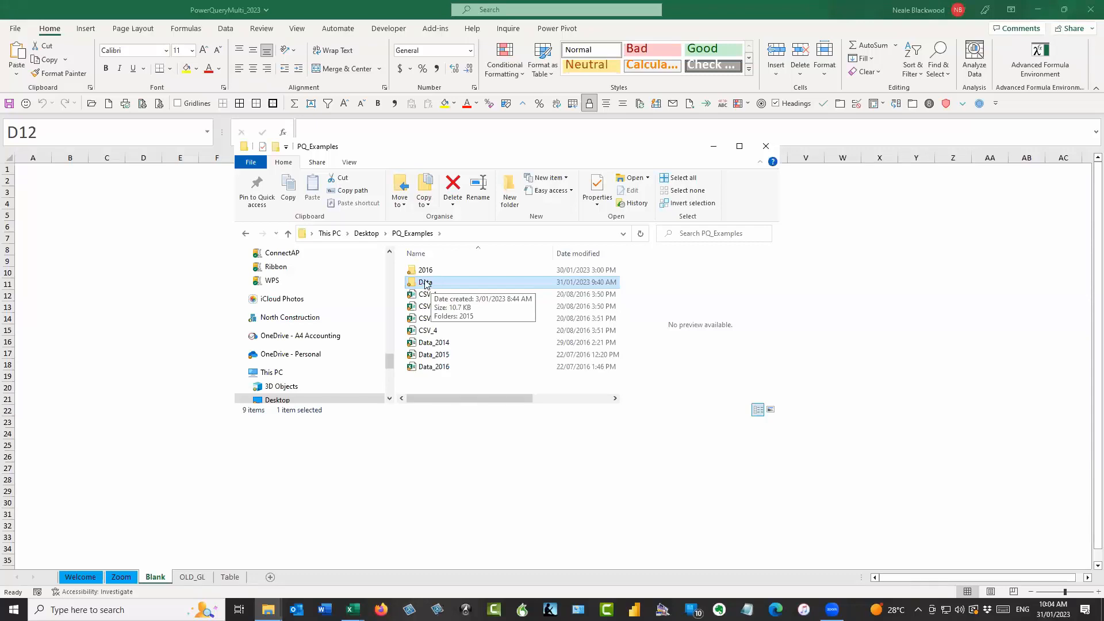
{"action": "left_click", "coordinate": [423, 284]}
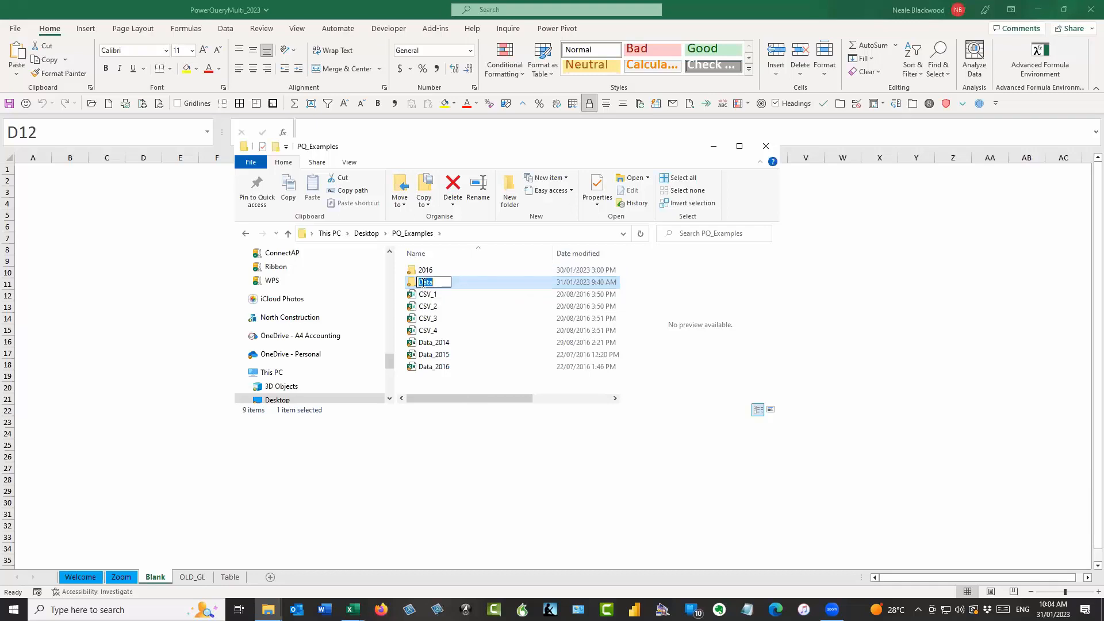
{"action": "left_click", "coordinate": [426, 271]}
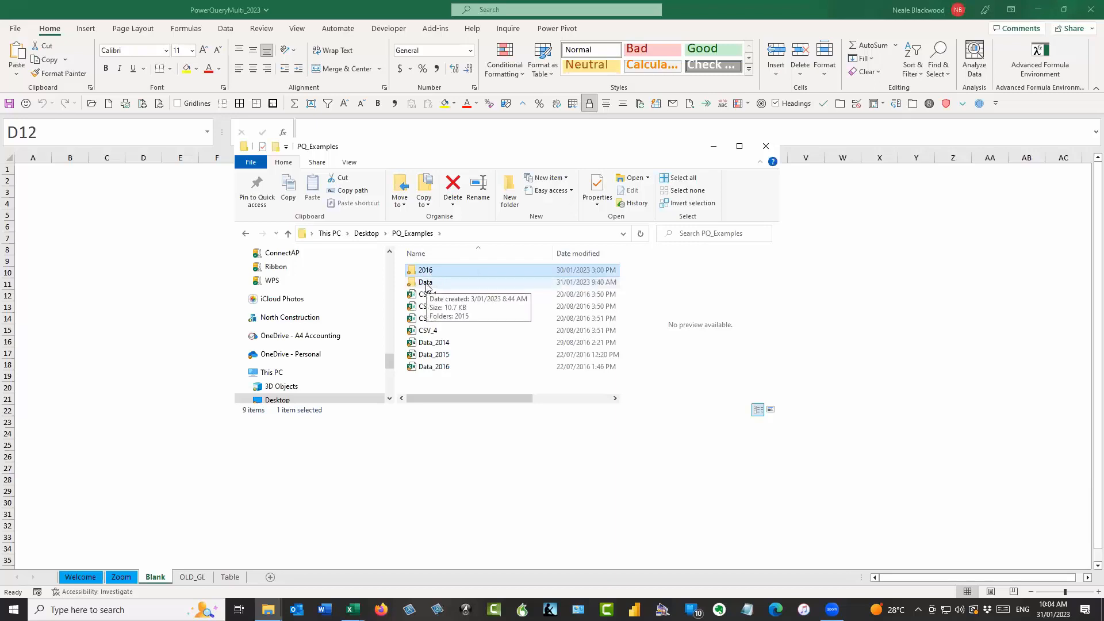
{"action": "left_click", "coordinate": [426, 284]}
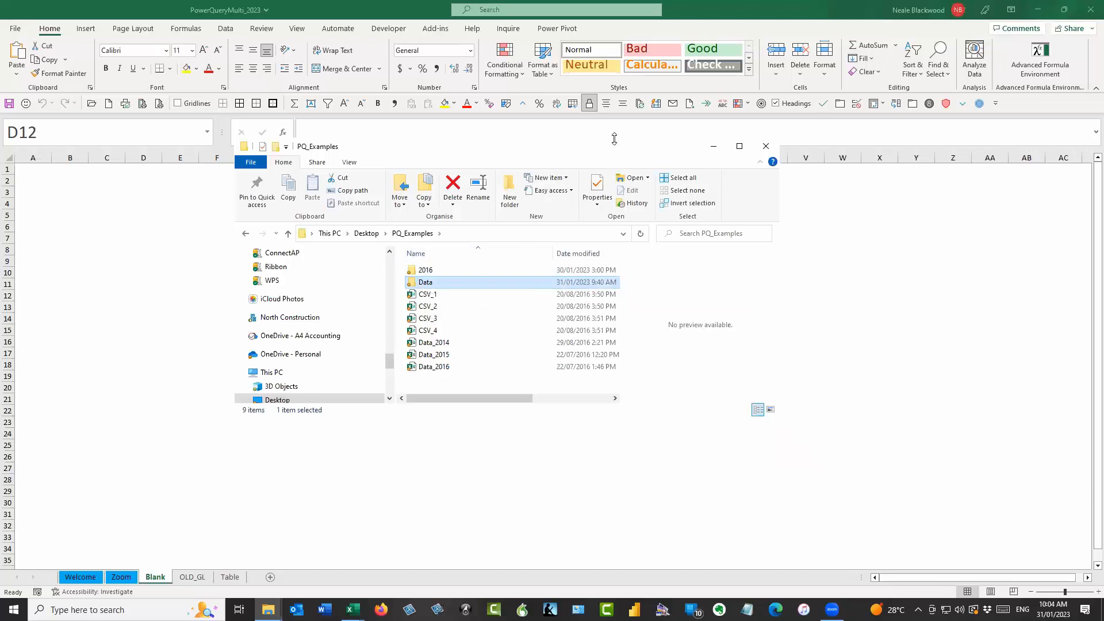
{"action": "left_click_drag", "start_coordinate": [619, 150], "coordinate": [0, 166]}
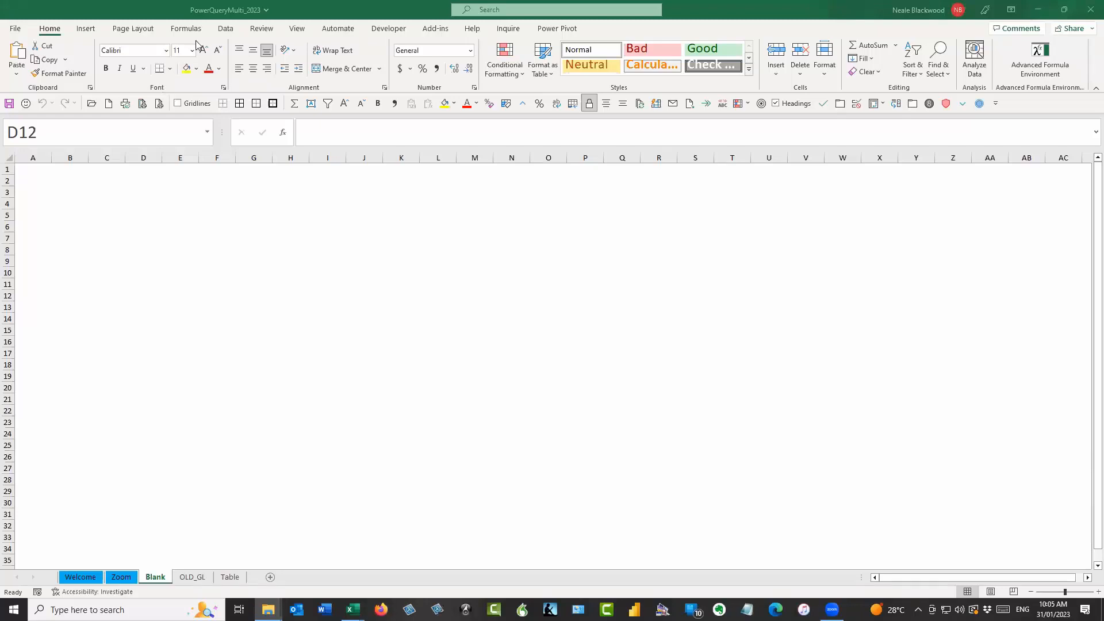
Step: Start a Get Data import that uses a folder as its file source
{"action": "left_click", "coordinate": [227, 30]}
{"action": "left_click", "coordinate": [227, 31]}
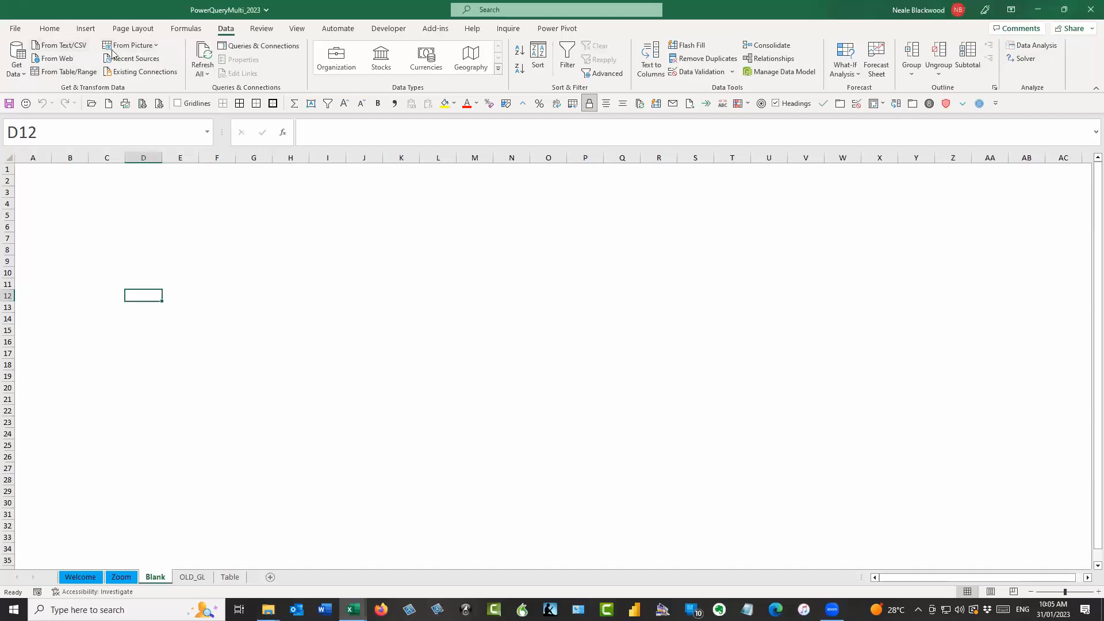
{"action": "left_click", "coordinate": [23, 76]}
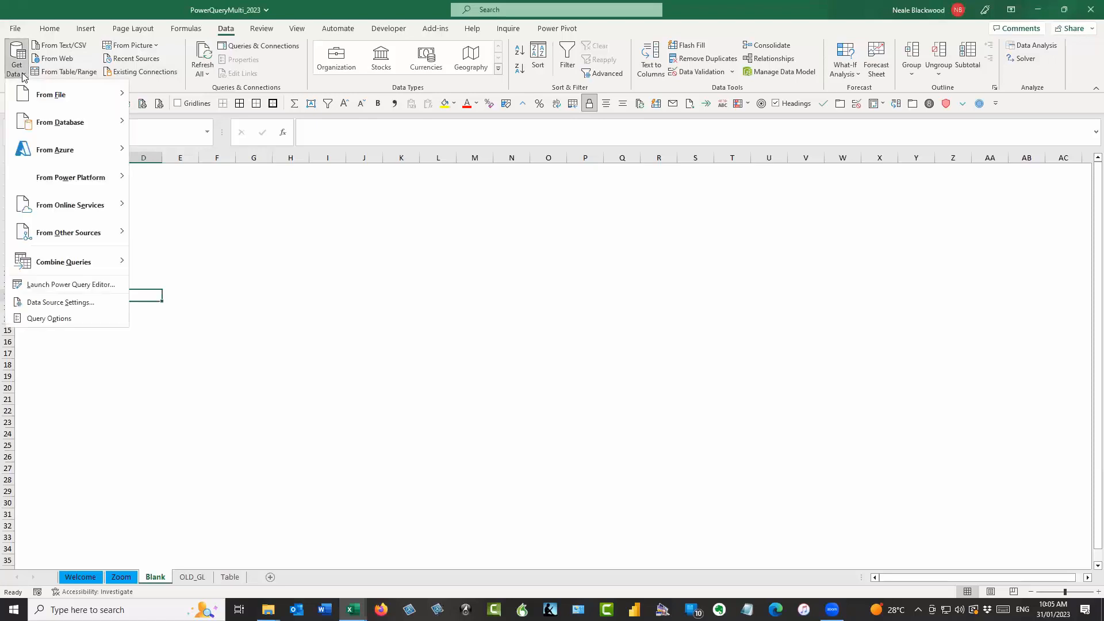
{"action": "mouse_move", "coordinate": [101, 98]}
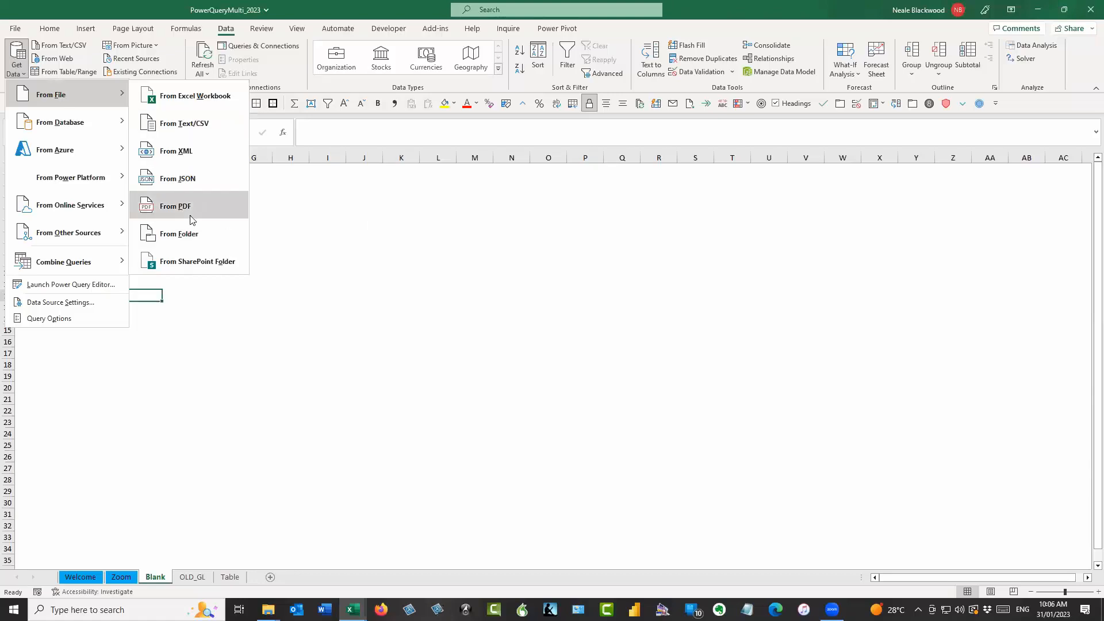
{"action": "left_click", "coordinate": [190, 237]}
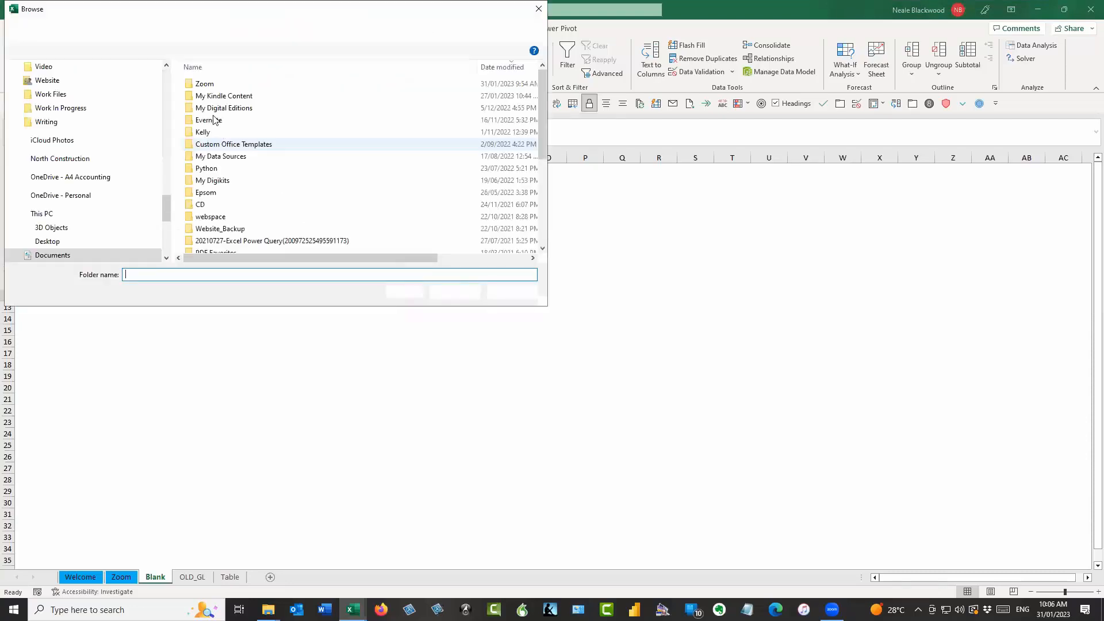
Step: Choose the Data folder within PQ_Examples on the Desktop as the source and open its file list for transformation in Power Query Editor
{"action": "left_click", "coordinate": [161, 84]}
{"action": "left_click", "coordinate": [164, 70]}
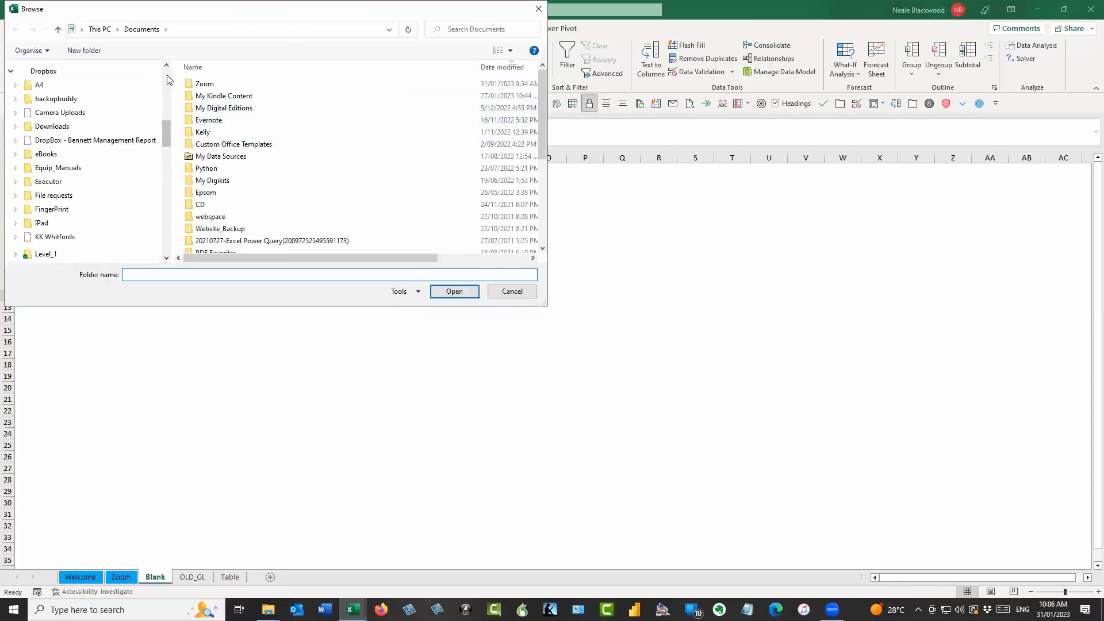
{"action": "left_click", "coordinate": [72, 91]}
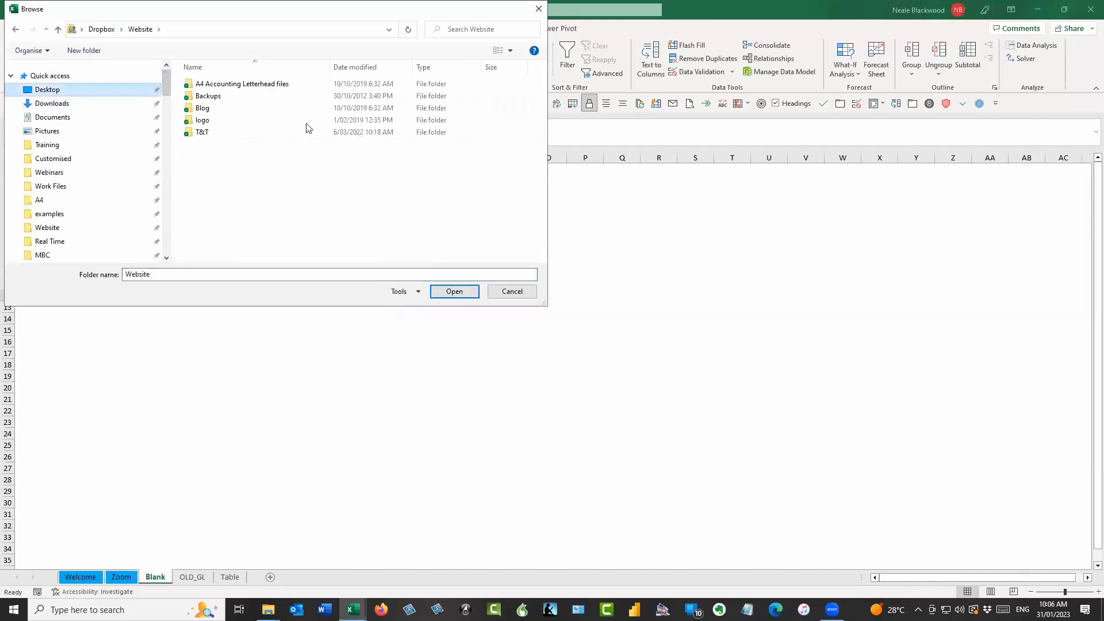
{"action": "left_click", "coordinate": [227, 133]}
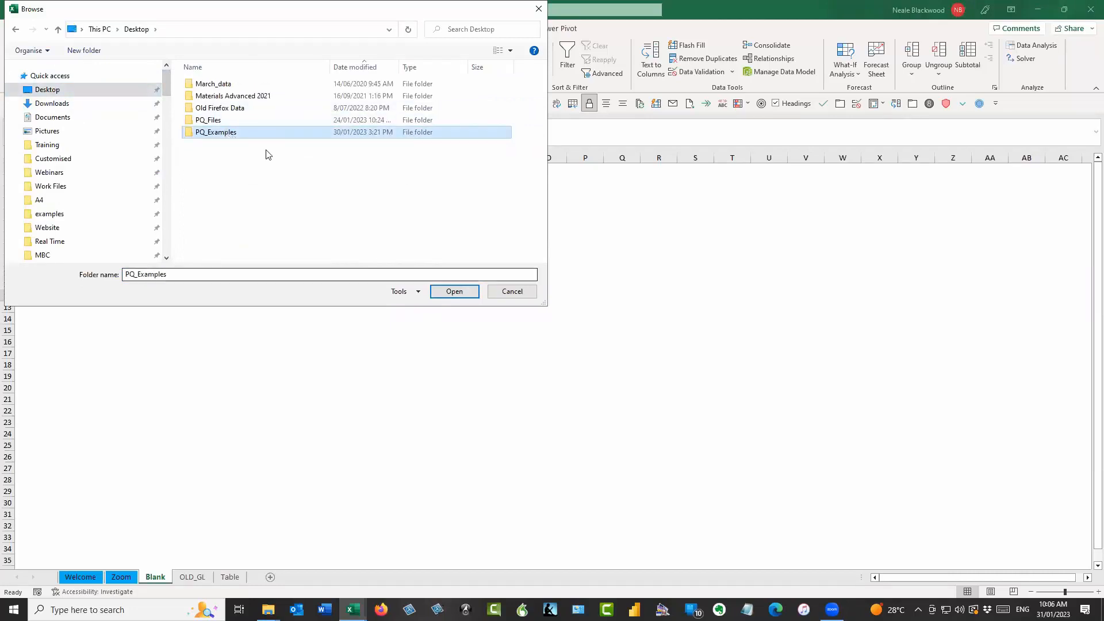
{"action": "double_click", "coordinate": [216, 133]}
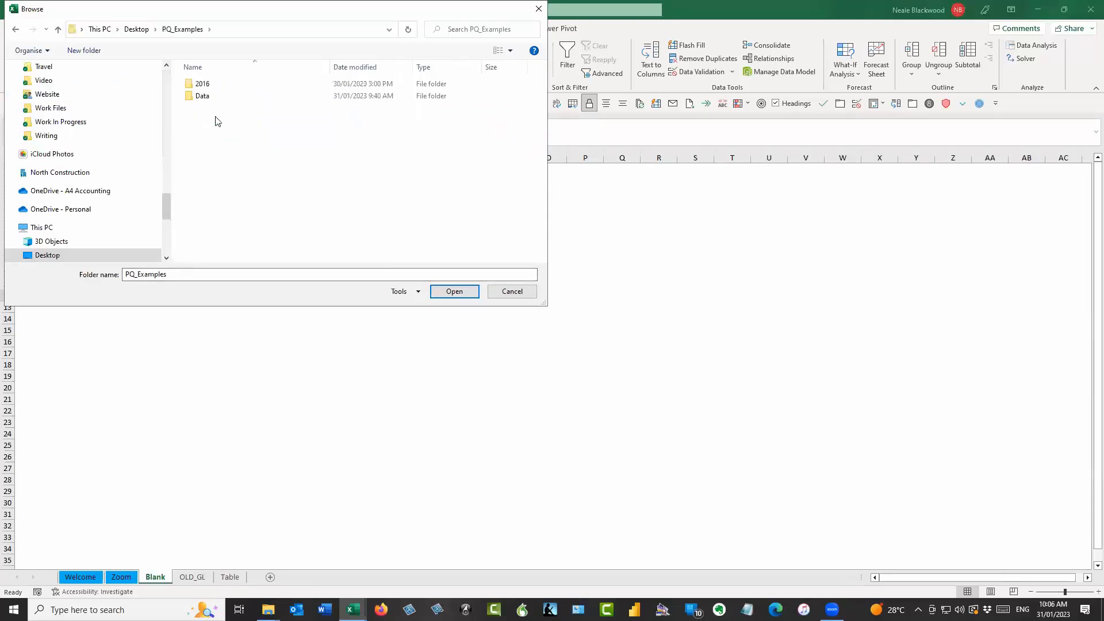
{"action": "left_click", "coordinate": [200, 99]}
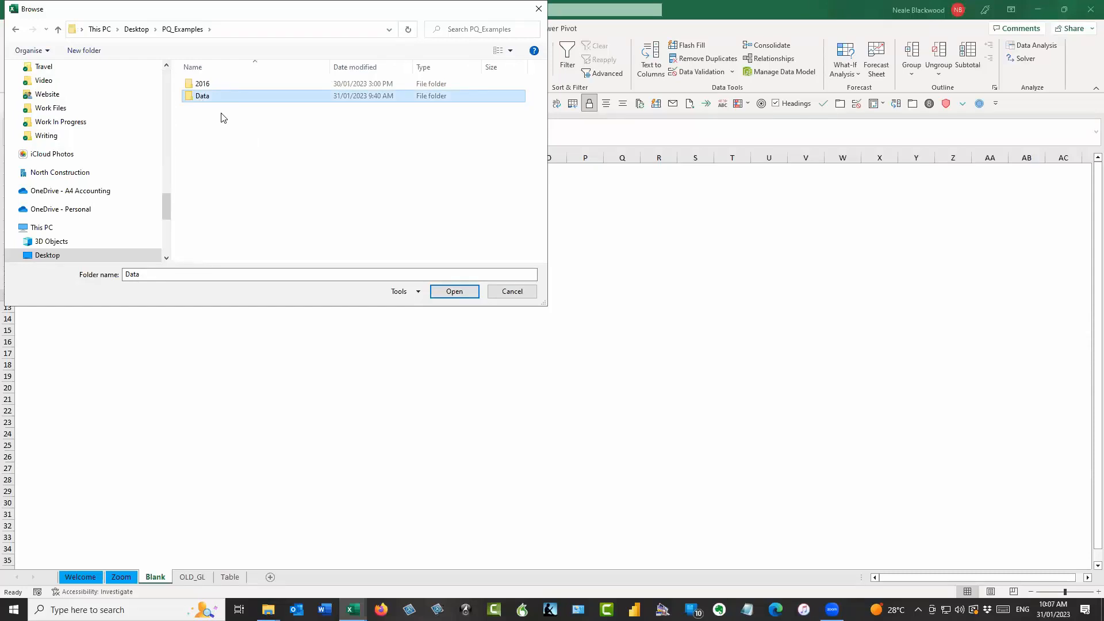
{"action": "left_click", "coordinate": [207, 100]}
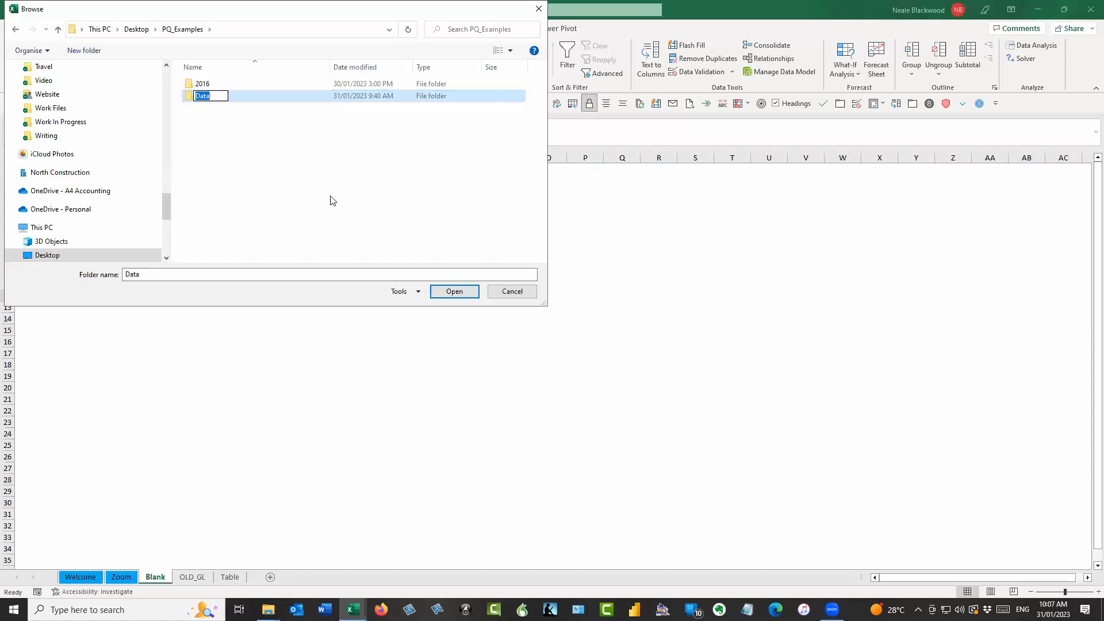
{"action": "left_click", "coordinate": [186, 101]}
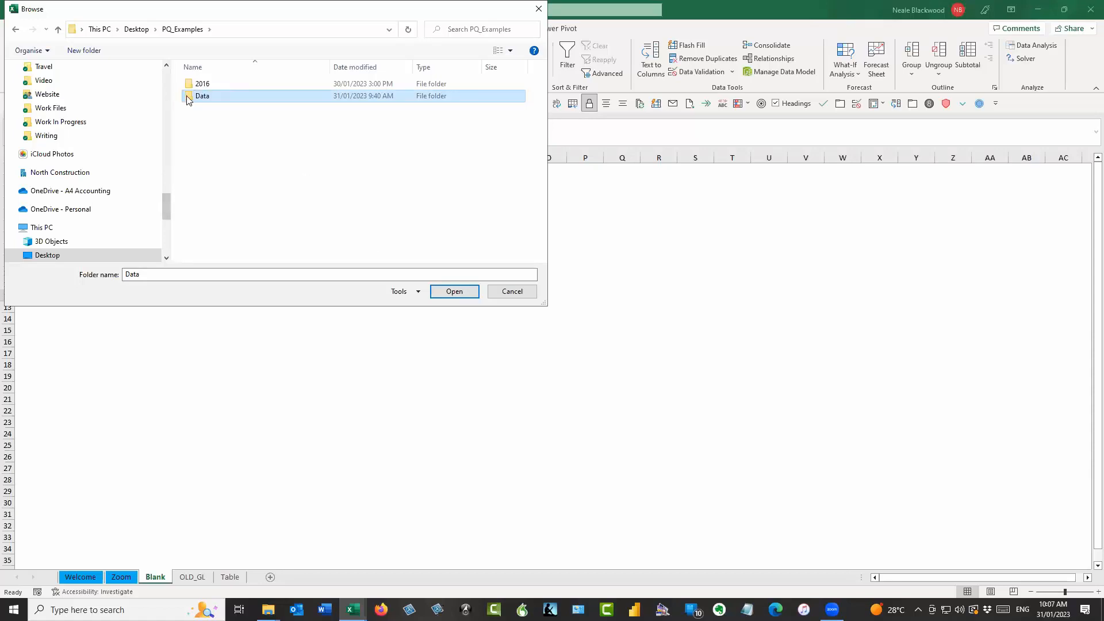
{"action": "left_click", "coordinate": [458, 295]}
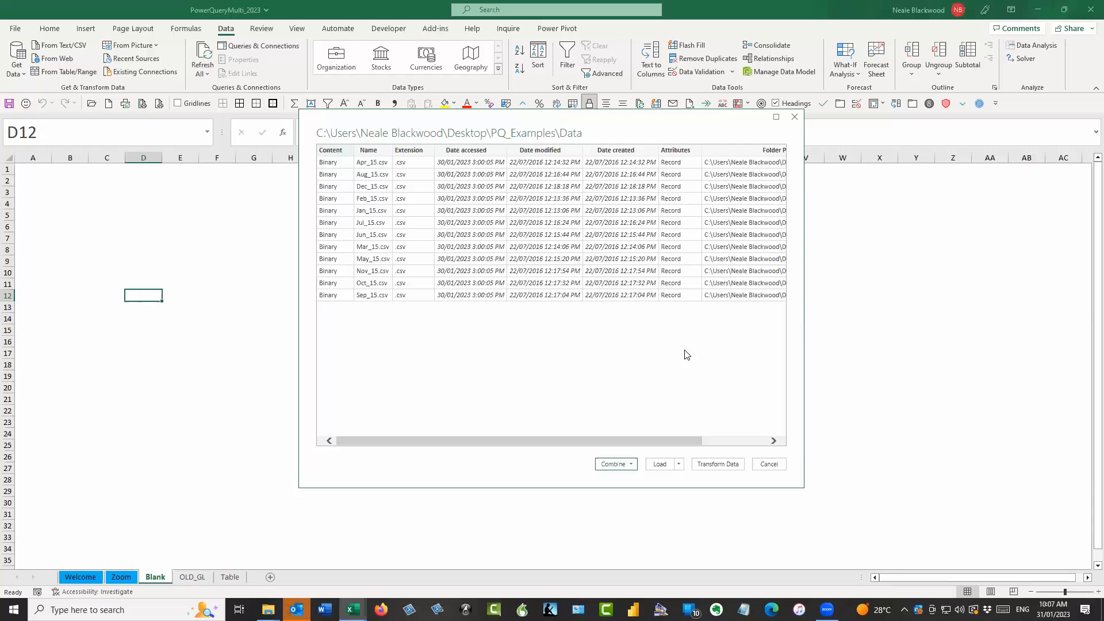
{"action": "left_click", "coordinate": [726, 469]}
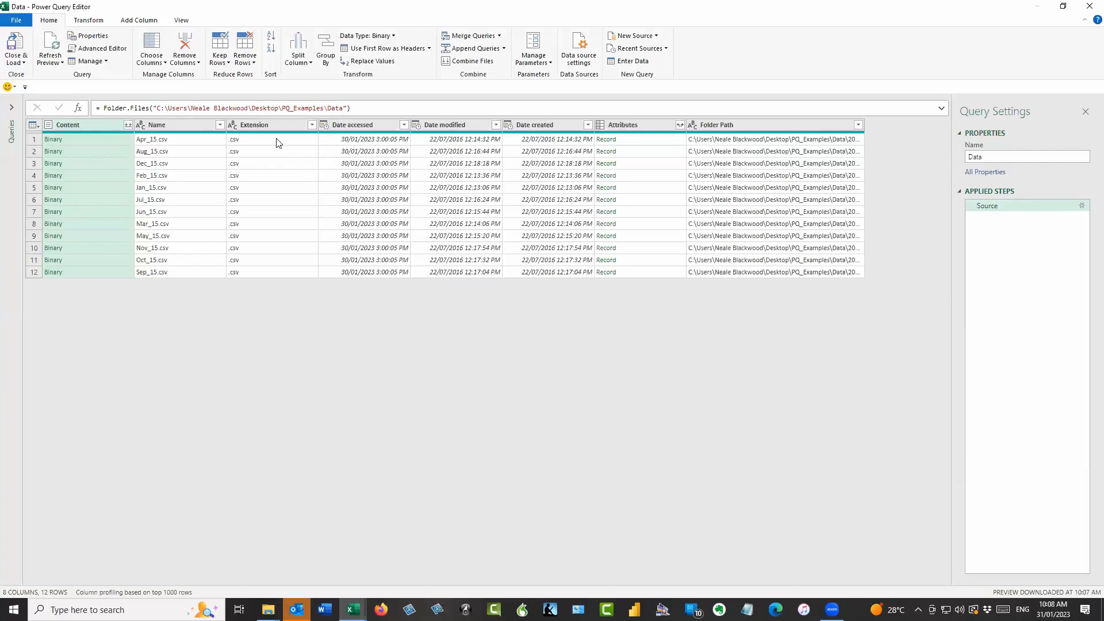
Step: Filter the file list to keep only rows whose Extension equals ".csv"
{"action": "left_click", "coordinate": [312, 125]}
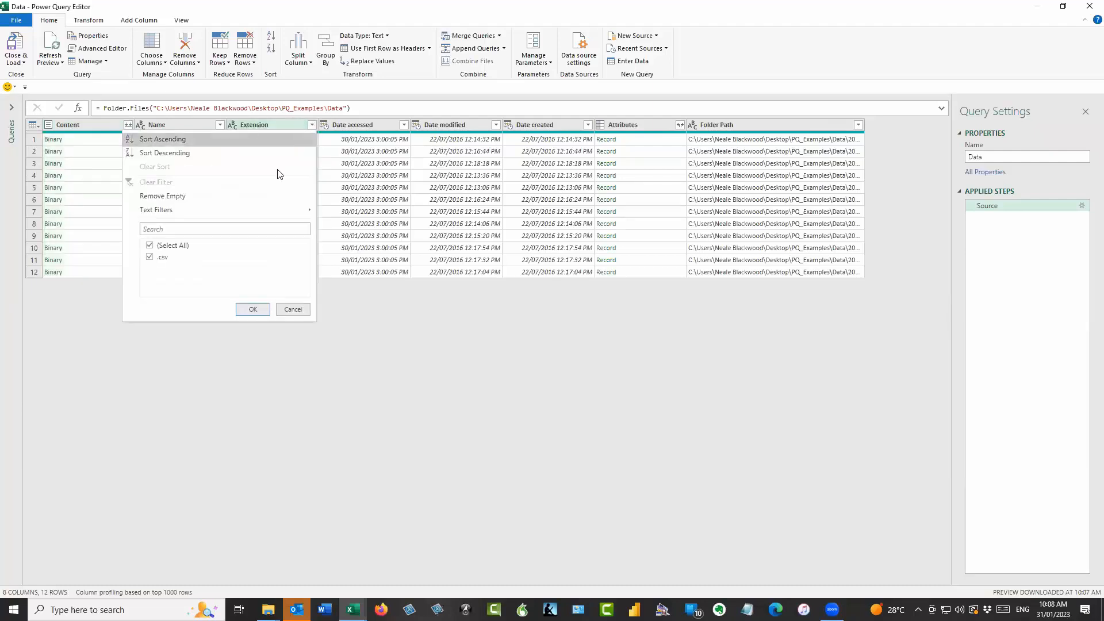
{"action": "left_click", "coordinate": [151, 247]}
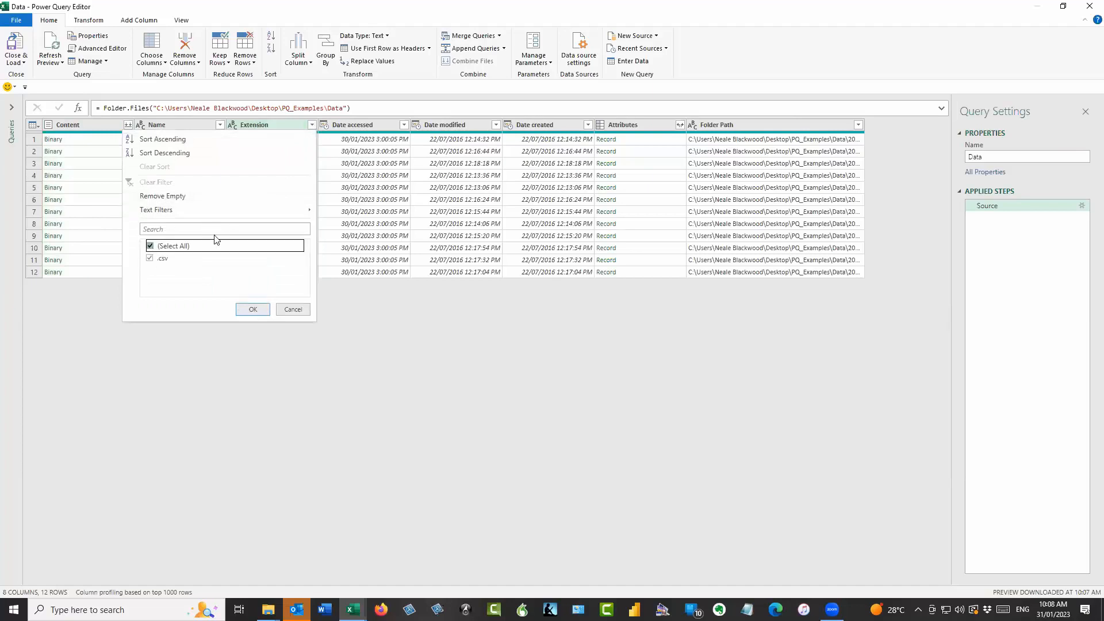
{"action": "left_click", "coordinate": [150, 258]}
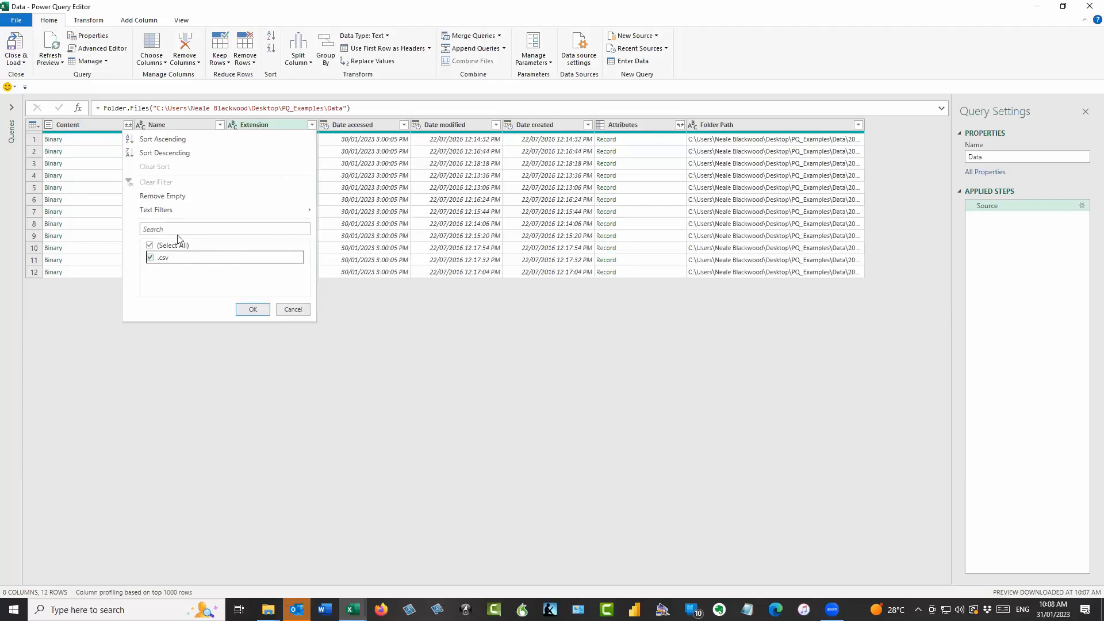
{"action": "mouse_move", "coordinate": [165, 213]}
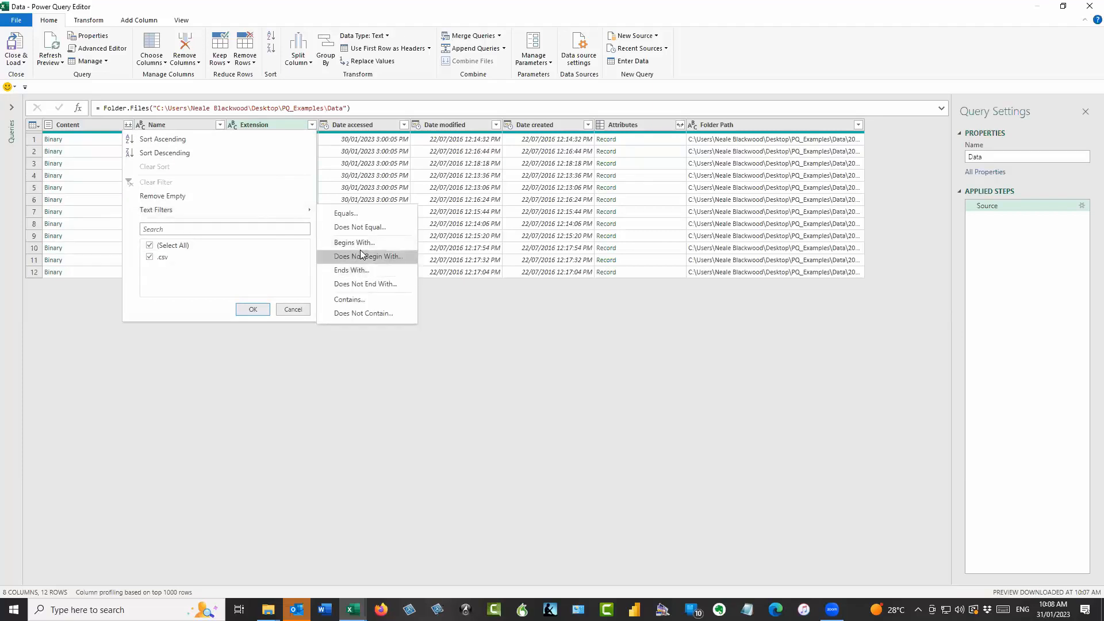
{"action": "left_click", "coordinate": [355, 214]}
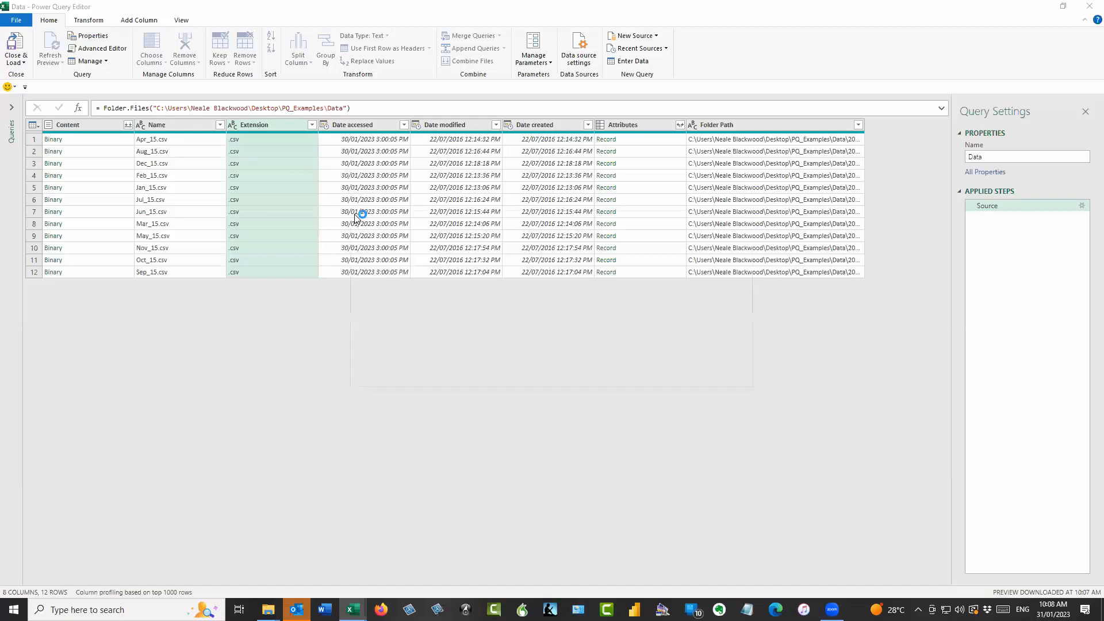
{"action": "left_click", "coordinate": [495, 299]}
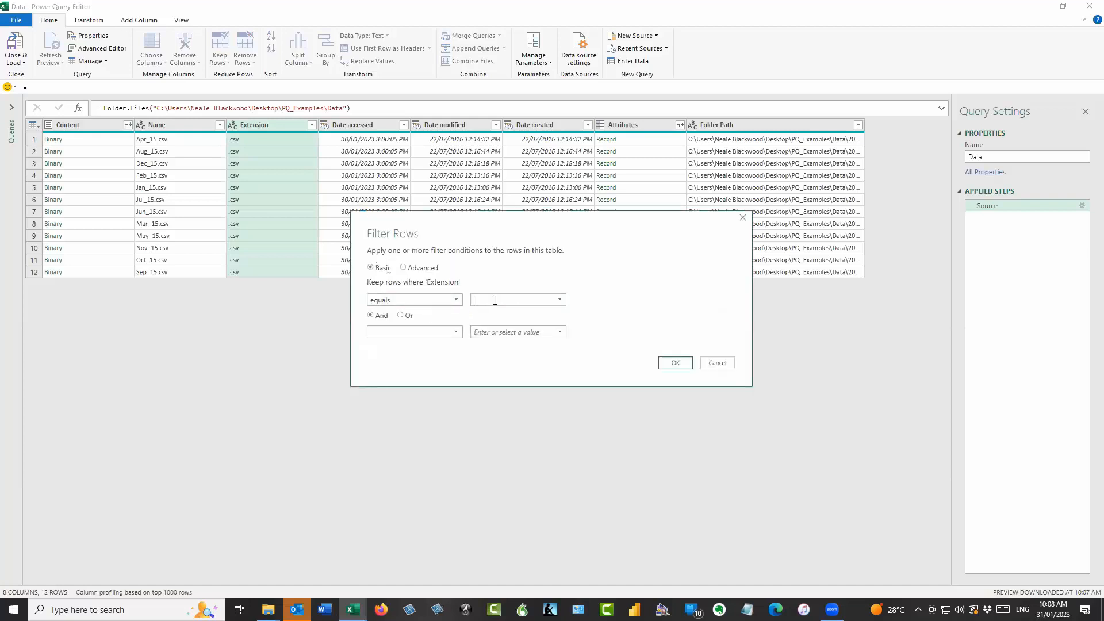
{"action": "type", "text": ".csv"}
{"action": "left_click", "coordinate": [667, 362]}
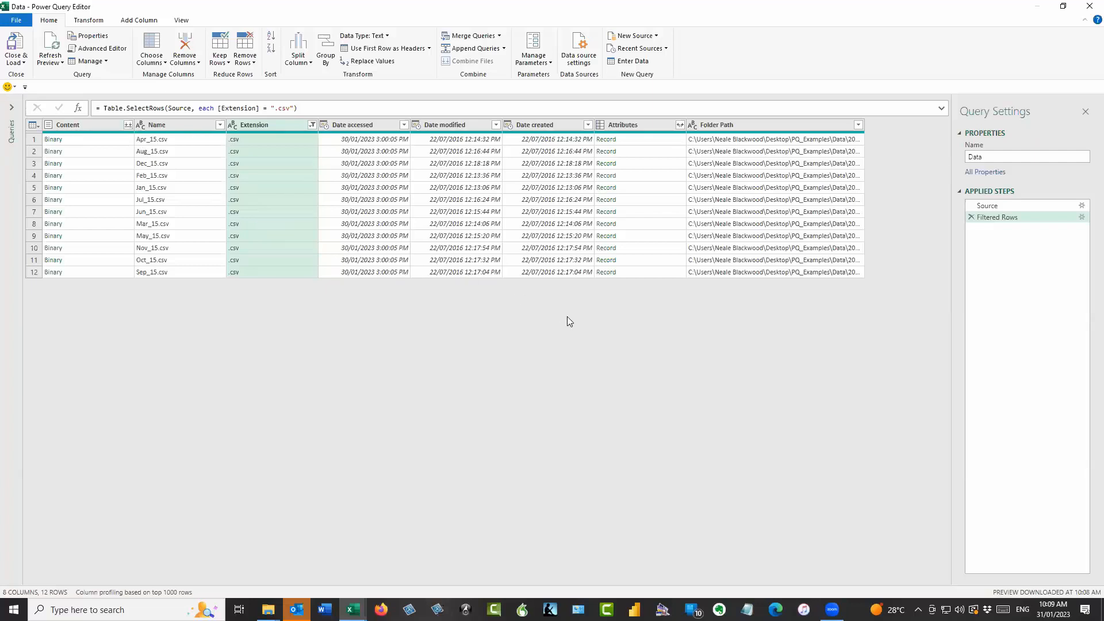
Step: Combine the files from the Content column using the first file as sample and comma as delimiter
{"action": "key", "text": "ctrl+plus"}
{"action": "key", "text": "ctrl+plus"}
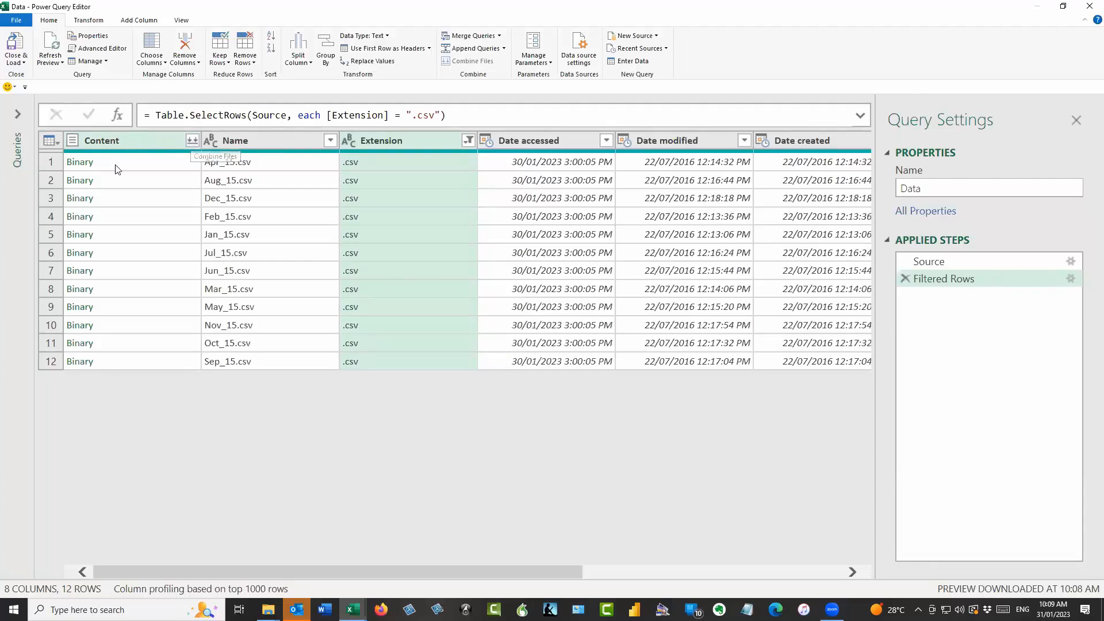
{"action": "left_click", "coordinate": [194, 140]}
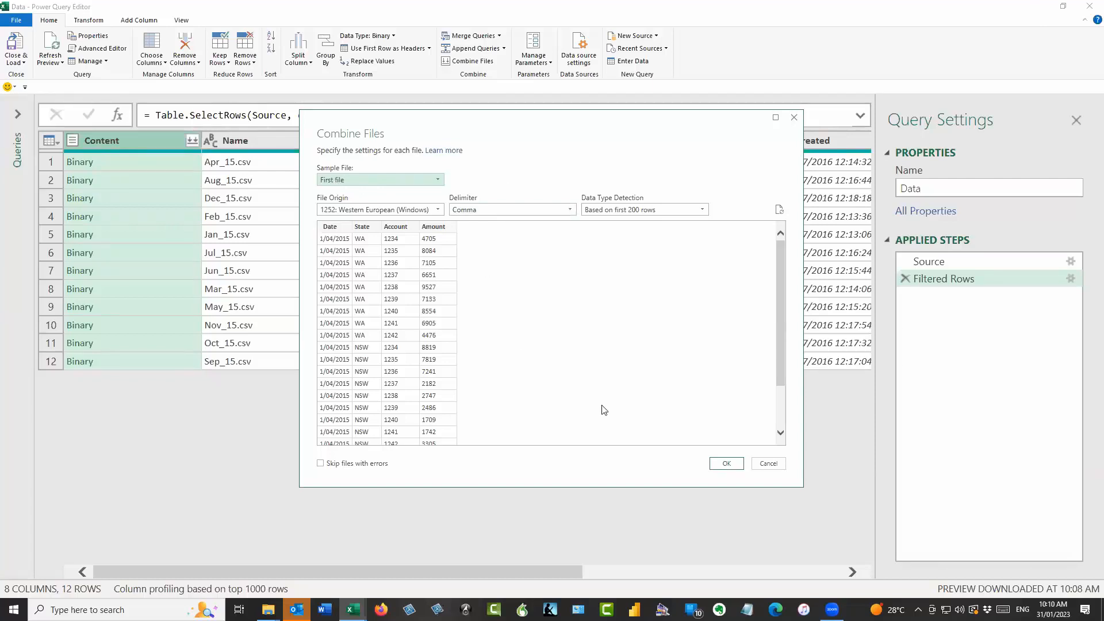
{"action": "left_click", "coordinate": [728, 464]}
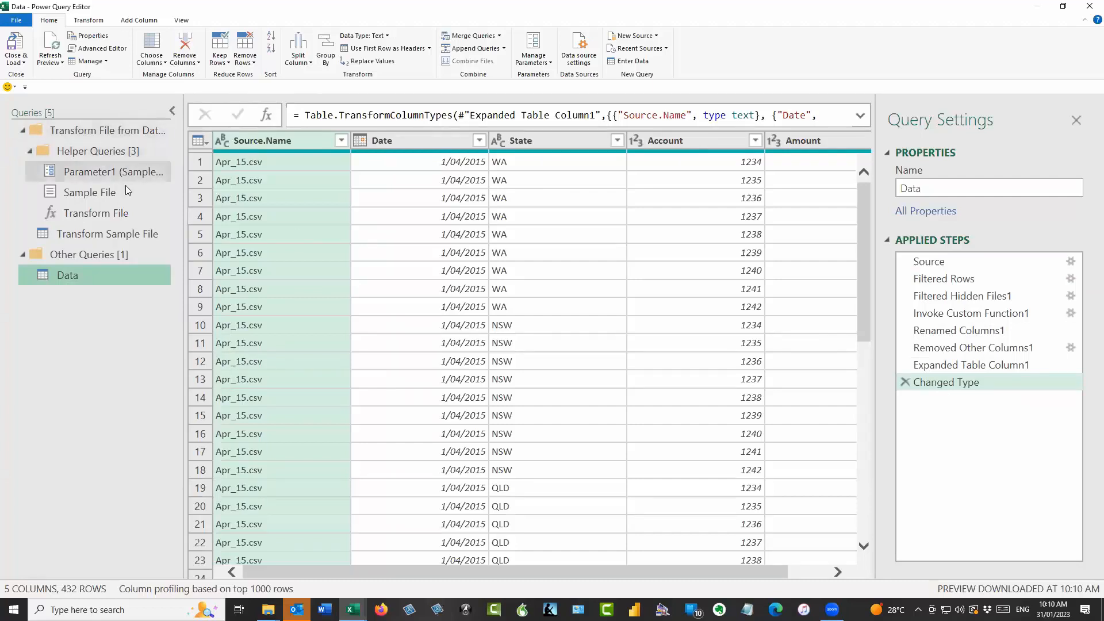
Step: Collapse the list of queries and examine the Source.Name, Date, State, Account and Amount columns of the combined table
{"action": "left_click", "coordinate": [172, 110]}
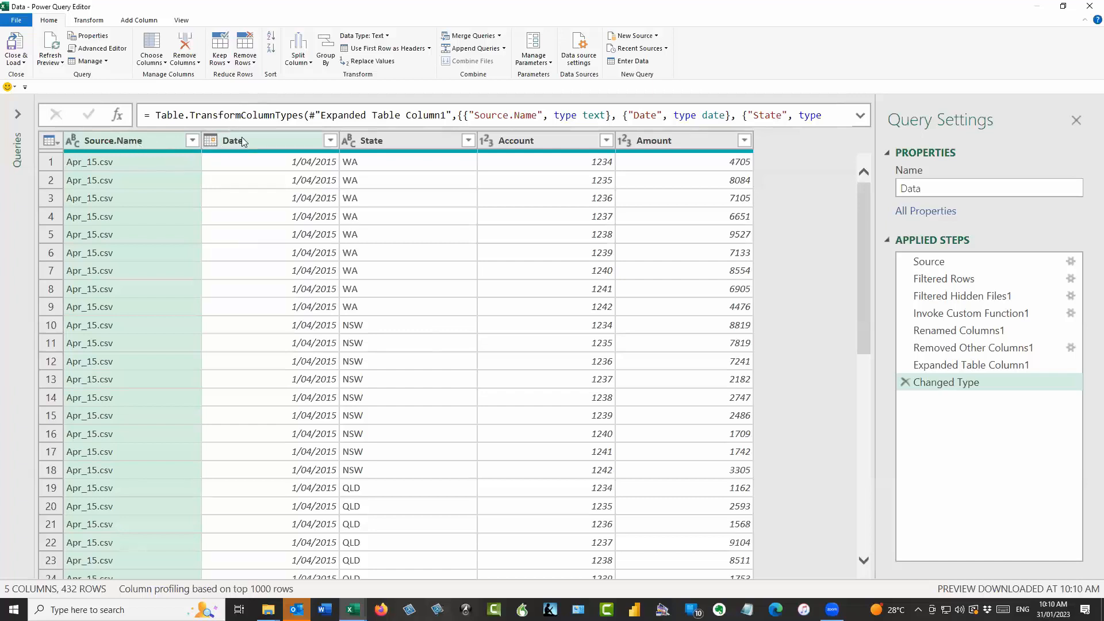
{"action": "left_click", "coordinate": [310, 142]}
{"action": "left_click", "coordinate": [388, 142]}
{"action": "left_click", "coordinate": [529, 142]}
{"action": "left_click", "coordinate": [669, 141]}
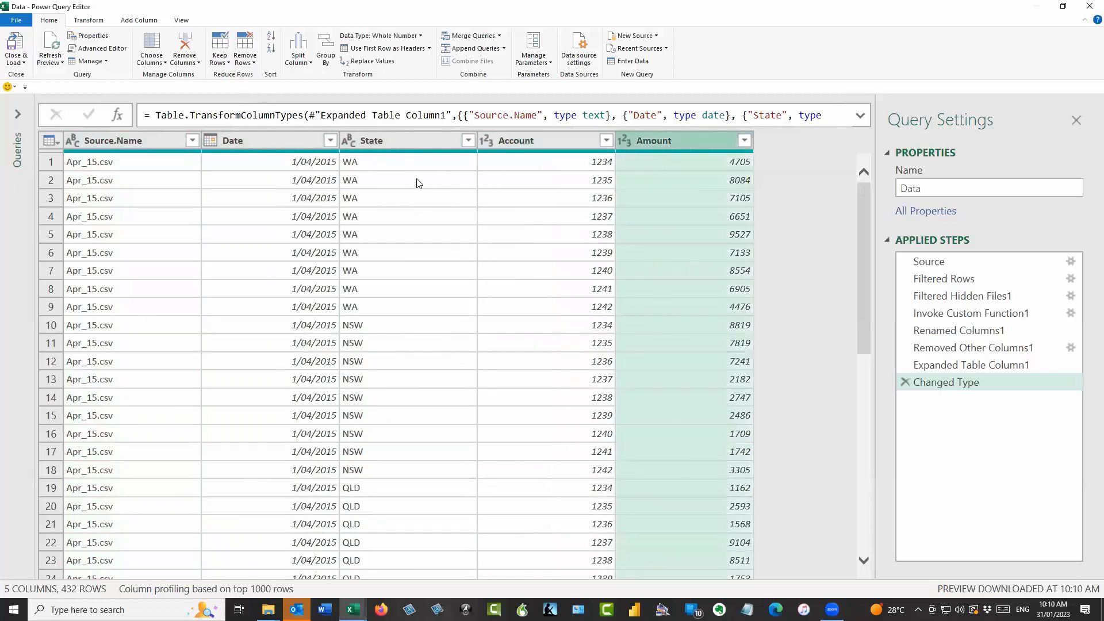
{"action": "left_click", "coordinate": [115, 140]}
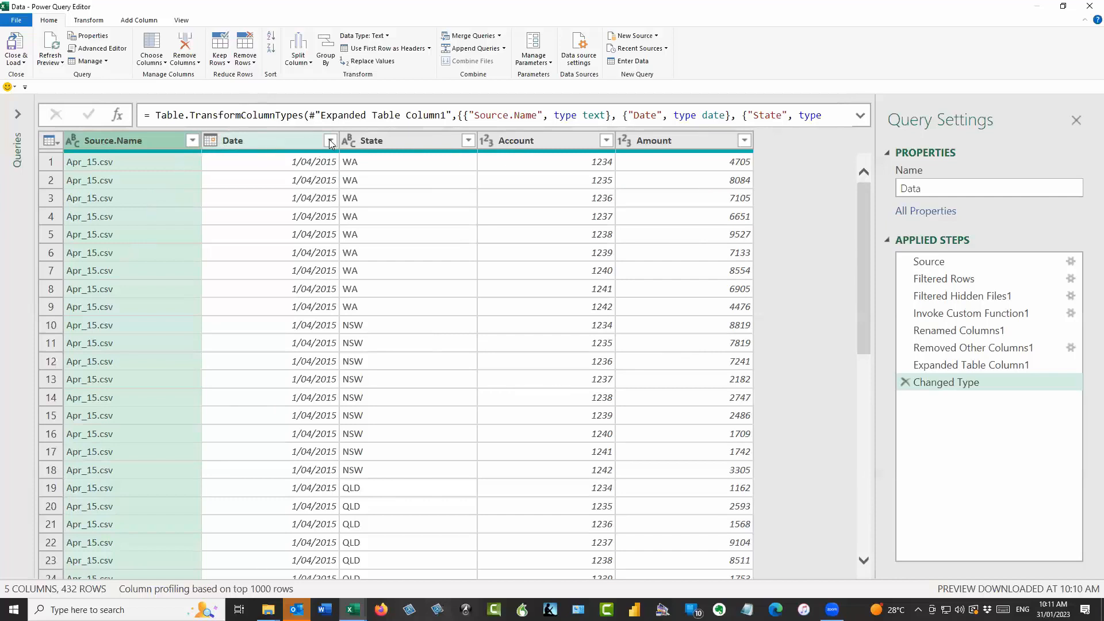
{"action": "left_click", "coordinate": [289, 141]}
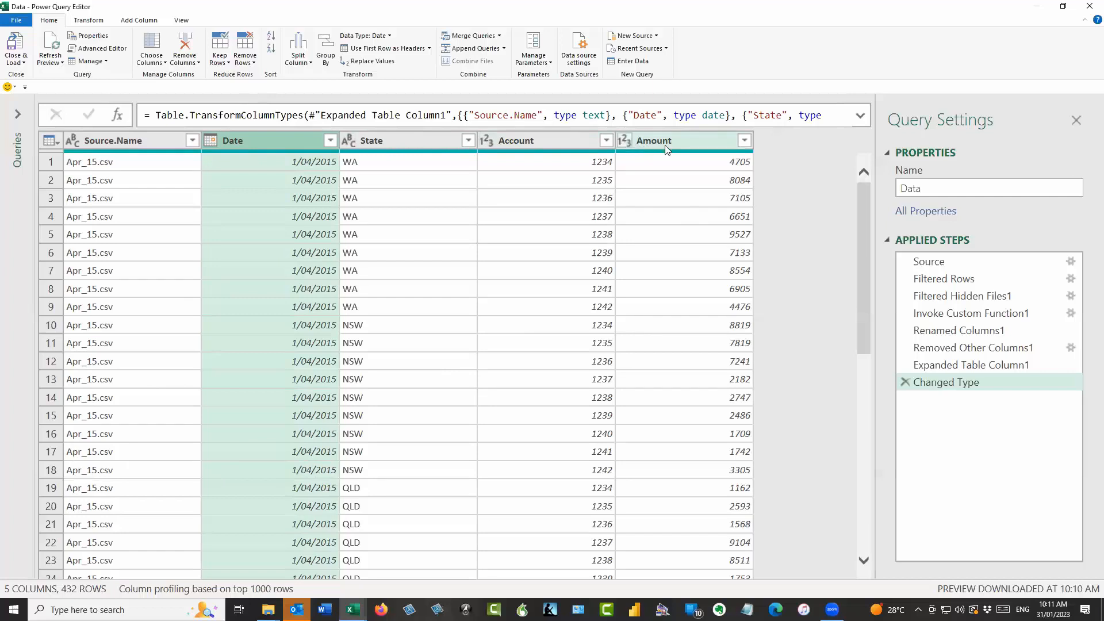
Step: Change the Amount column's data type to Currency, adding the conversion as a new step
{"action": "left_click", "coordinate": [624, 140]}
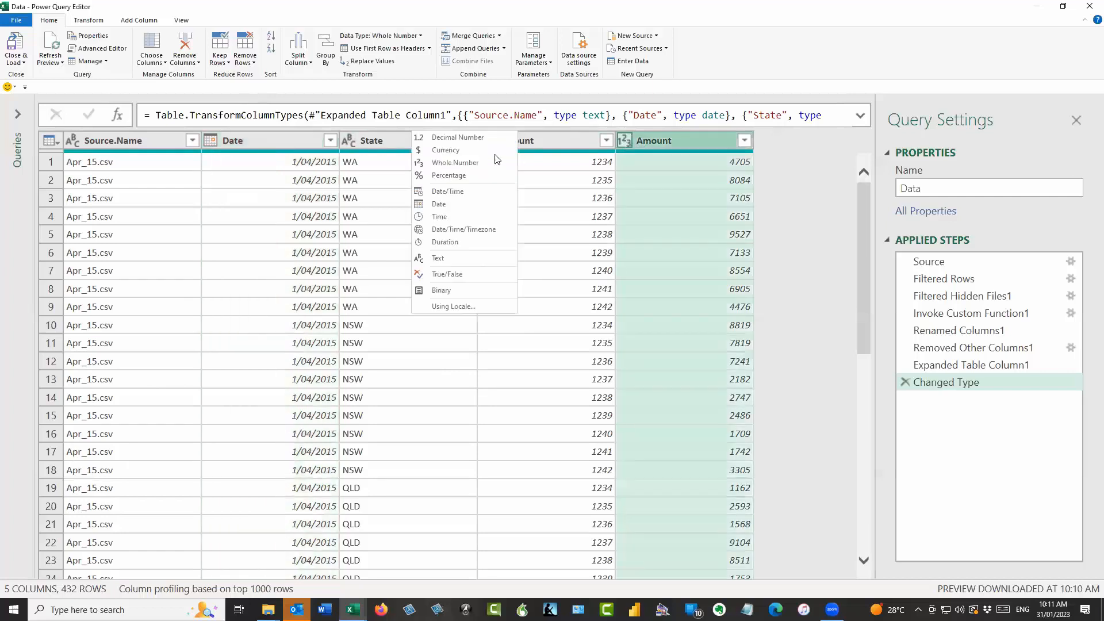
{"action": "left_click", "coordinate": [487, 151]}
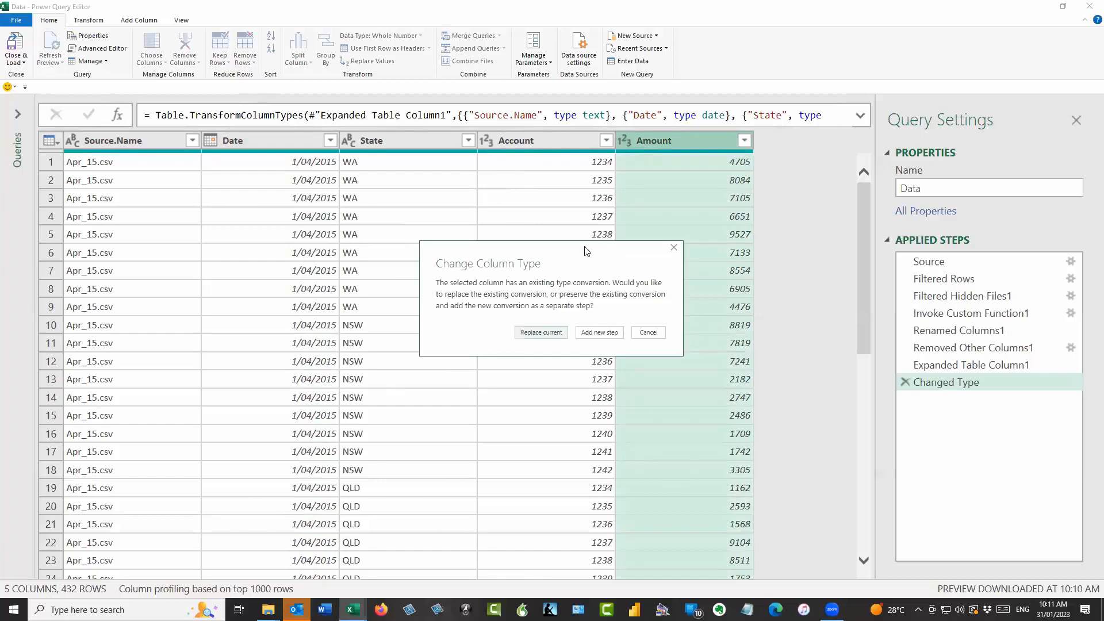
{"action": "left_click_drag", "start_coordinate": [586, 251], "coordinate": [583, 235]}
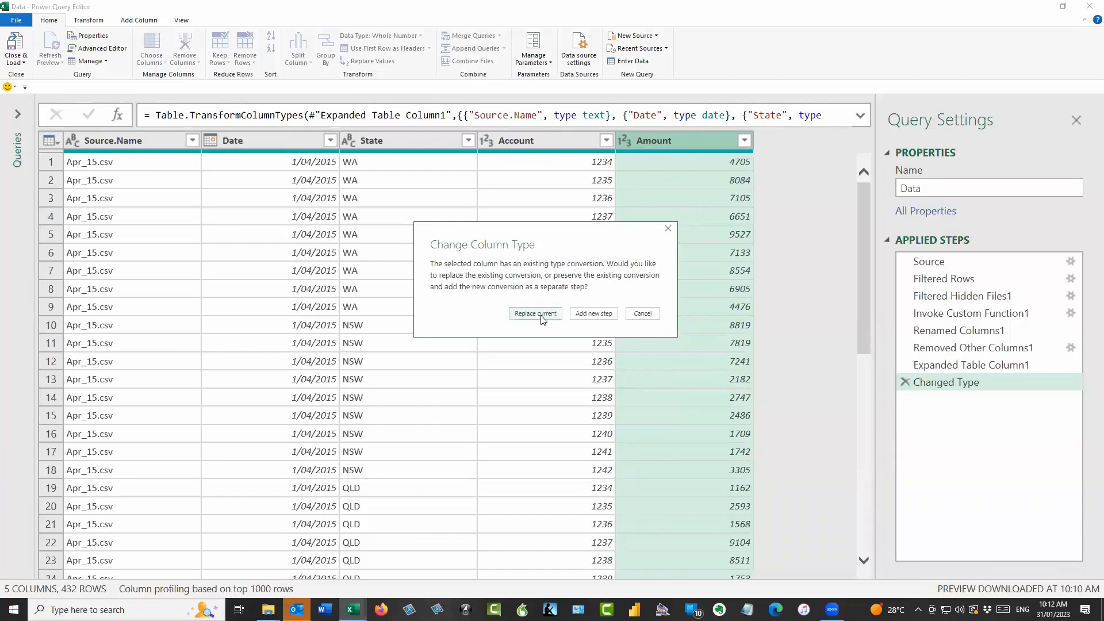
{"action": "left_click", "coordinate": [593, 314]}
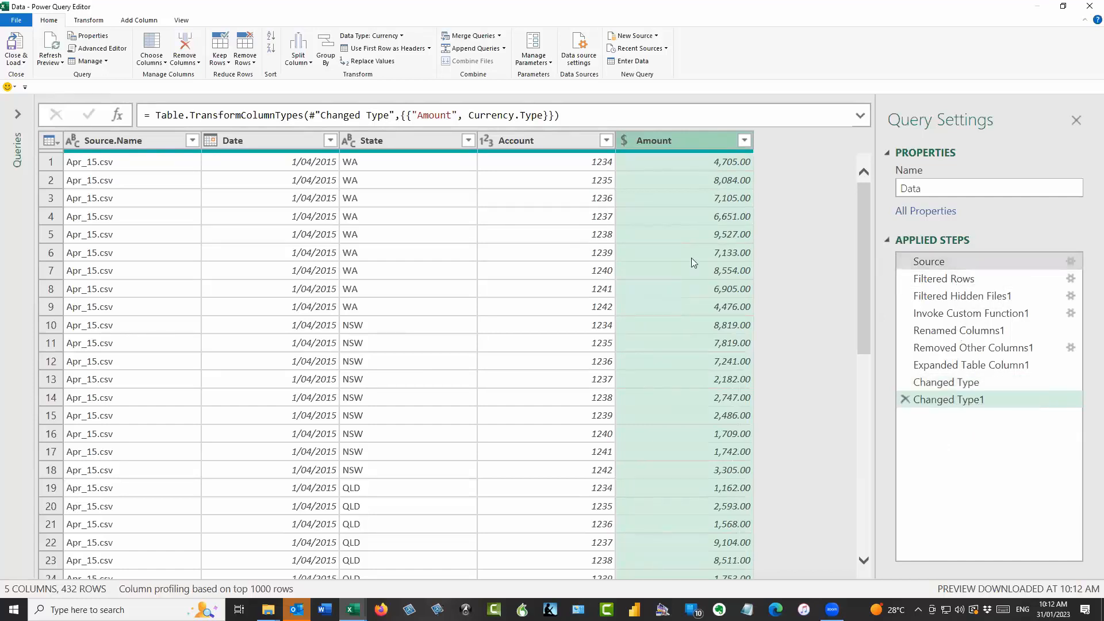
Step: Rename the query qData and load it into the workbook
{"action": "left_click", "coordinate": [937, 185]}
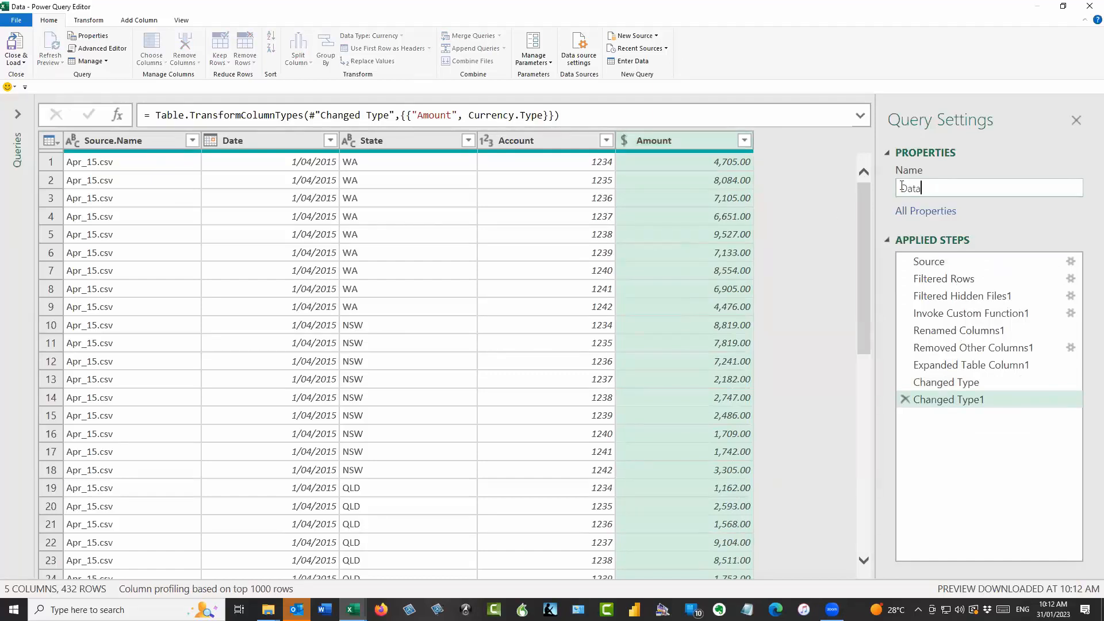
{"action": "key", "text": "Home"}
{"action": "type", "text": "q"}
{"action": "left_click", "coordinate": [16, 47]}
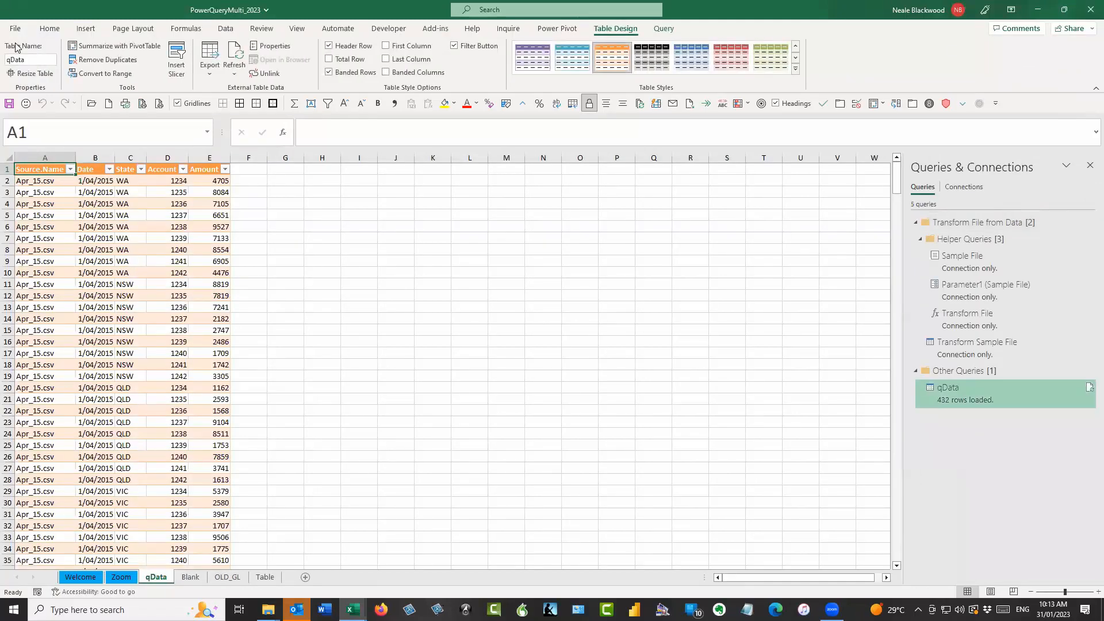
{"action": "key", "text": "Down"}
{"action": "key", "text": "Right"}
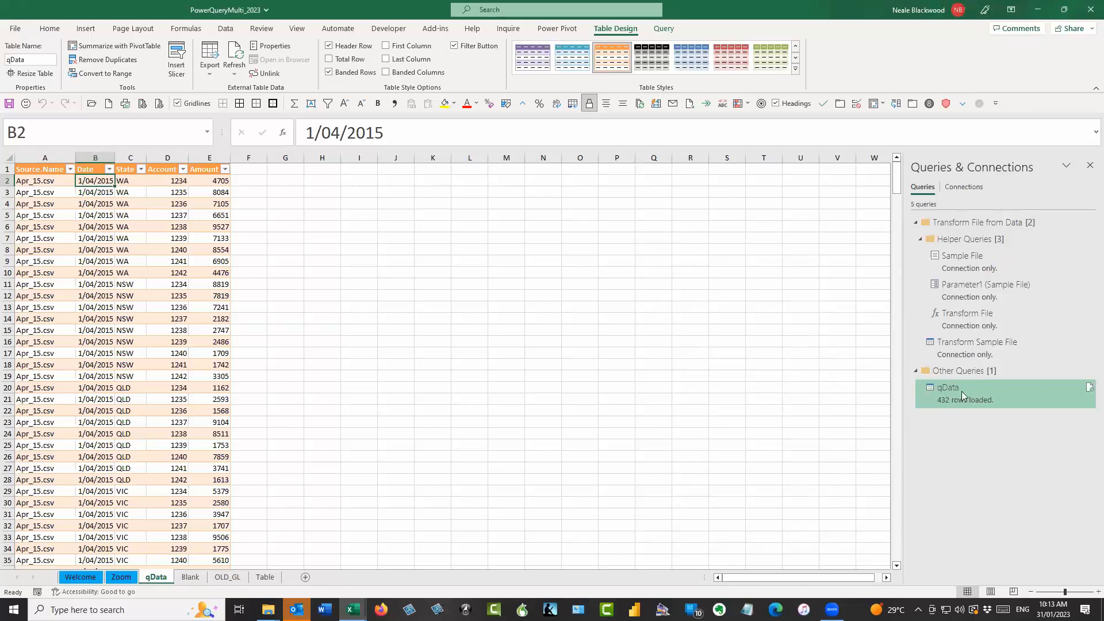
Step: Reopen the qData query for editing, sort it by Date in ascending order, and load the result back to the worksheet
{"action": "mouse_move", "coordinate": [962, 392]}
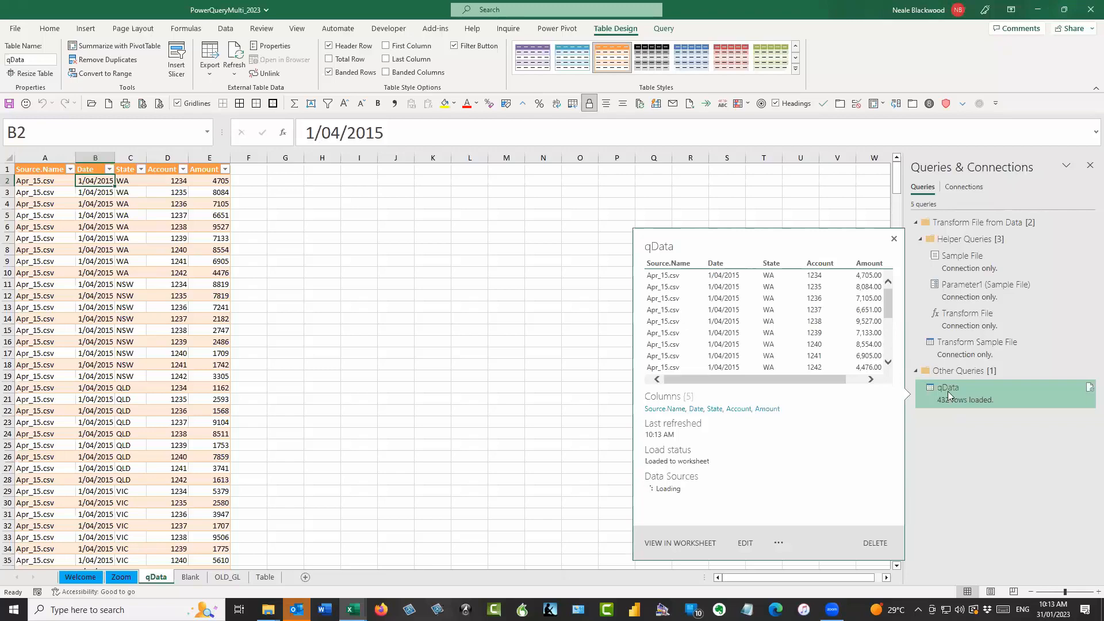
{"action": "left_click", "coordinate": [960, 393]}
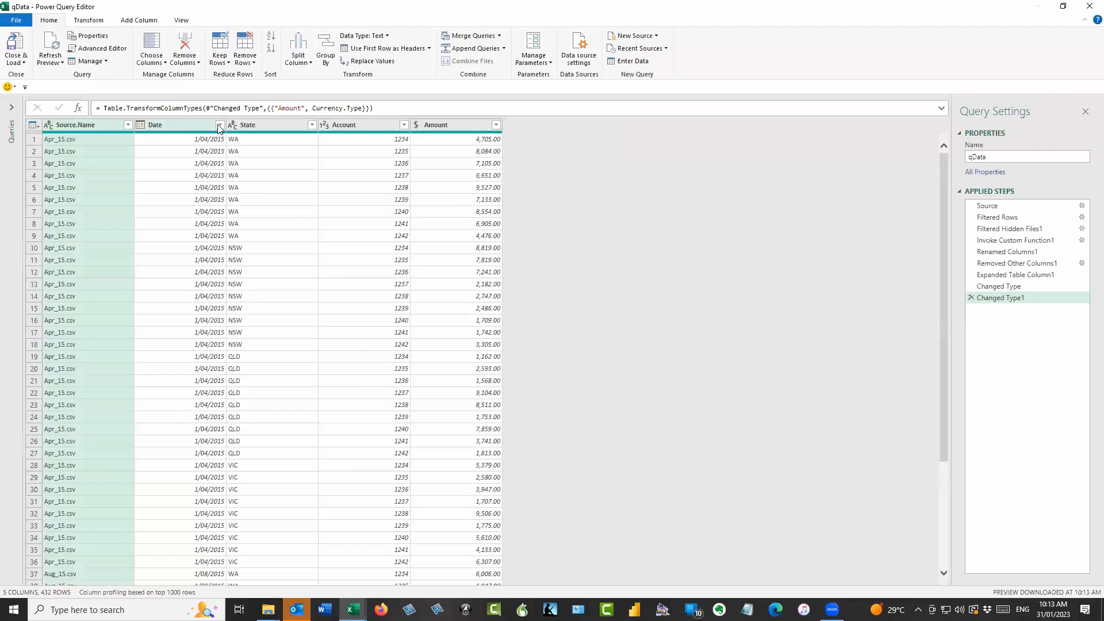
{"action": "left_click", "coordinate": [217, 126]}
{"action": "left_click", "coordinate": [219, 126]}
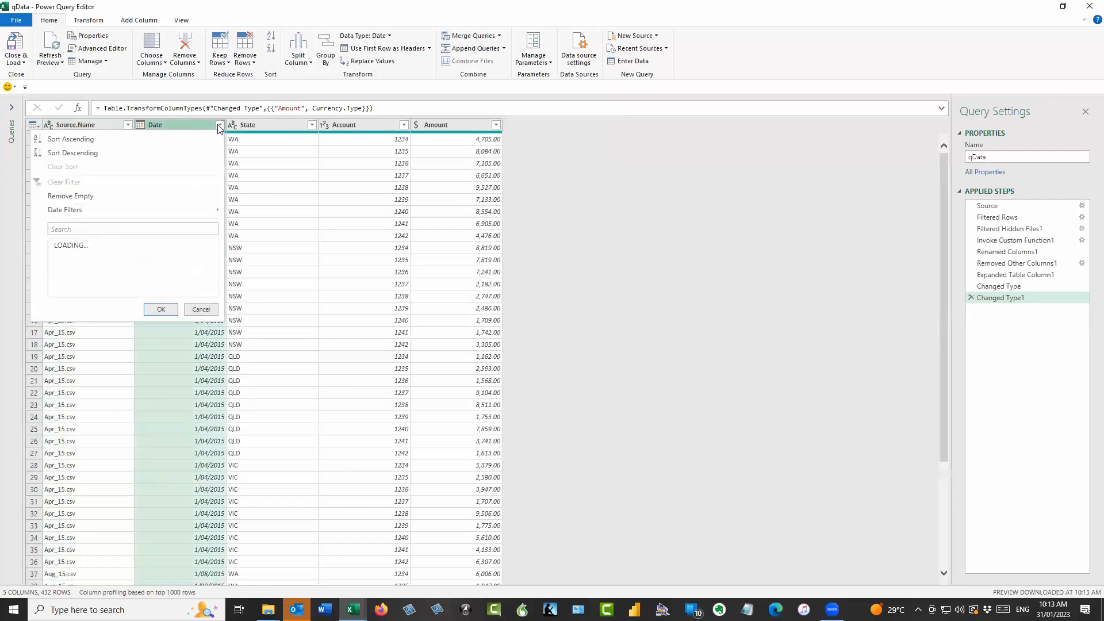
{"action": "left_click", "coordinate": [84, 139]}
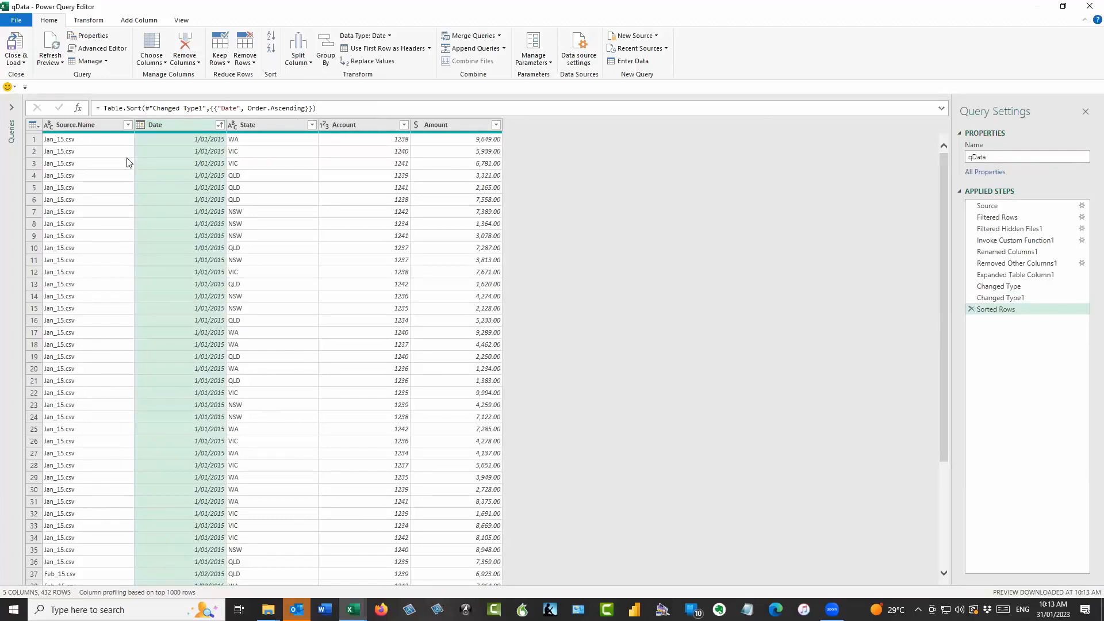
{"action": "left_click", "coordinate": [15, 46]}
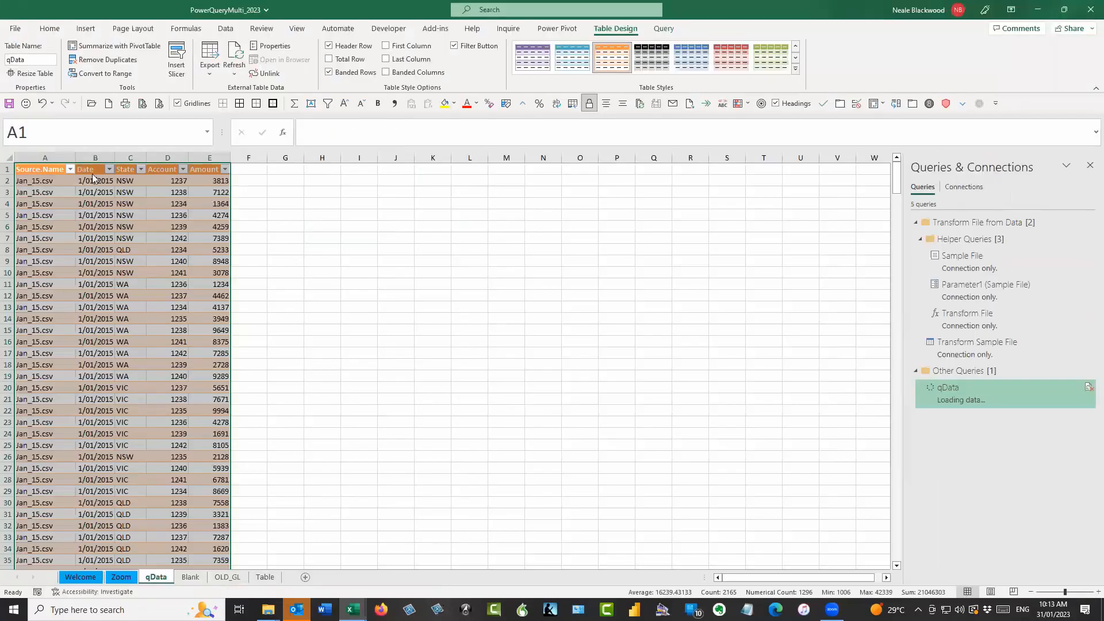
Step: Check the order of the Date column in the loaded table, from its first rows down to its end
{"action": "left_click", "coordinate": [128, 179]}
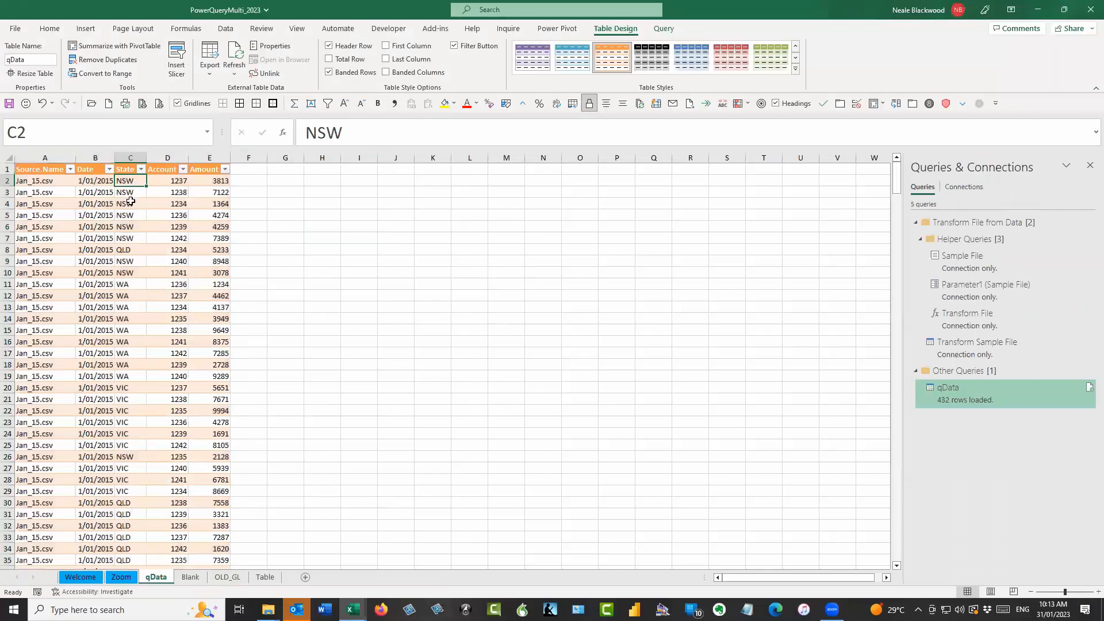
{"action": "left_click", "coordinate": [96, 216]}
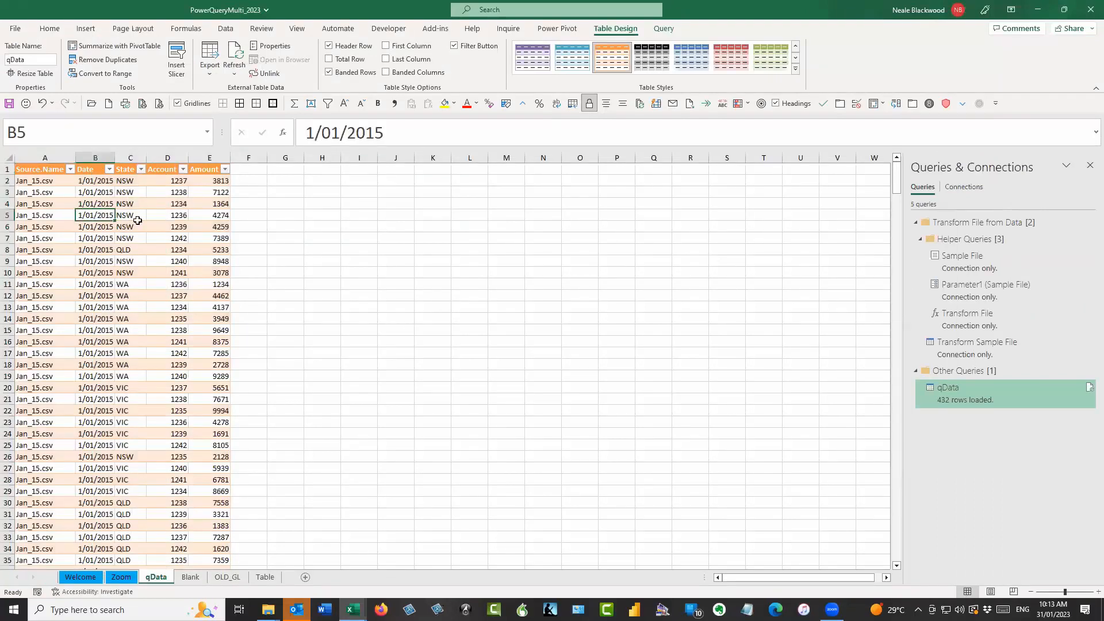
{"action": "key", "text": "ctrl+Down"}
{"action": "key", "text": "Down"}
{"action": "key", "text": "Down"}
{"action": "key", "text": "Down"}
{"action": "key", "text": "Up"}
{"action": "key", "text": "Up"}
{"action": "key", "text": "Up"}
{"action": "key", "text": "Up"}
{"action": "key", "text": "Up"}
{"action": "key", "text": "ctrl+Up"}
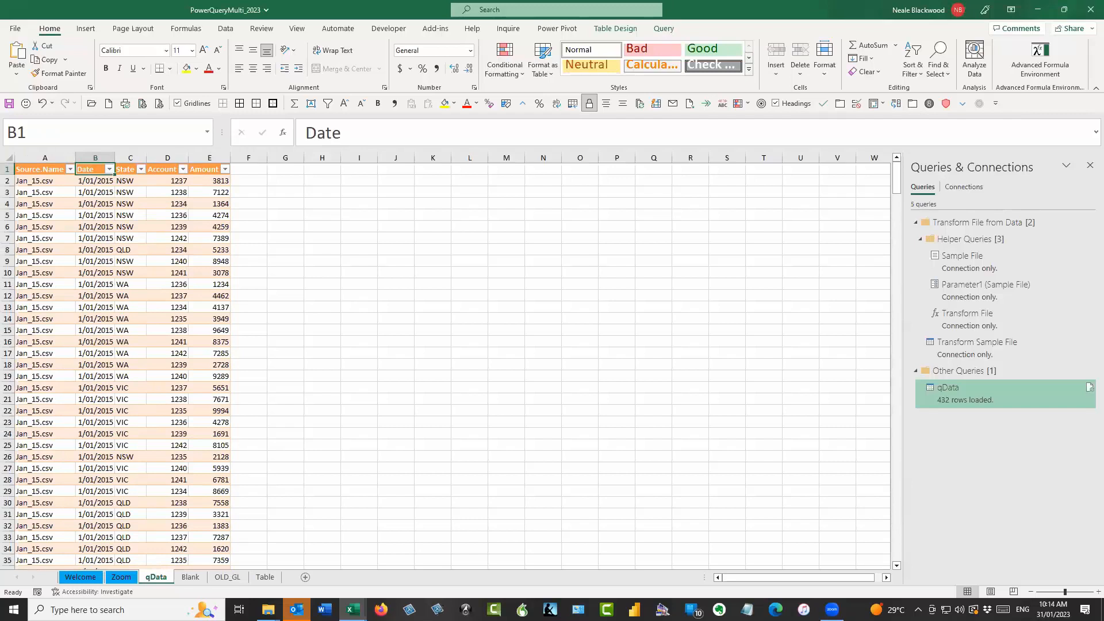
Step: Switch to File Explorer and copy the 2016 folder from PQ_Examples into its Data subfolder, alongside the 2015 folder
{"action": "key", "text": "alt+Tab"}
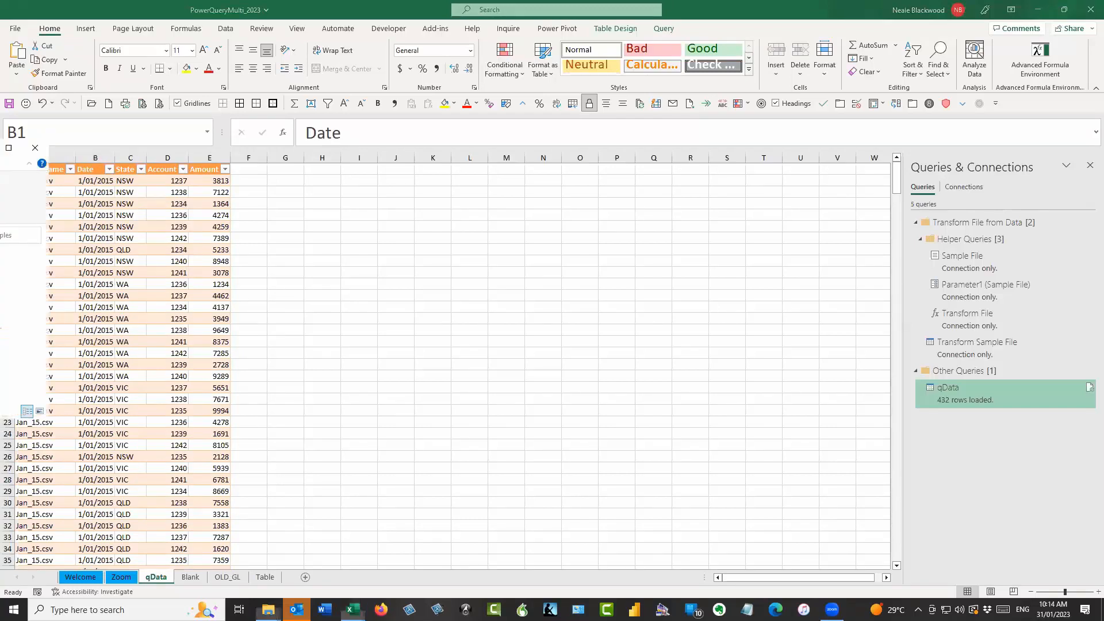
{"action": "left_click_drag", "start_coordinate": [0, 151], "coordinate": [521, 174]}
{"action": "double_click", "coordinate": [438, 305]}
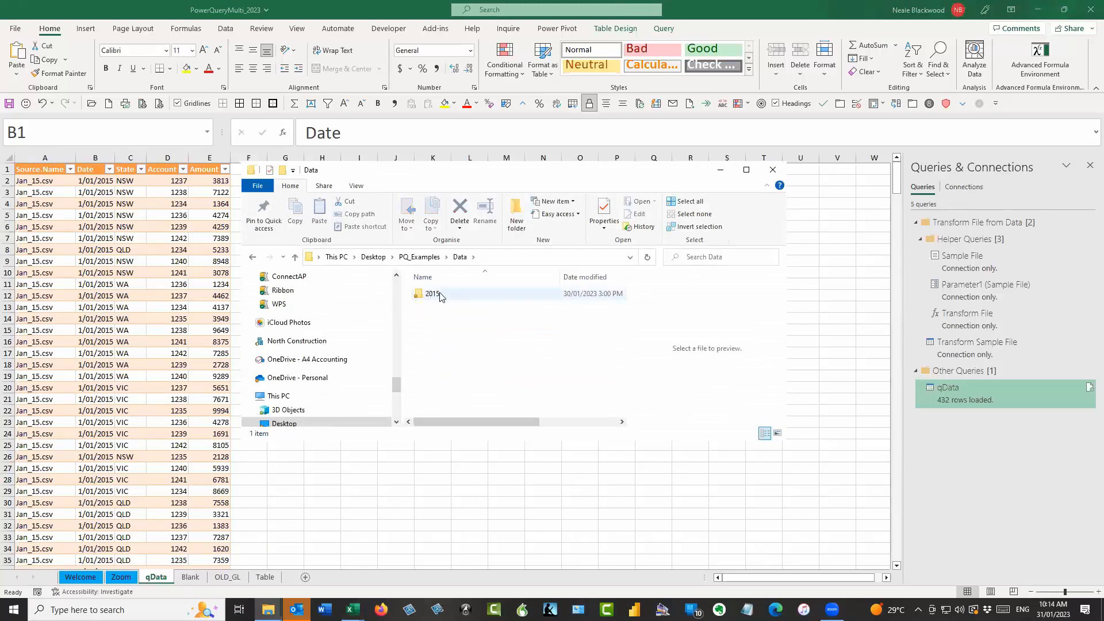
{"action": "left_click", "coordinate": [420, 257]}
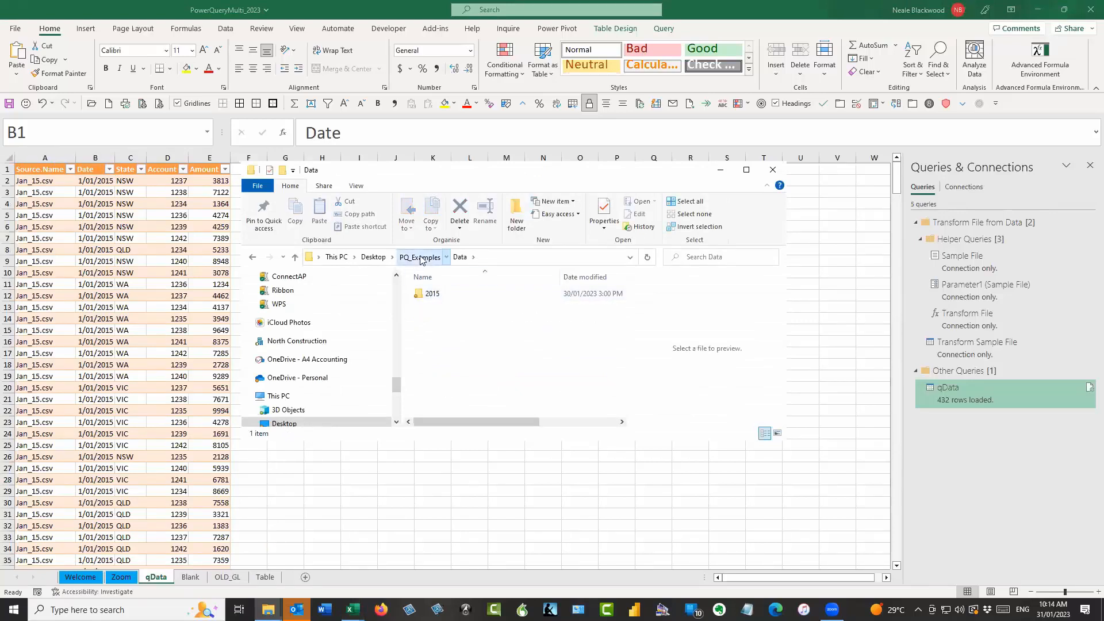
{"action": "right_click", "coordinate": [436, 294]}
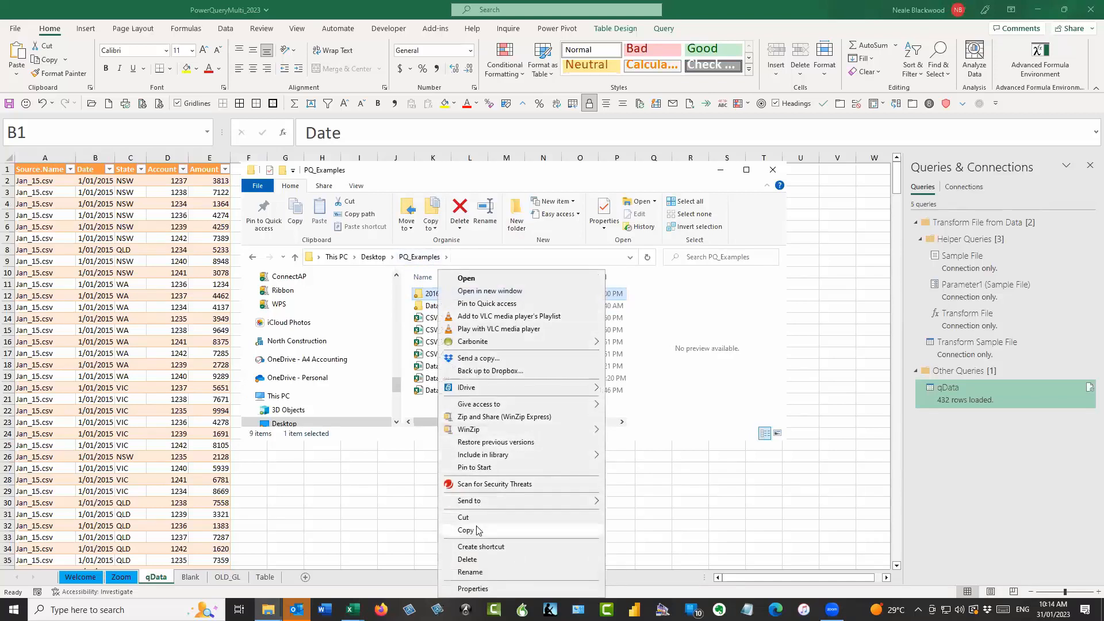
{"action": "left_click", "coordinate": [476, 530]}
{"action": "left_click", "coordinate": [432, 309]}
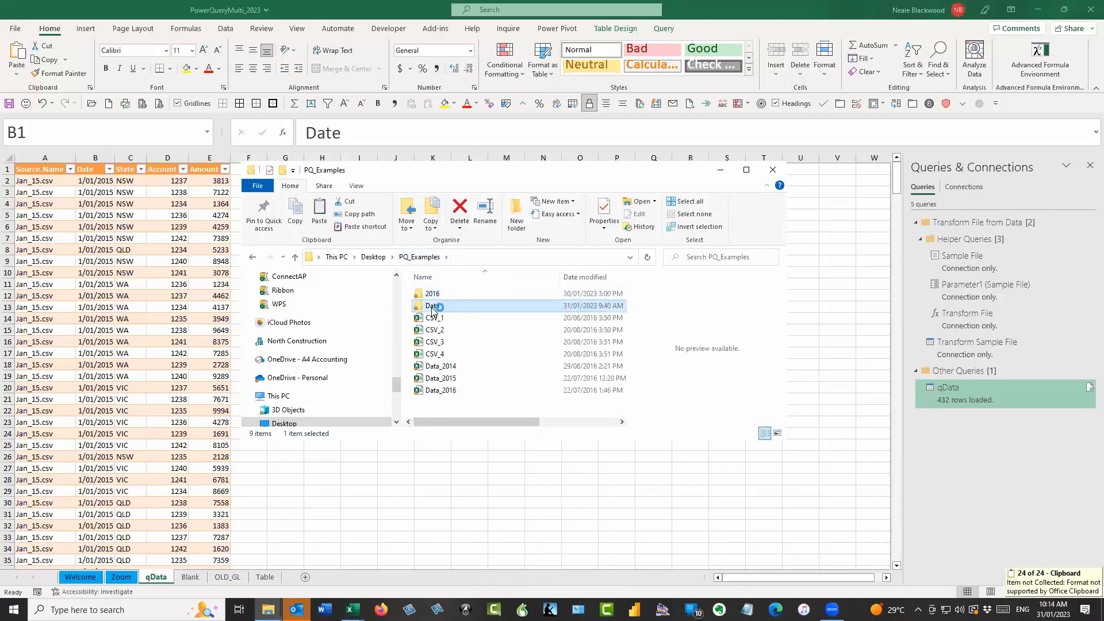
{"action": "right_click", "coordinate": [441, 311]}
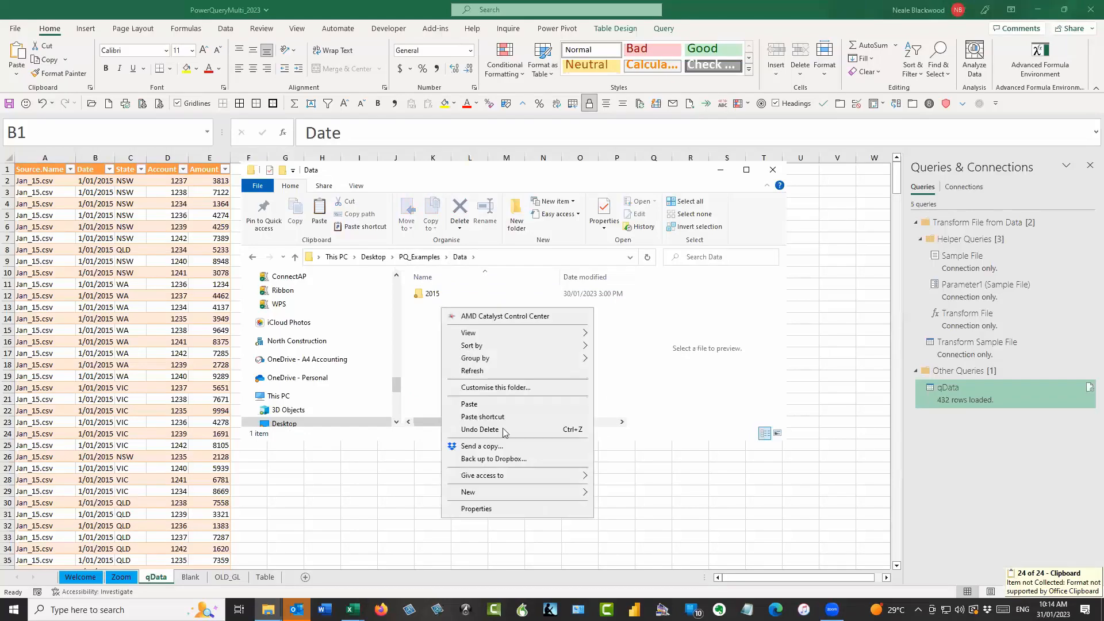
{"action": "left_click", "coordinate": [492, 404]}
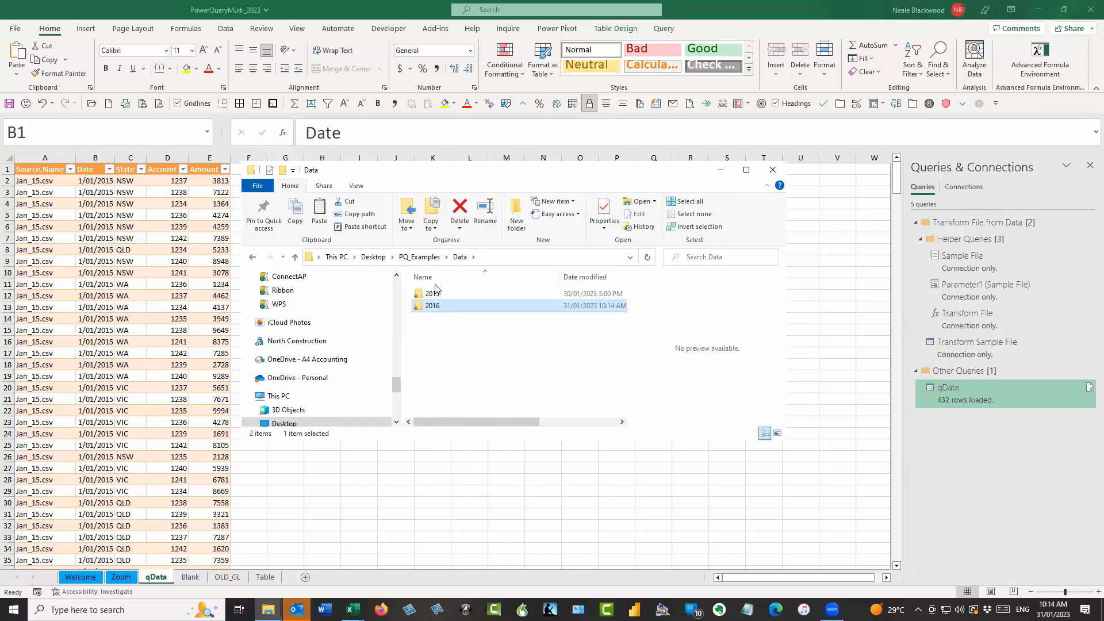
{"action": "left_click", "coordinate": [409, 259]}
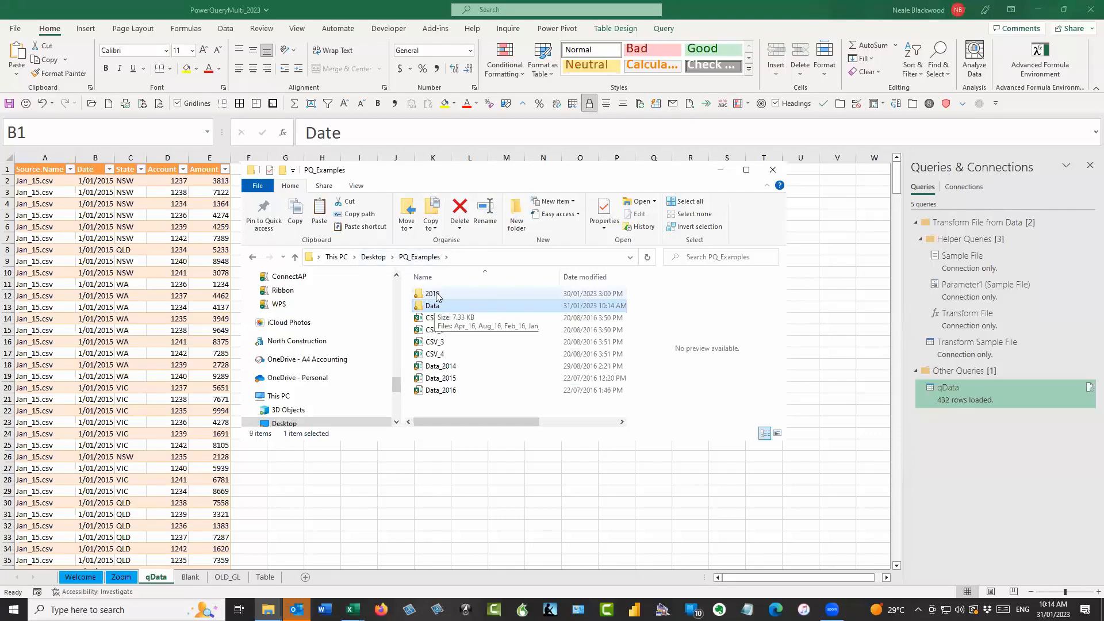
{"action": "double_click", "coordinate": [433, 306]}
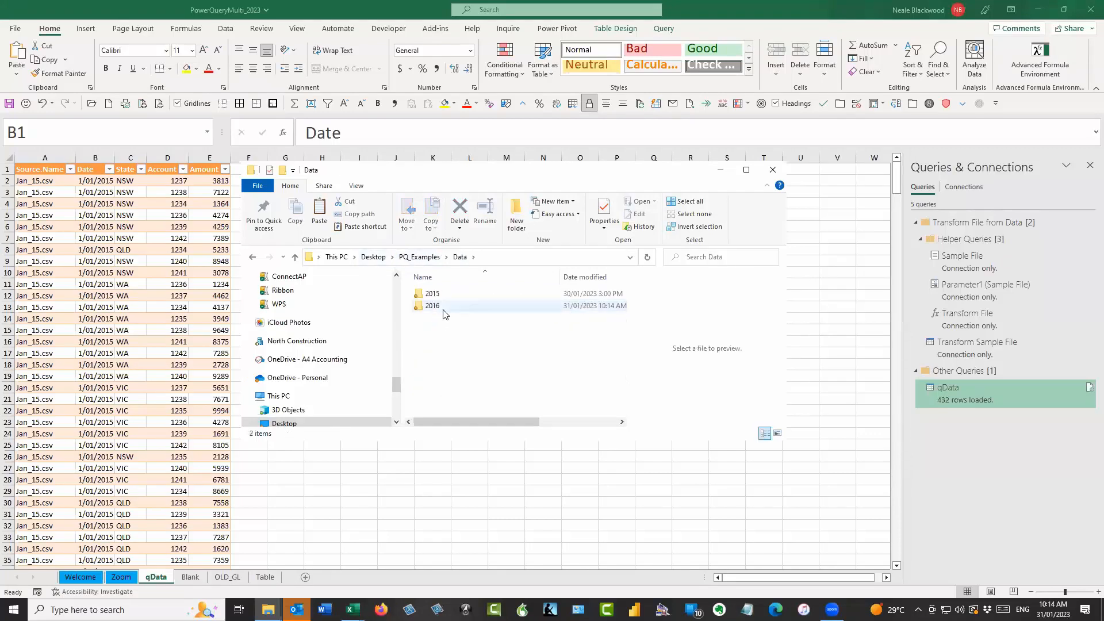
{"action": "left_click_drag", "start_coordinate": [640, 182], "coordinate": [118, 178]}
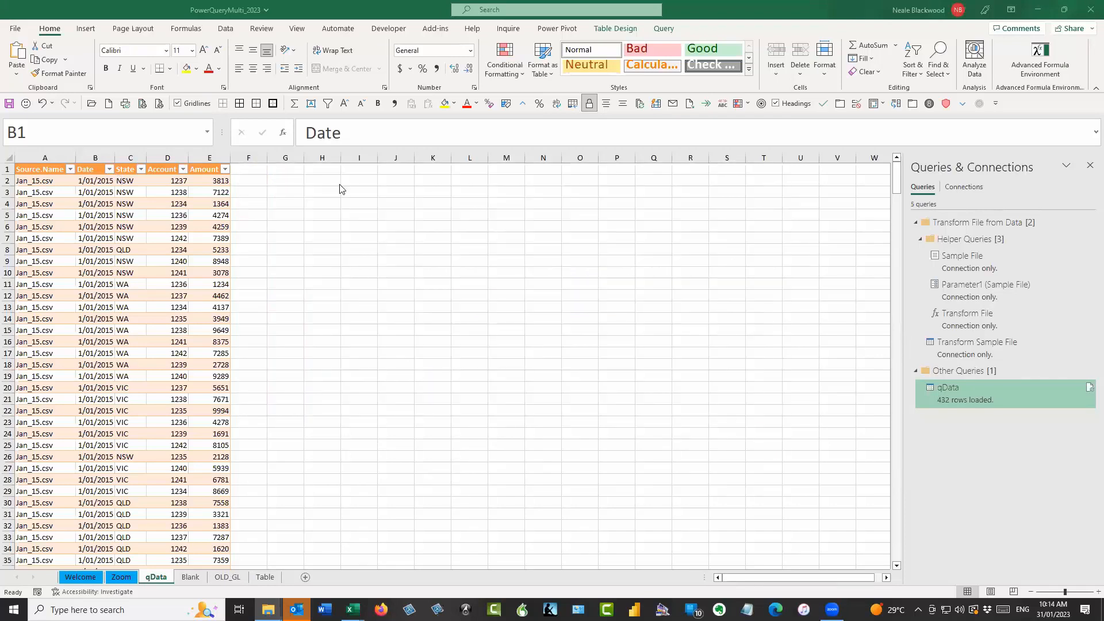
Step: Switch back to Excel and refresh the table on the qData sheet
{"action": "left_click", "coordinate": [158, 247]}
{"action": "left_click", "coordinate": [158, 247]}
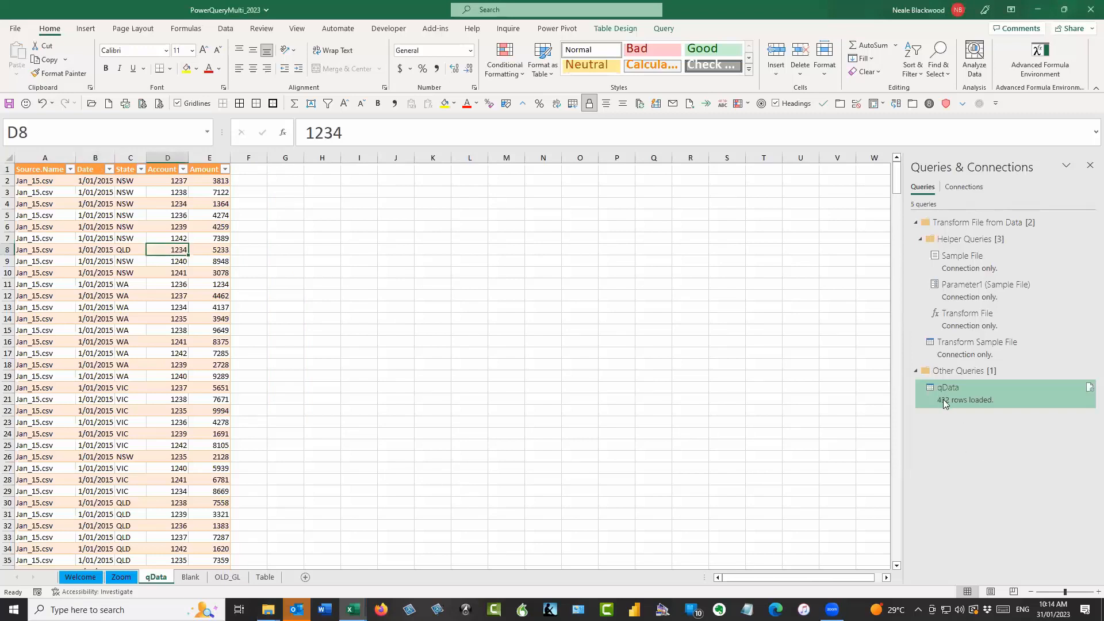
{"action": "mouse_move", "coordinate": [943, 399]}
{"action": "right_click", "coordinate": [163, 251]}
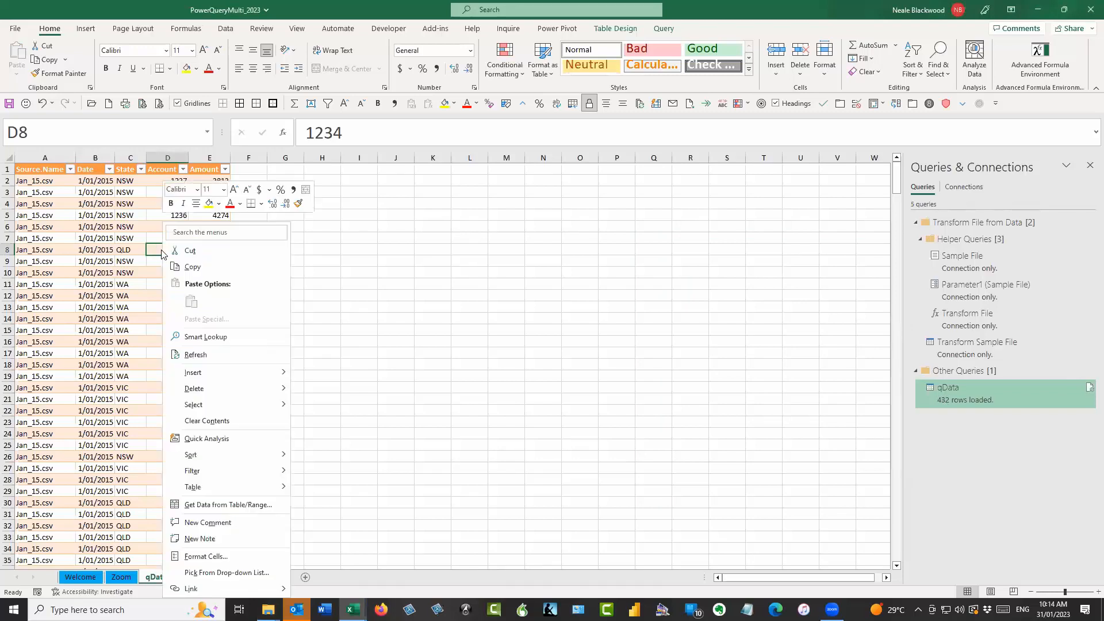
{"action": "left_click", "coordinate": [197, 355]}
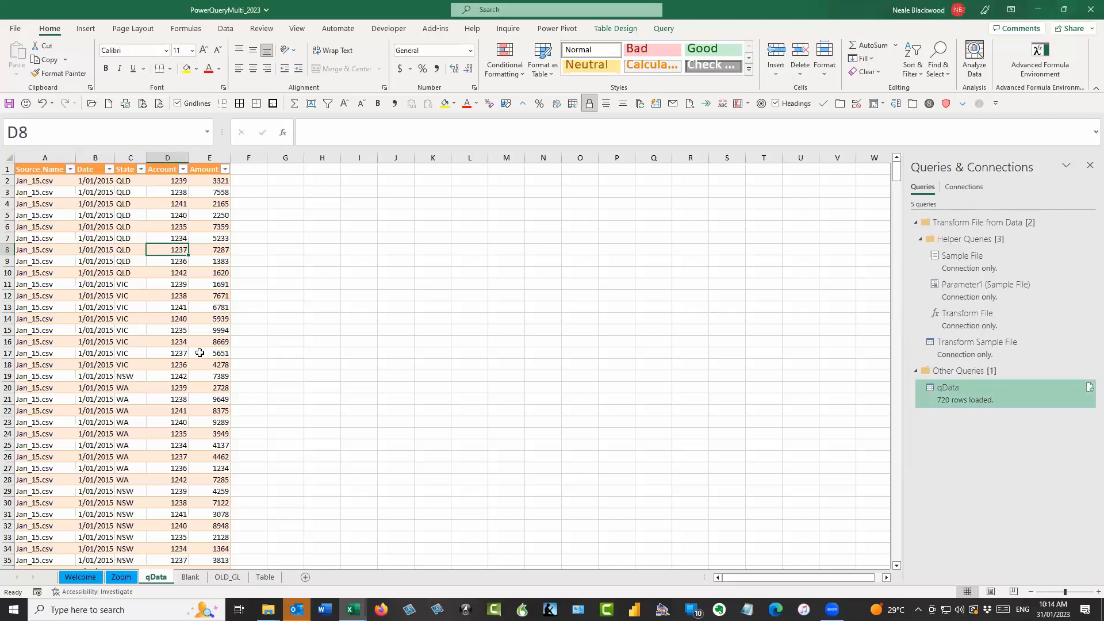
Step: Examine the refreshed table's last rows for the added files, and the Source.Name and Date columns in its first rows
{"action": "key", "text": "ctrl+Down"}
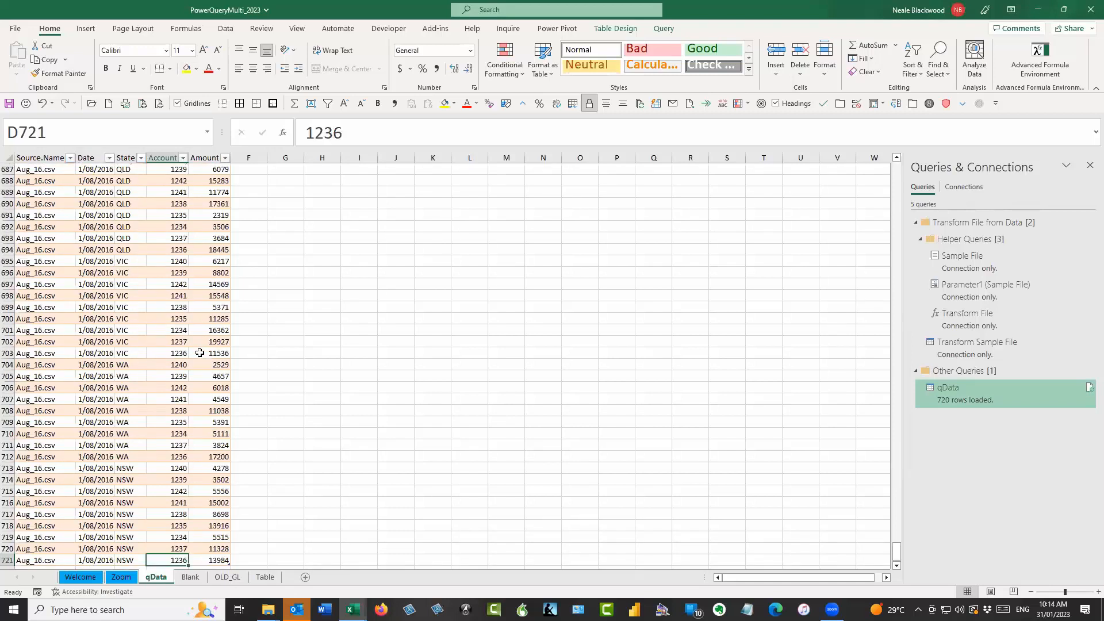
{"action": "key", "text": "Down"}
{"action": "key", "text": "Up"}
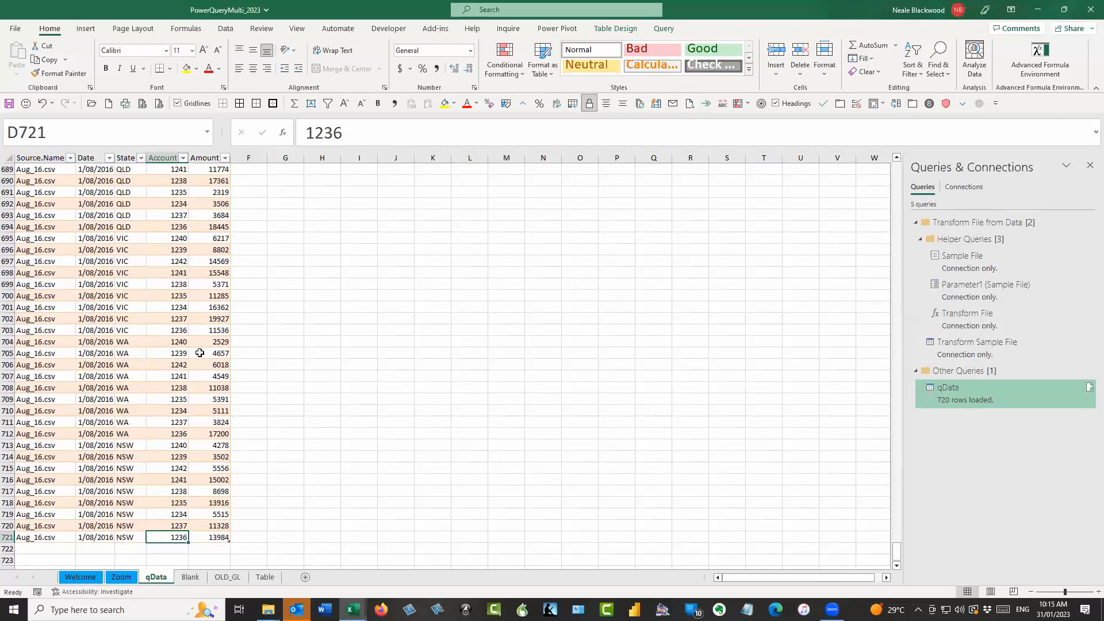
{"action": "key", "text": "Left"}
{"action": "key", "text": "Left"}
{"action": "key", "text": "Right"}
{"action": "key", "text": "Right"}
{"action": "key", "text": "ctrl+Up"}
{"action": "key", "text": "Down"}
{"action": "key", "text": "Down"}
{"action": "key", "text": "Down"}
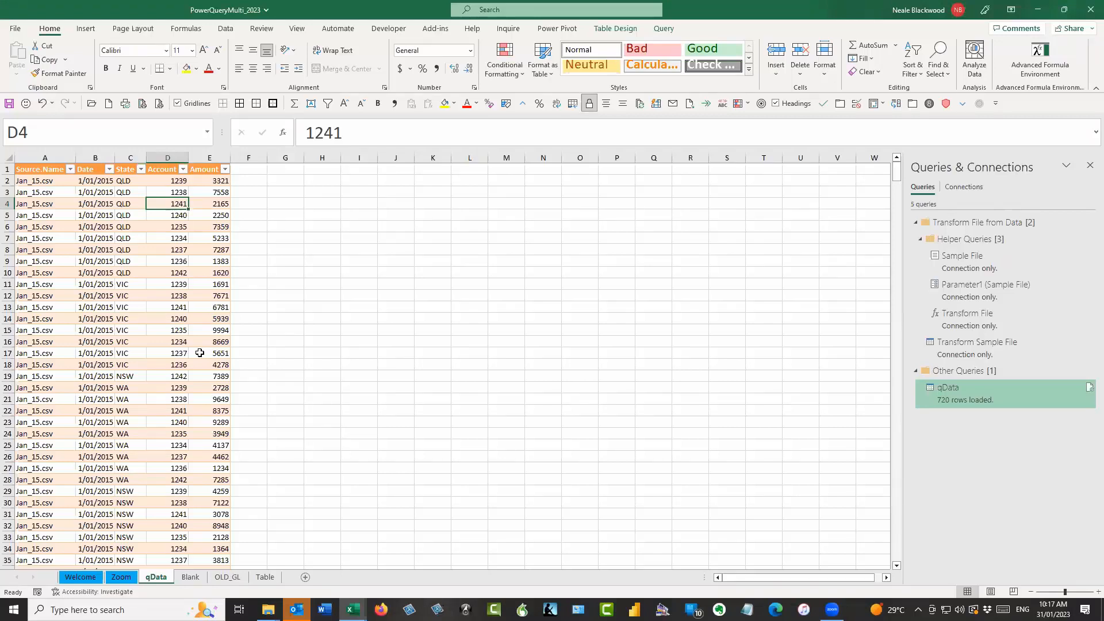
{"action": "left_click", "coordinate": [59, 181]}
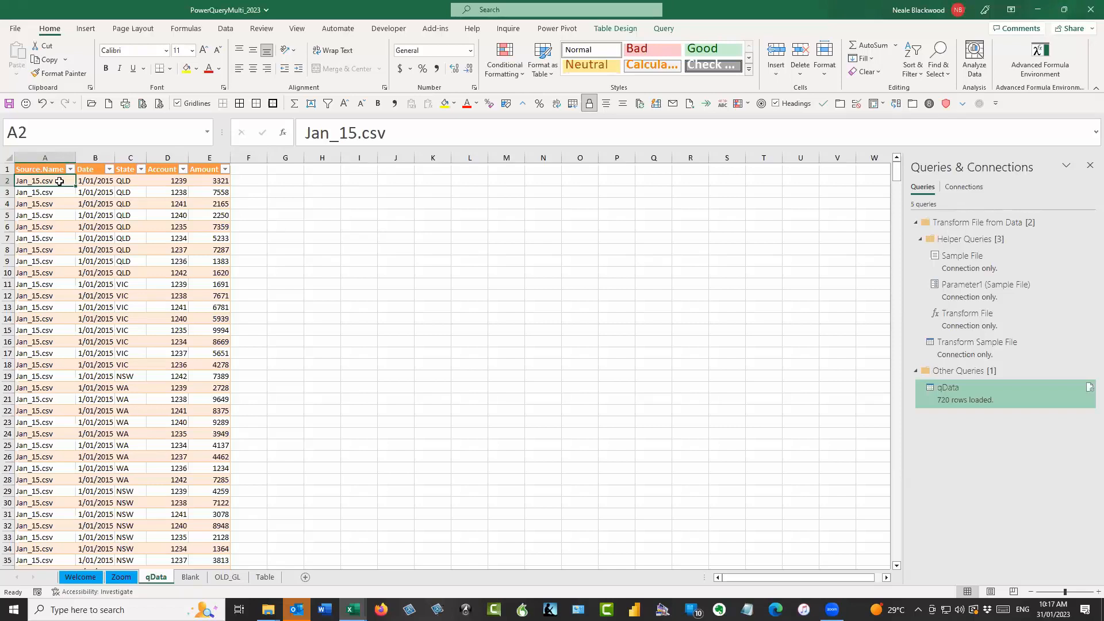
{"action": "left_click", "coordinate": [97, 158]}
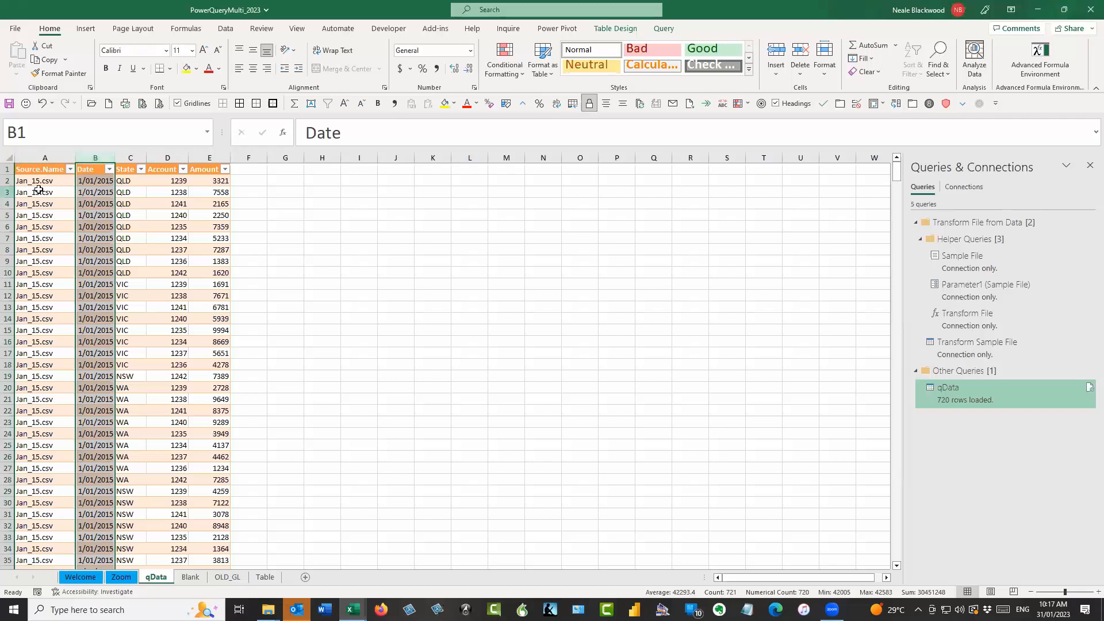
{"action": "left_click", "coordinate": [41, 180]}
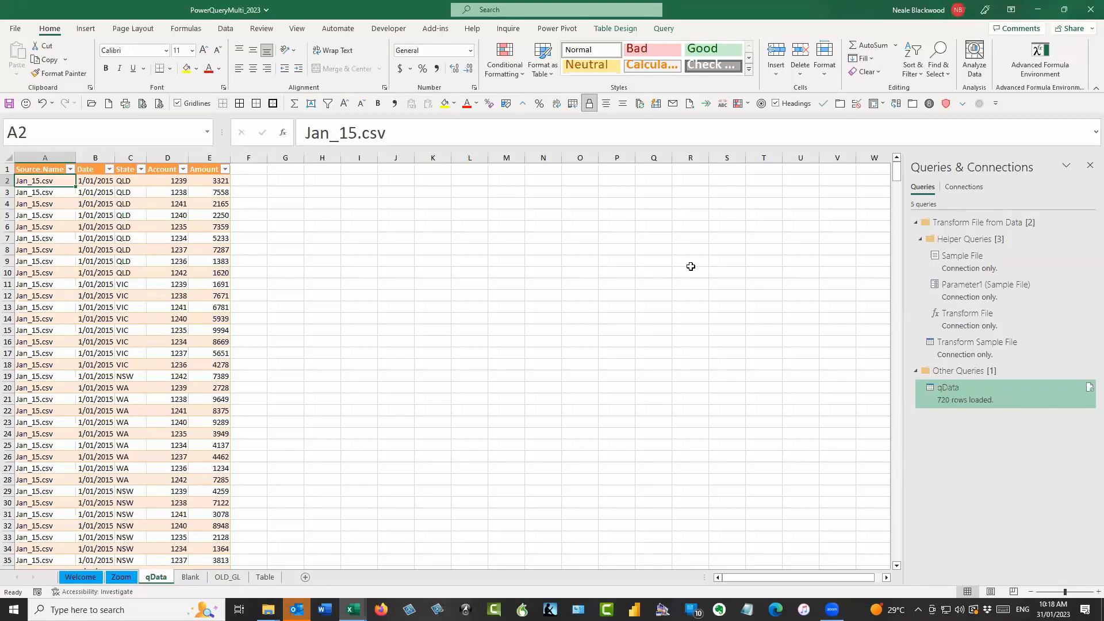
Step: Duplicate the qData query and open the copy in the Power Query Editor
{"action": "left_click", "coordinate": [958, 398]}
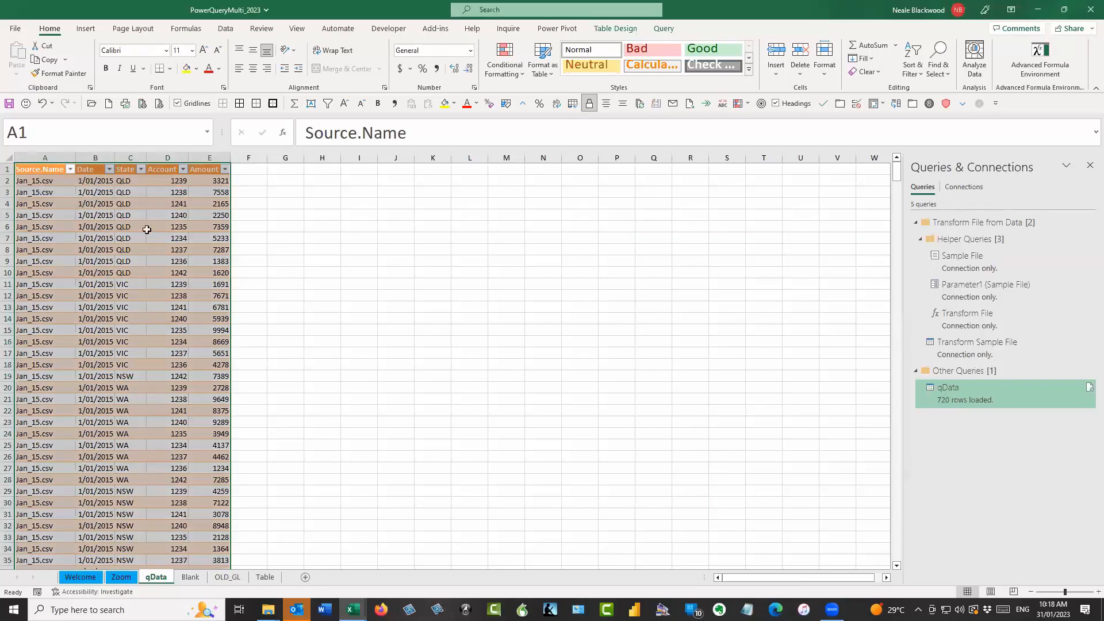
{"action": "mouse_move", "coordinate": [953, 396]}
{"action": "right_click", "coordinate": [967, 391]}
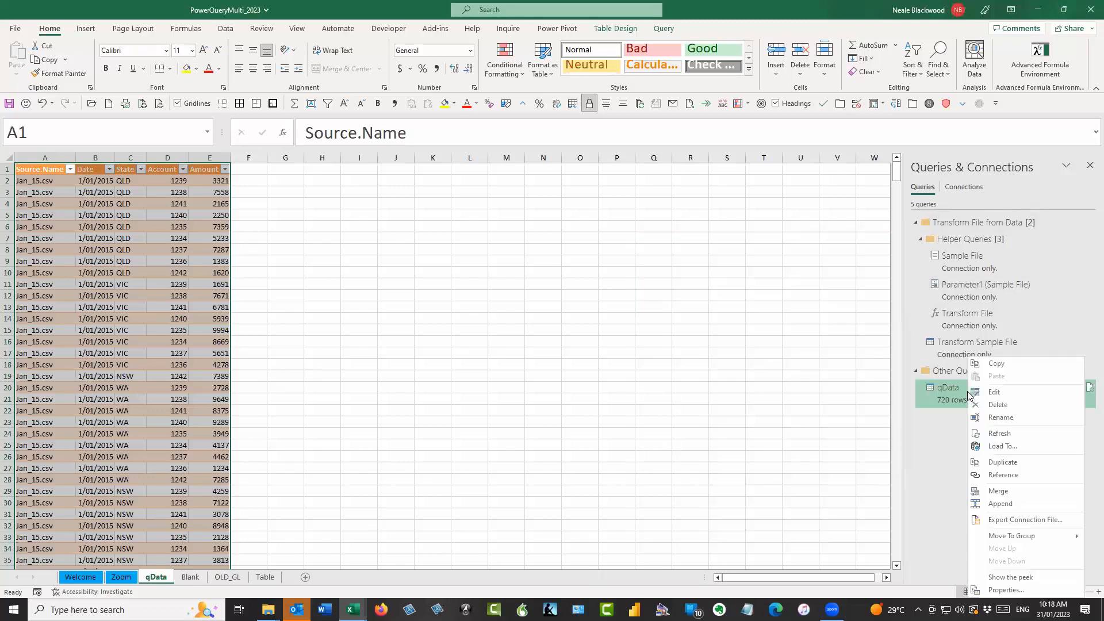
{"action": "left_click", "coordinate": [1028, 467]}
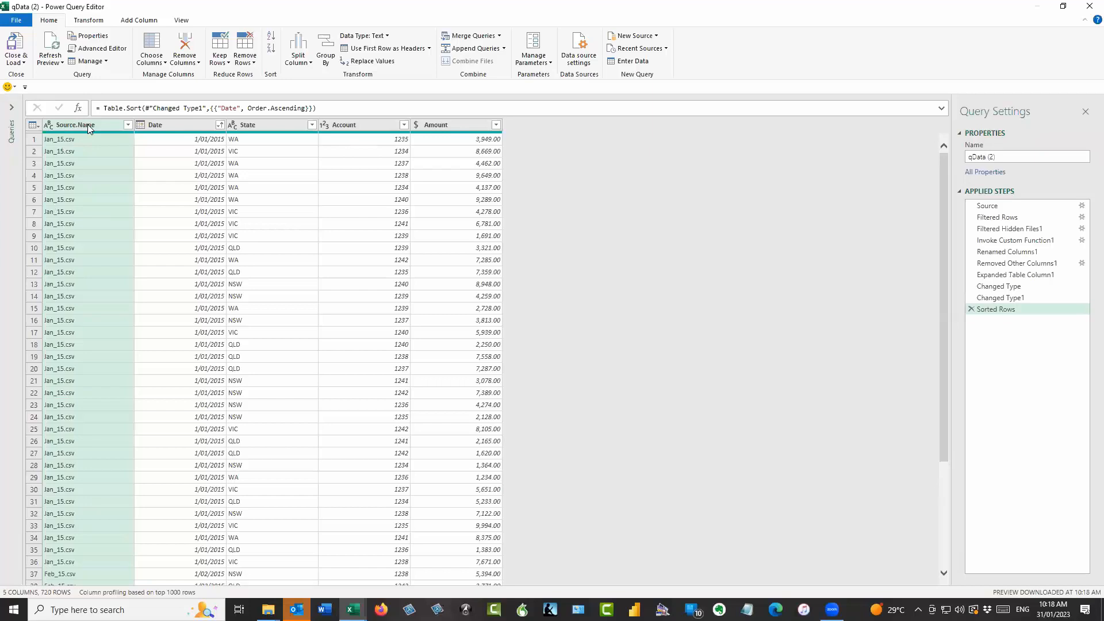
Step: Split the Source.Name column at each occurrence of a custom full stop (.) delimiter
{"action": "key", "text": "ctrl+shift+plus"}
{"action": "key", "text": "ctrl+shift+plus"}
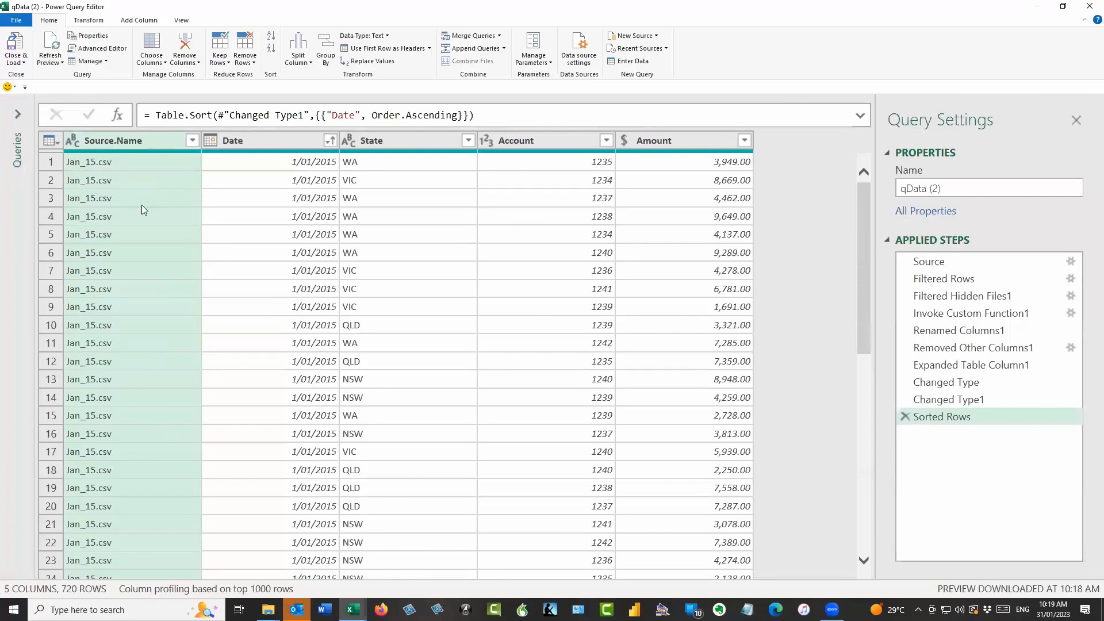
{"action": "left_click", "coordinate": [121, 140]}
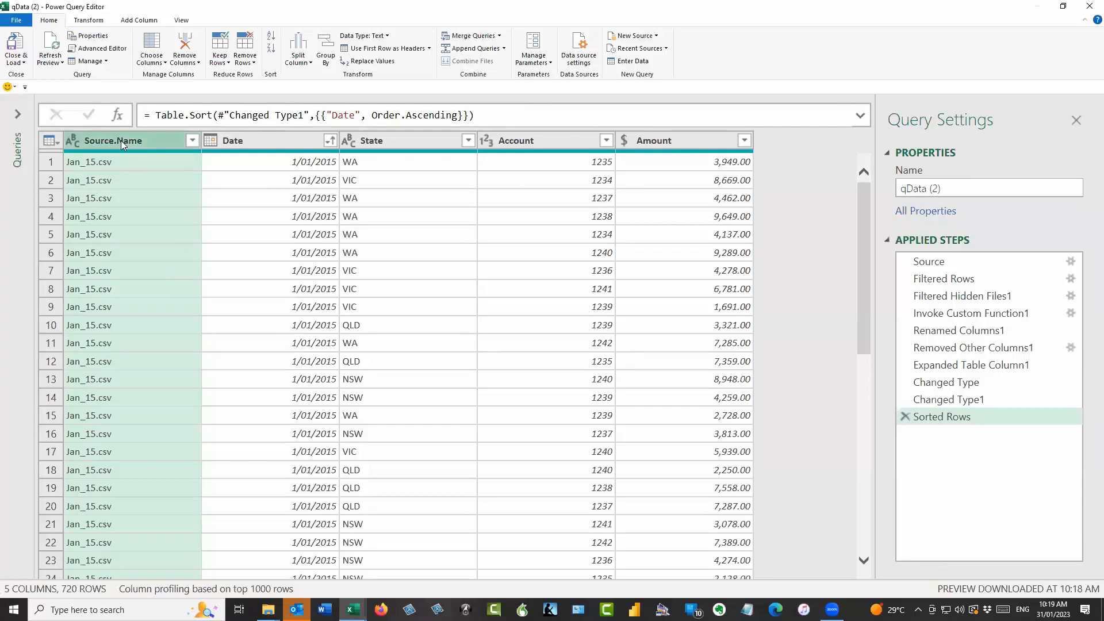
{"action": "right_click", "coordinate": [120, 140]}
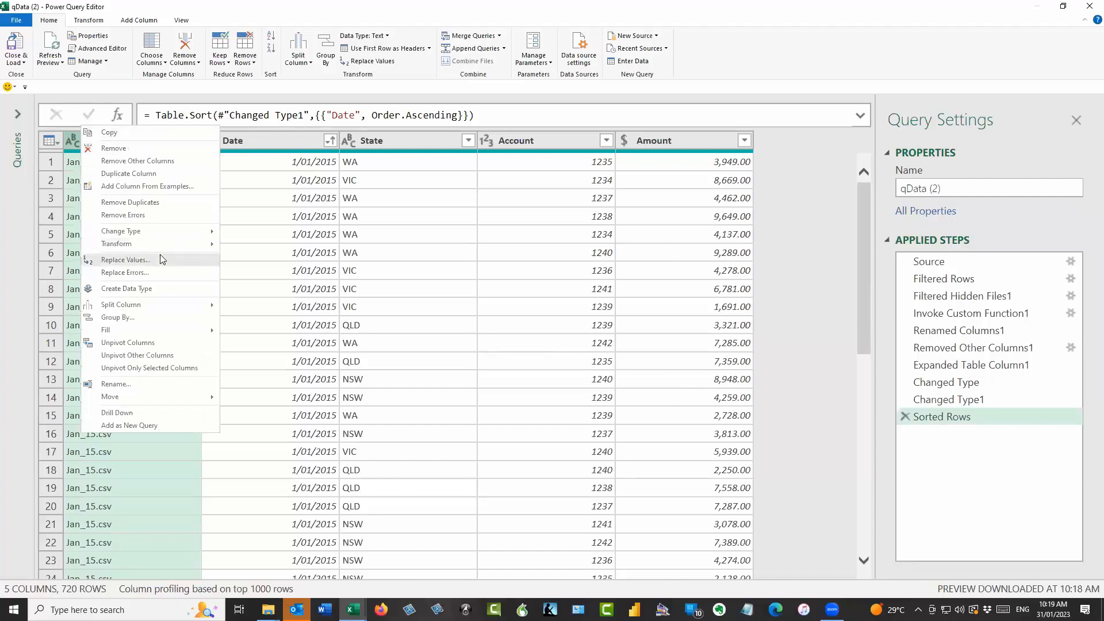
{"action": "mouse_move", "coordinate": [133, 310]}
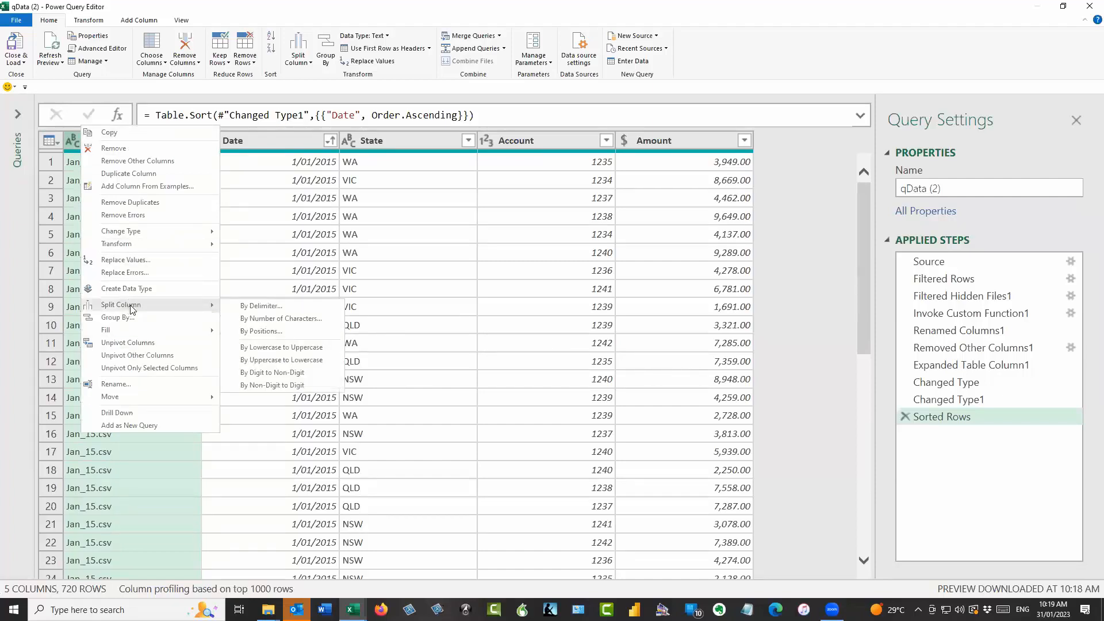
{"action": "left_click", "coordinate": [270, 308]}
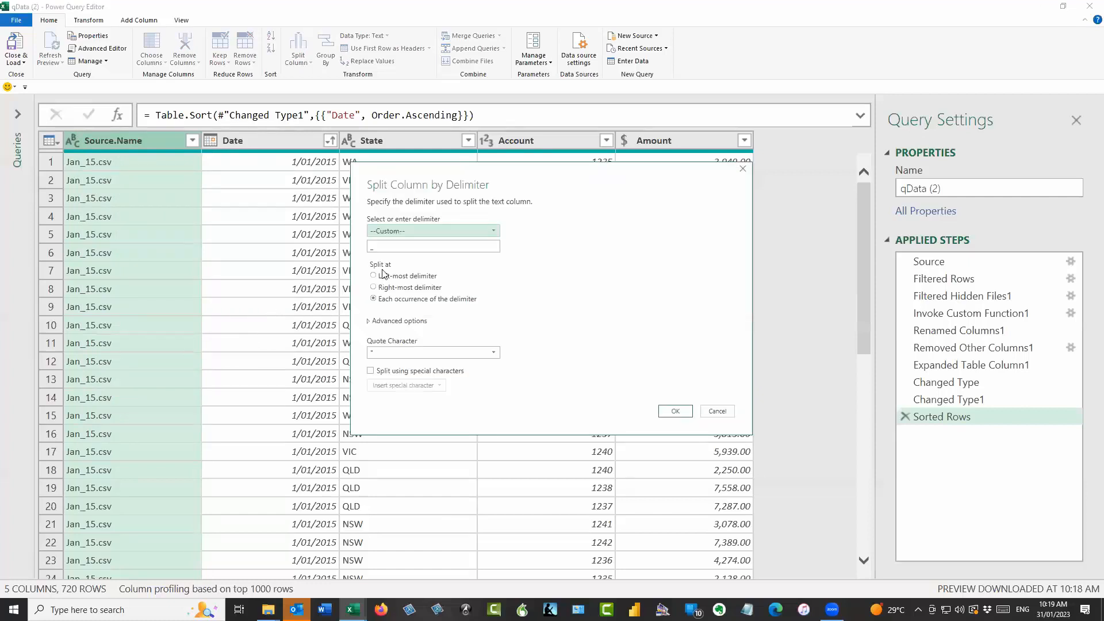
{"action": "left_click", "coordinate": [403, 245]}
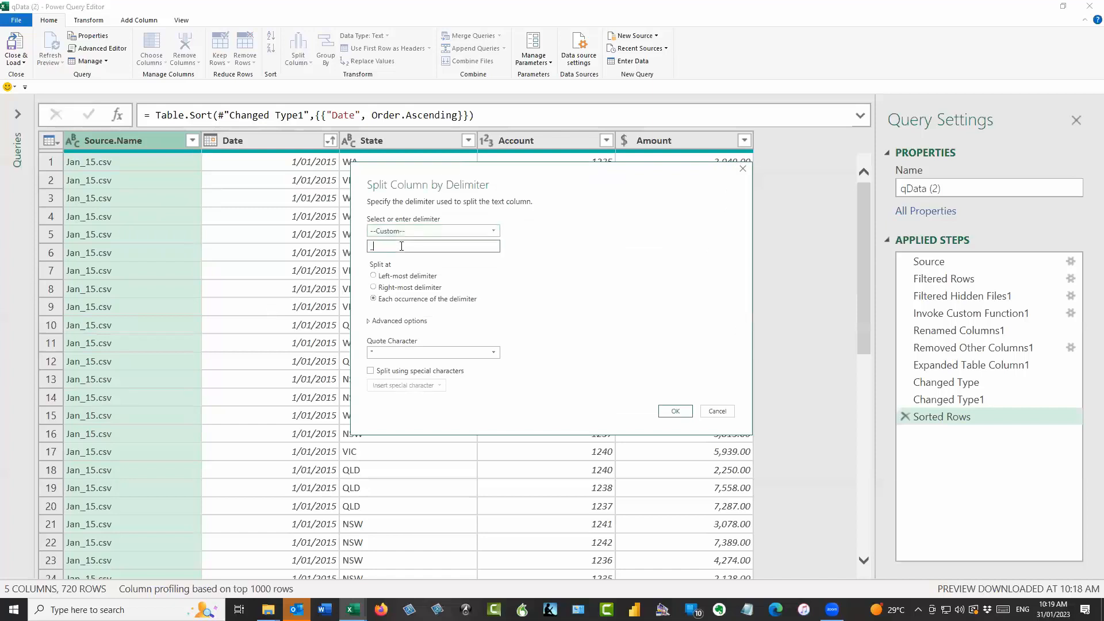
{"action": "key", "text": "BackSpace"}
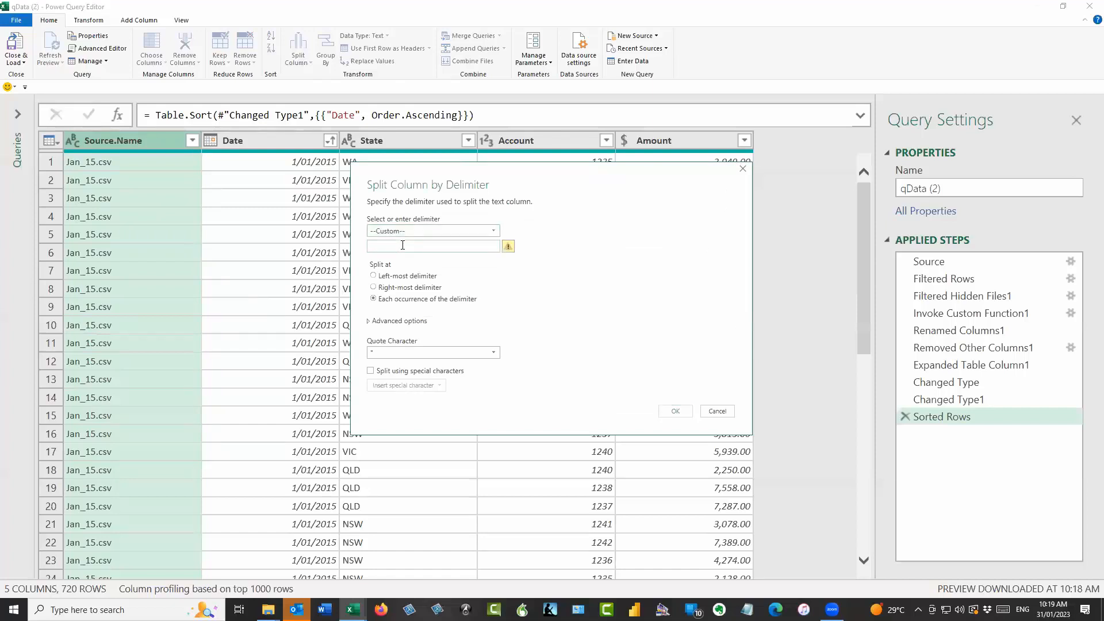
{"action": "type", "text": "."}
{"action": "left_click", "coordinate": [674, 412]}
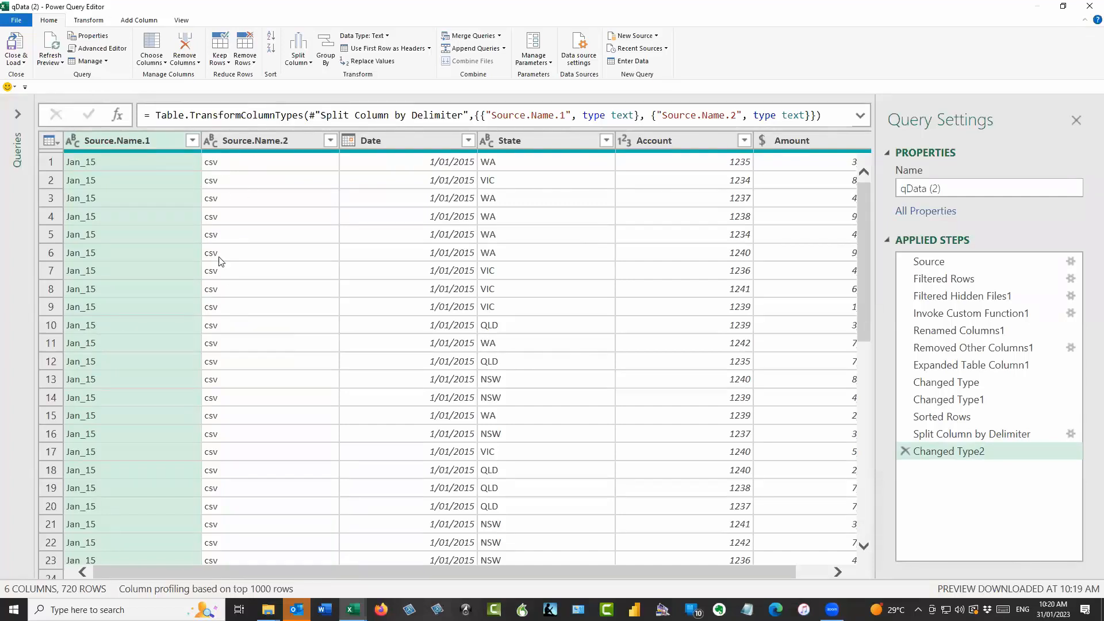
Step: Remove the Source.Name.2 column, which holds only the csv extension
{"action": "left_click", "coordinate": [235, 143]}
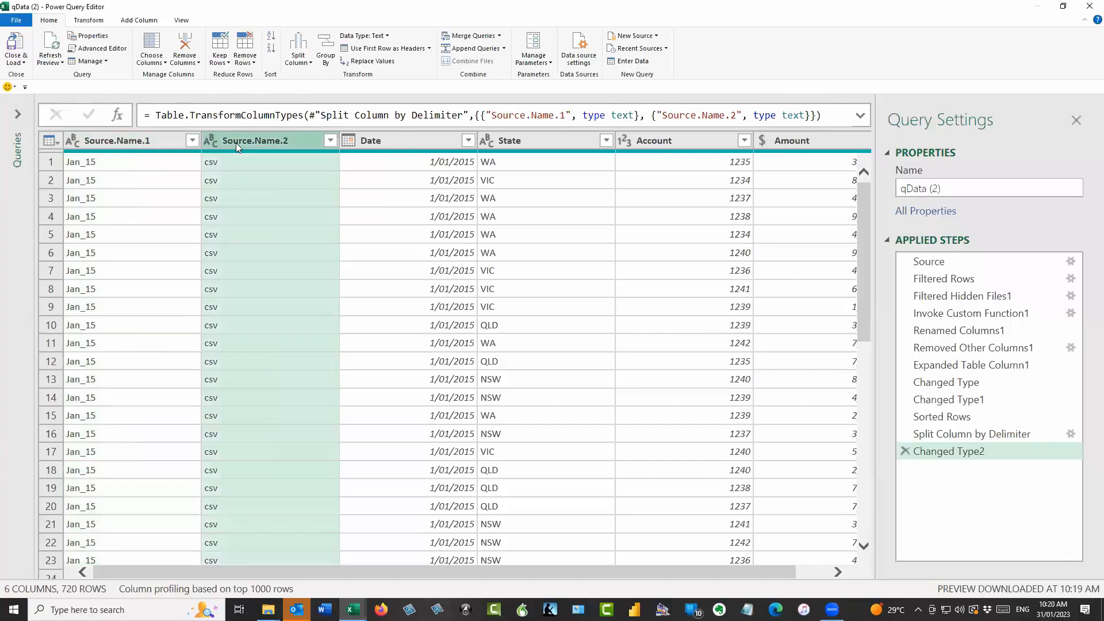
{"action": "right_click", "coordinate": [235, 143]}
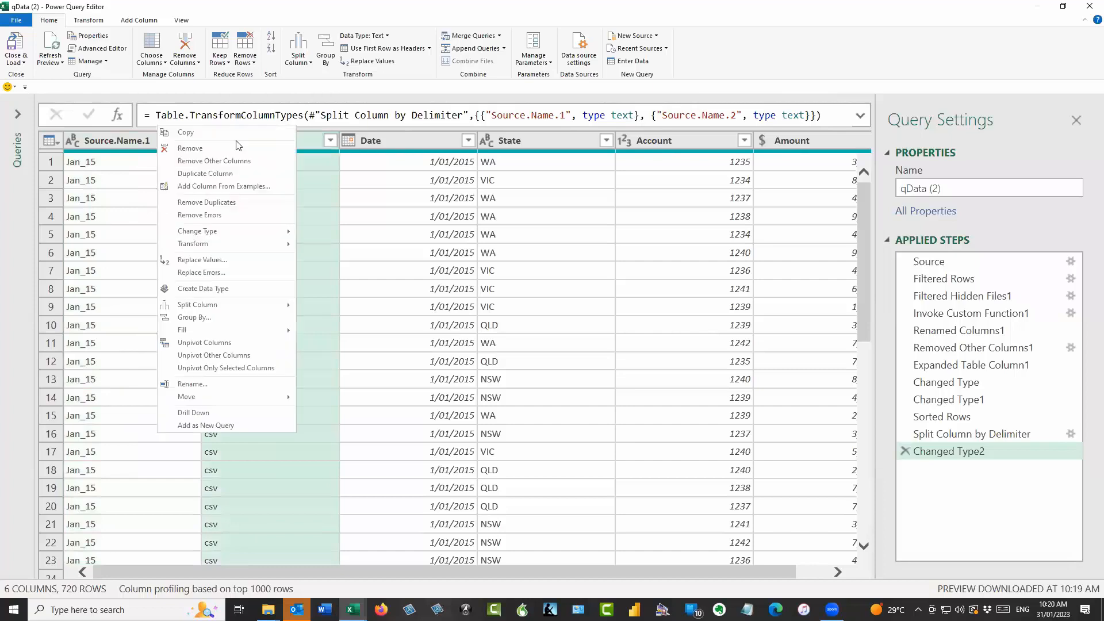
{"action": "left_click", "coordinate": [202, 151]}
Step: Replace the underscore (_) in the Source.Name.1 column's values with 1,20
{"action": "left_click", "coordinate": [138, 165]}
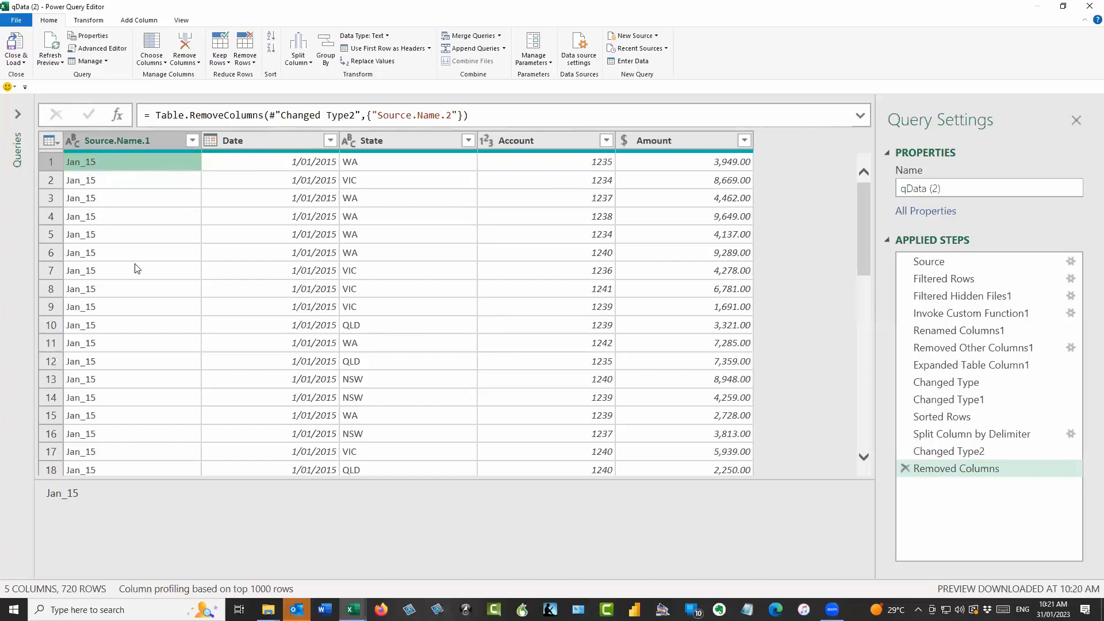
{"action": "scroll", "coordinate": [136, 268], "scroll_direction": "down", "scroll_amount": 15}
{"action": "scroll", "coordinate": [136, 273], "scroll_direction": "down", "scroll_amount": 17}
{"action": "scroll", "coordinate": [138, 272], "scroll_direction": "up", "scroll_amount": 20}
{"action": "scroll", "coordinate": [138, 271], "scroll_direction": "up", "scroll_amount": 15}
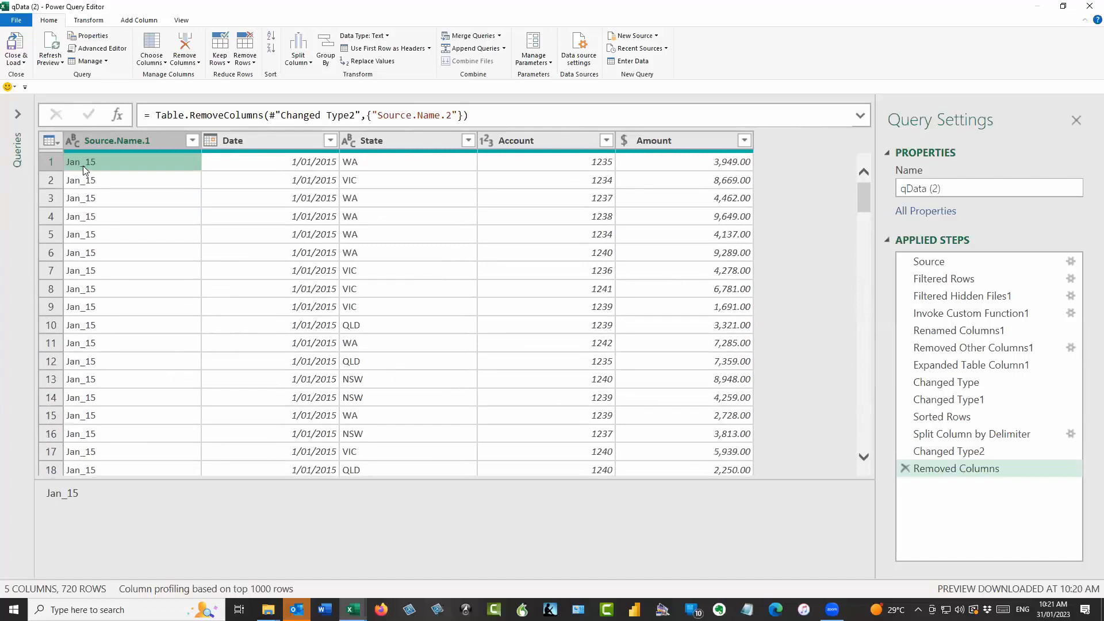
{"action": "left_click", "coordinate": [131, 141]}
{"action": "right_click", "coordinate": [133, 141]}
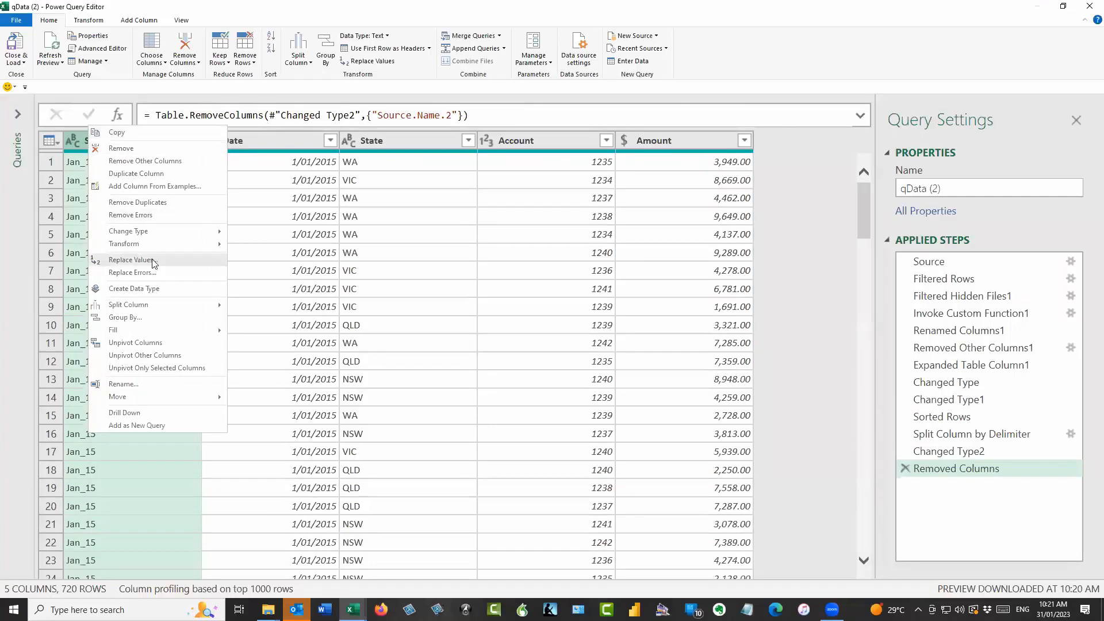
{"action": "right_click", "coordinate": [81, 138]}
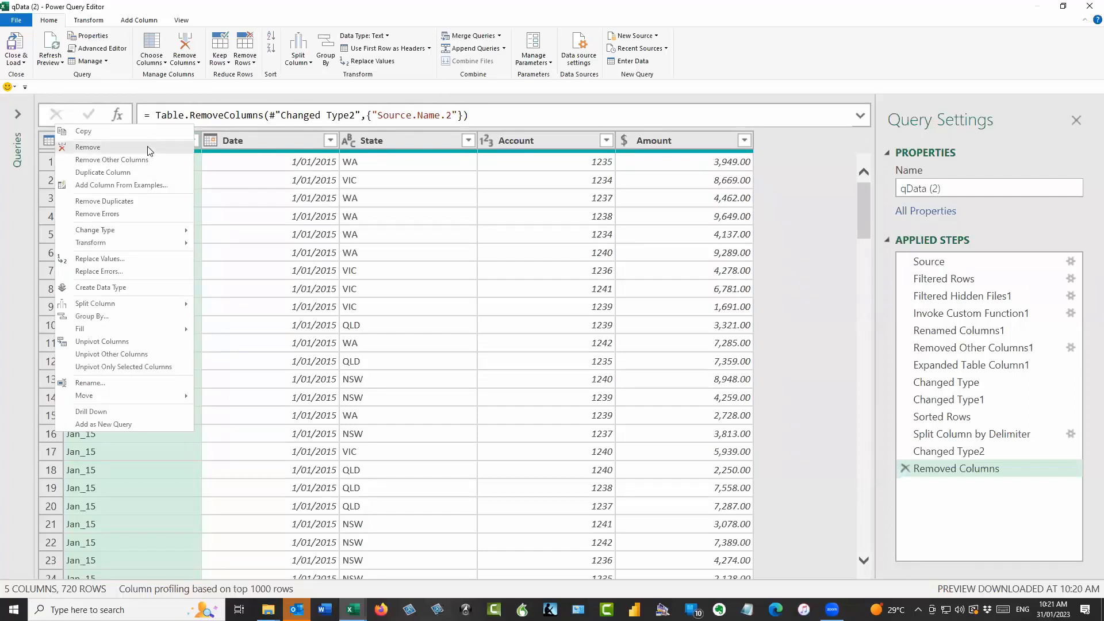
{"action": "left_click", "coordinate": [118, 261]}
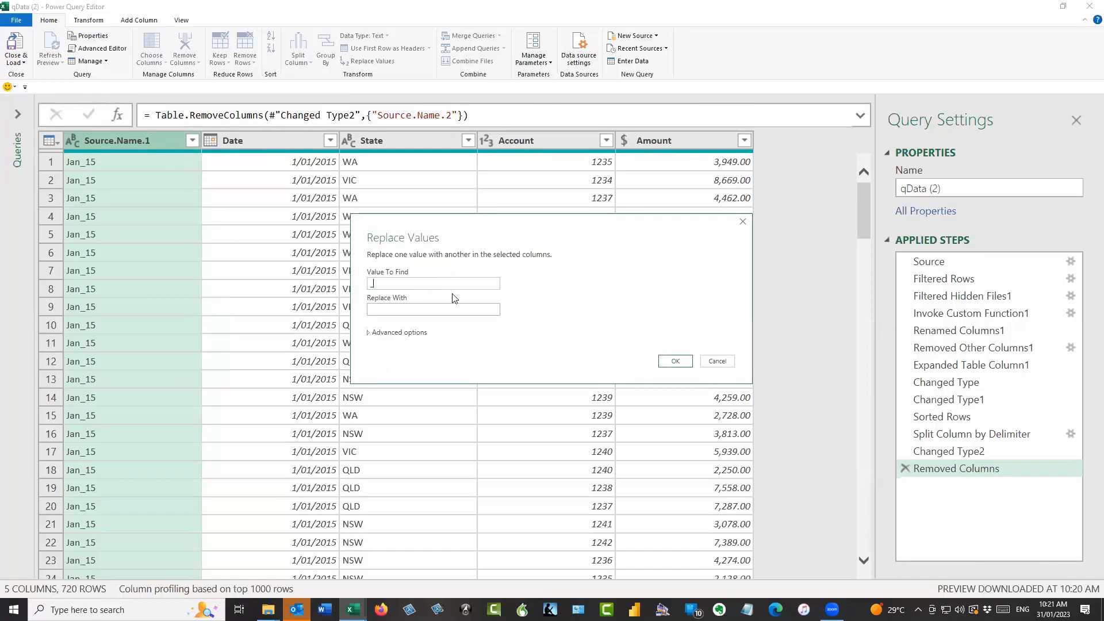
{"action": "left_click", "coordinate": [453, 310]}
{"action": "type", "text": "1,20"}
{"action": "left_click", "coordinate": [670, 362]}
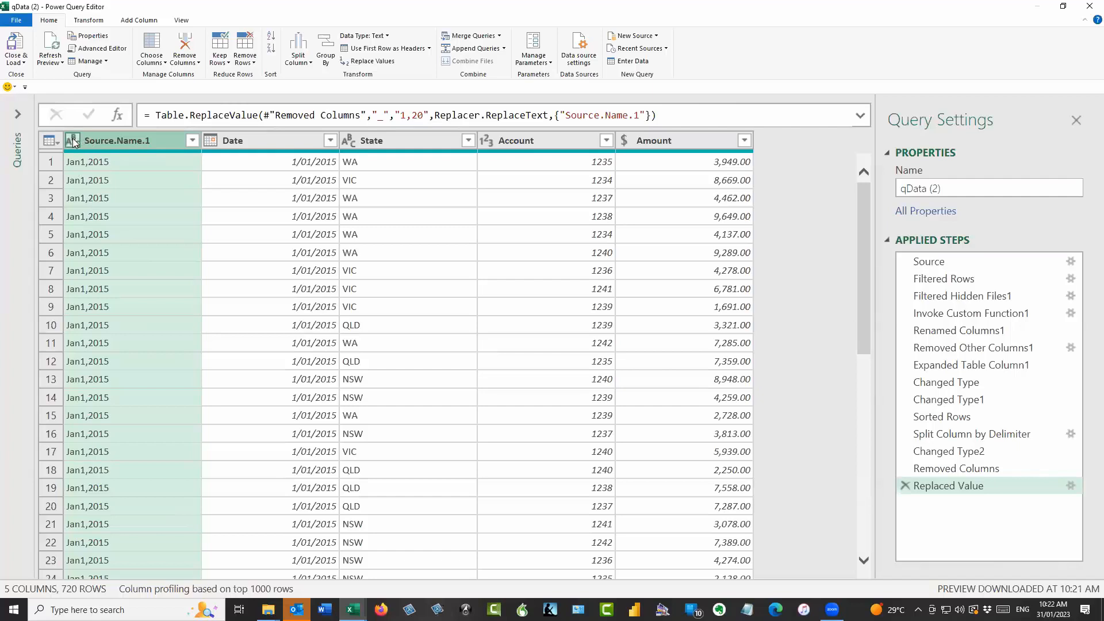
Step: Change the Source.Name.1 column's data type to Date and load the duplicated query into the workbook
{"action": "left_click", "coordinate": [73, 142]}
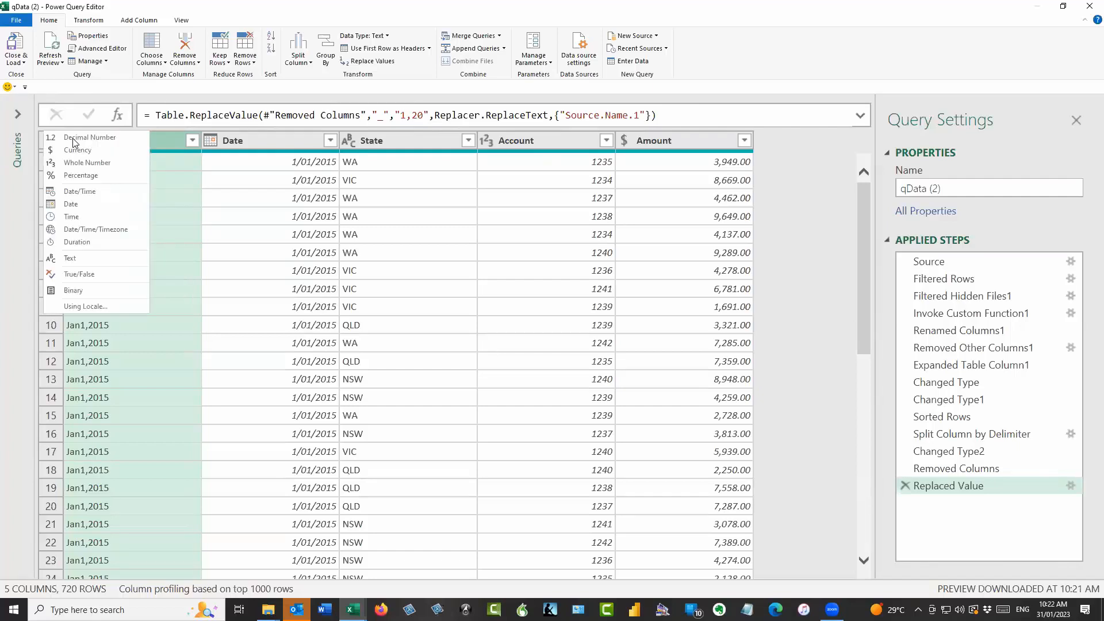
{"action": "left_click", "coordinate": [88, 205]}
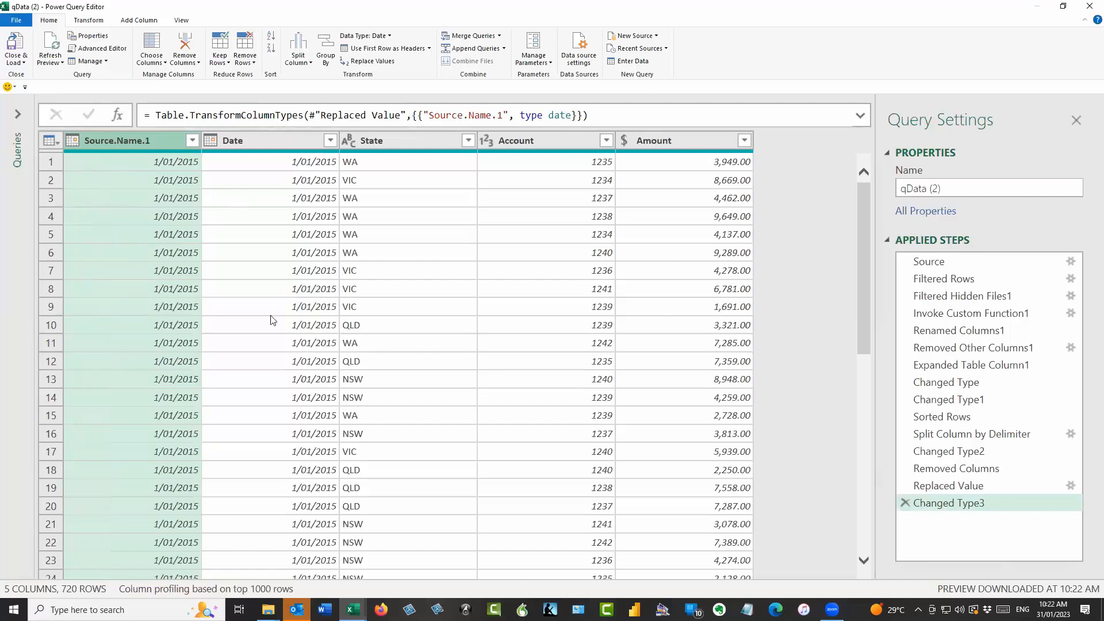
{"action": "scroll", "coordinate": [274, 319], "scroll_direction": "down", "scroll_amount": 2}
{"action": "scroll", "coordinate": [275, 321], "scroll_direction": "down", "scroll_amount": 10}
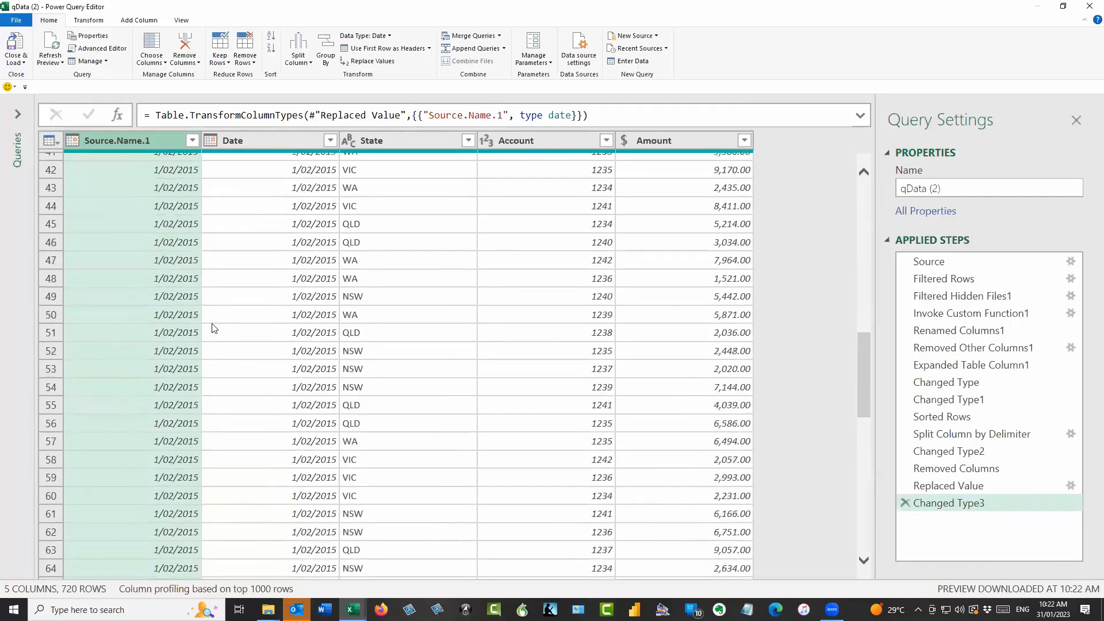
{"action": "scroll", "coordinate": [246, 325], "scroll_direction": "down", "scroll_amount": 8}
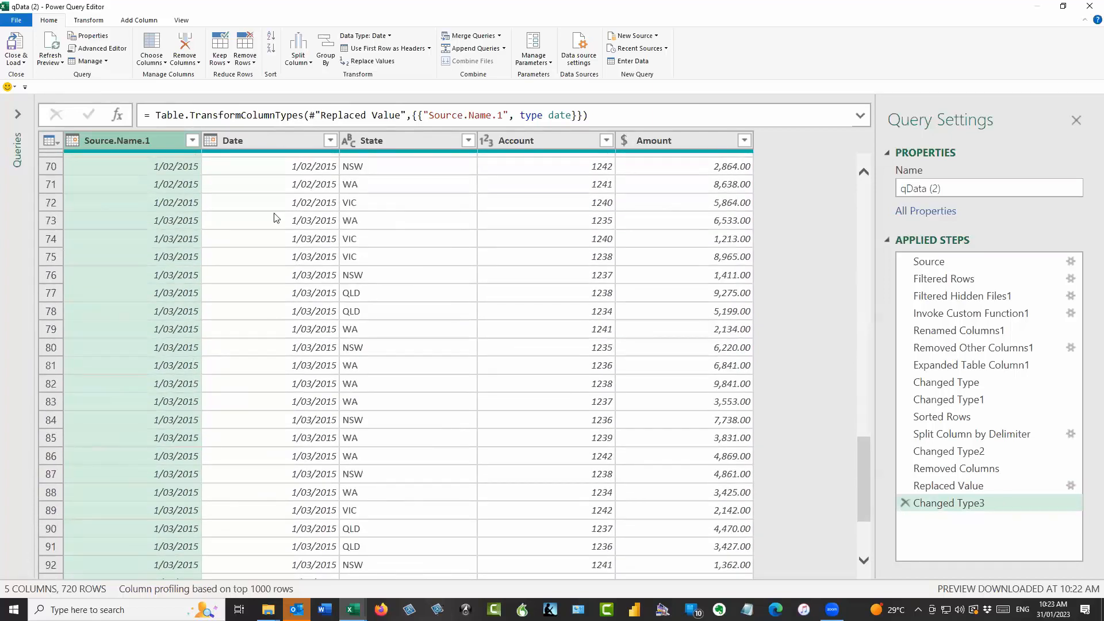
{"action": "scroll", "coordinate": [258, 273], "scroll_direction": "up", "scroll_amount": 10}
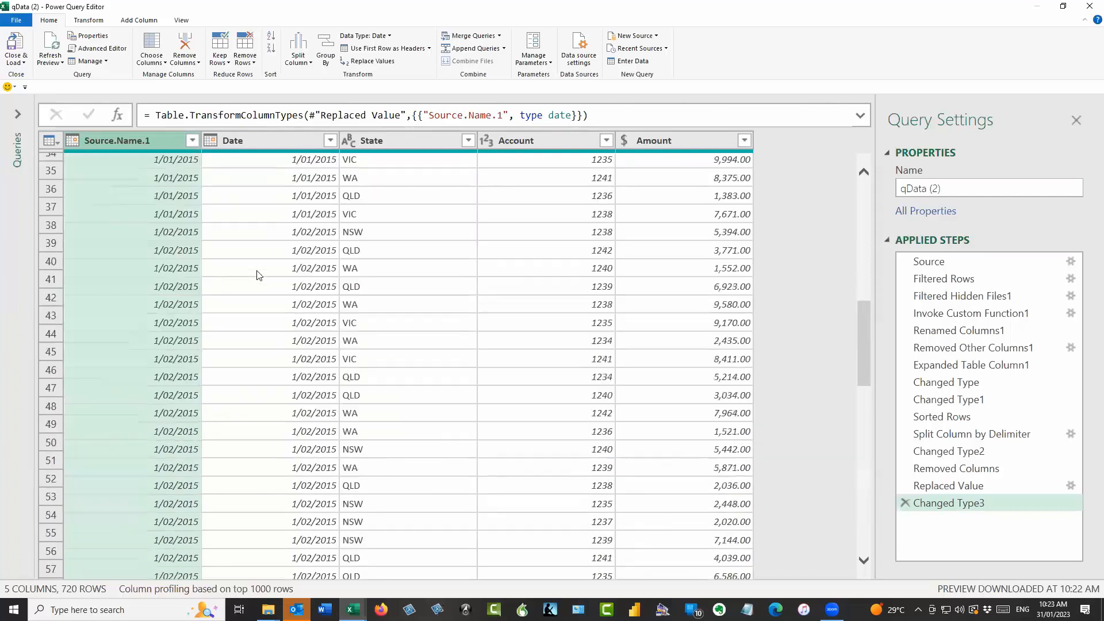
{"action": "scroll", "coordinate": [258, 275], "scroll_direction": "up", "scroll_amount": 10}
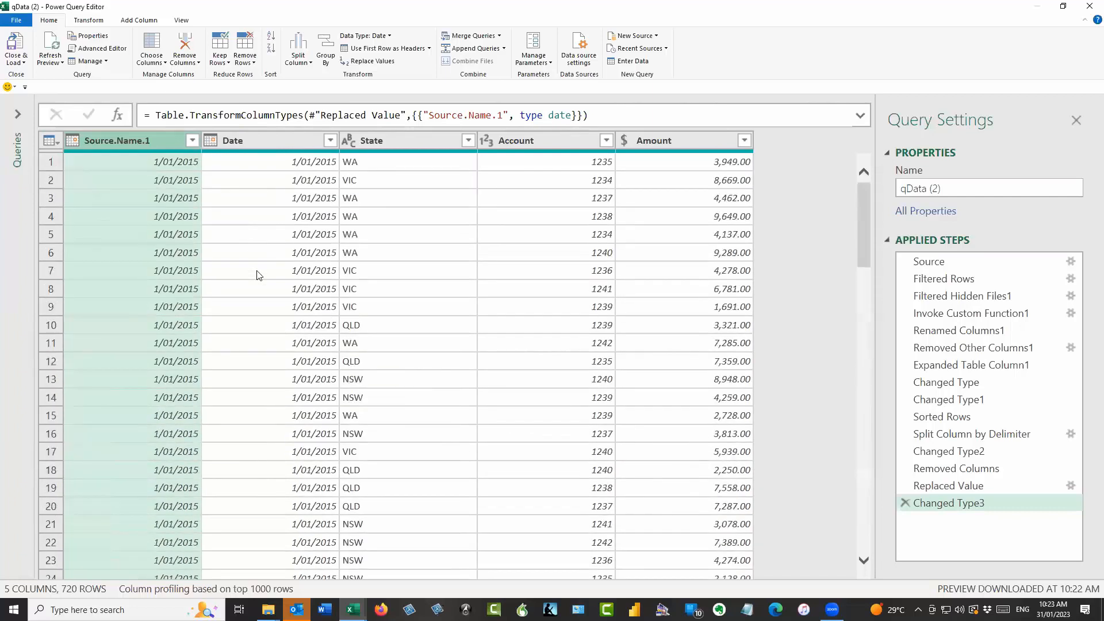
{"action": "left_click", "coordinate": [16, 45]}
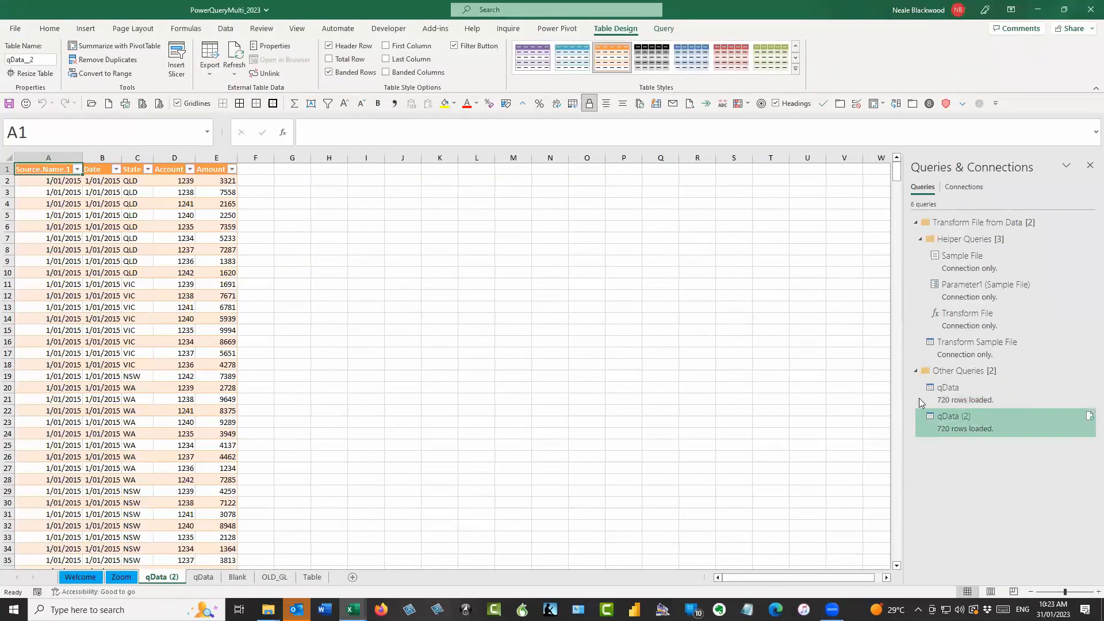
Step: Reopen the qData (2) query, rename the Source.Name.1 column to New Date, and load the change to the worksheet
{"action": "left_click", "coordinate": [962, 420]}
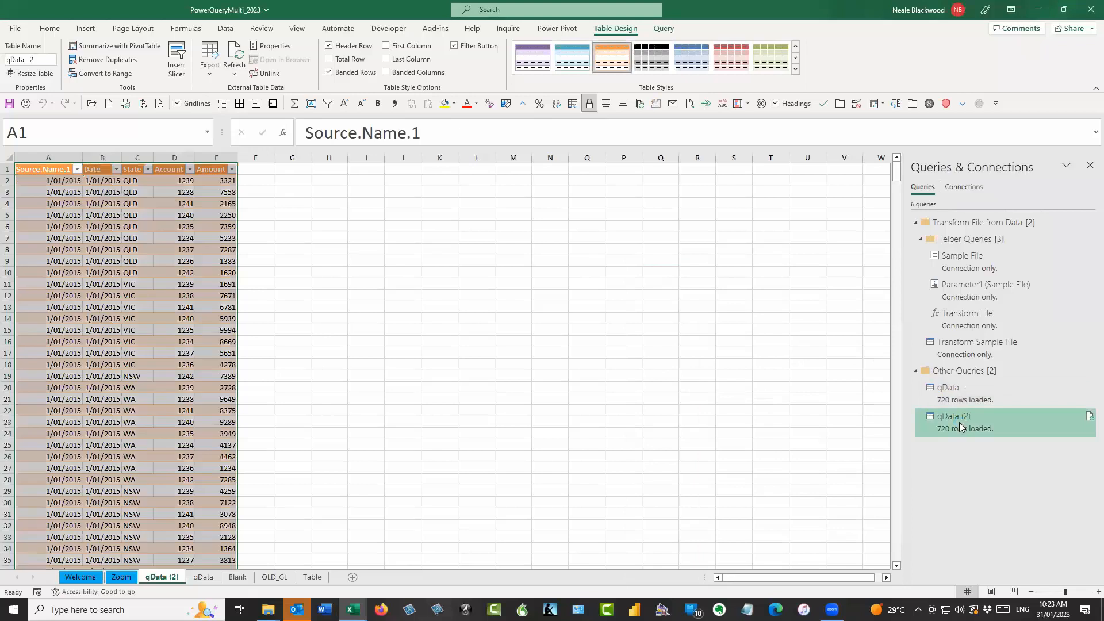
{"action": "double_click", "coordinate": [959, 422]}
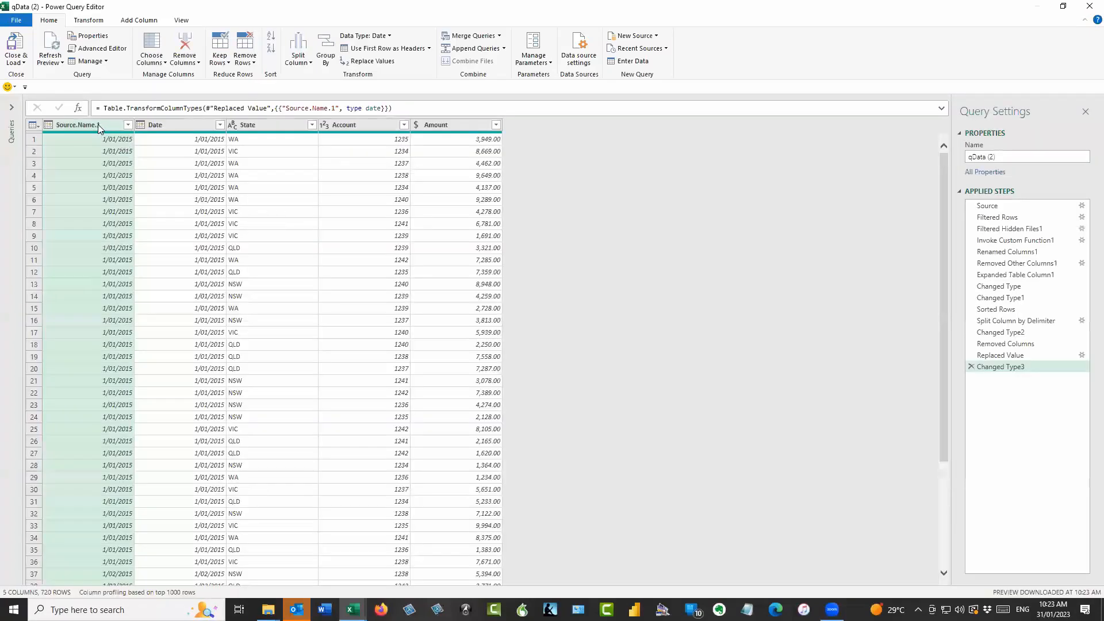
{"action": "double_click", "coordinate": [98, 124]}
{"action": "type", "text": "D"}
{"action": "key", "text": "BackSpace"}
{"action": "type", "text": "New "}
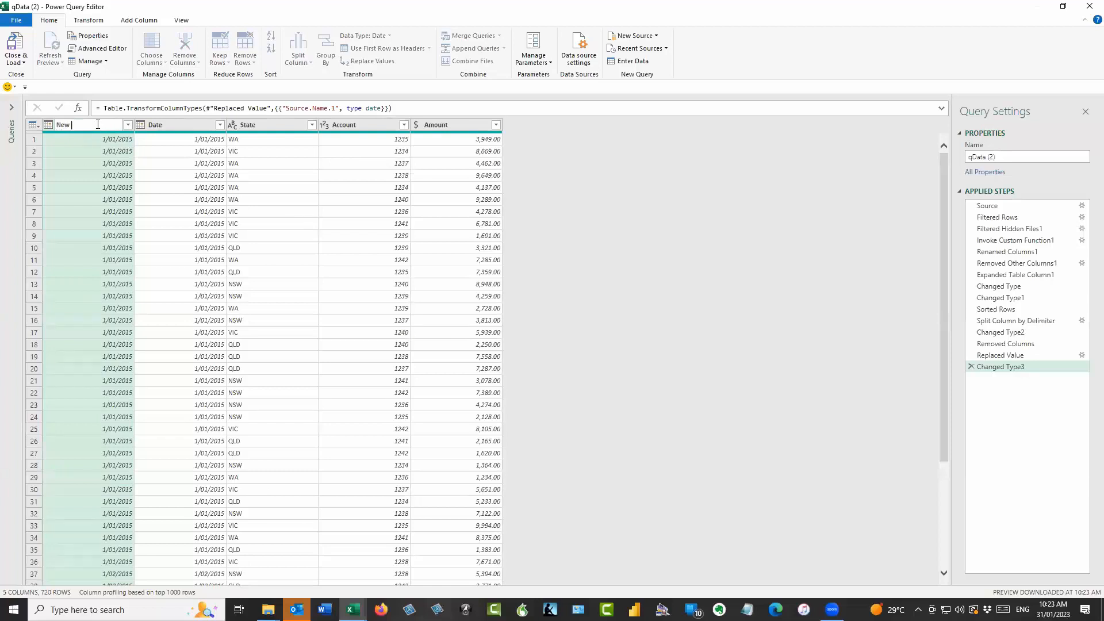
{"action": "type", "text": "Date"}
{"action": "key", "text": "Return"}
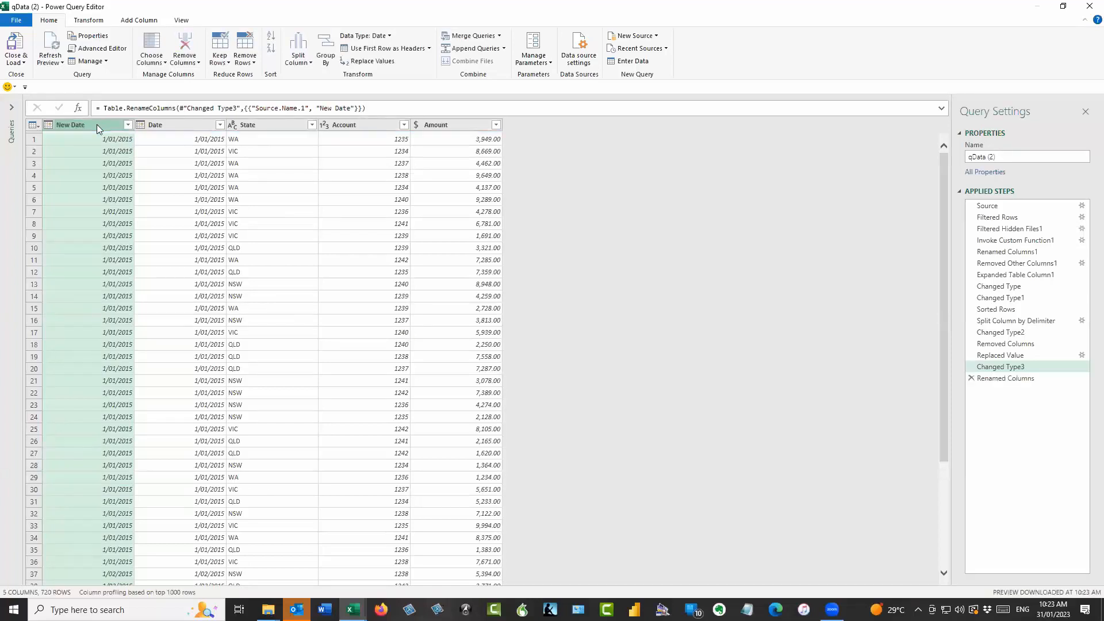
{"action": "left_click", "coordinate": [18, 44]}
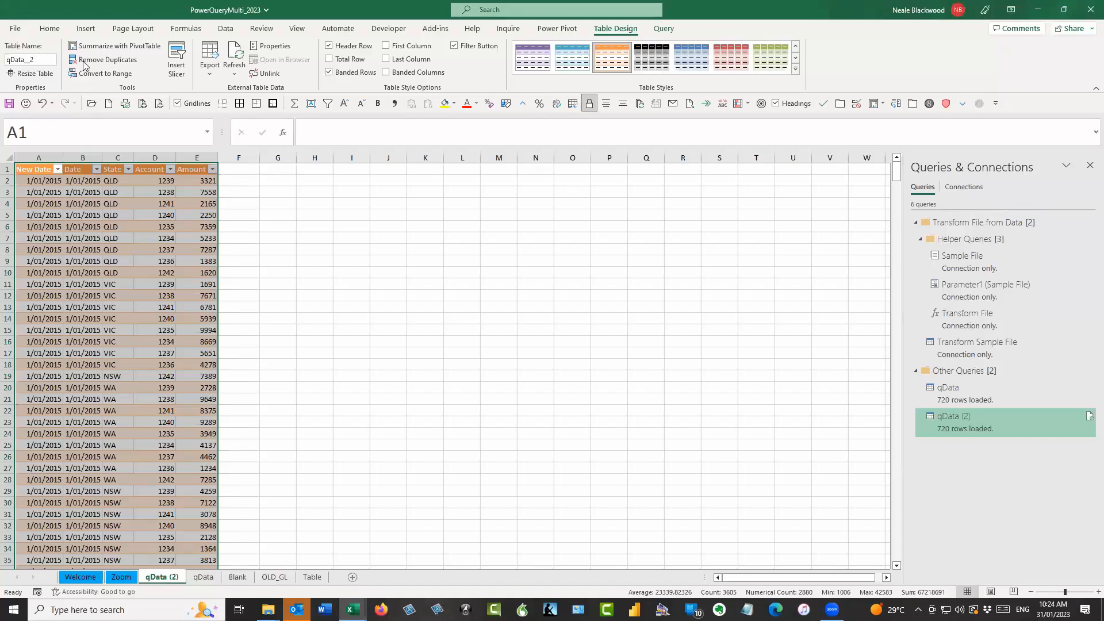
Step: Save the workbook under the new file name PowerQueryMulti_2023_Completed in the same folder
{"action": "left_click", "coordinate": [158, 204]}
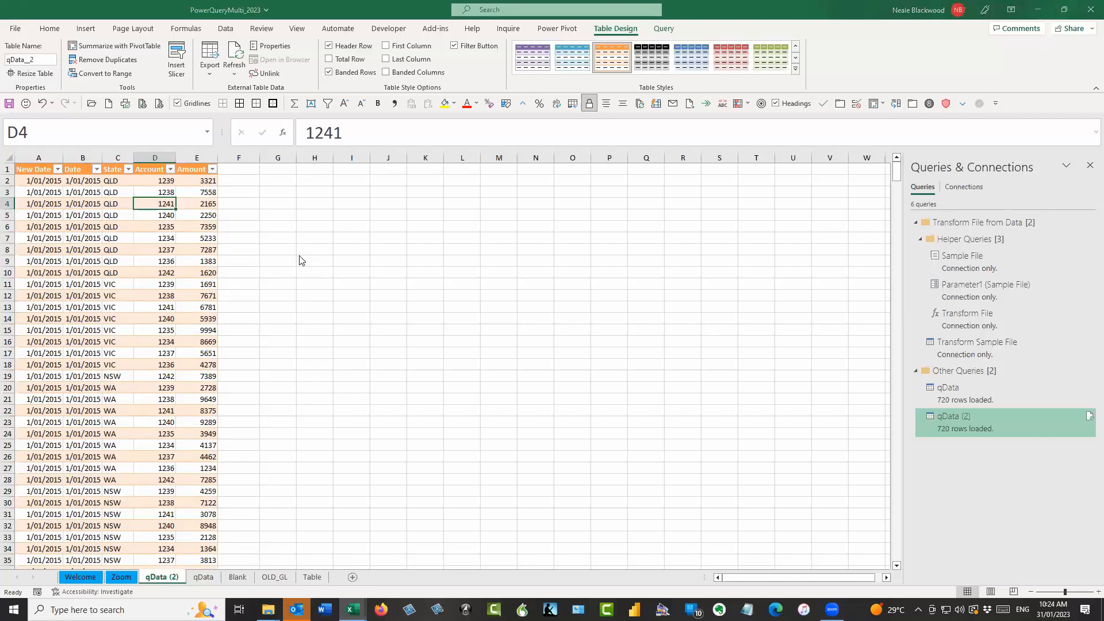
{"action": "key", "text": "F12"}
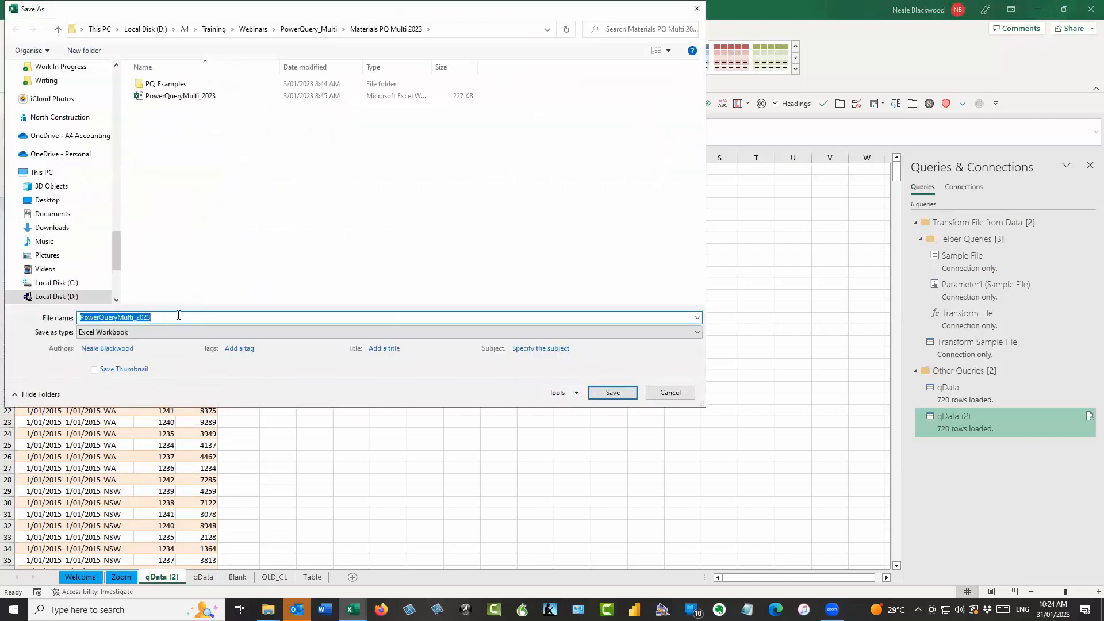
{"action": "left_click", "coordinate": [179, 315]}
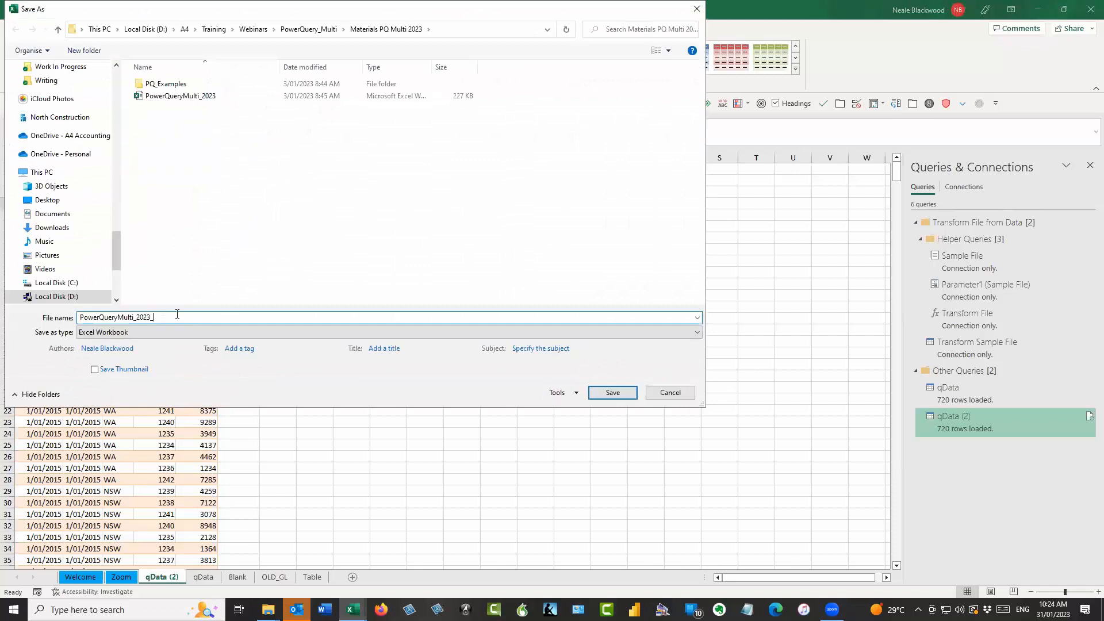
{"action": "type", "text": "_Completed"}
{"action": "left_click", "coordinate": [614, 393]}
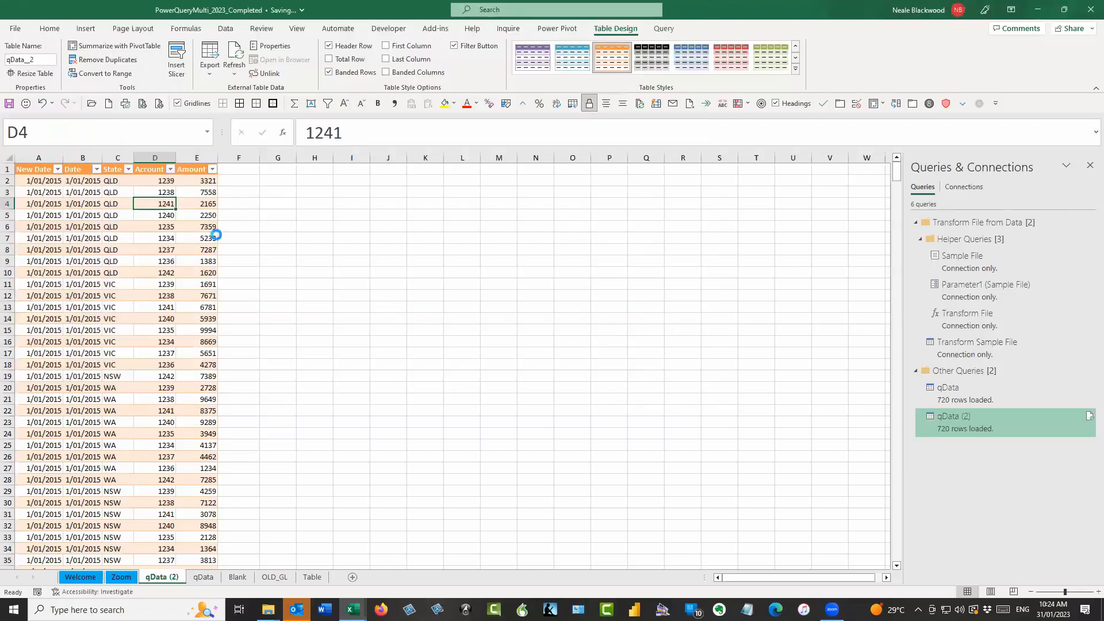
{"action": "left_click", "coordinate": [196, 202]}
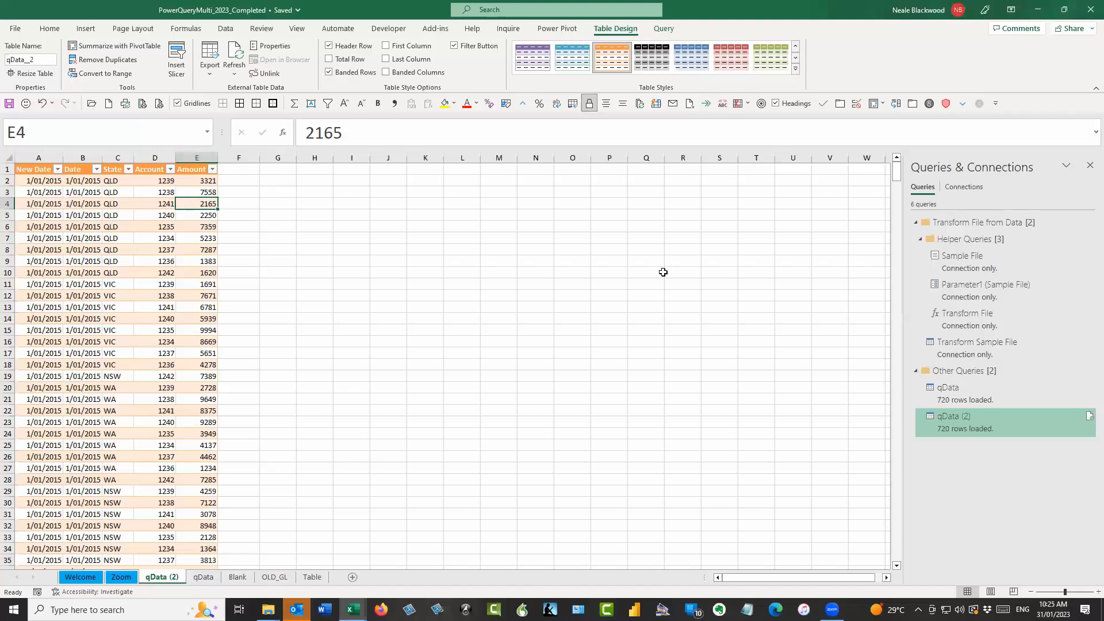
Step: Remove the original Date column from the qData (2) query and load the result to the worksheet
{"action": "left_click", "coordinate": [969, 418]}
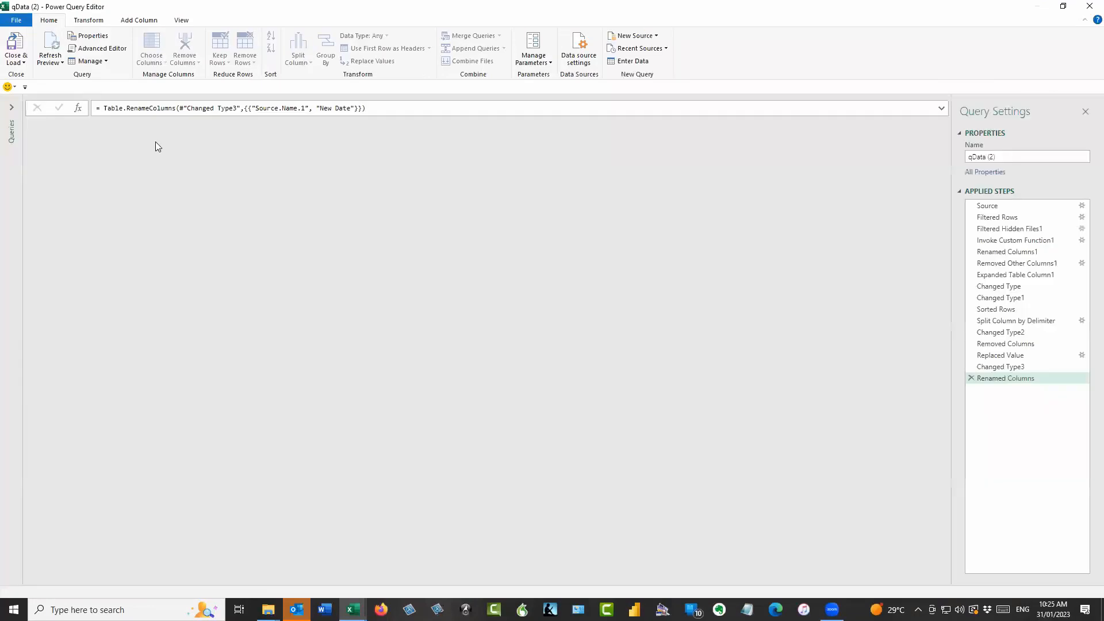
{"action": "left_click", "coordinate": [176, 129]}
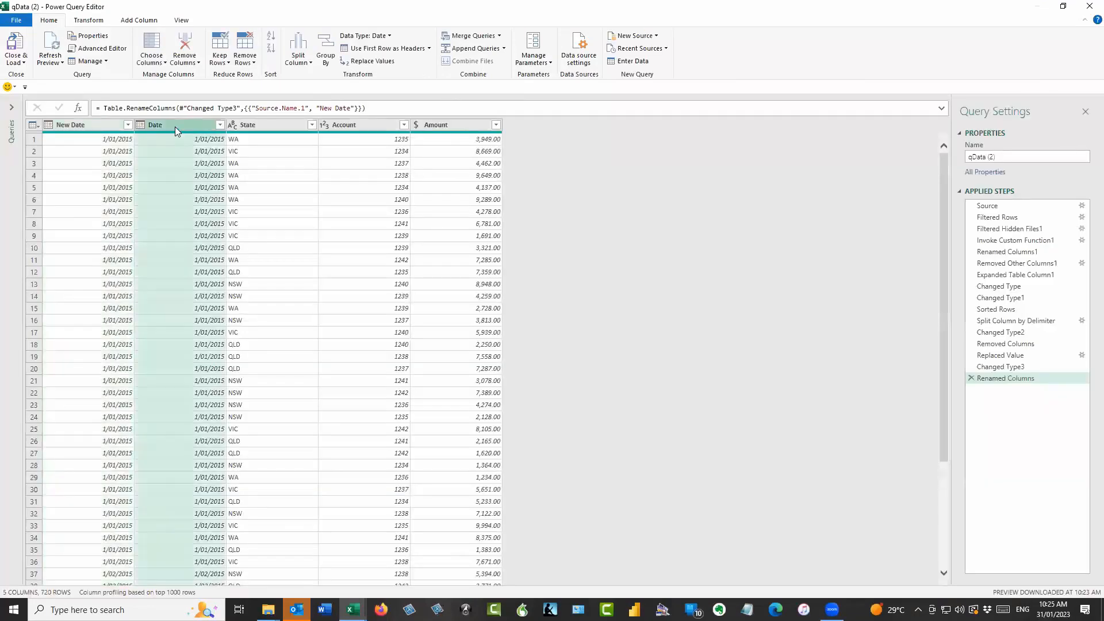
{"action": "right_click", "coordinate": [175, 126]}
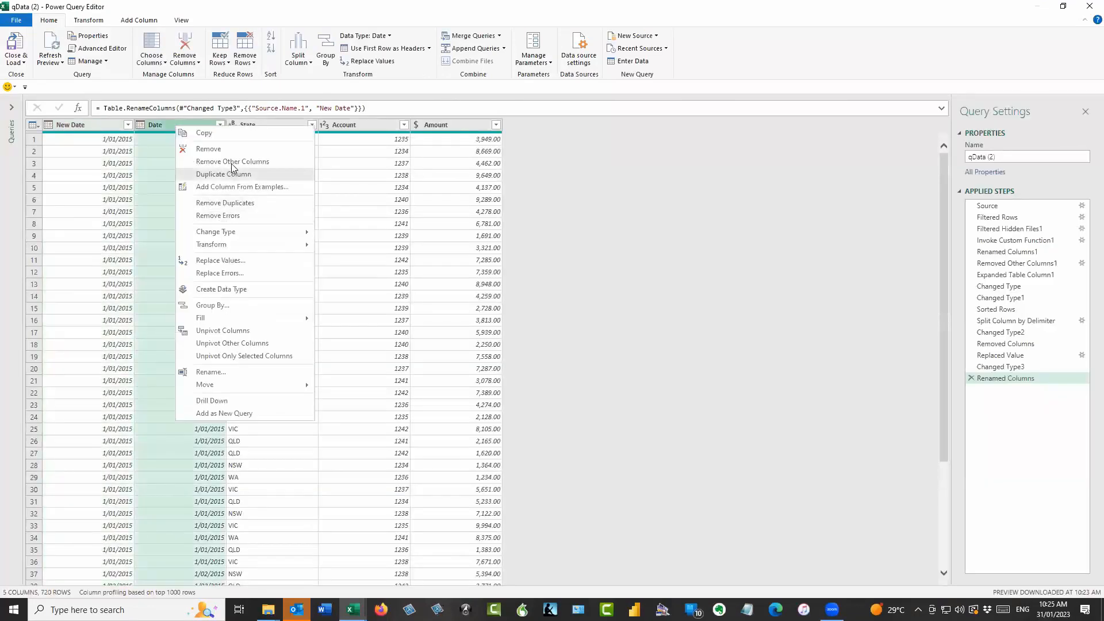
{"action": "left_click", "coordinate": [204, 149]}
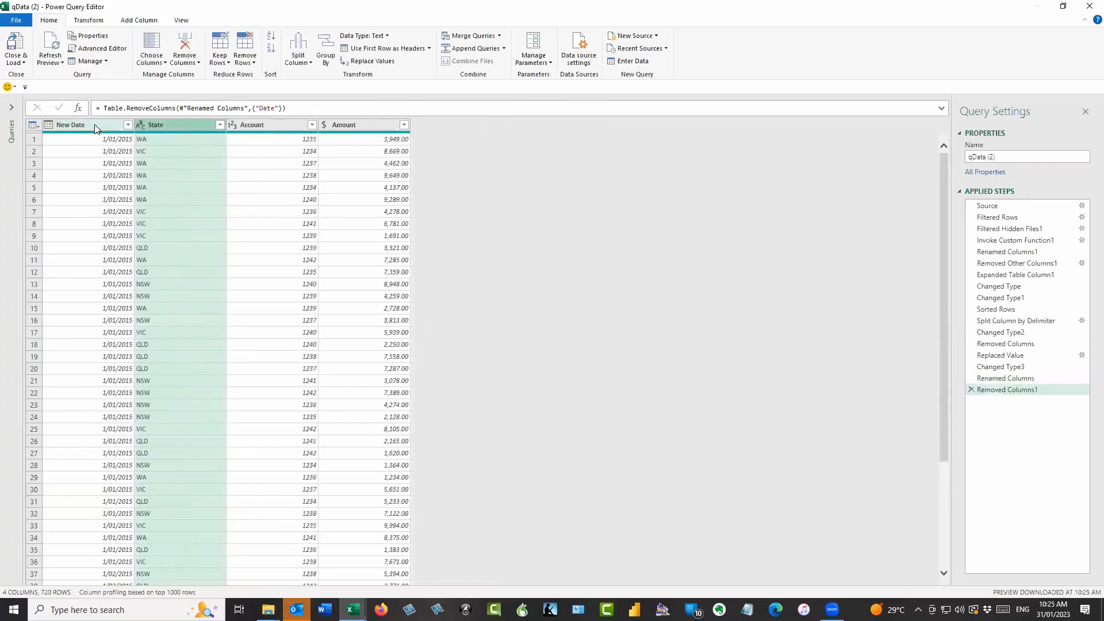
{"action": "left_click", "coordinate": [15, 46]}
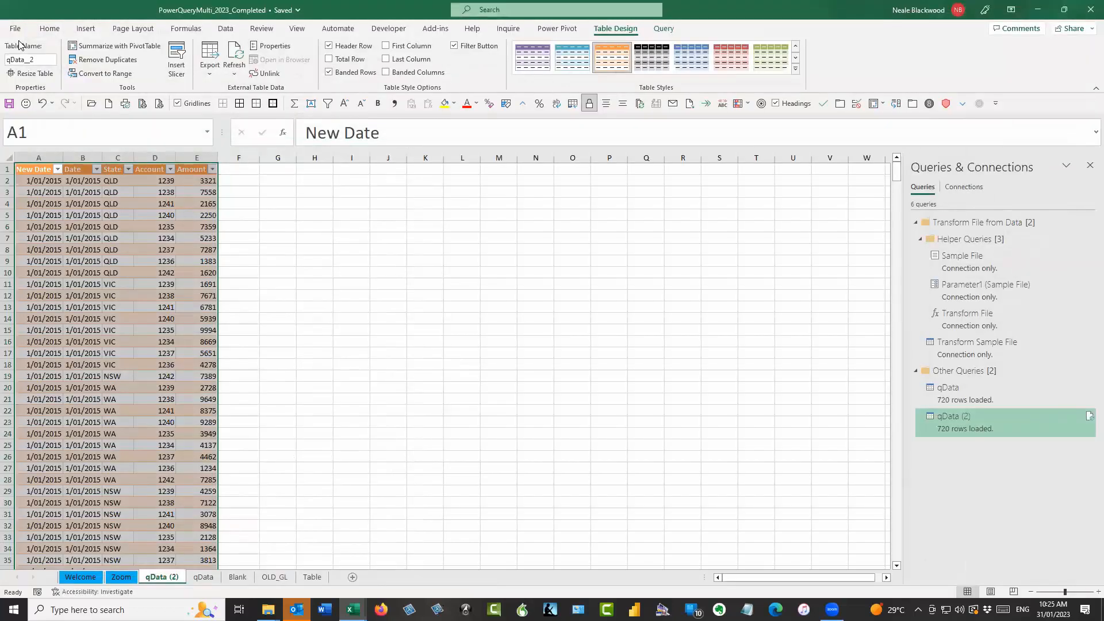
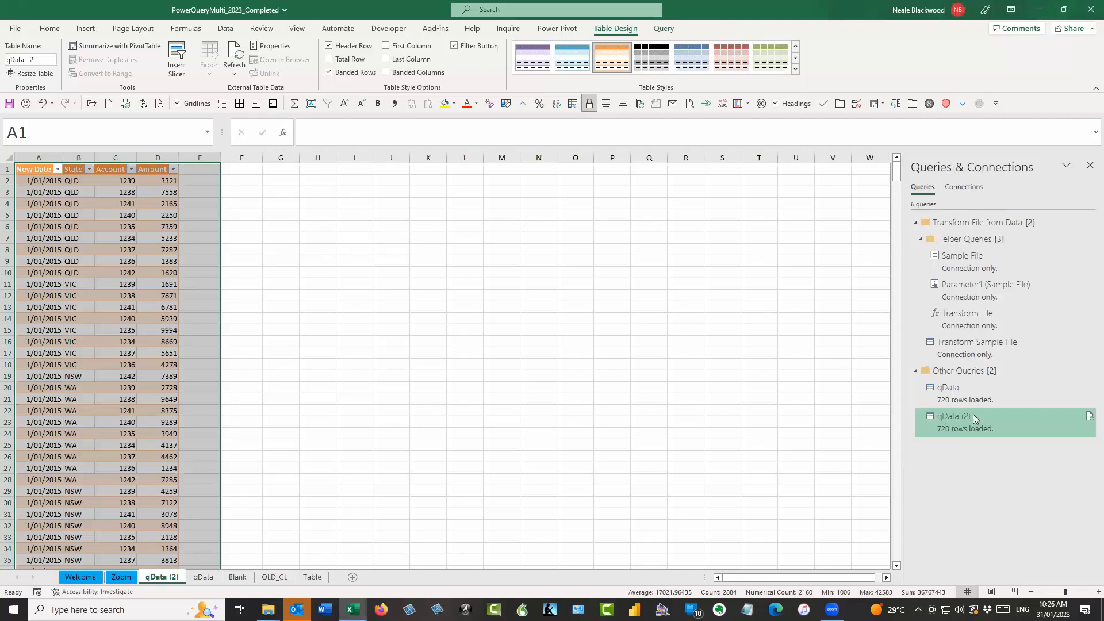
Step: Reopen the qData (2) query and start a New Date filter that keeps rows with the condition "is after or equal to"
{"action": "double_click", "coordinate": [962, 425]}
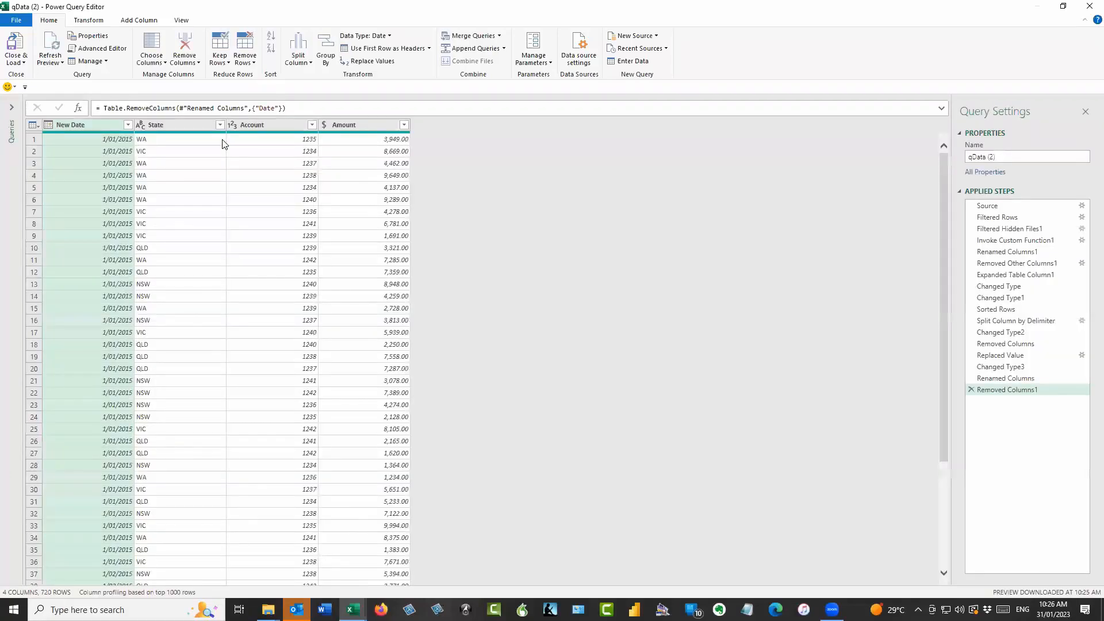
{"action": "left_click", "coordinate": [128, 124]}
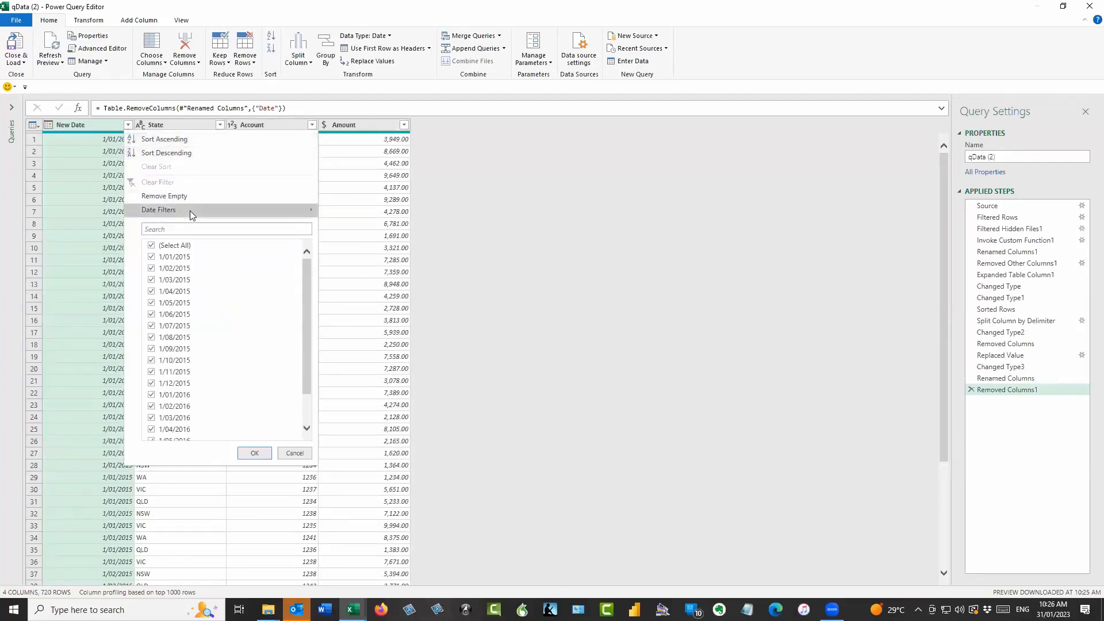
{"action": "mouse_move", "coordinate": [189, 211]}
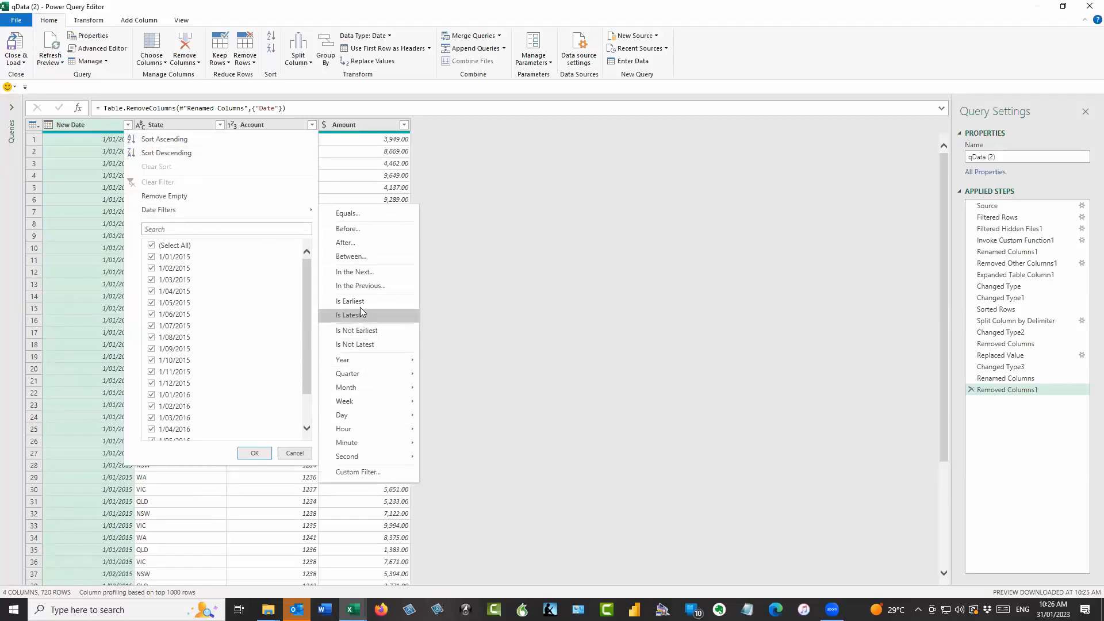
{"action": "left_click", "coordinate": [361, 241]}
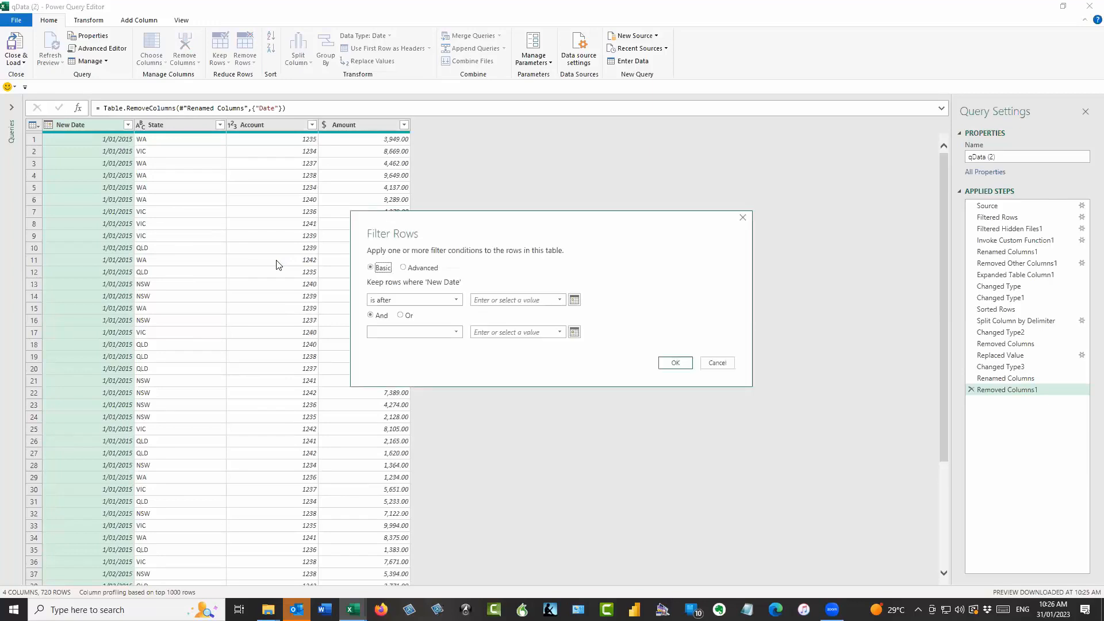
{"action": "left_click", "coordinate": [456, 299]}
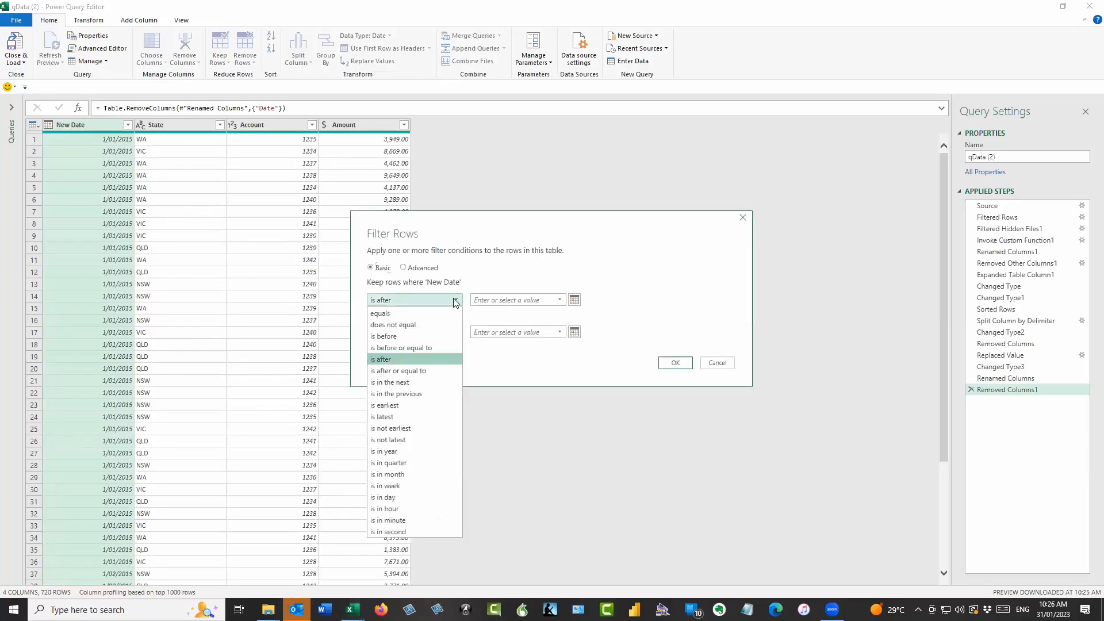
{"action": "left_click", "coordinate": [398, 371]}
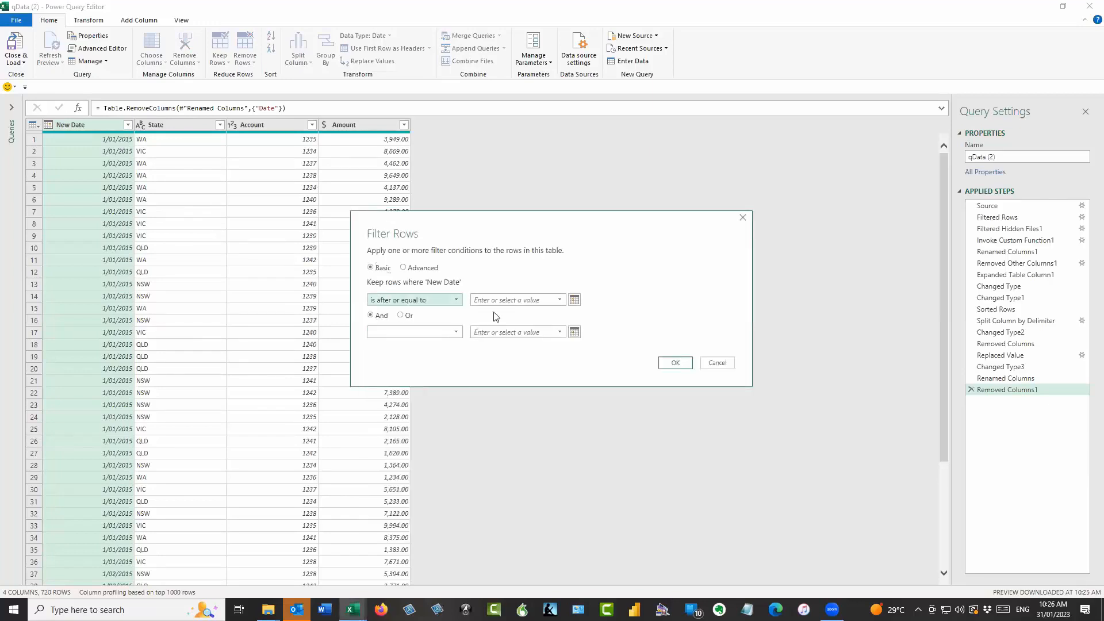
Step: Pick 1/07/2023 from the calendar as the date for the New Date filter condition
{"action": "left_click", "coordinate": [521, 299]}
{"action": "left_click", "coordinate": [573, 300]}
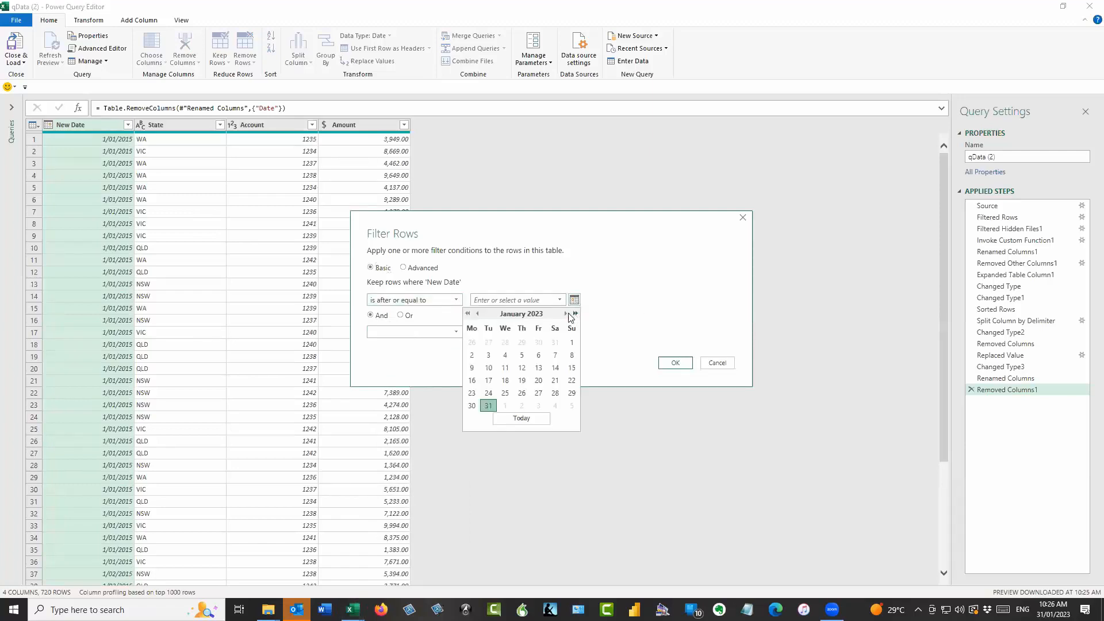
{"action": "left_click", "coordinate": [566, 313]}
{"action": "left_click", "coordinate": [566, 314]}
{"action": "left_click", "coordinate": [566, 313]}
{"action": "left_click", "coordinate": [565, 313]}
{"action": "left_click", "coordinate": [566, 314]}
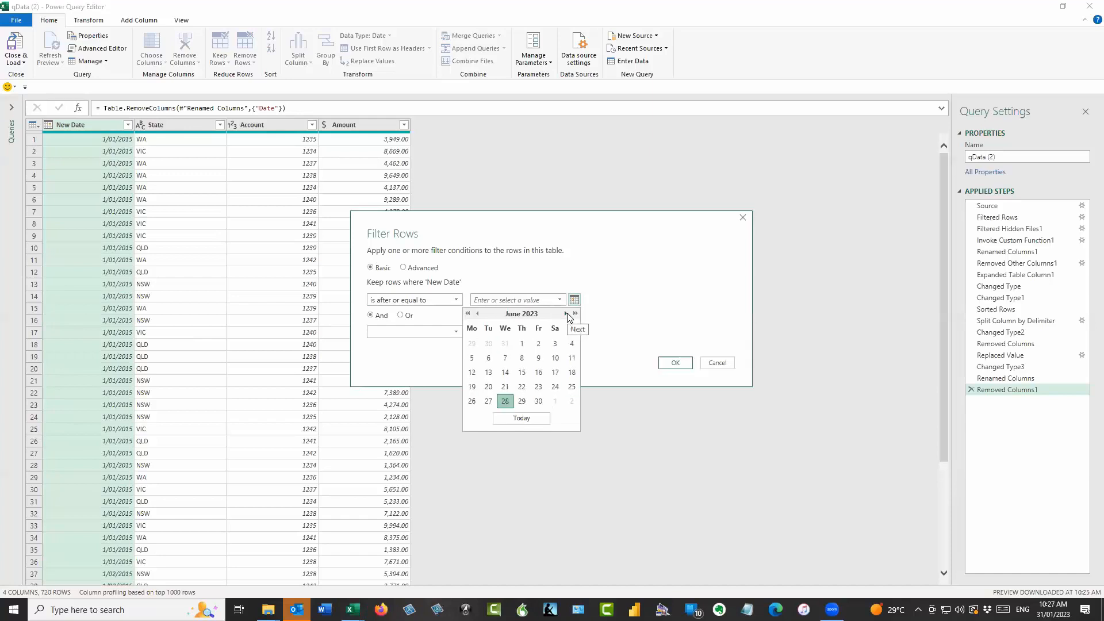
{"action": "left_click", "coordinate": [566, 313]}
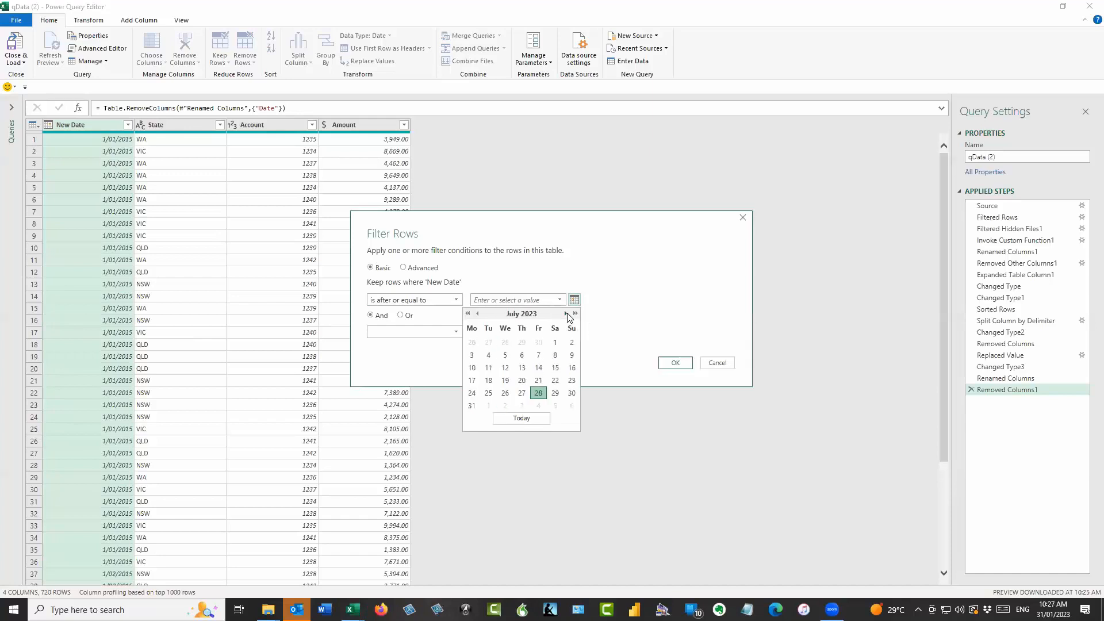
{"action": "left_click", "coordinate": [555, 342]}
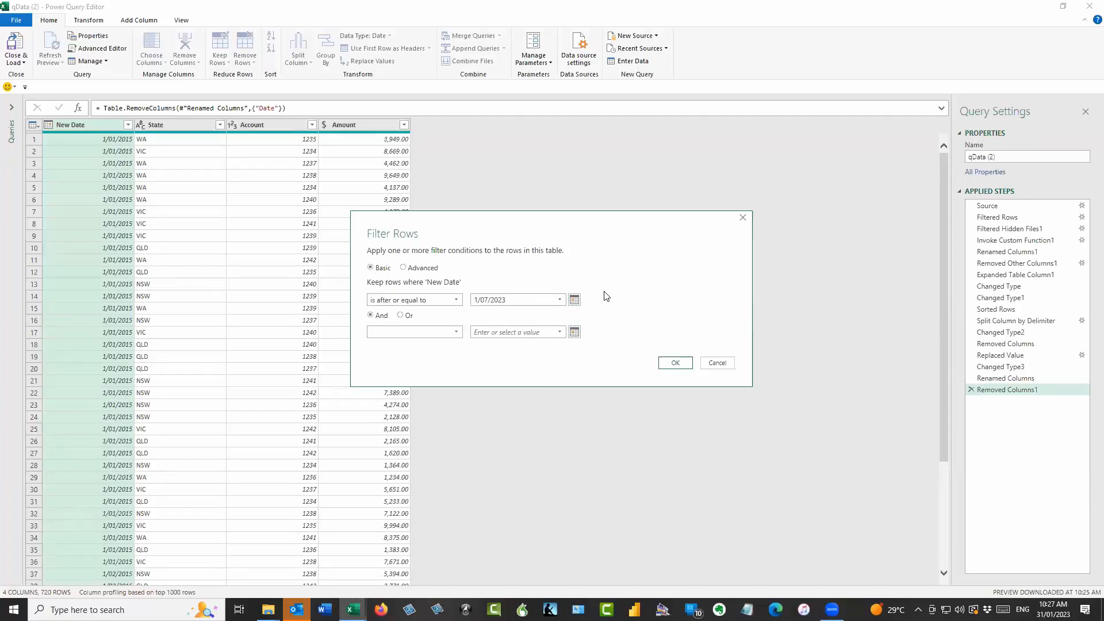
Step: Change the filter date to 1/07/2015, apply the filter, and load the qData (2) query to the worksheet
{"action": "left_click", "coordinate": [486, 299]}
{"action": "key", "text": "BackSpace"}
{"action": "type", "text": "7"}
{"action": "key", "text": "BackSpace"}
{"action": "key", "text": "BackSpace"}
{"action": "type", "text": "15"}
{"action": "left_click", "coordinate": [676, 364]}
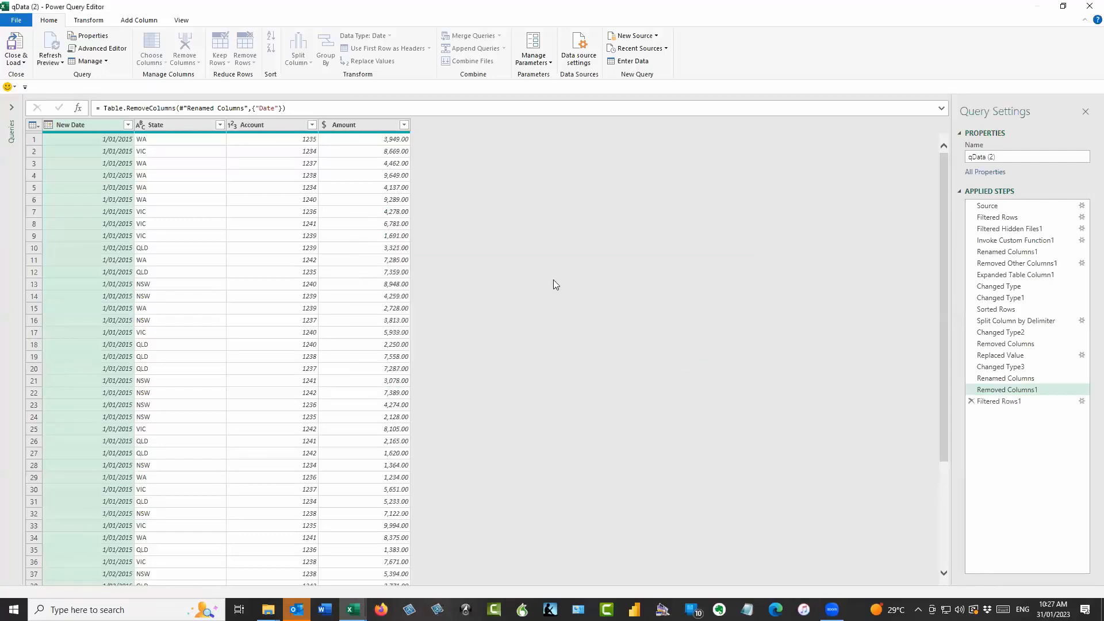
{"action": "left_click", "coordinate": [15, 46]}
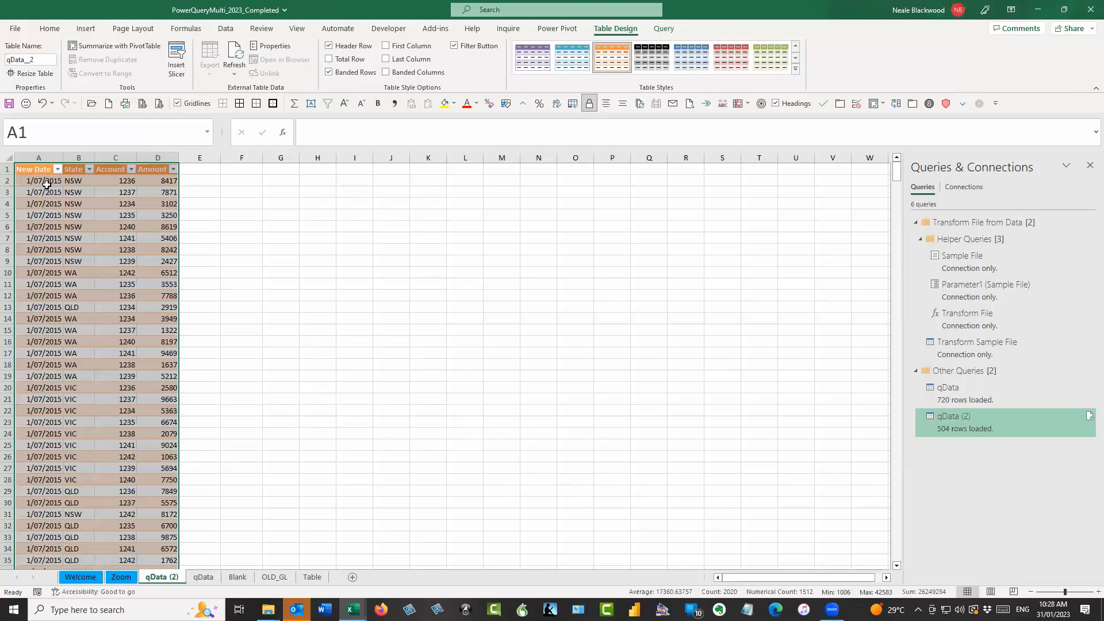
{"action": "left_click", "coordinate": [281, 180]}
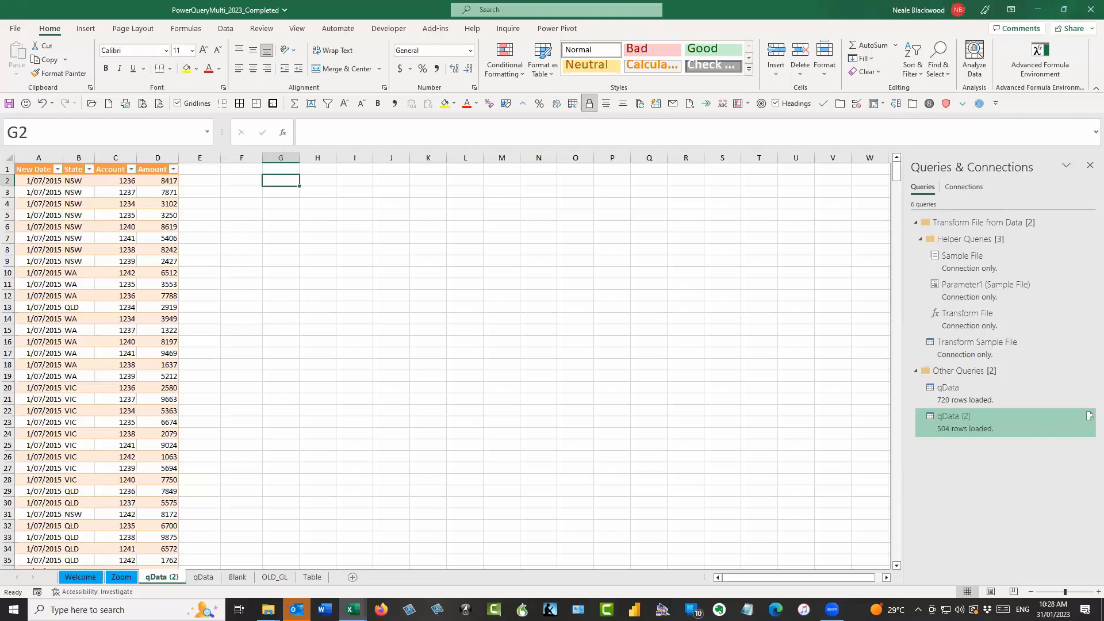
Step: Get data from the PQ_Examples folder on the Desktop and open its file list for transforming in Power Query
{"action": "left_click", "coordinate": [235, 183]}
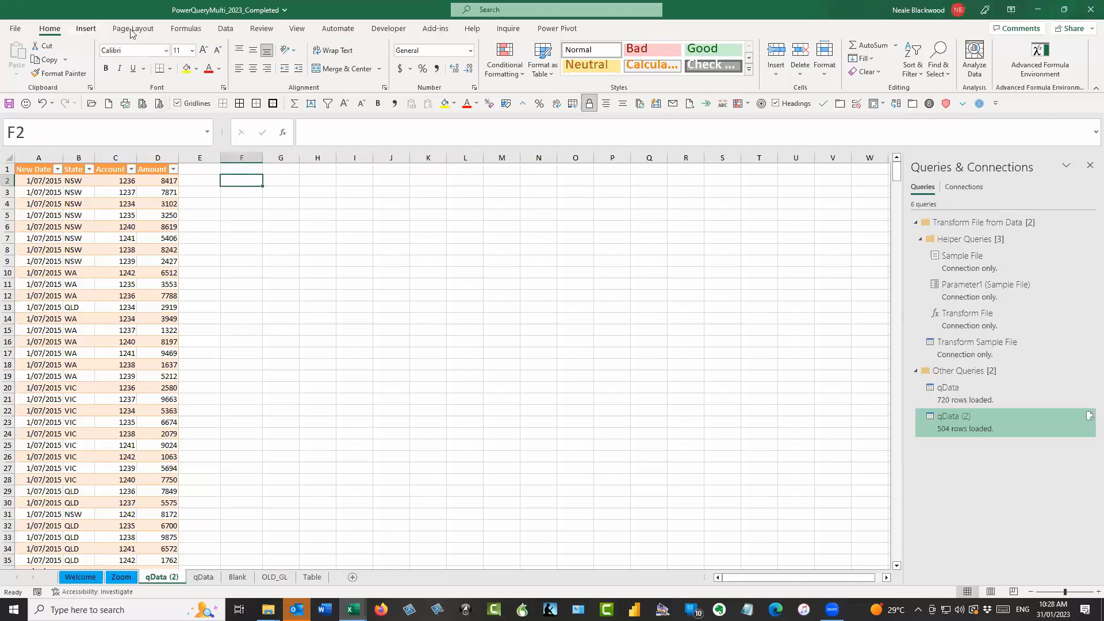
{"action": "left_click", "coordinate": [224, 30]}
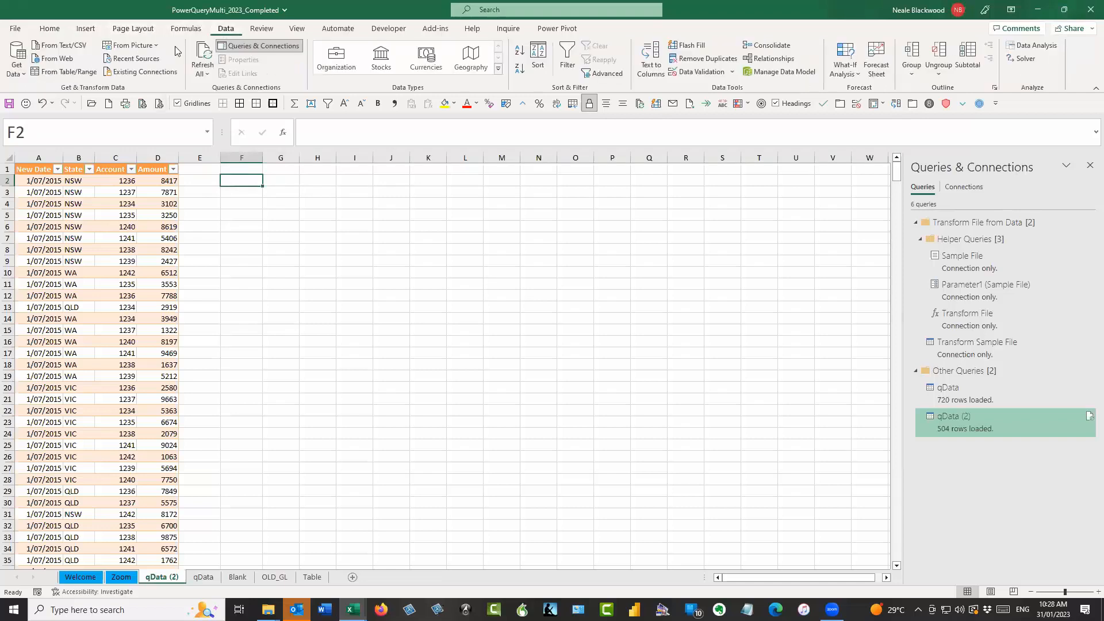
{"action": "left_click", "coordinate": [20, 60]}
{"action": "mouse_move", "coordinate": [58, 95]}
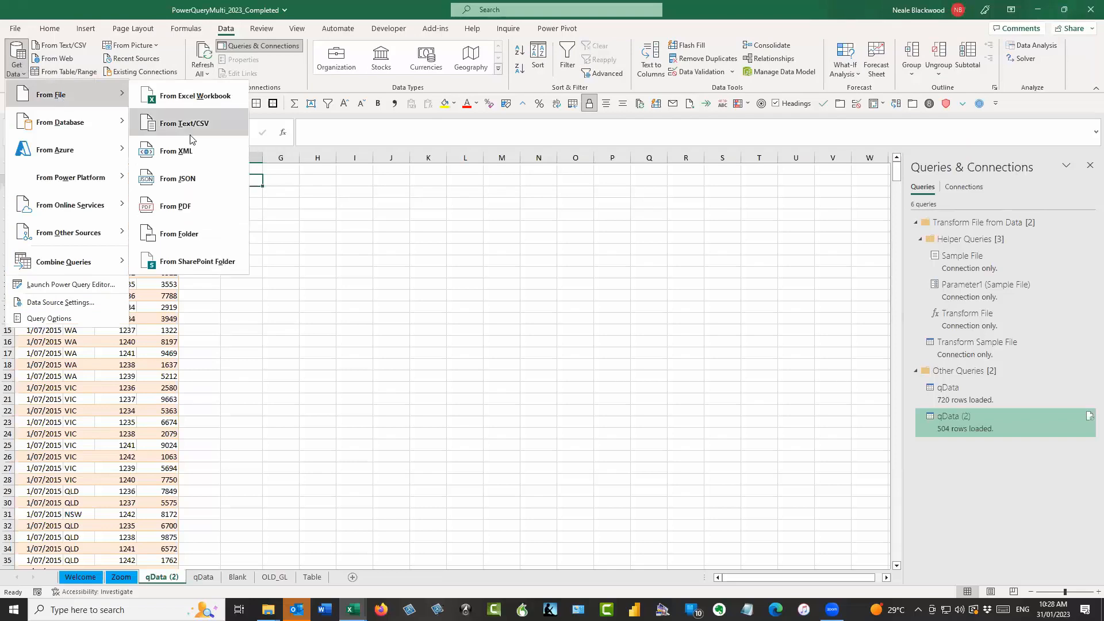
{"action": "left_click", "coordinate": [214, 241]}
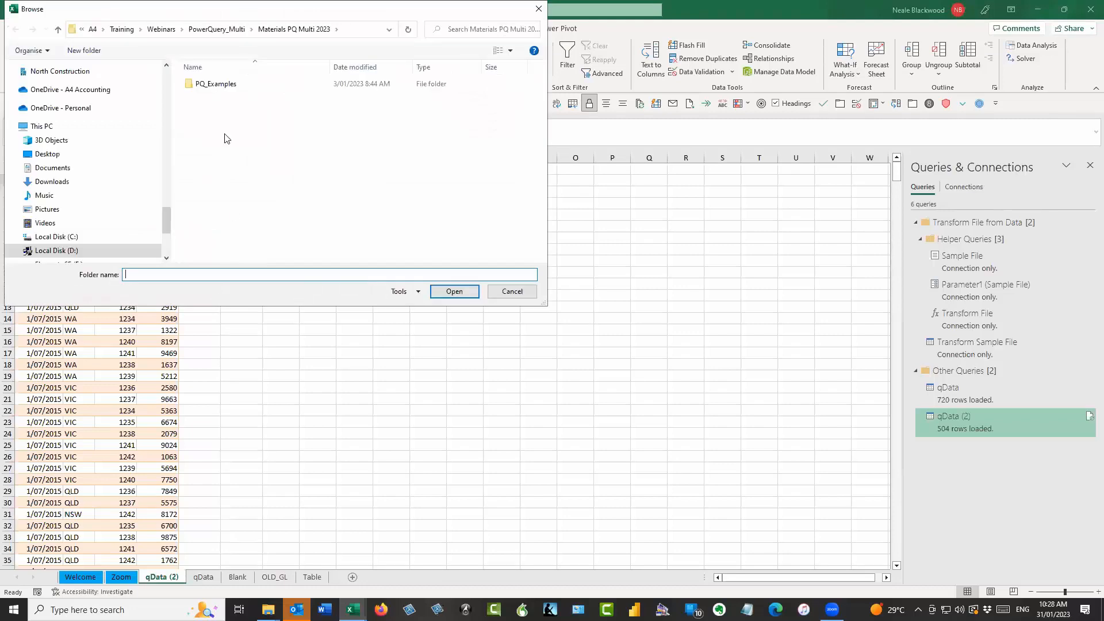
{"action": "left_click", "coordinate": [227, 81]}
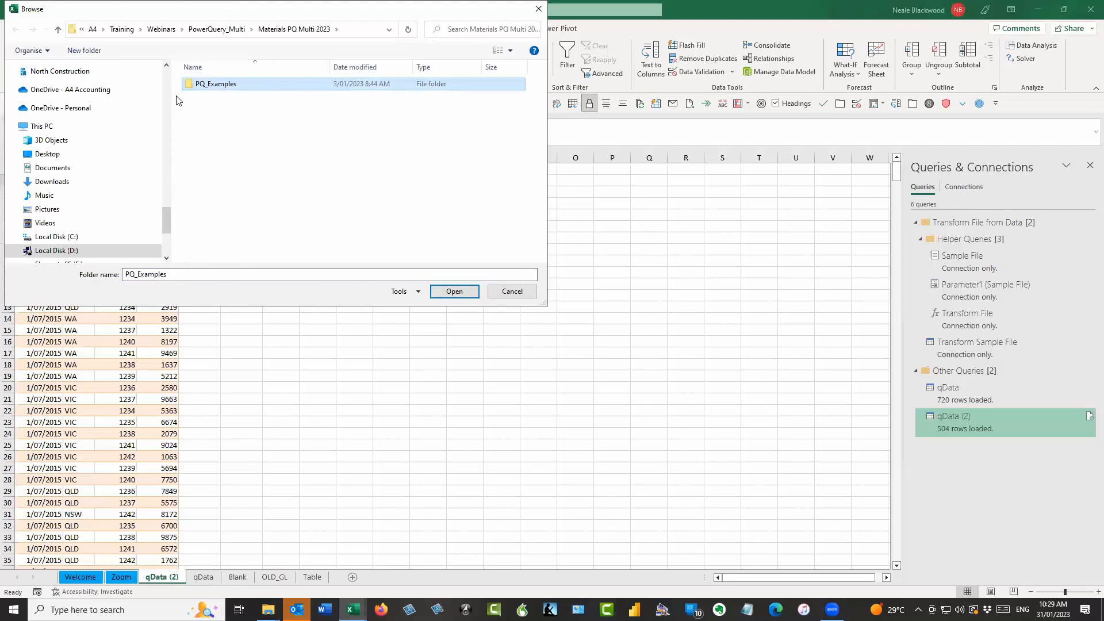
{"action": "left_click", "coordinate": [169, 76]}
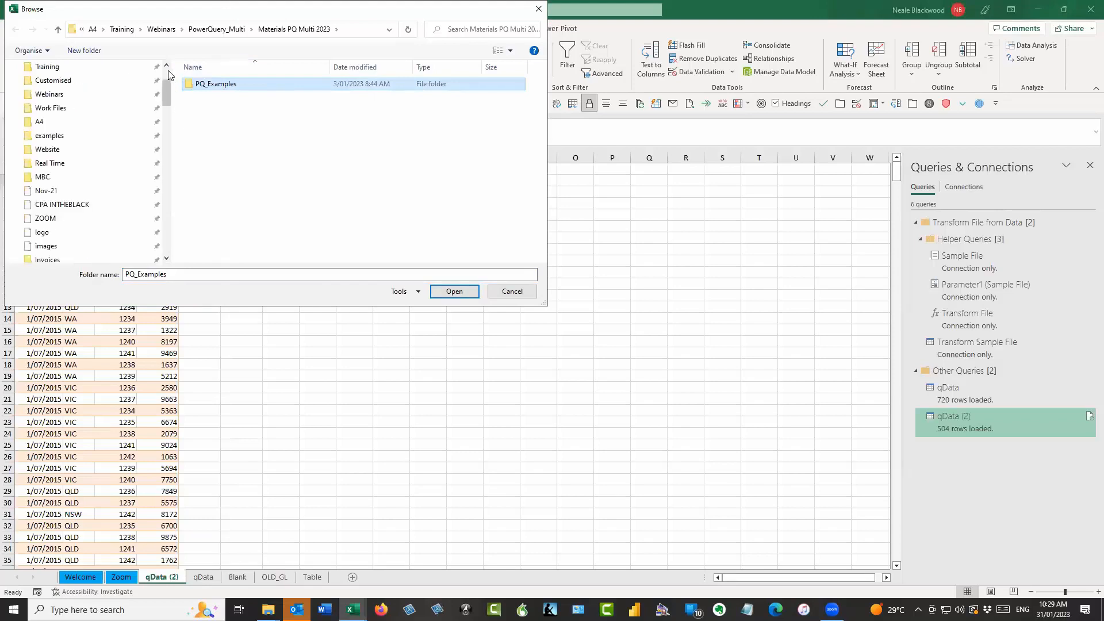
{"action": "scroll", "coordinate": [170, 75], "scroll_direction": "up", "scroll_amount": 2}
{"action": "left_click", "coordinate": [69, 90]}
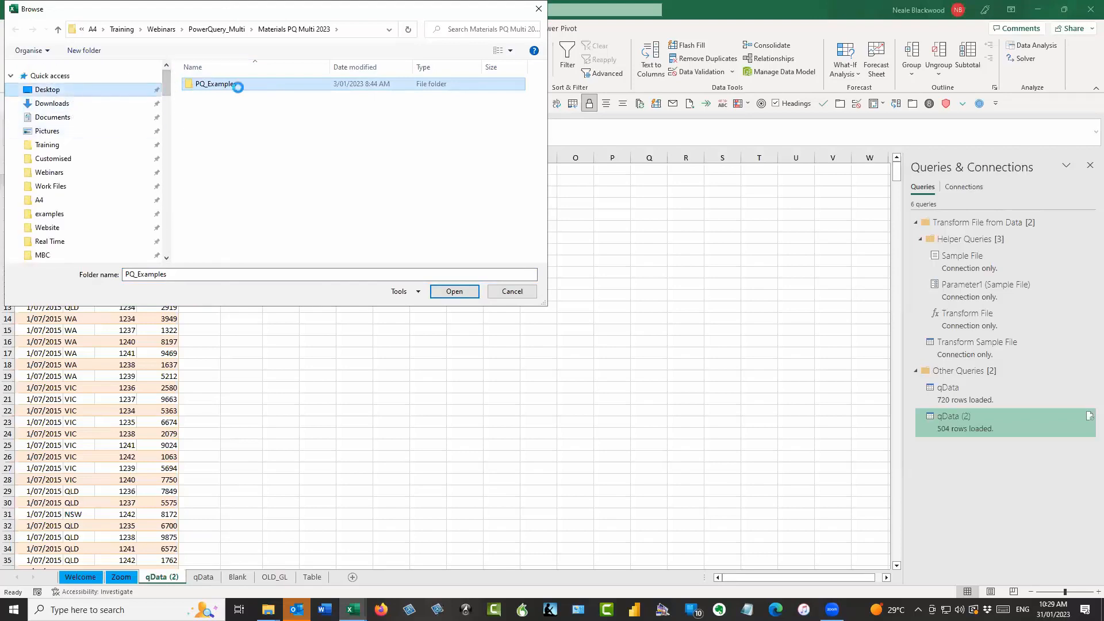
{"action": "left_click", "coordinate": [222, 132]}
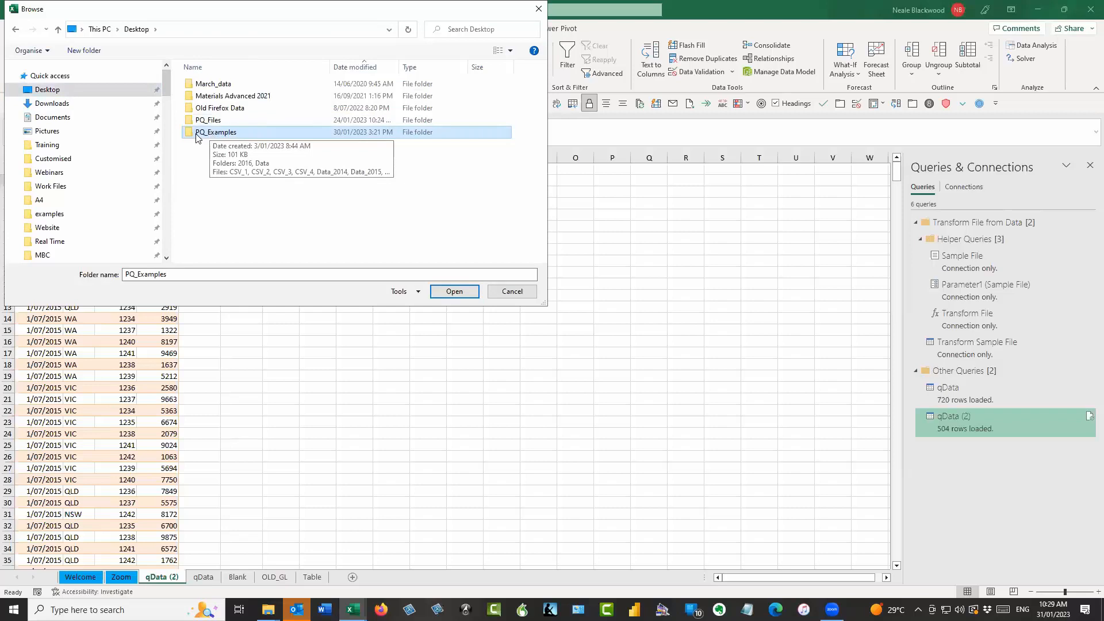
{"action": "left_click", "coordinate": [454, 292]}
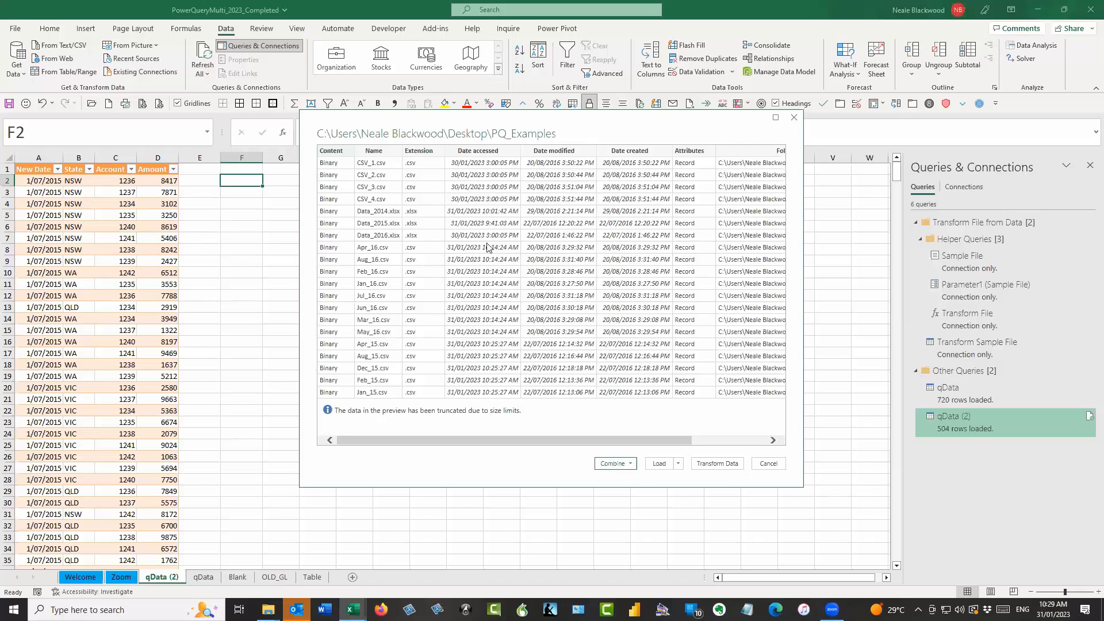
{"action": "left_click", "coordinate": [721, 465]}
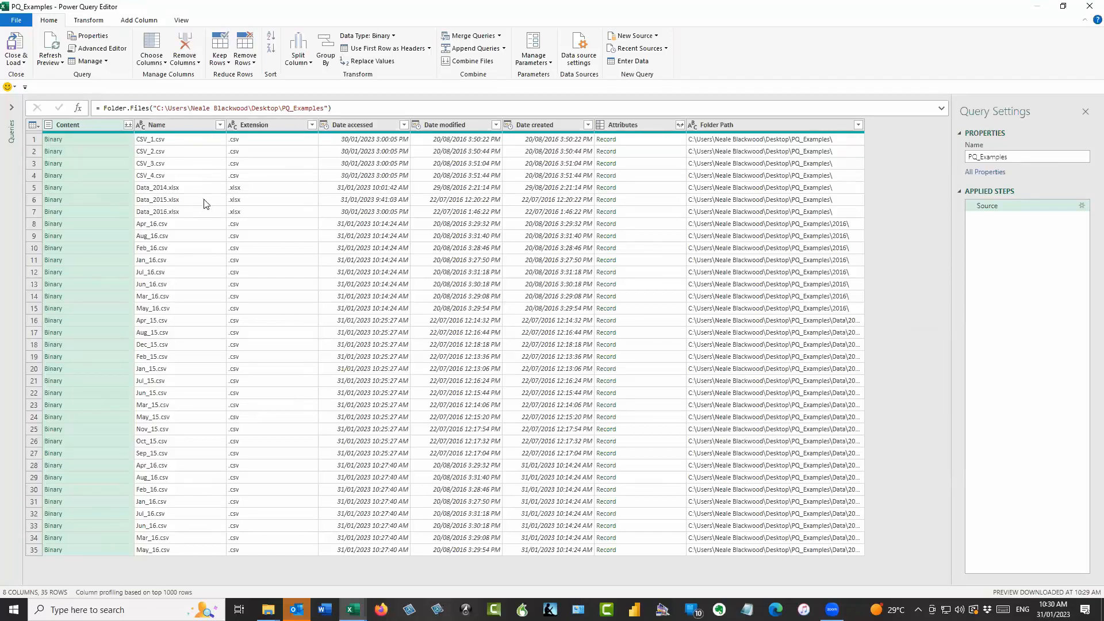
Step: Filter the Extension column of the PQ_Examples query to keep only .xlsx files
{"action": "left_click", "coordinate": [312, 124]}
{"action": "left_click", "coordinate": [150, 258]}
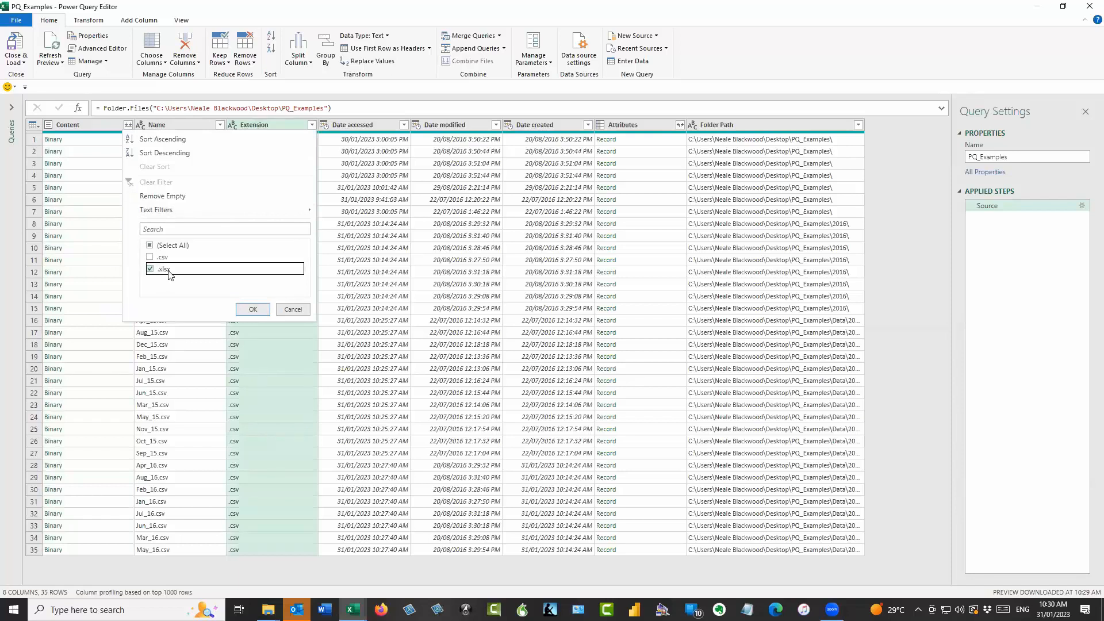
{"action": "left_click", "coordinate": [255, 312]}
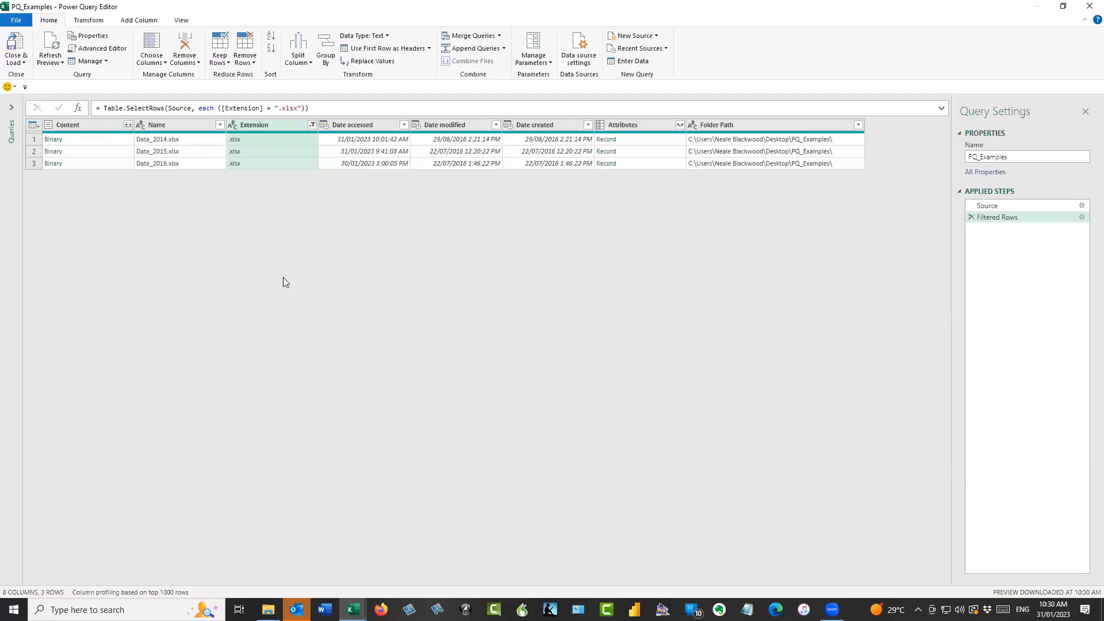
Step: Combine the Excel files from the Content column, extracting the whole Parameter2 folder with the first file as sample
{"action": "key", "text": "ctrl+shift+plus"}
{"action": "key", "text": "ctrl+shift+plus"}
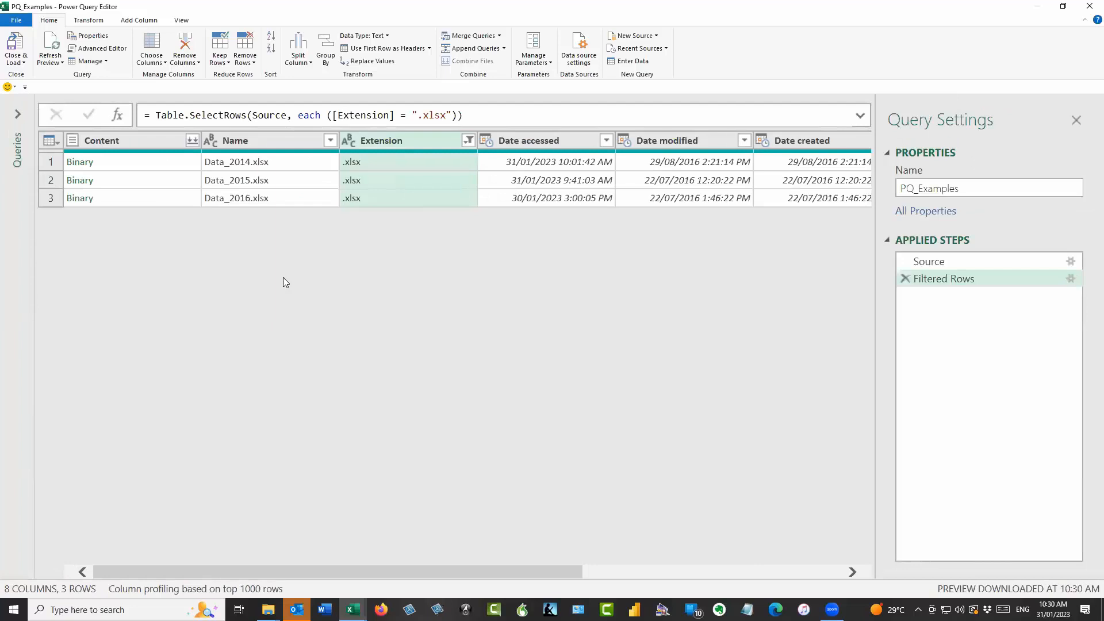
{"action": "left_click", "coordinate": [191, 141]}
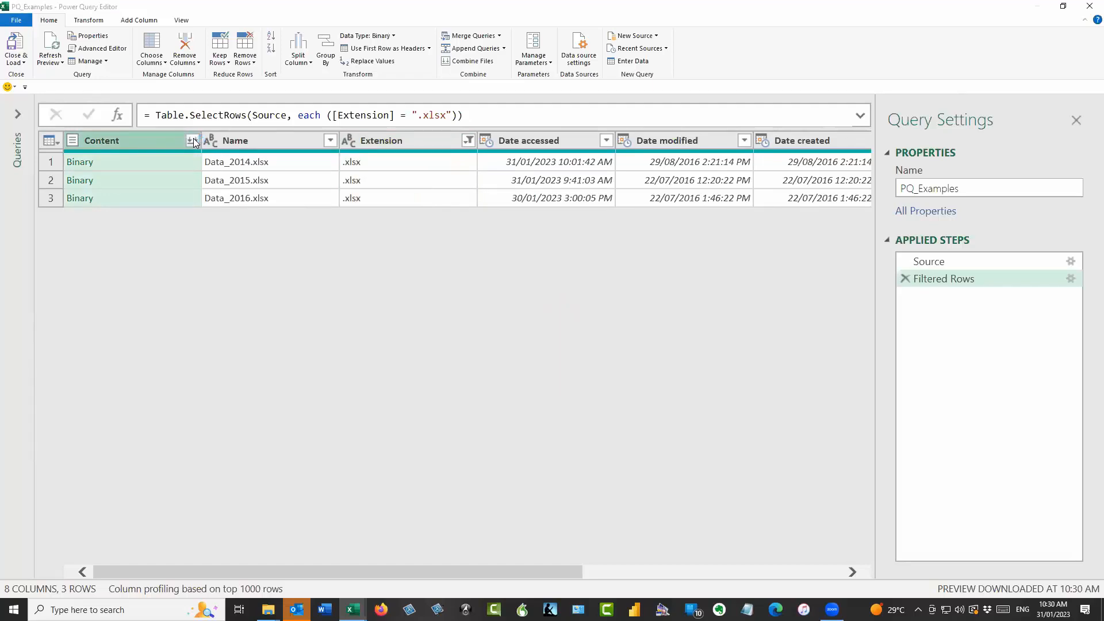
{"action": "left_click", "coordinate": [191, 141]}
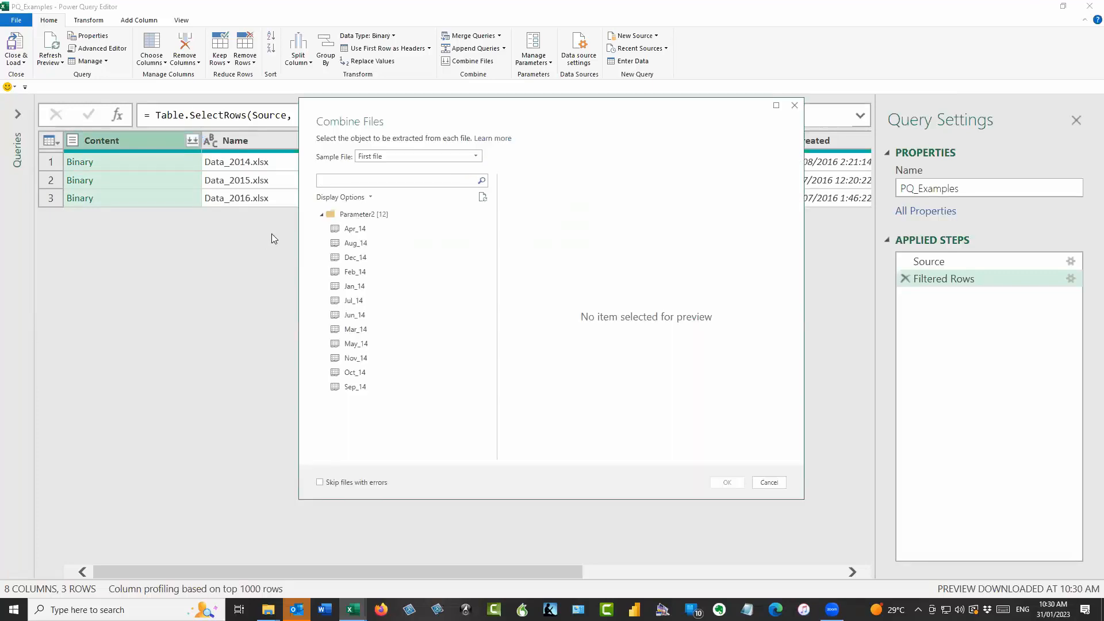
{"action": "left_click", "coordinate": [366, 215]}
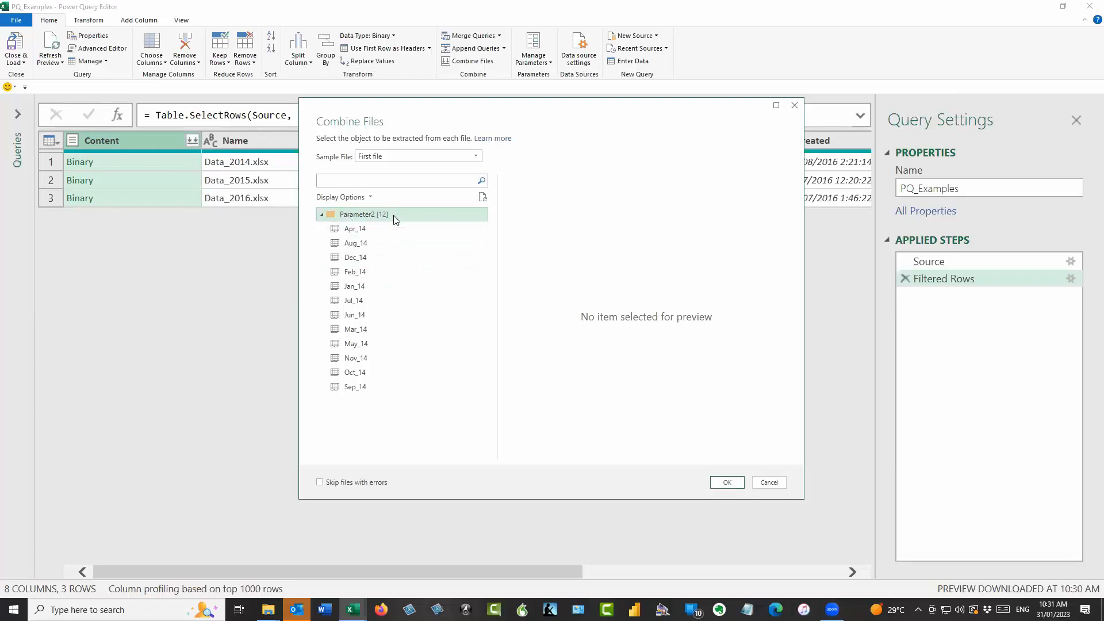
{"action": "left_click", "coordinate": [727, 483]}
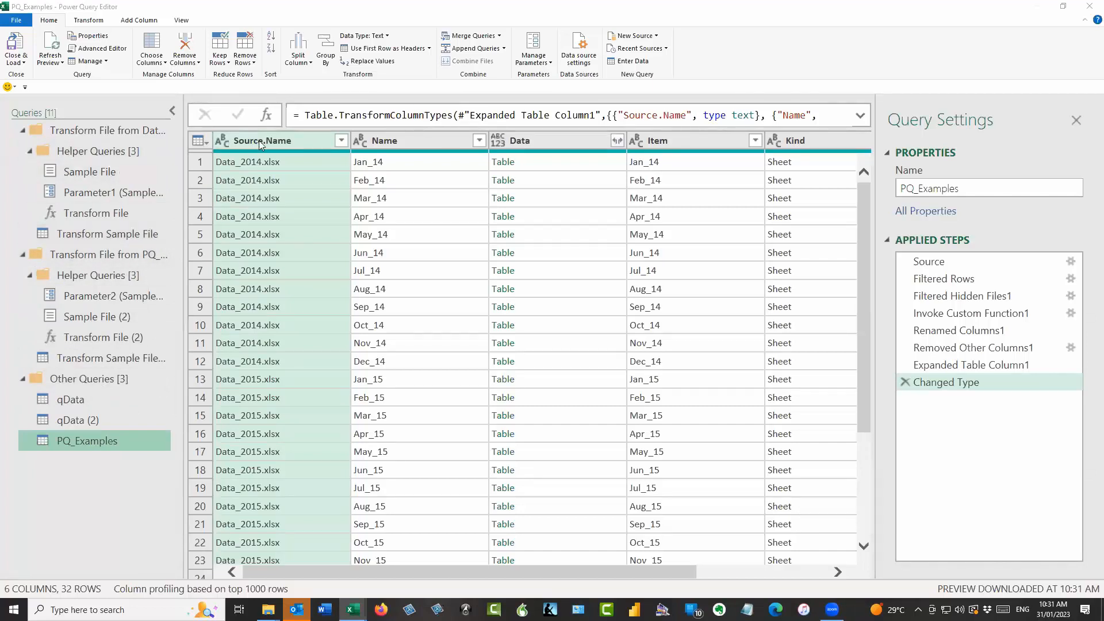
Step: Collapse the query list and examine the Name, Item, Kind and Hidden columns of the combined workbook sheets
{"action": "left_click", "coordinate": [173, 110]}
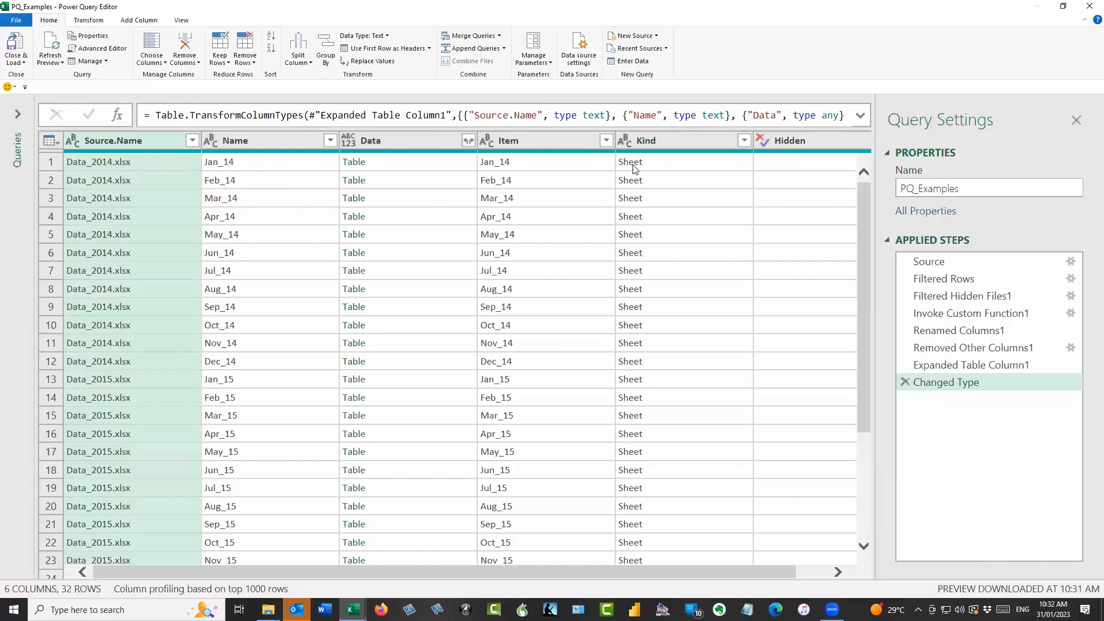
{"action": "scroll", "coordinate": [661, 326], "scroll_direction": "down", "scroll_amount": 3}
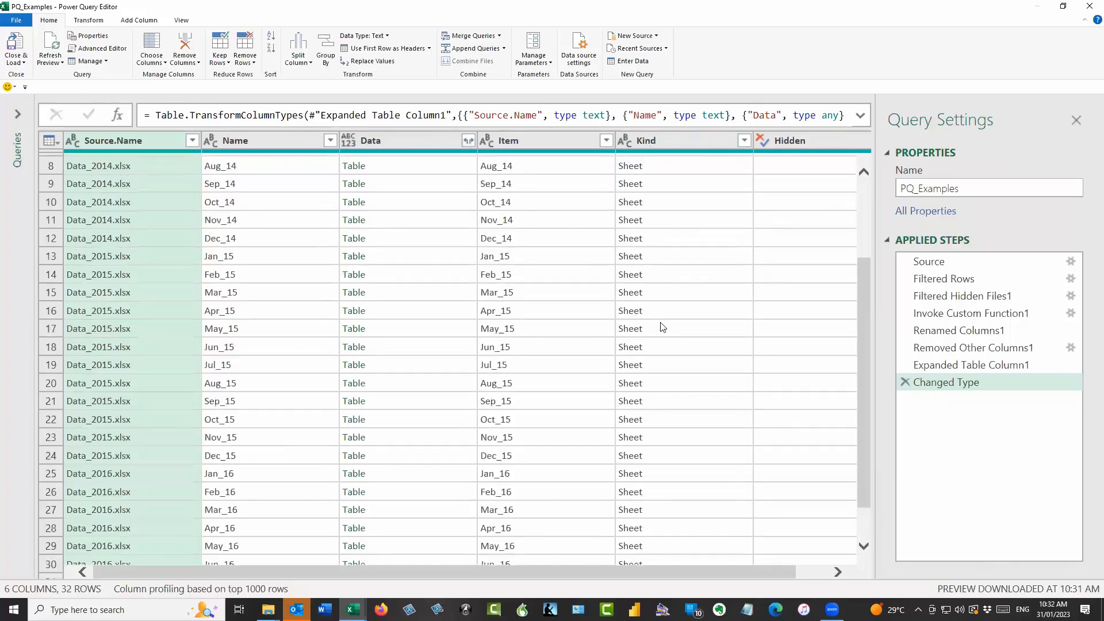
{"action": "scroll", "coordinate": [665, 326], "scroll_direction": "up", "scroll_amount": 3}
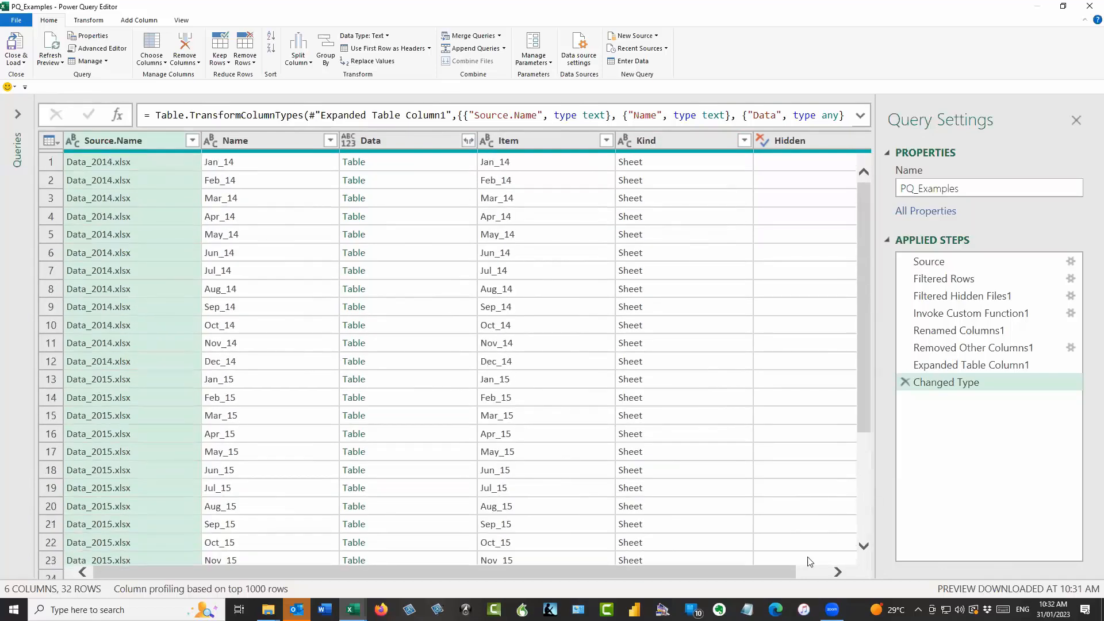
{"action": "left_click", "coordinate": [837, 575]}
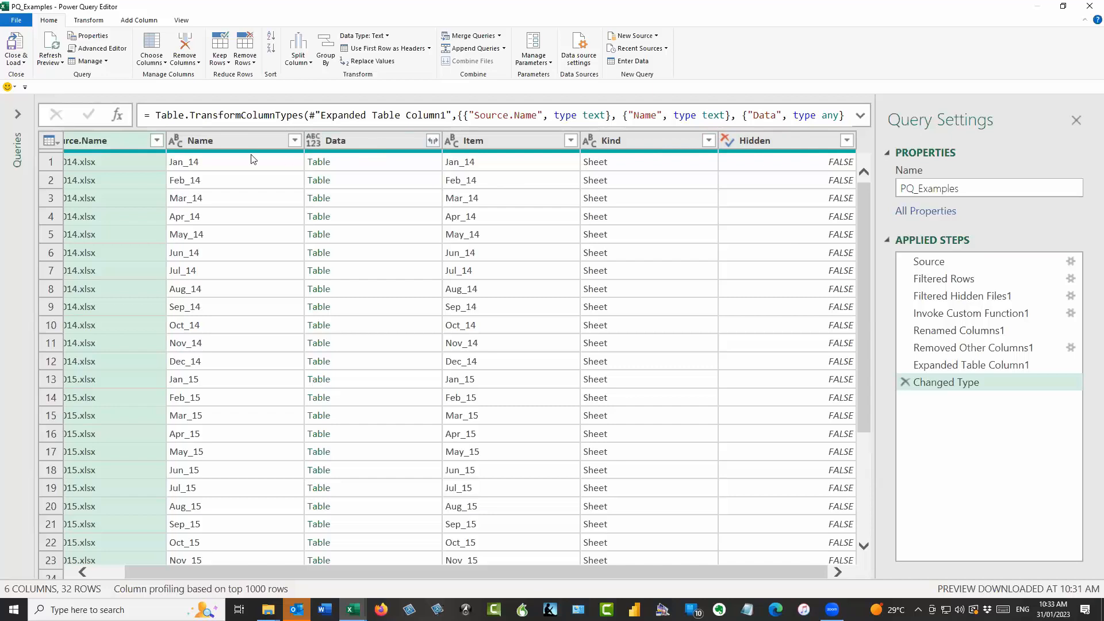
{"action": "double_click", "coordinate": [210, 141]}
{"action": "left_click", "coordinate": [483, 136]}
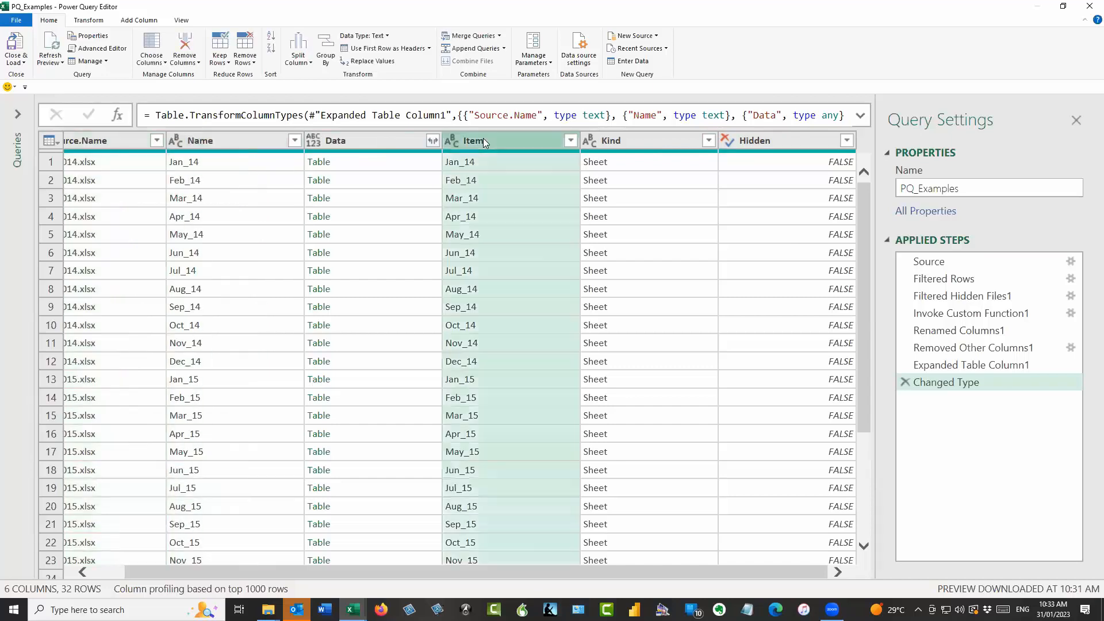
{"action": "left_click", "coordinate": [241, 145]}
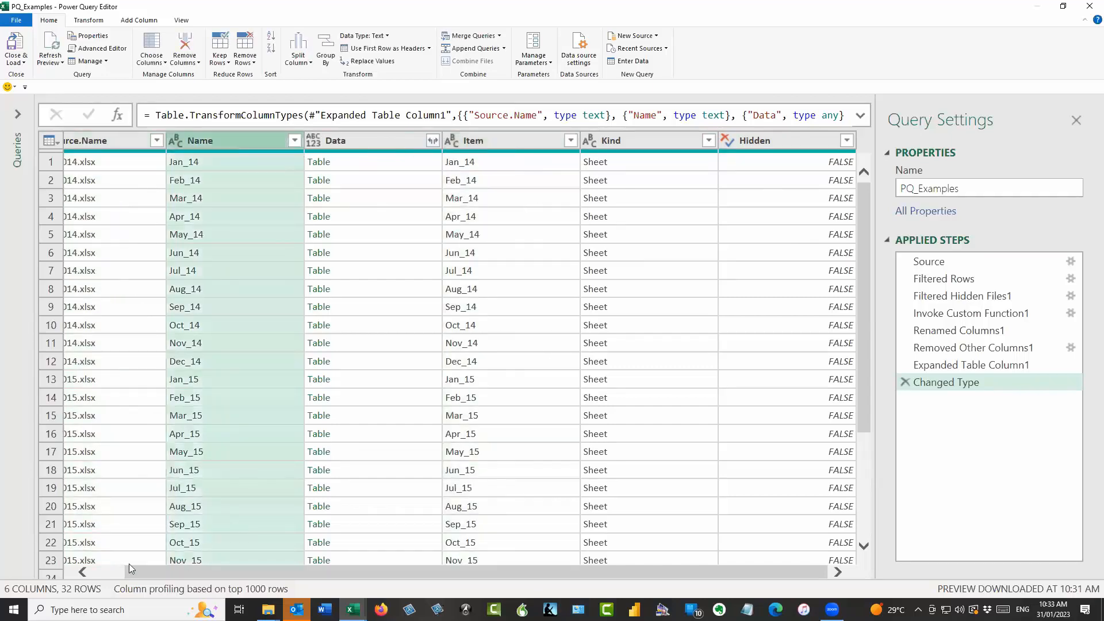
{"action": "left_click", "coordinate": [78, 572]}
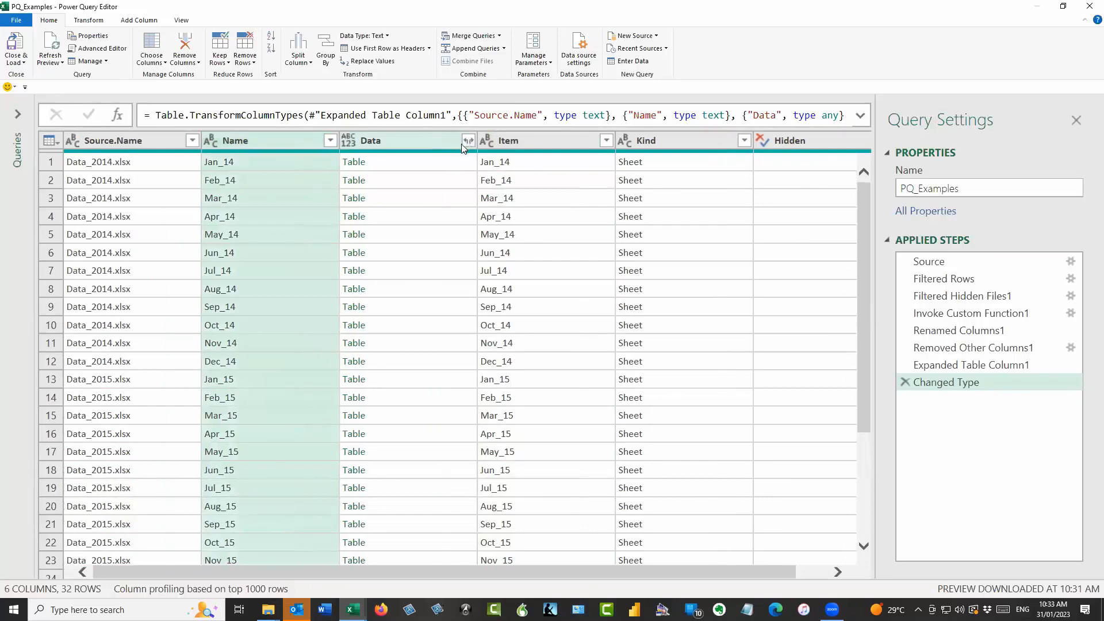
Step: Expand the Data column into all its columns without using the original column name as prefix
{"action": "left_click", "coordinate": [438, 145]}
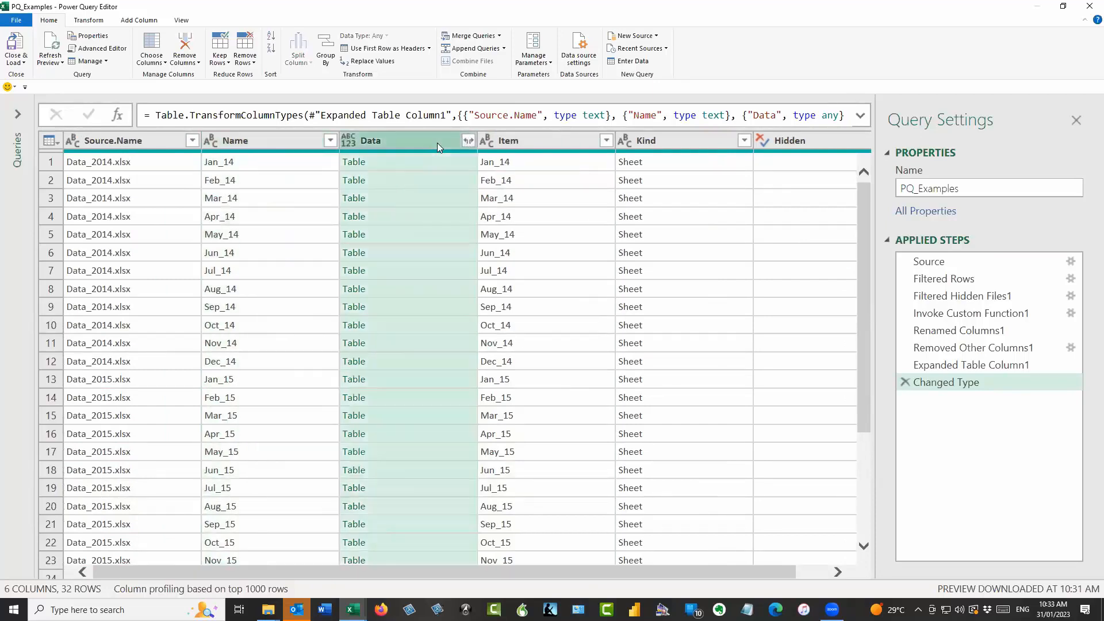
{"action": "left_click", "coordinate": [468, 141]}
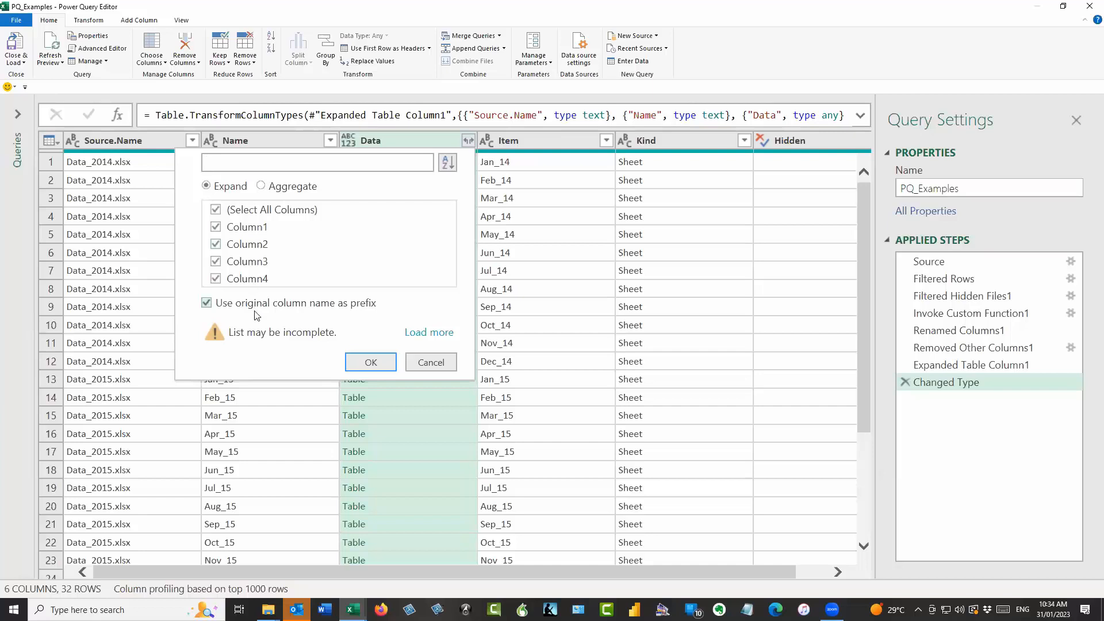
{"action": "left_click", "coordinate": [208, 305]}
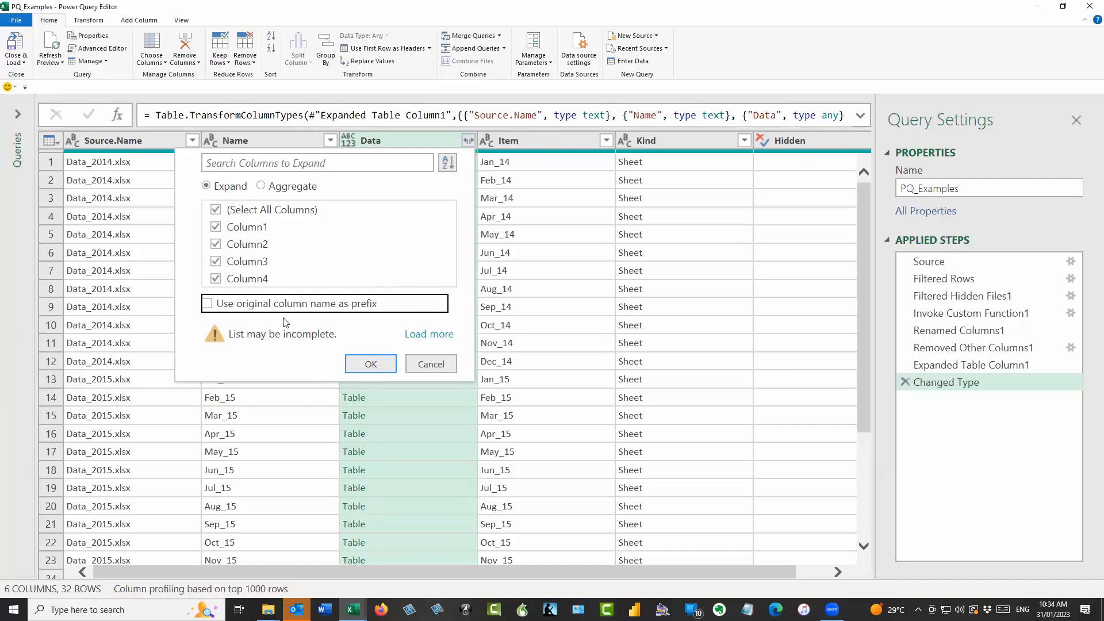
{"action": "left_click", "coordinate": [383, 364]}
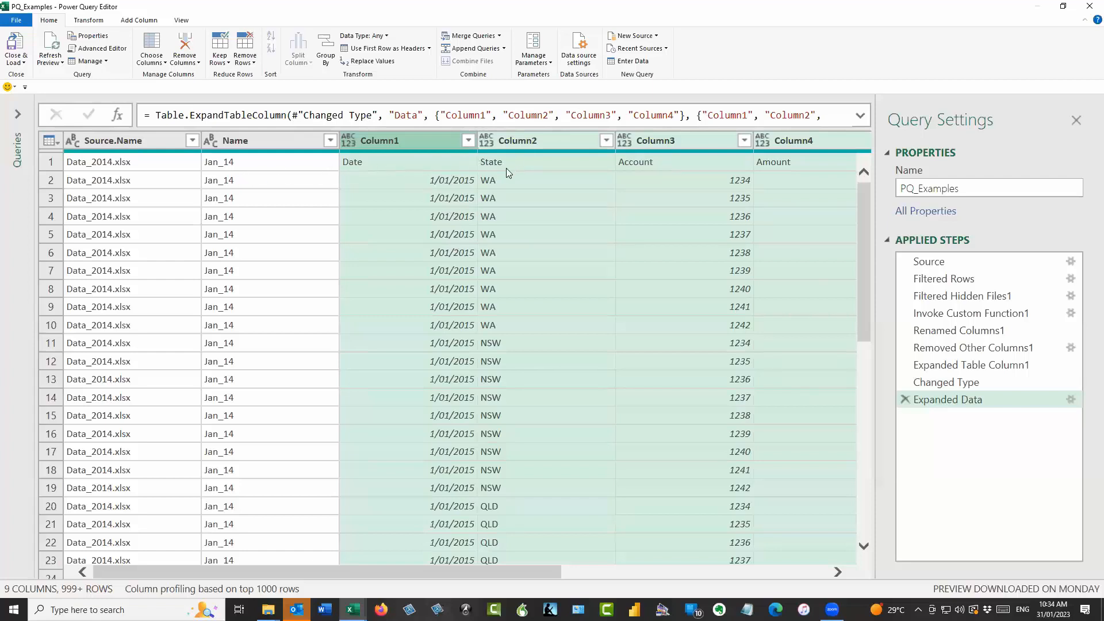
Step: Remove the Source.Name, Name, Item, Kind and Hidden columns from the PQ_Examples query
{"action": "left_click", "coordinate": [148, 142]}
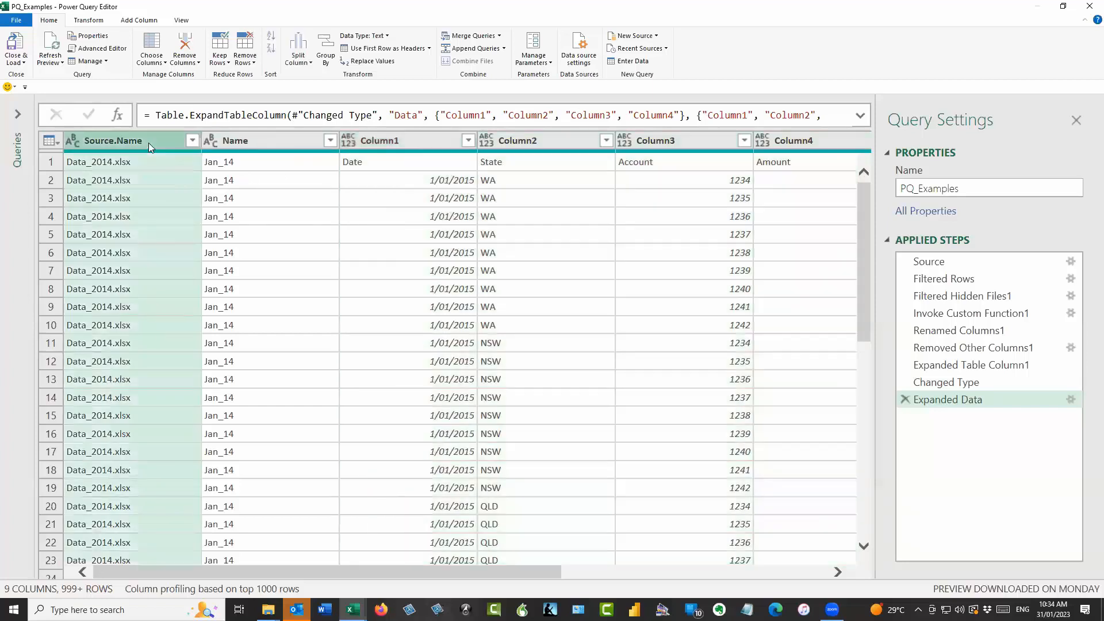
{"action": "left_click", "coordinate": [257, 140], "text": "ctrl"}
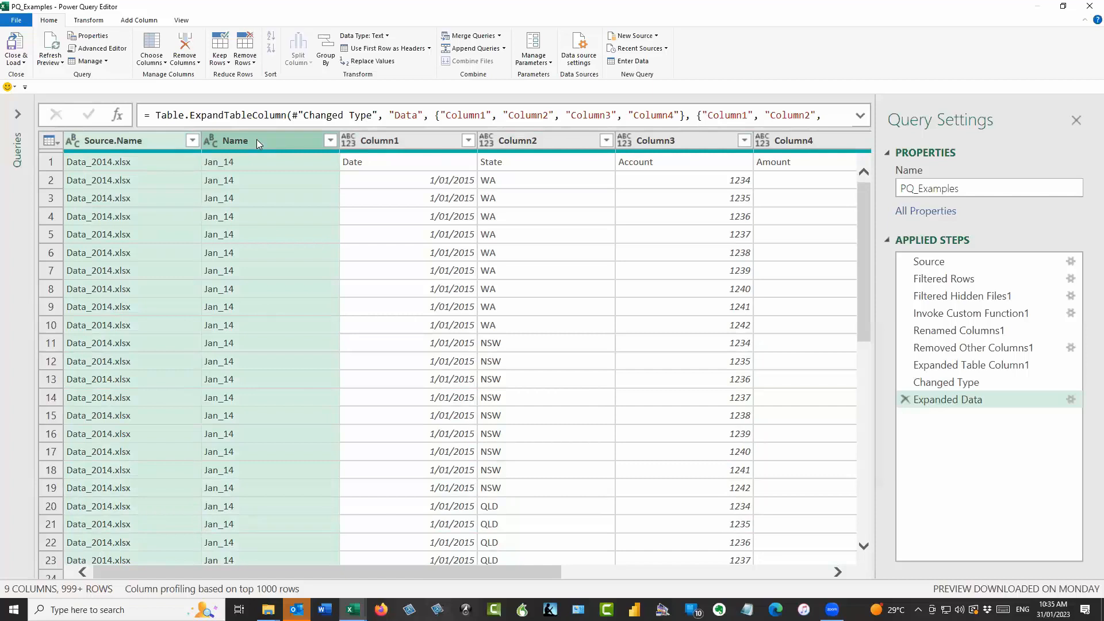
{"action": "key", "text": "Delete"}
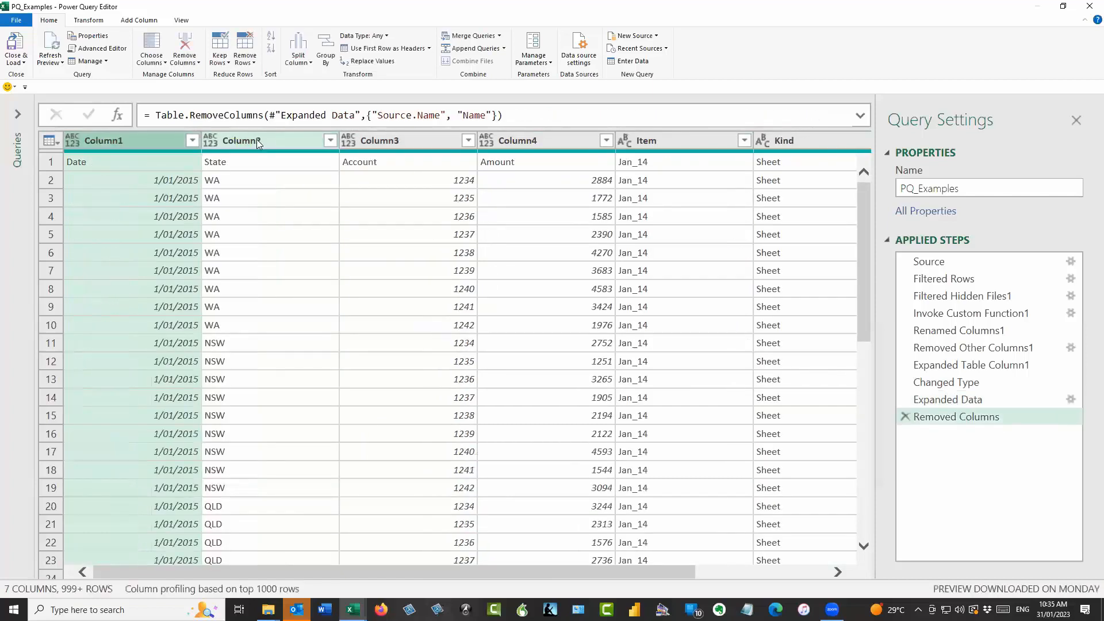
{"action": "left_click", "coordinate": [837, 572]}
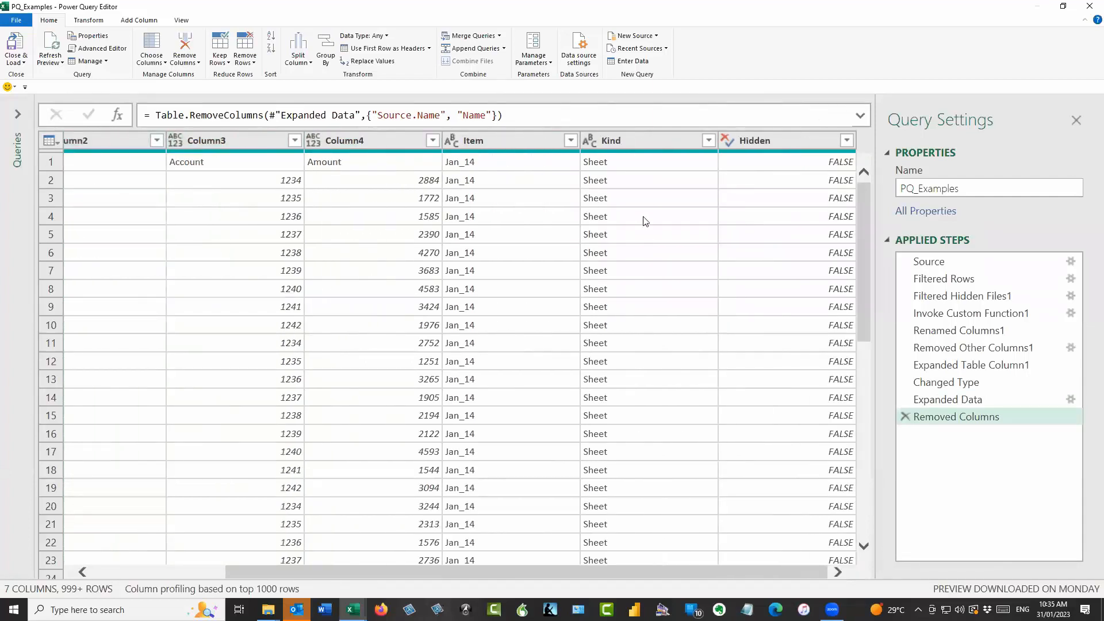
{"action": "left_click", "coordinate": [508, 140]}
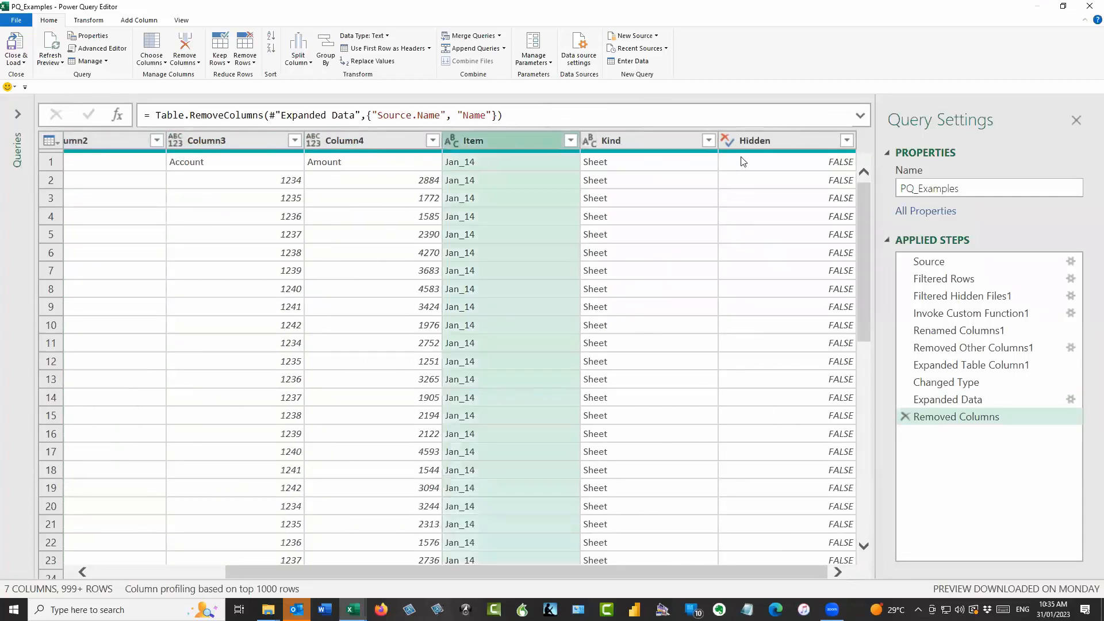
{"action": "left_click", "coordinate": [796, 142], "text": "shift"}
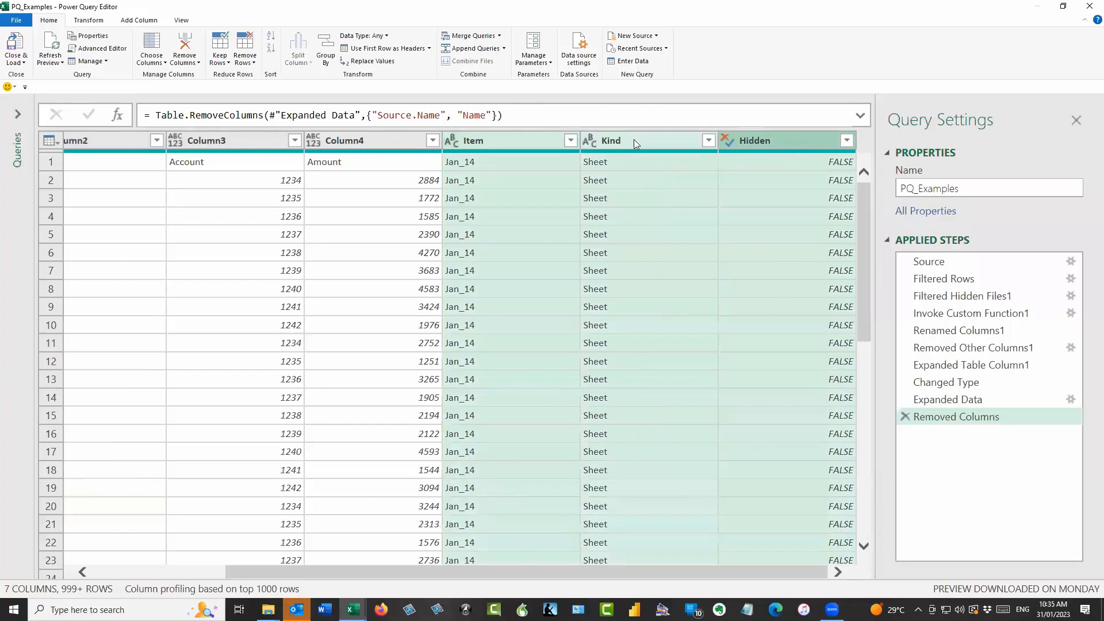
{"action": "key", "text": "Delete"}
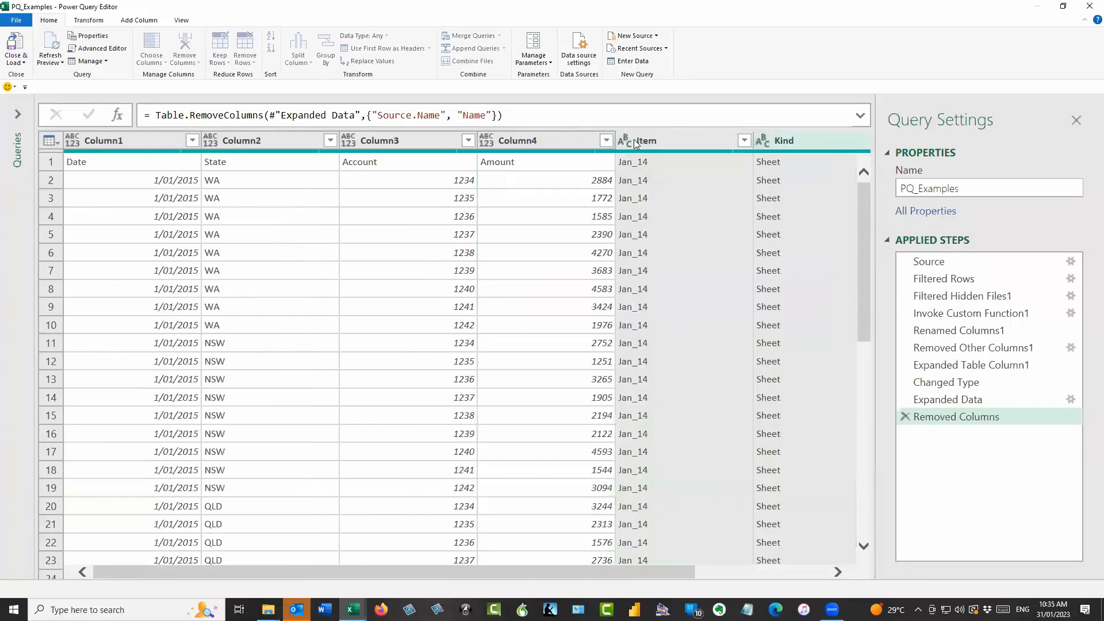
{"action": "key", "text": "Left"}
{"action": "key", "text": "Left"}
{"action": "key", "text": "Left"}
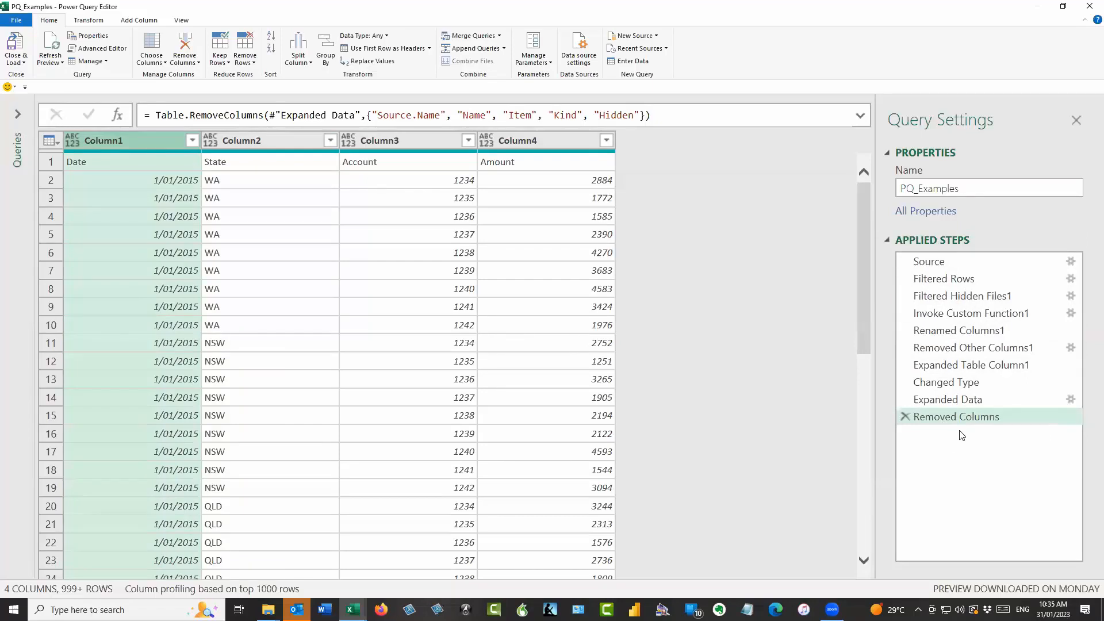
Step: Review the applied steps of the PQ_Examples query in order, from Source through to Removed Columns
{"action": "left_click", "coordinate": [941, 262]}
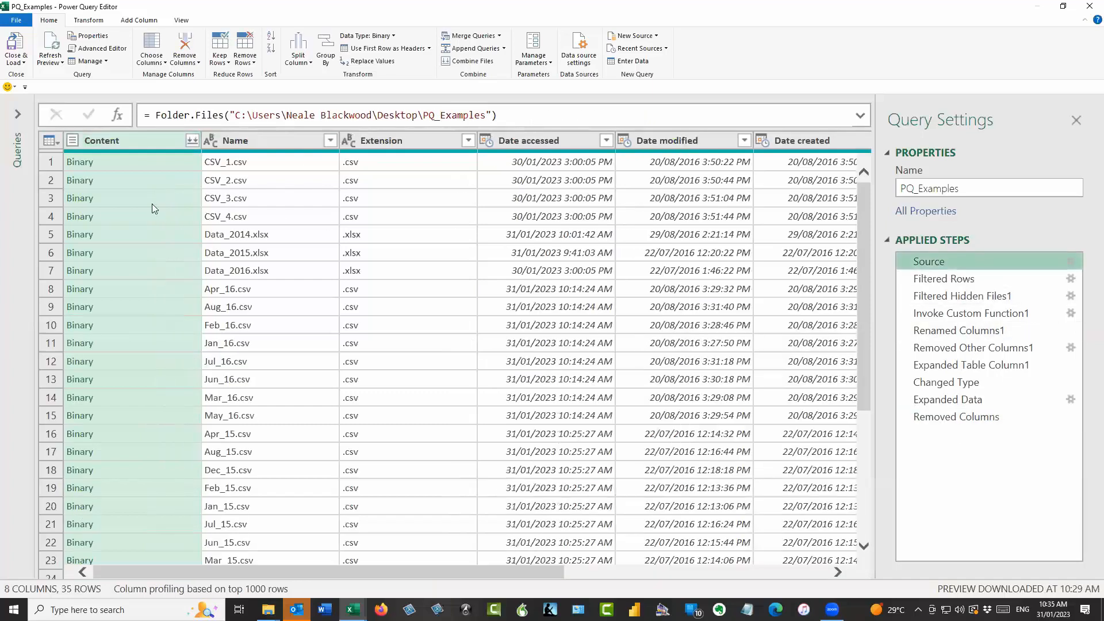
{"action": "left_click", "coordinate": [952, 279]}
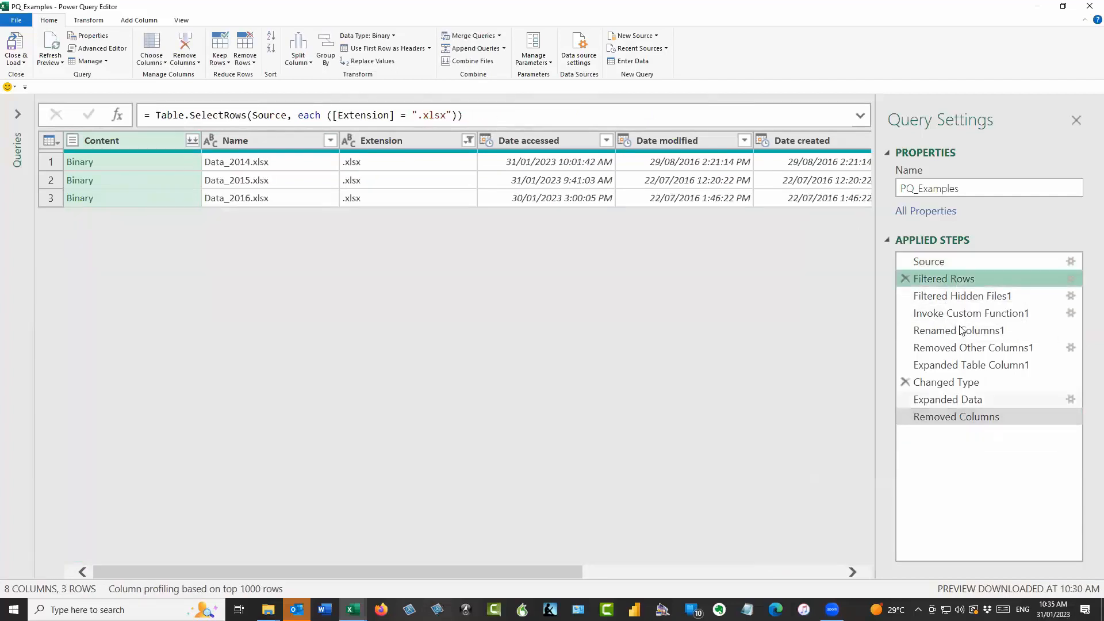
{"action": "left_click", "coordinate": [960, 314]}
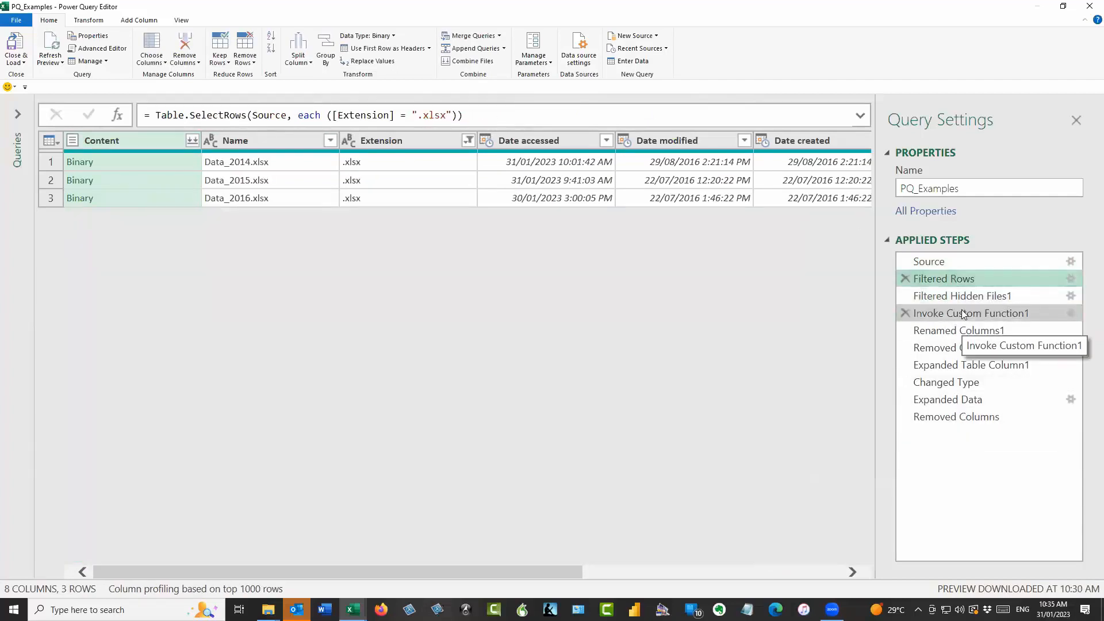
{"action": "left_click", "coordinate": [959, 330]}
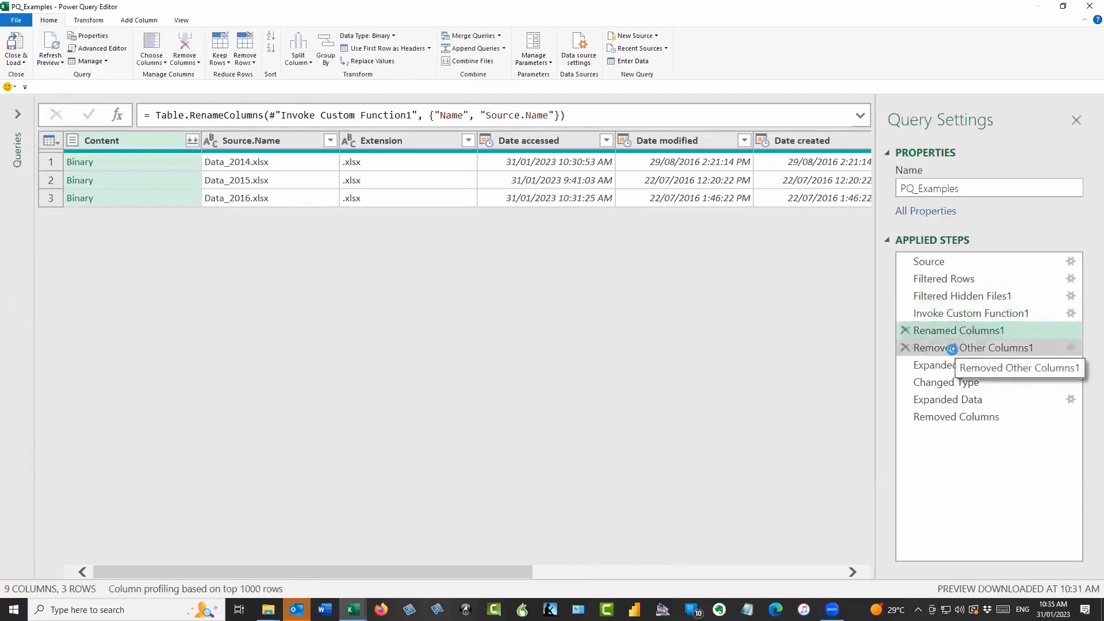
{"action": "left_click", "coordinate": [951, 349]}
{"action": "left_click", "coordinate": [943, 365]}
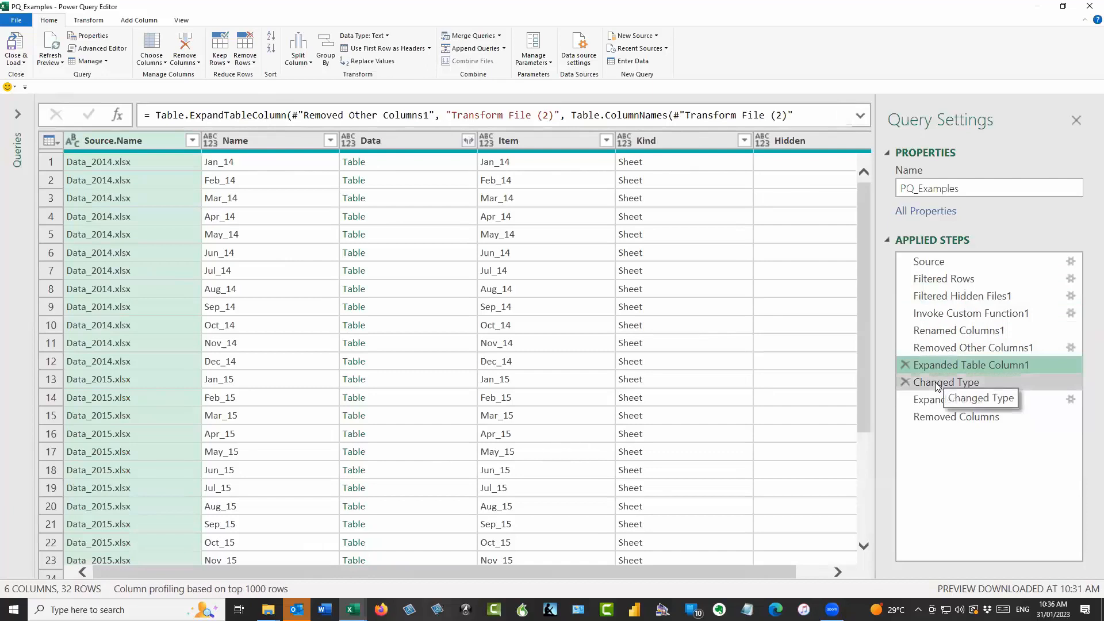
{"action": "left_click", "coordinate": [937, 386]}
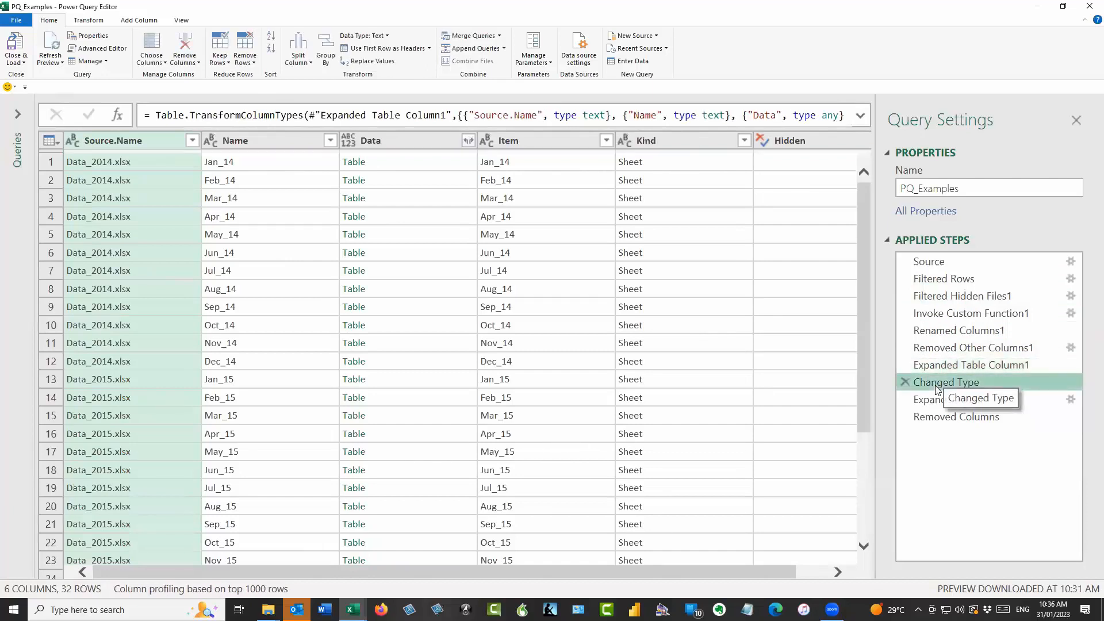
{"action": "left_click", "coordinate": [933, 400]}
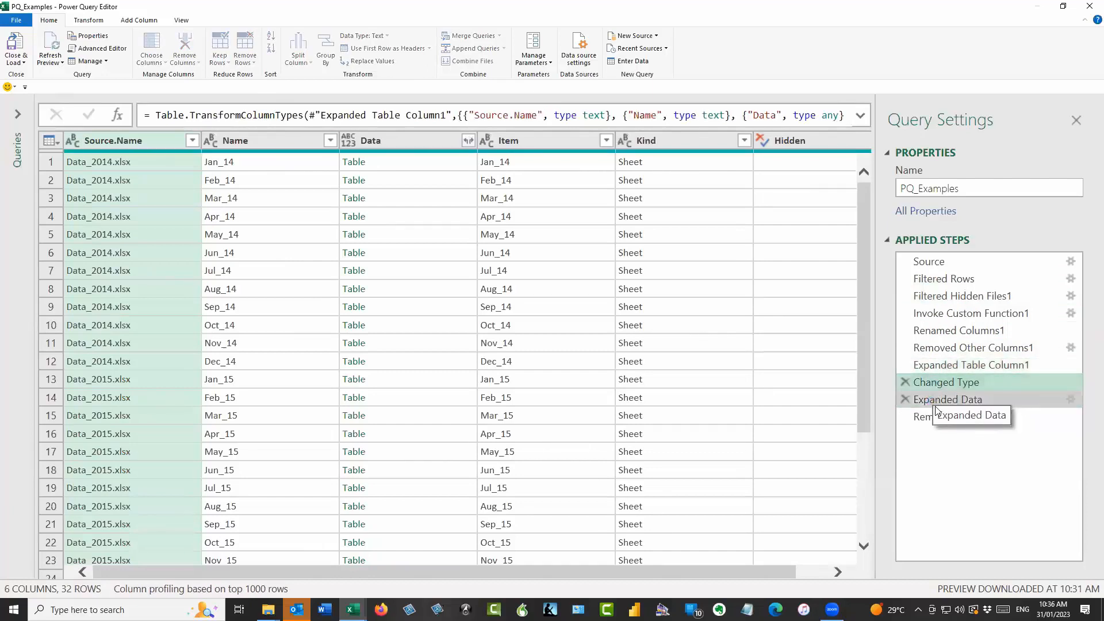
{"action": "left_click", "coordinate": [923, 415]}
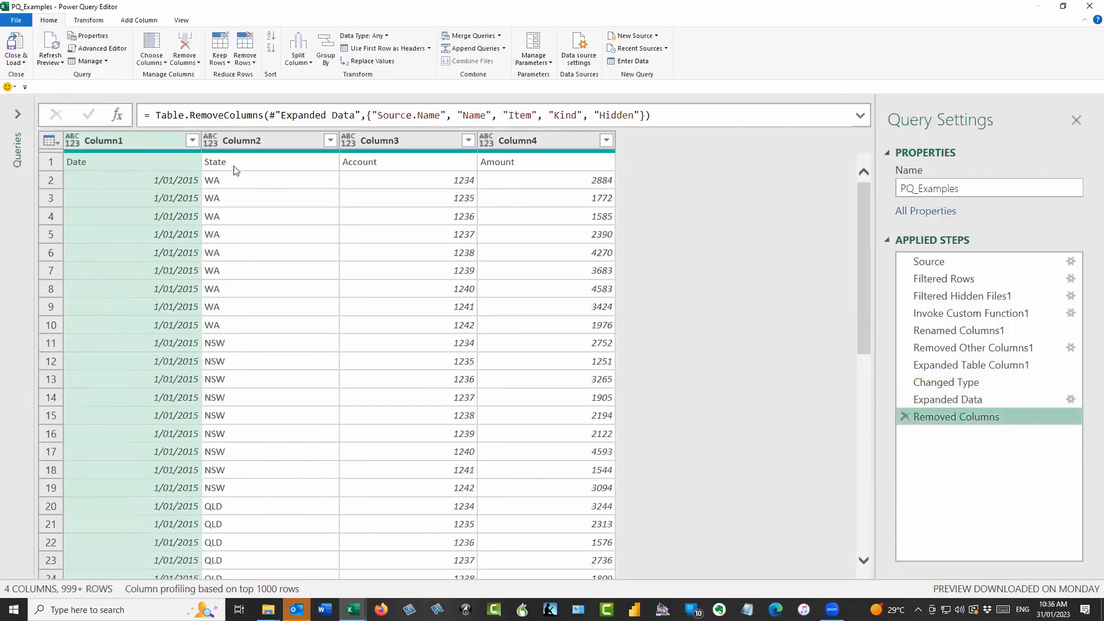
Step: Promote the first row of the combined data to column headers
{"action": "left_click", "coordinate": [92, 21]}
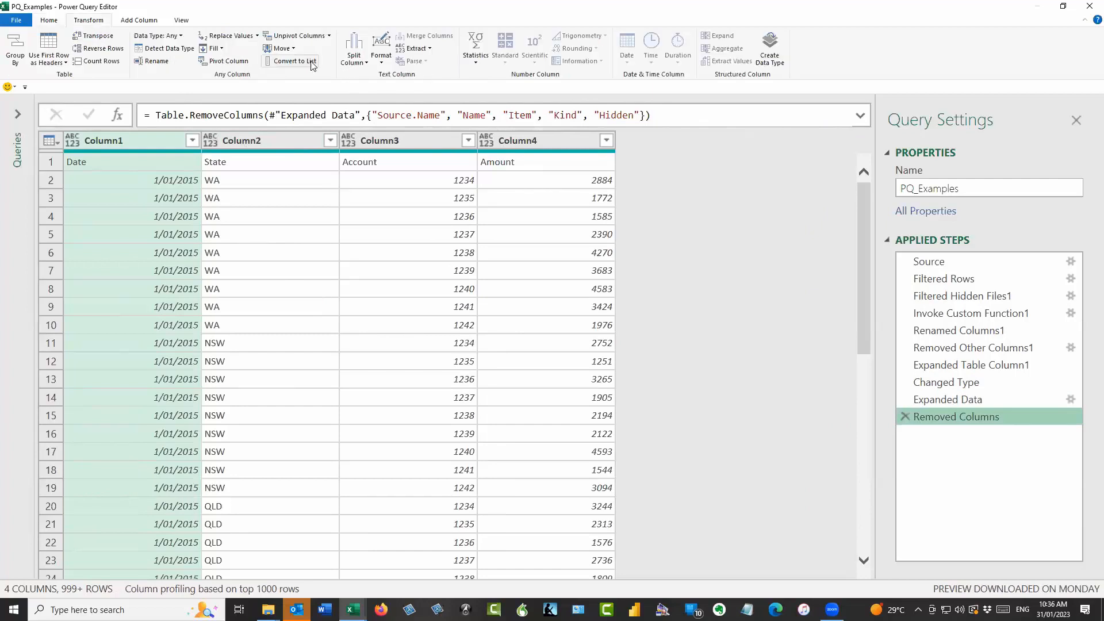
{"action": "left_click", "coordinate": [51, 21]}
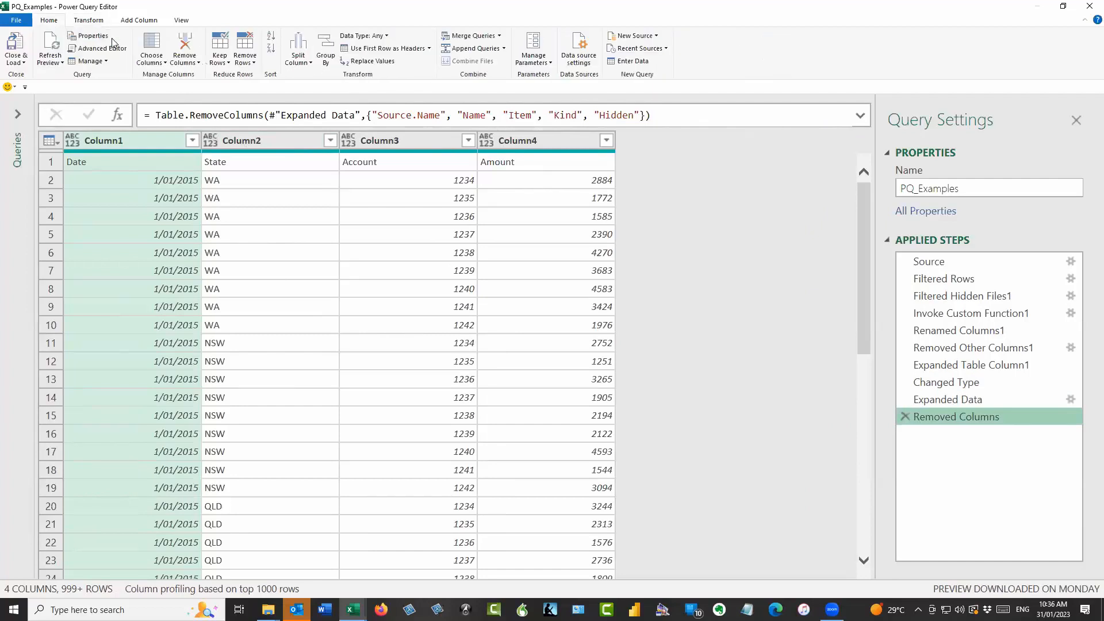
{"action": "left_click", "coordinate": [384, 48]}
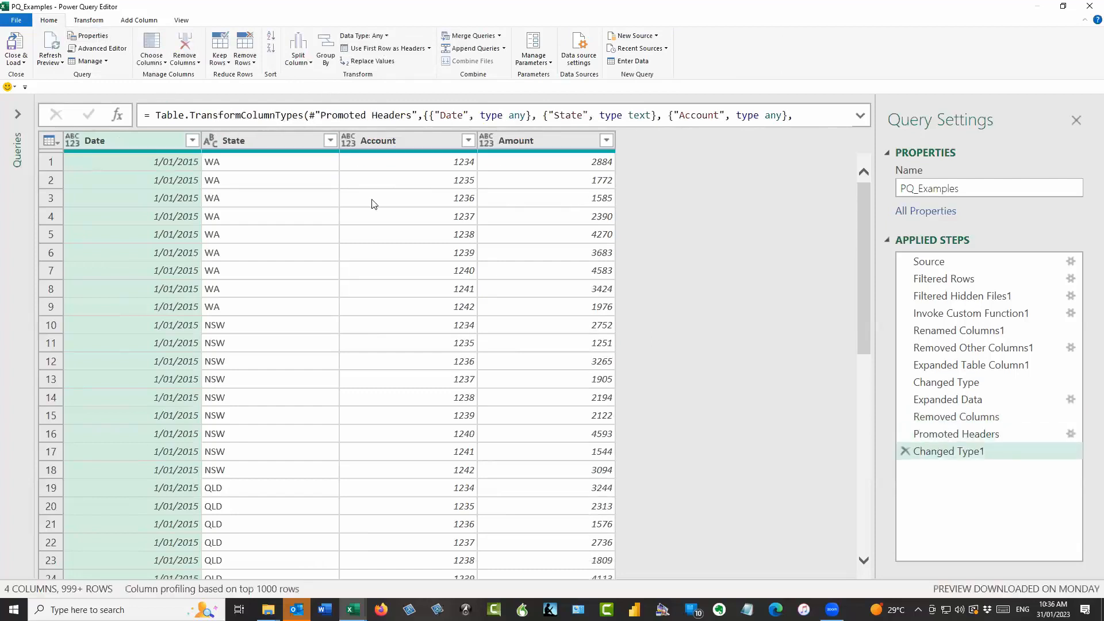
Step: Examine the combined rows for repeated header rows between the months' data
{"action": "scroll", "coordinate": [411, 284], "scroll_direction": "down", "scroll_amount": 7}
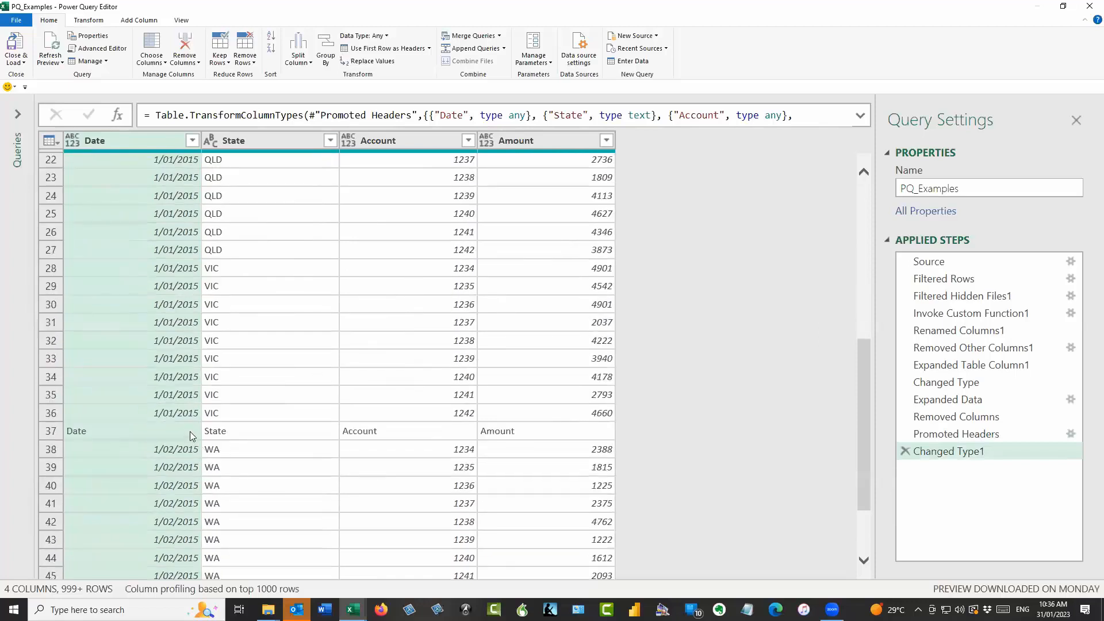
{"action": "scroll", "coordinate": [412, 361], "scroll_direction": "down", "scroll_amount": 2}
{"action": "scroll", "coordinate": [412, 361], "scroll_direction": "down", "scroll_amount": 10}
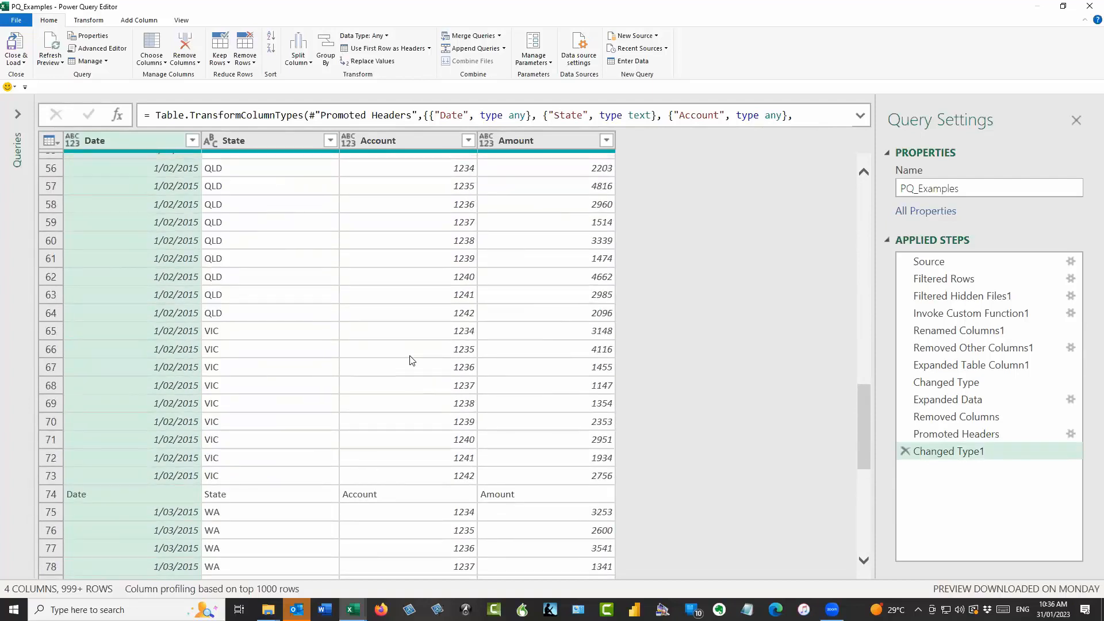
{"action": "scroll", "coordinate": [412, 361], "scroll_direction": "down", "scroll_amount": 2}
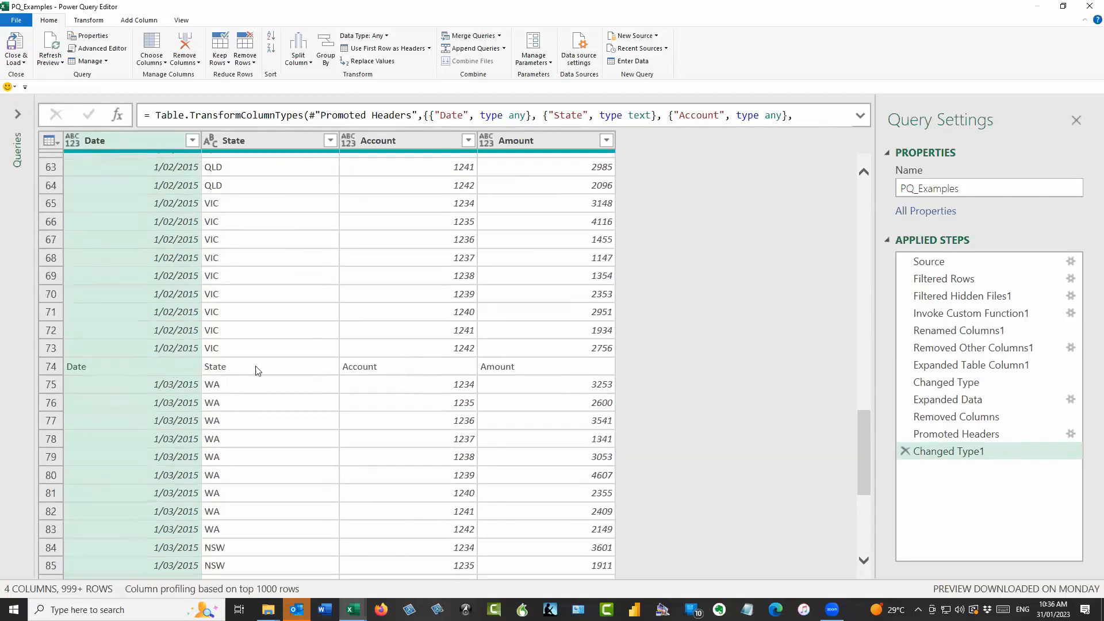
{"action": "scroll", "coordinate": [367, 348], "scroll_direction": "down", "scroll_amount": 5}
{"action": "scroll", "coordinate": [368, 351], "scroll_direction": "up", "scroll_amount": 20}
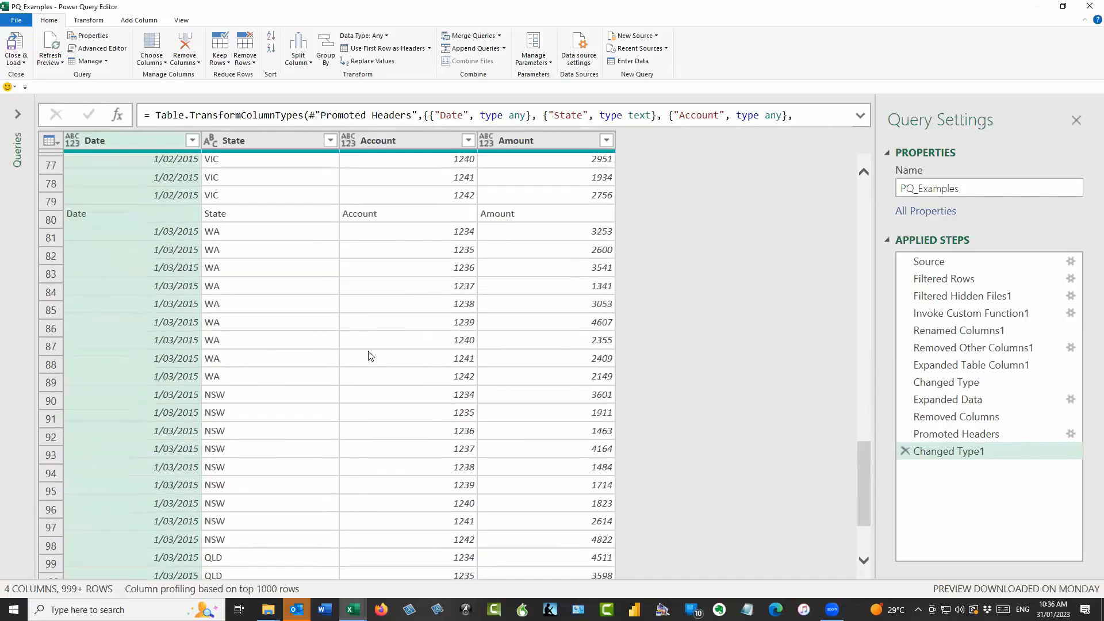
{"action": "scroll", "coordinate": [370, 353], "scroll_direction": "up", "scroll_amount": 2}
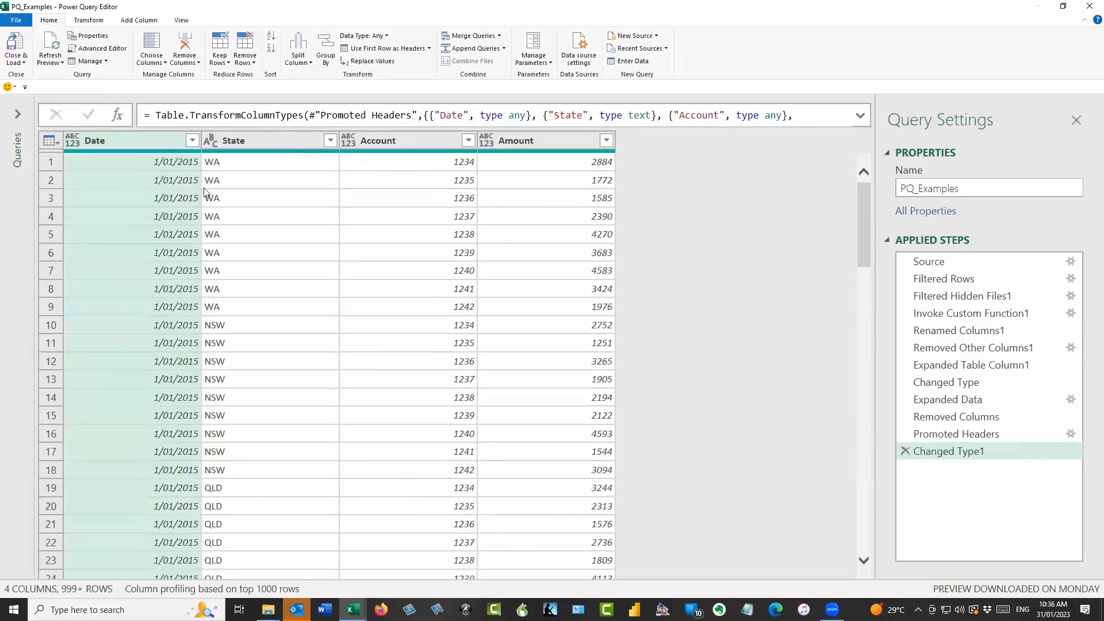
Step: Filter the repeated header rows out of the Date column by excluding the value Date, and check the remaining rows
{"action": "left_click", "coordinate": [192, 140]}
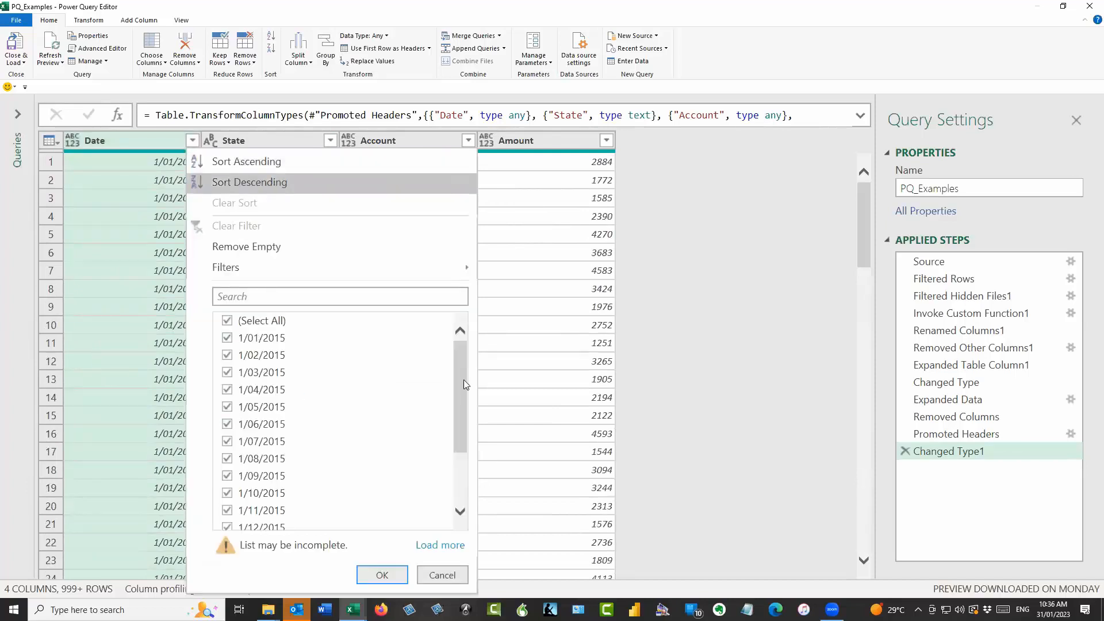
{"action": "left_click_drag", "start_coordinate": [461, 380], "coordinate": [460, 464]}
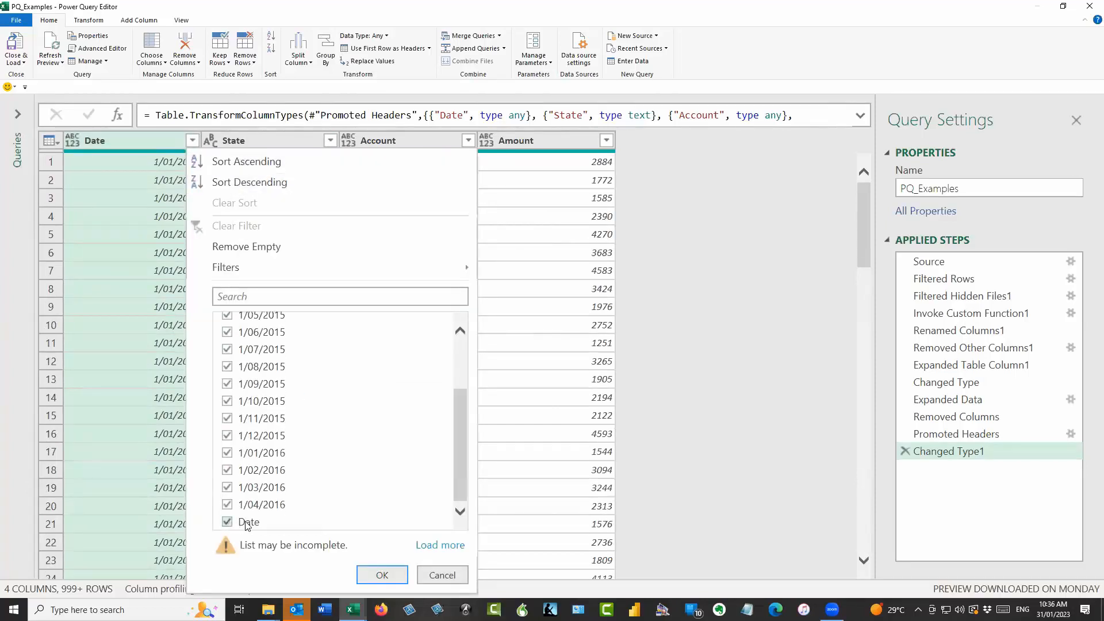
{"action": "left_click", "coordinate": [227, 522]}
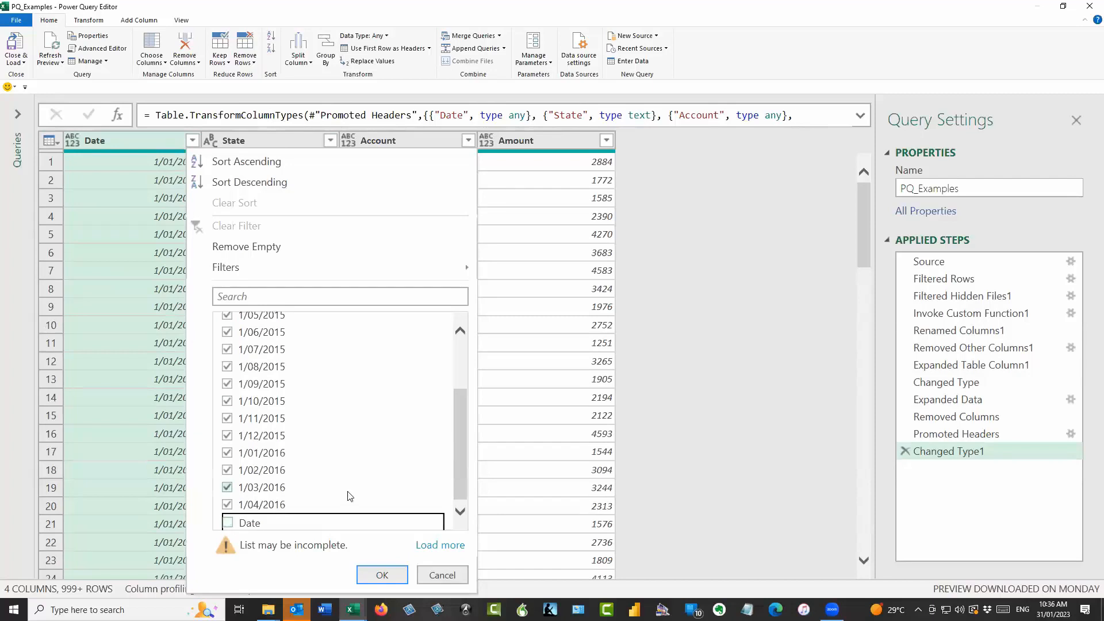
{"action": "left_click", "coordinate": [381, 574]}
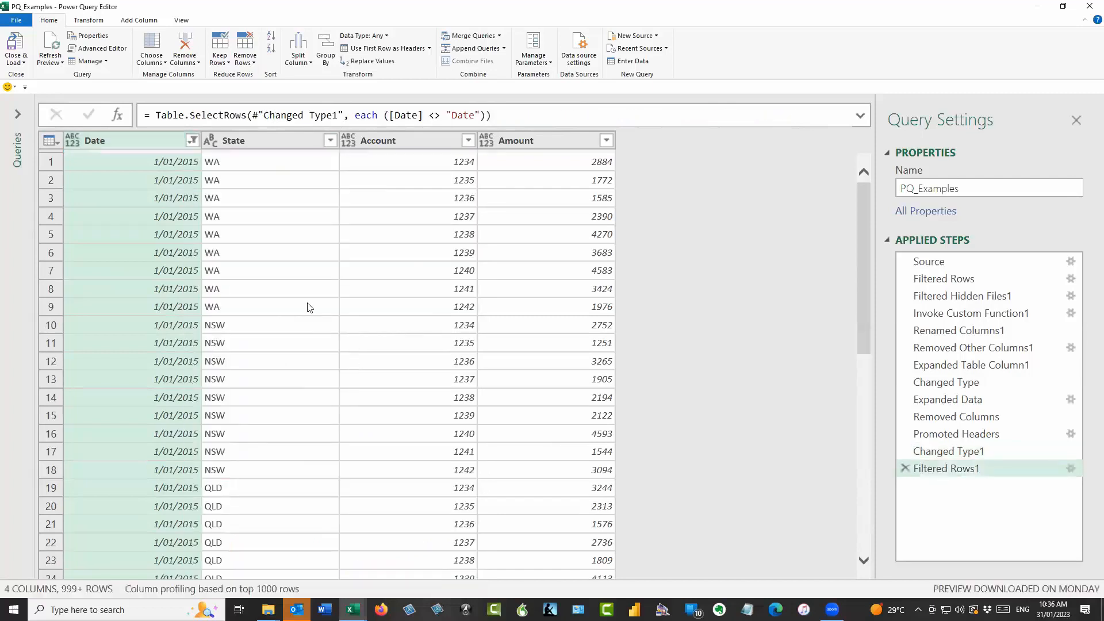
{"action": "scroll", "coordinate": [307, 308], "scroll_direction": "down", "scroll_amount": 13}
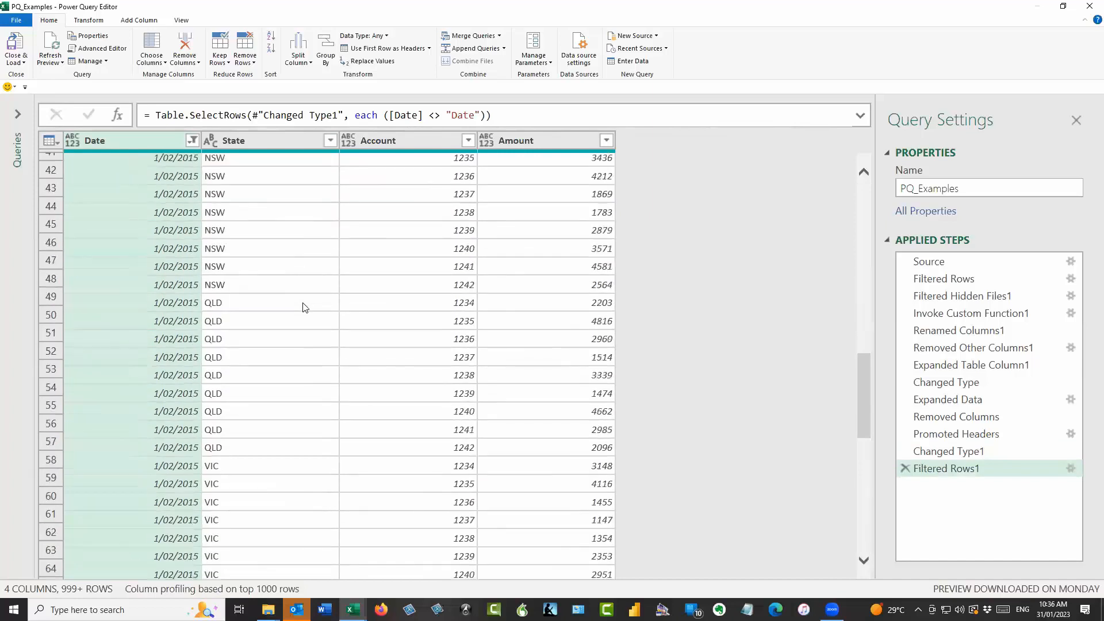
{"action": "scroll", "coordinate": [305, 308], "scroll_direction": "up", "scroll_amount": 13}
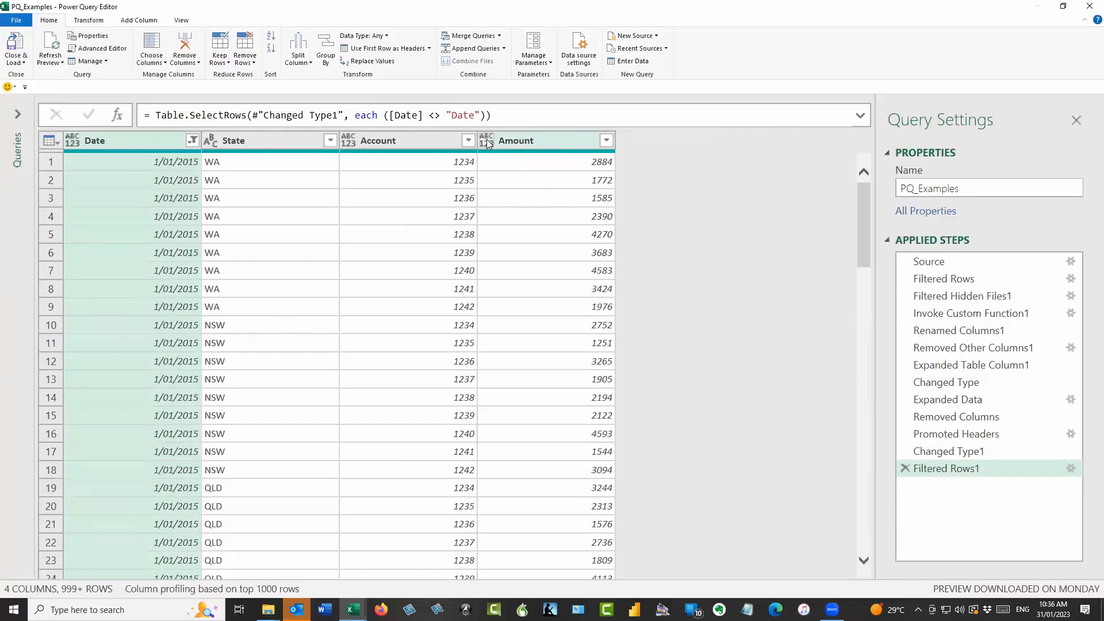
Step: Set the Account column's data type to Whole Number and the Amount column's to Currency
{"action": "left_click", "coordinate": [349, 140]}
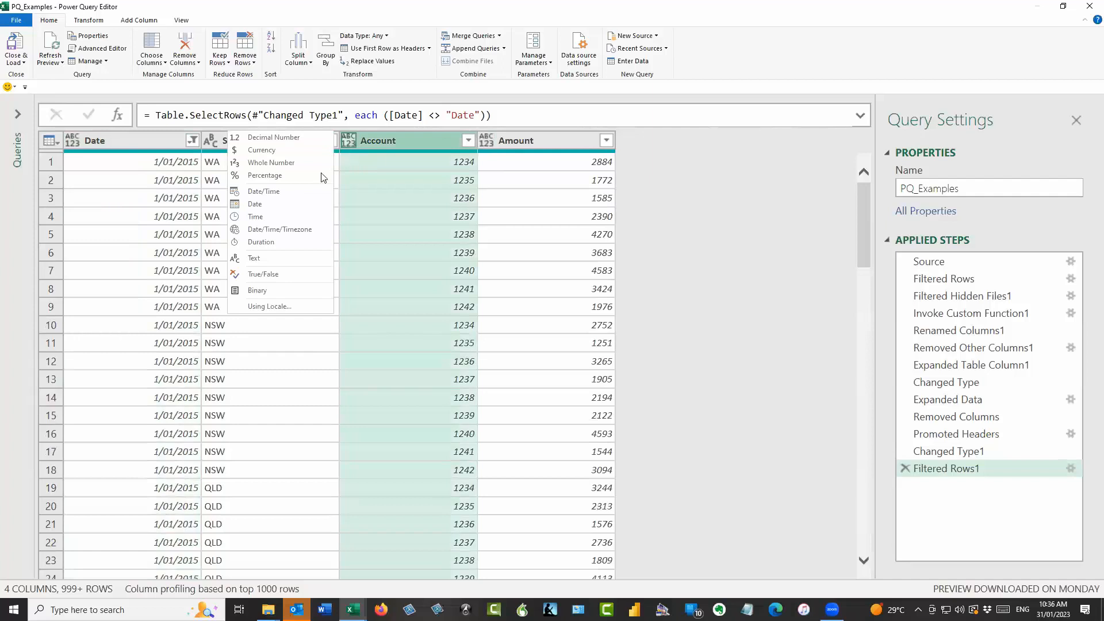
{"action": "left_click", "coordinate": [273, 164]}
{"action": "left_click", "coordinate": [488, 142]}
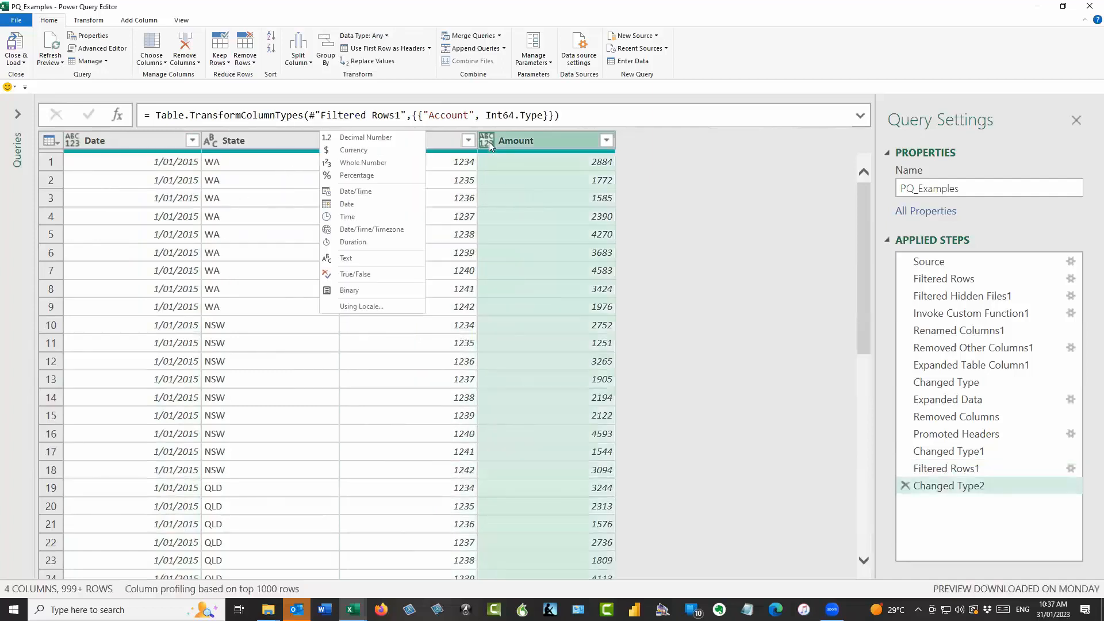
{"action": "key", "text": "Down"}
{"action": "key", "text": "Down"}
{"action": "key", "text": "Down"}
{"action": "key", "text": "Return"}
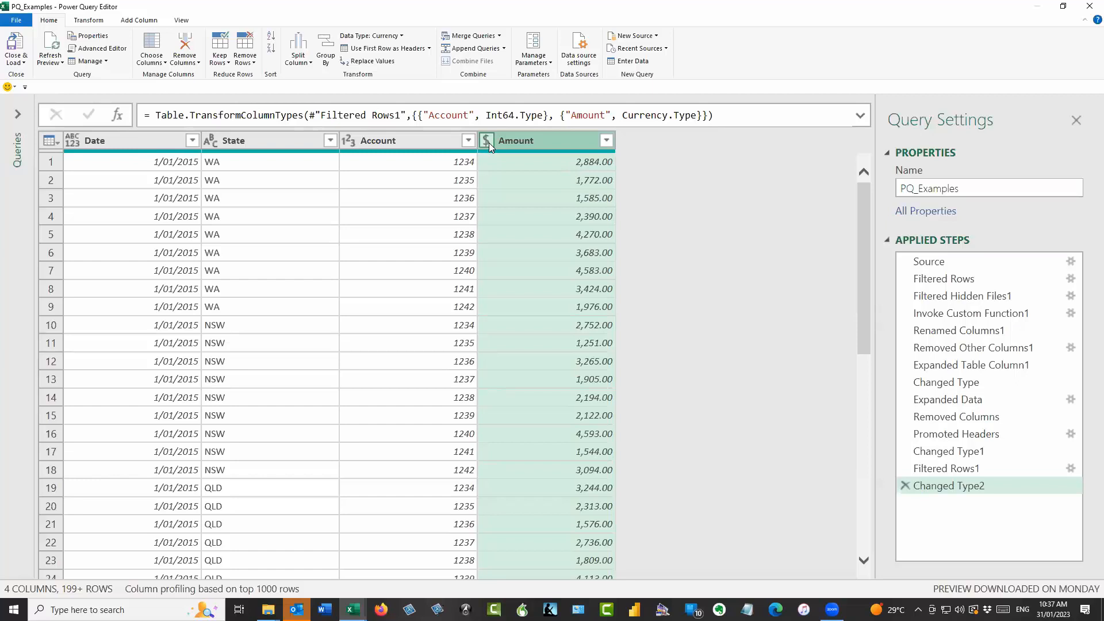
Step: Set the Date column's data type to Date and load the finished query into the workbook
{"action": "left_click", "coordinate": [77, 140]}
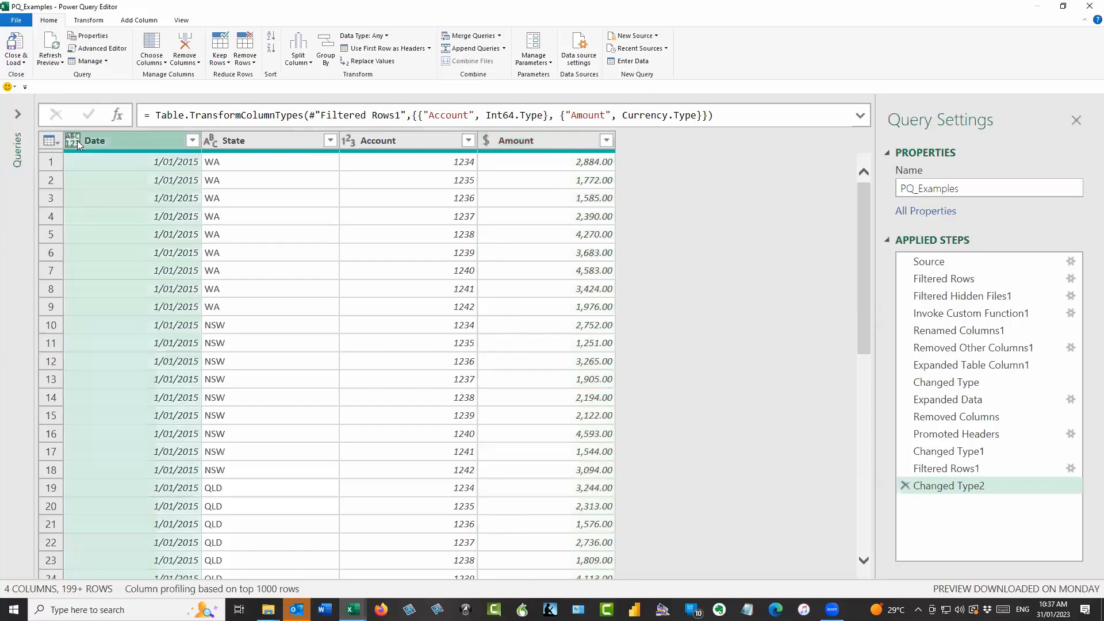
{"action": "left_click", "coordinate": [135, 206]}
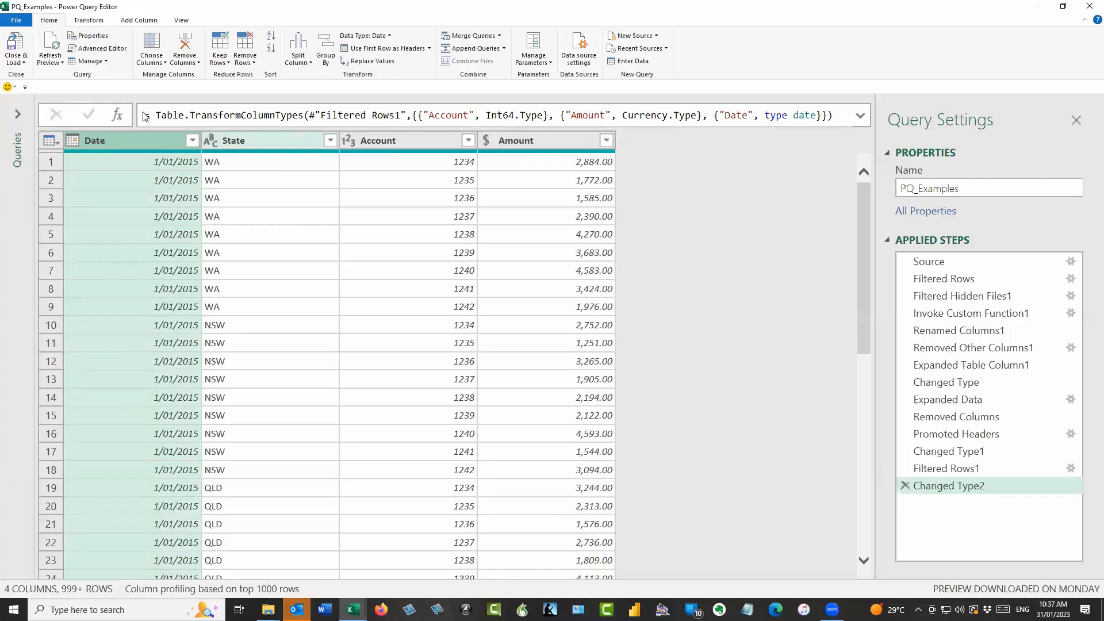
{"action": "left_click", "coordinate": [19, 43]}
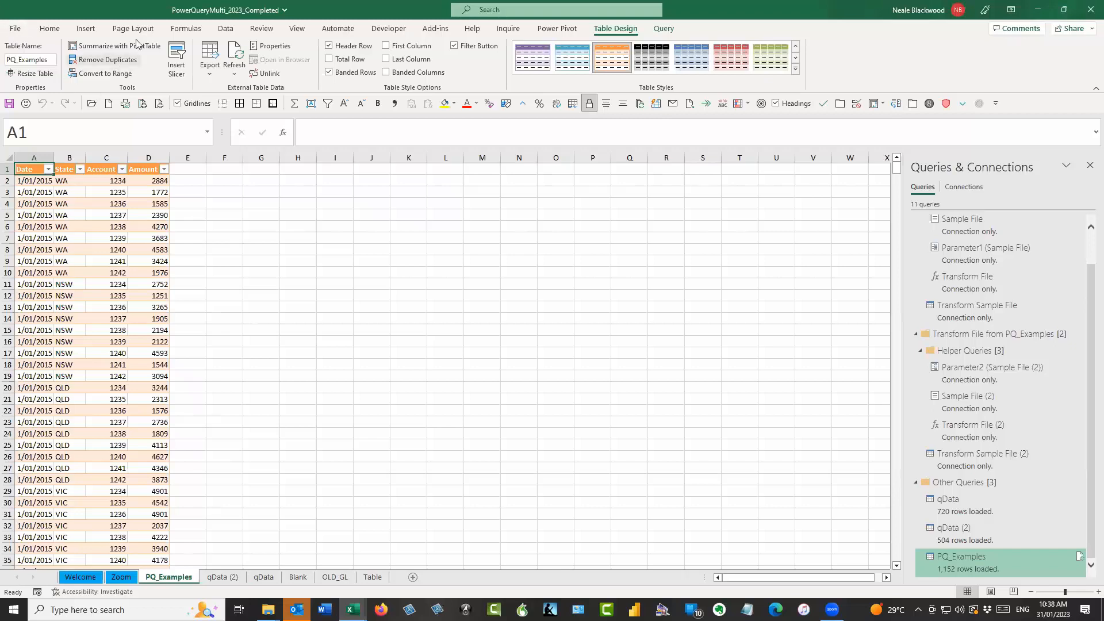
Step: Create a new query from the PQ_Examples folder on the Desktop and open its file list for transformation
{"action": "left_click", "coordinate": [225, 28]}
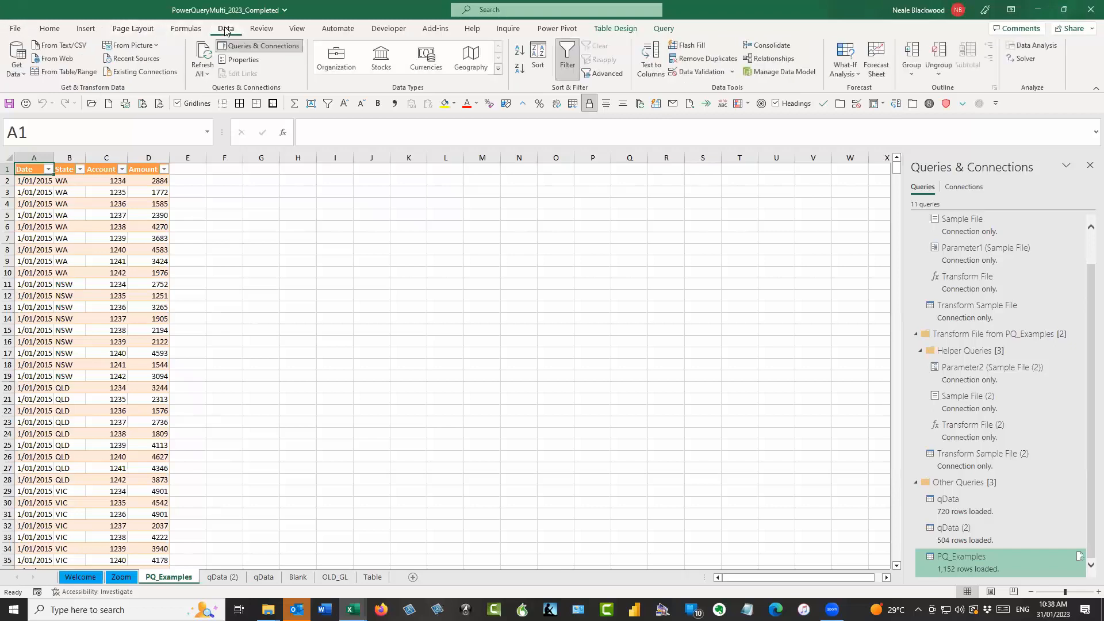
{"action": "left_click", "coordinate": [17, 68]}
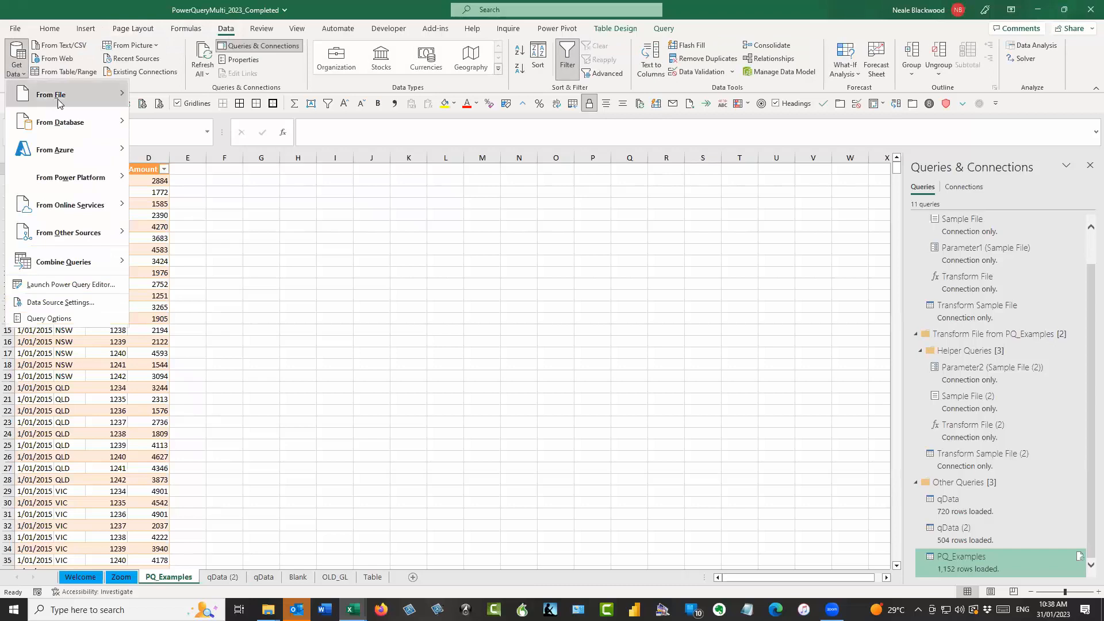
{"action": "mouse_move", "coordinate": [61, 102]}
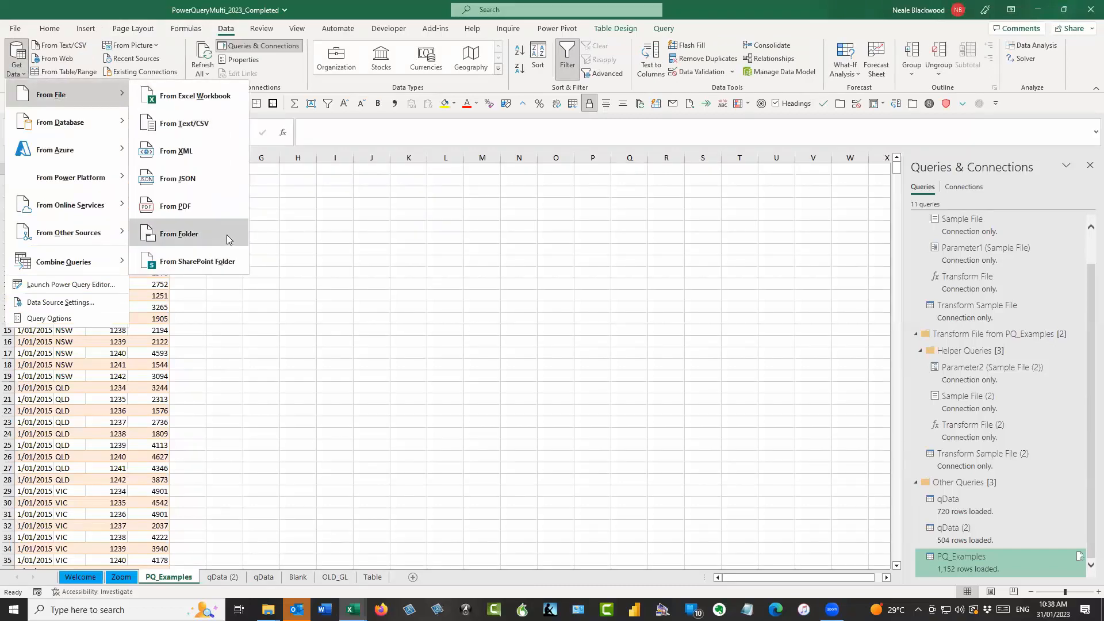
{"action": "left_click", "coordinate": [227, 235]}
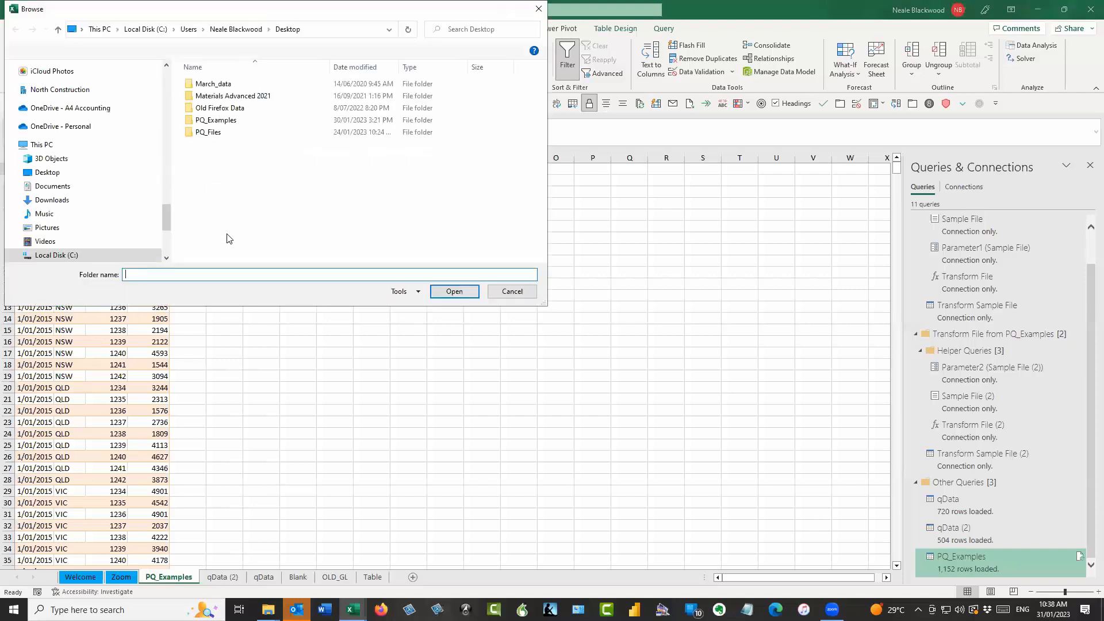
{"action": "left_click", "coordinate": [262, 120]}
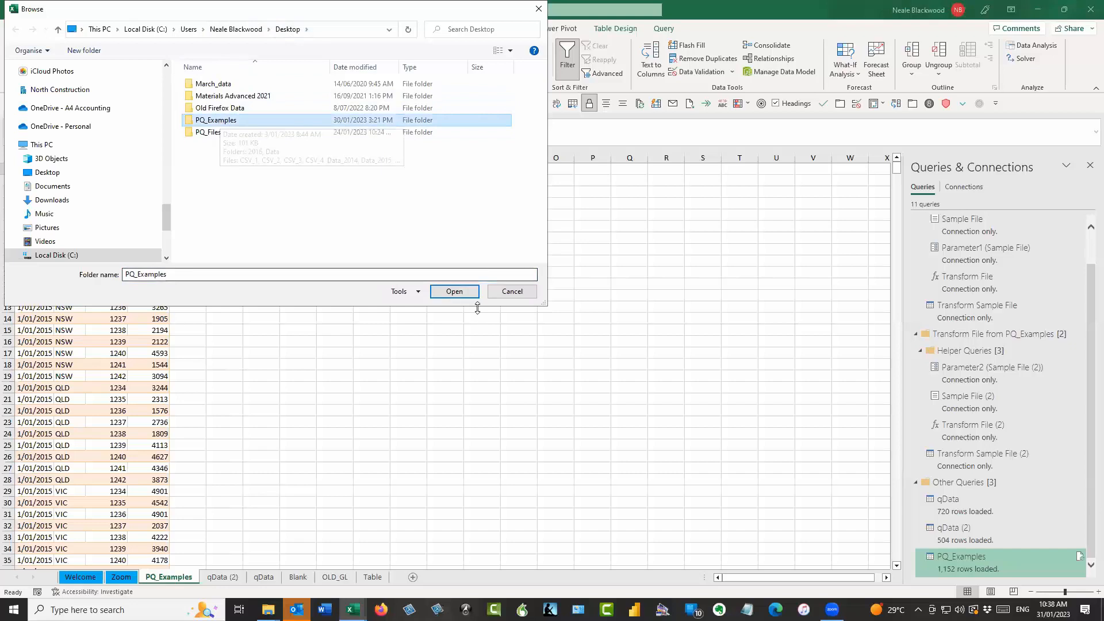
{"action": "left_click", "coordinate": [457, 292]}
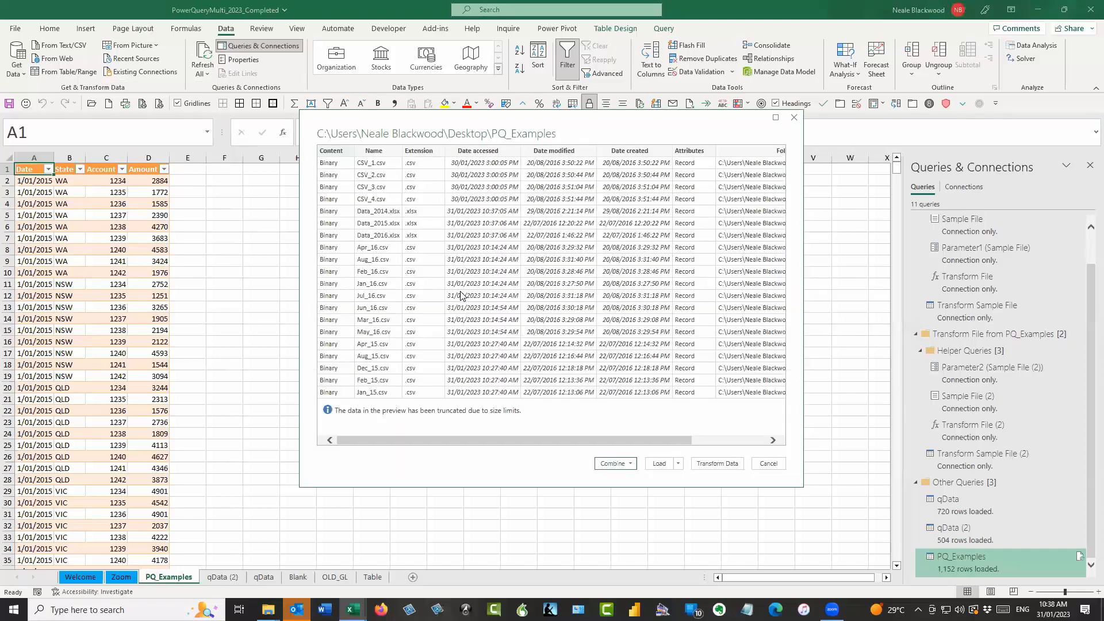
{"action": "left_click", "coordinate": [736, 465]}
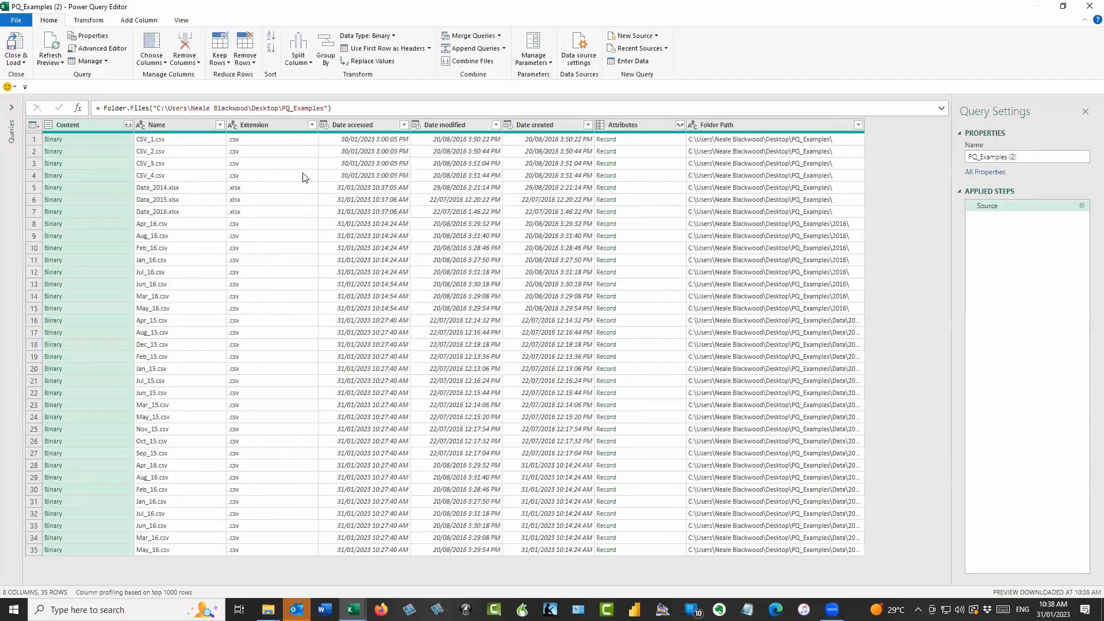
Step: Filter the Extension column to keep only the .xlsx files
{"action": "left_click", "coordinate": [312, 125]}
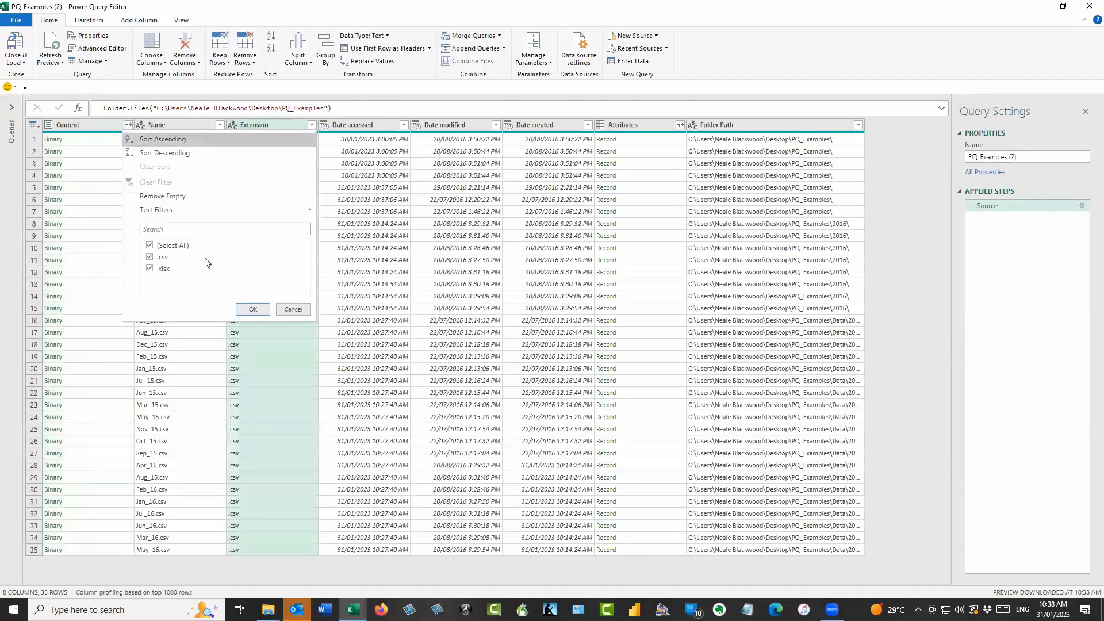
{"action": "left_click", "coordinate": [150, 258]}
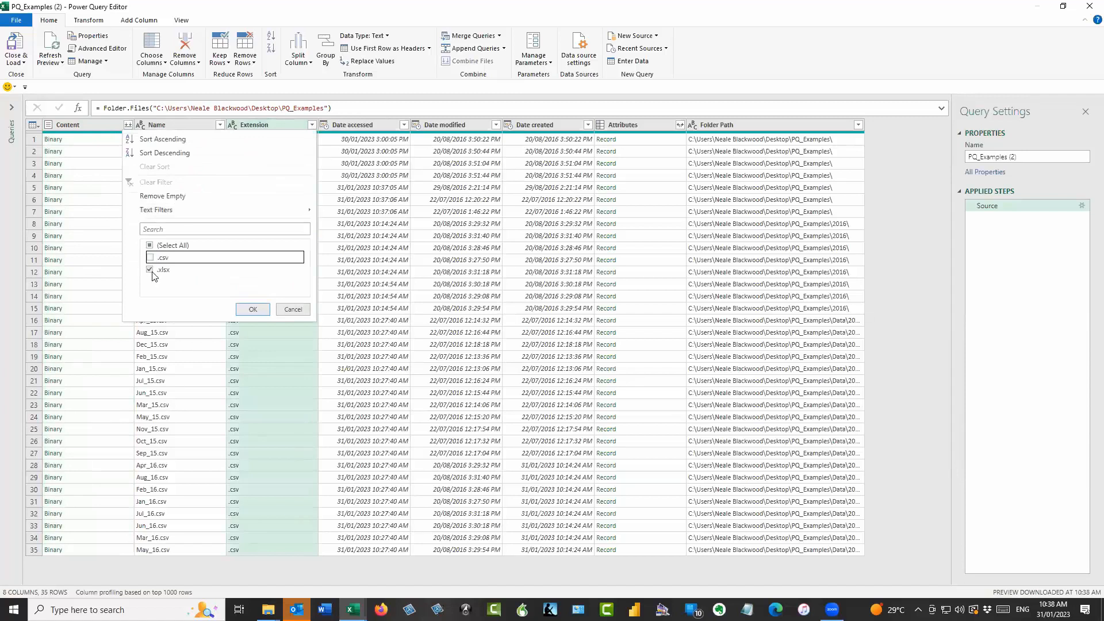
{"action": "left_click", "coordinate": [151, 247]}
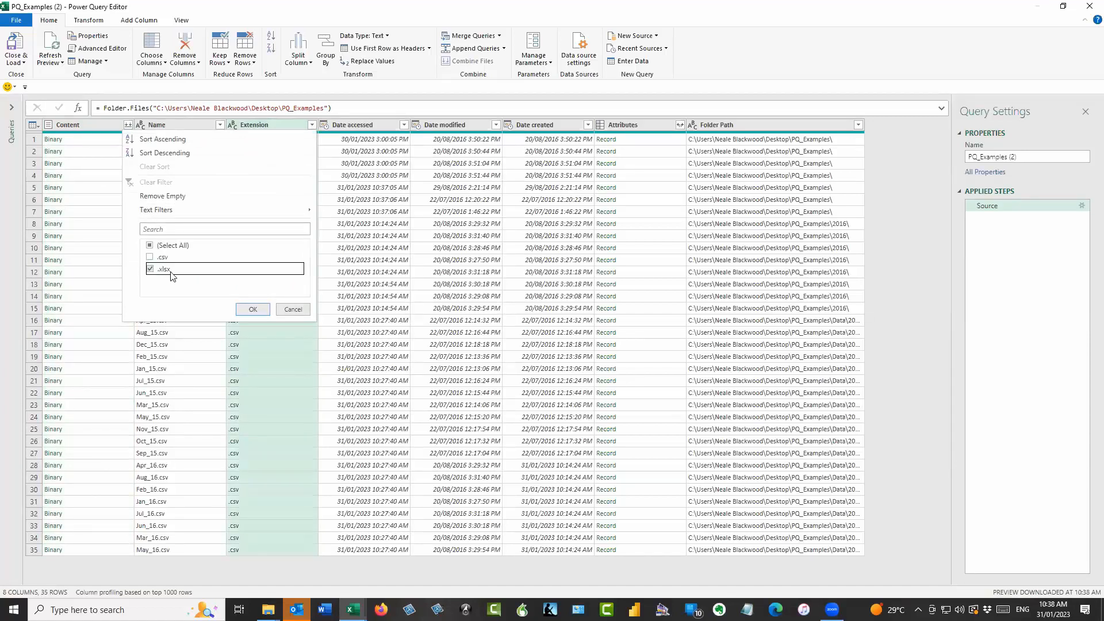
{"action": "left_click", "coordinate": [253, 310]}
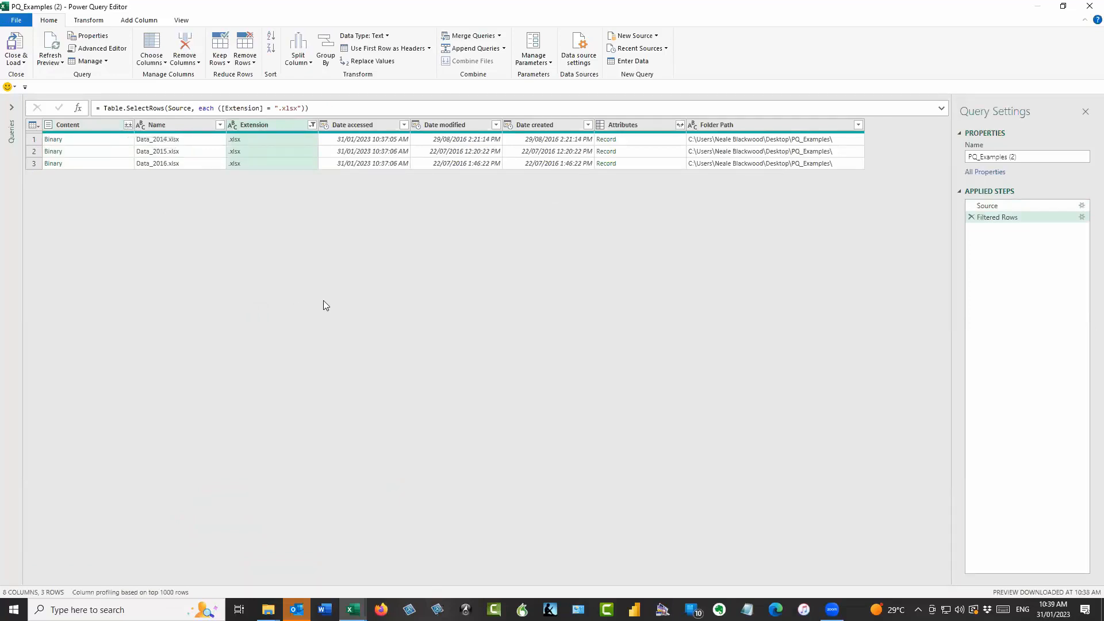
Step: Start a custom column on the filtered file list and enter the Excel.Workbook function in its formula
{"action": "scroll", "coordinate": [325, 304], "scroll_direction": "up", "scroll_amount": 5}
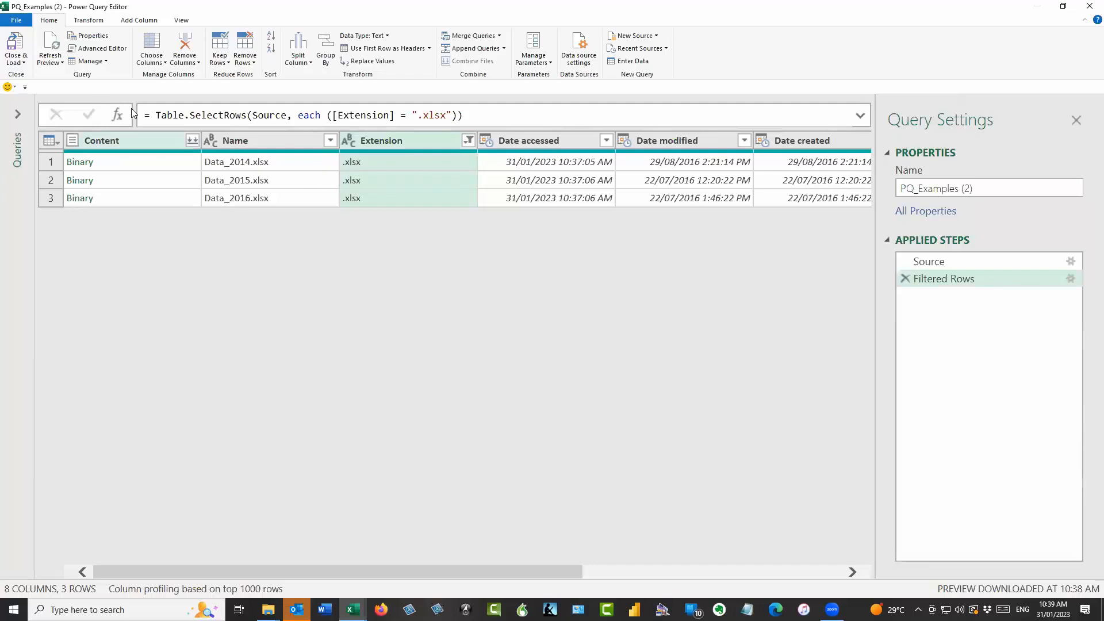
{"action": "left_click", "coordinate": [138, 20]}
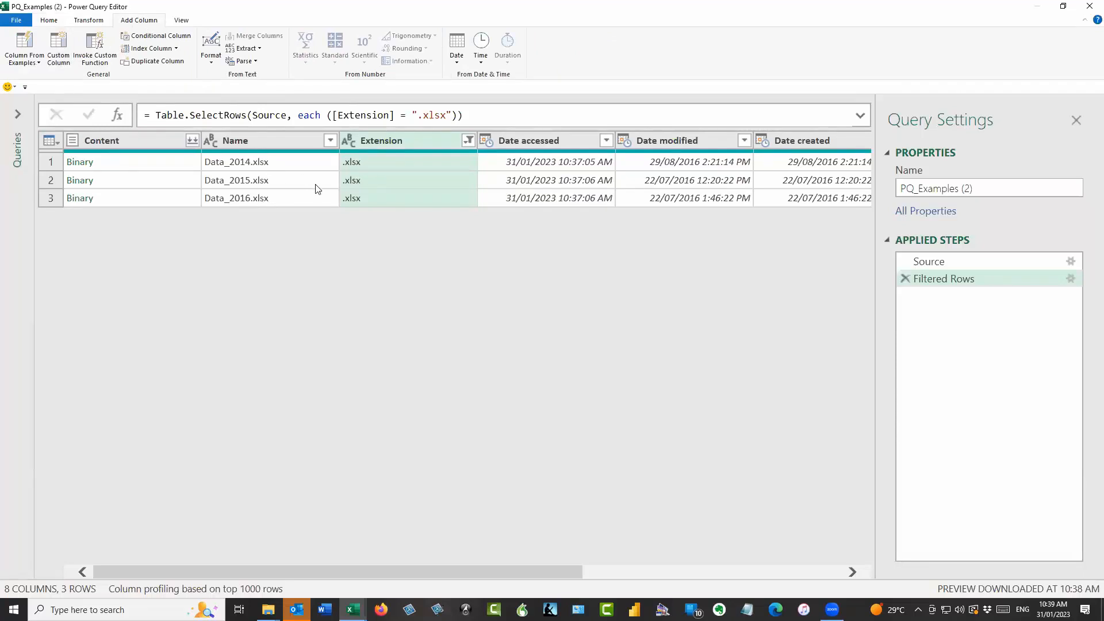
{"action": "left_click", "coordinate": [58, 48]}
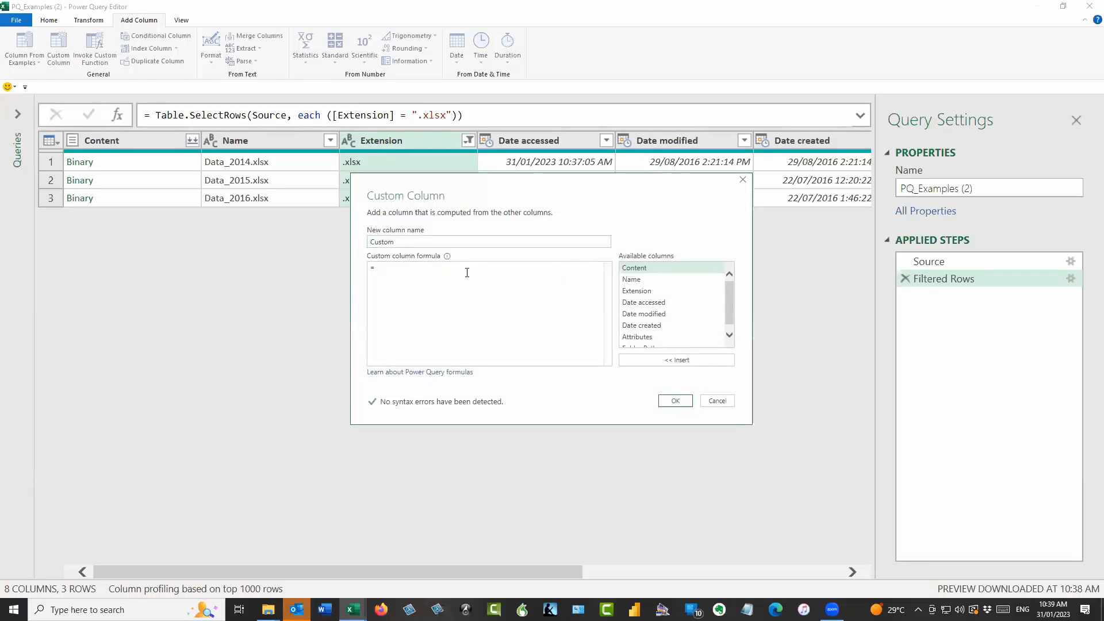
{"action": "type", "text": "excel"}
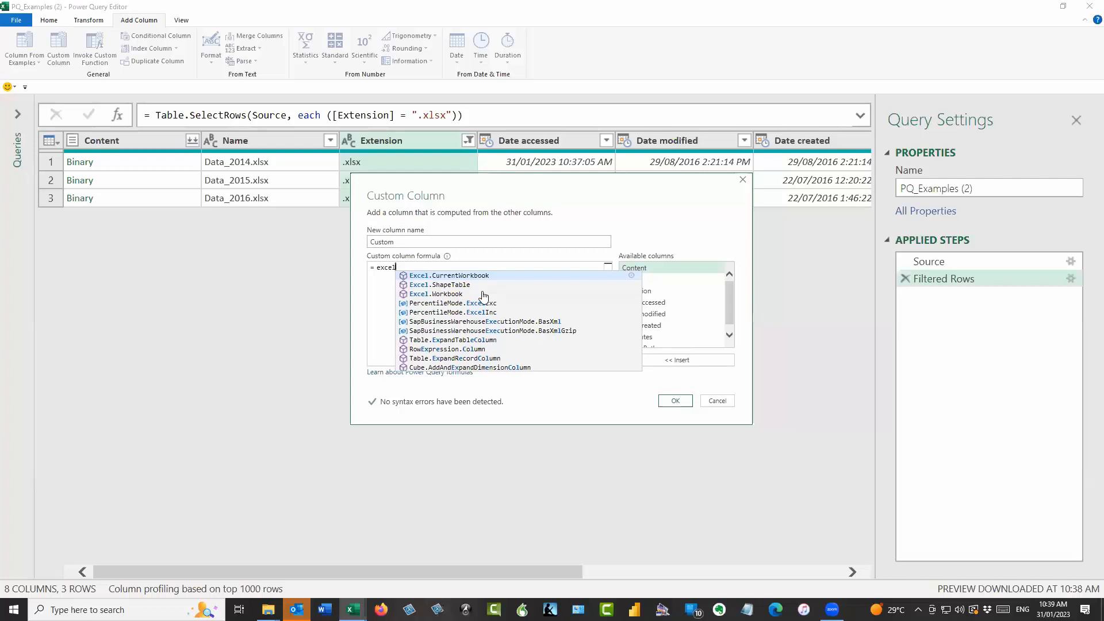
{"action": "type", "text": "w"}
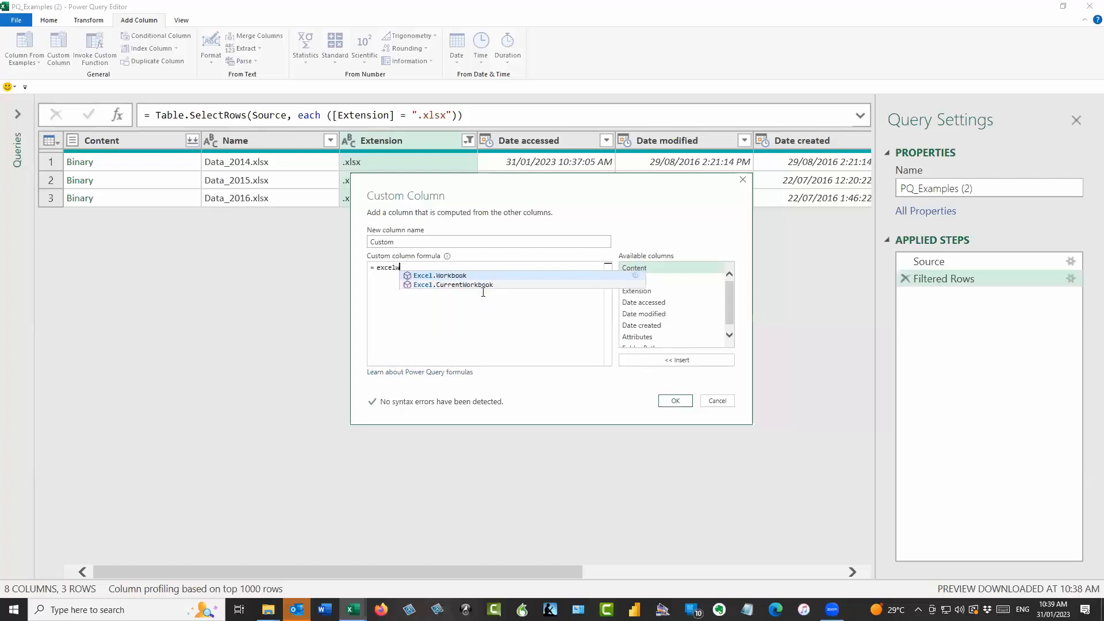
{"action": "left_click", "coordinate": [443, 279]}
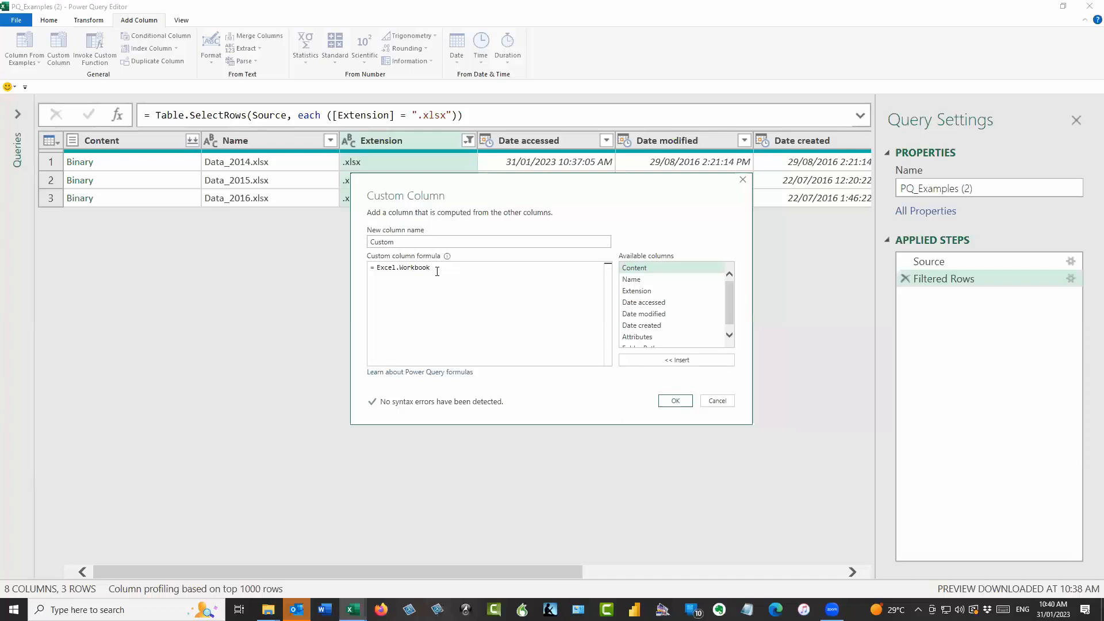
Step: Clear the function name from the custom column formula and begin re-entering it with Excel
{"action": "key", "text": "BackSpace"}
{"action": "key", "text": "BackSpace"}
{"action": "key", "text": "BackSpace"}
{"action": "key", "text": "BackSpace"}
{"action": "key", "text": "BackSpace"}
{"action": "key", "text": "BackSpace"}
{"action": "key", "text": "BackSpace"}
{"action": "key", "text": "BackSpace"}
{"action": "key", "text": "BackSpace"}
{"action": "key", "text": "BackSpace"}
{"action": "key", "text": "BackSpace"}
{"action": "key", "text": "BackSpace"}
{"action": "key", "text": "BackSpace"}
{"action": "key", "text": "BackSpace"}
{"action": "type", "text": "Excel"}
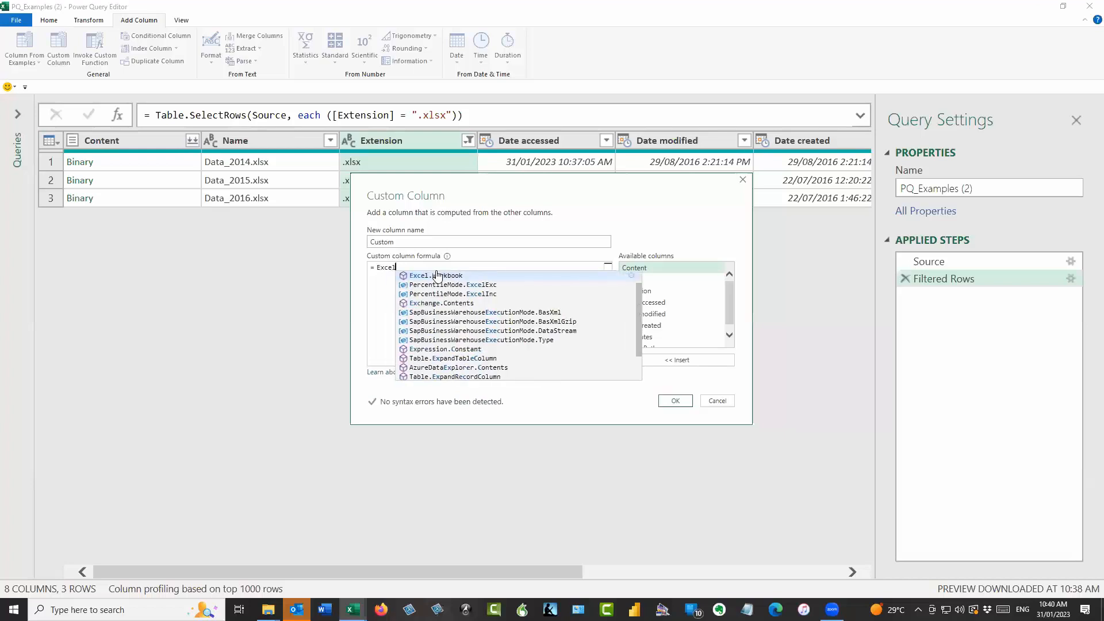
{"action": "type", "text": "."}
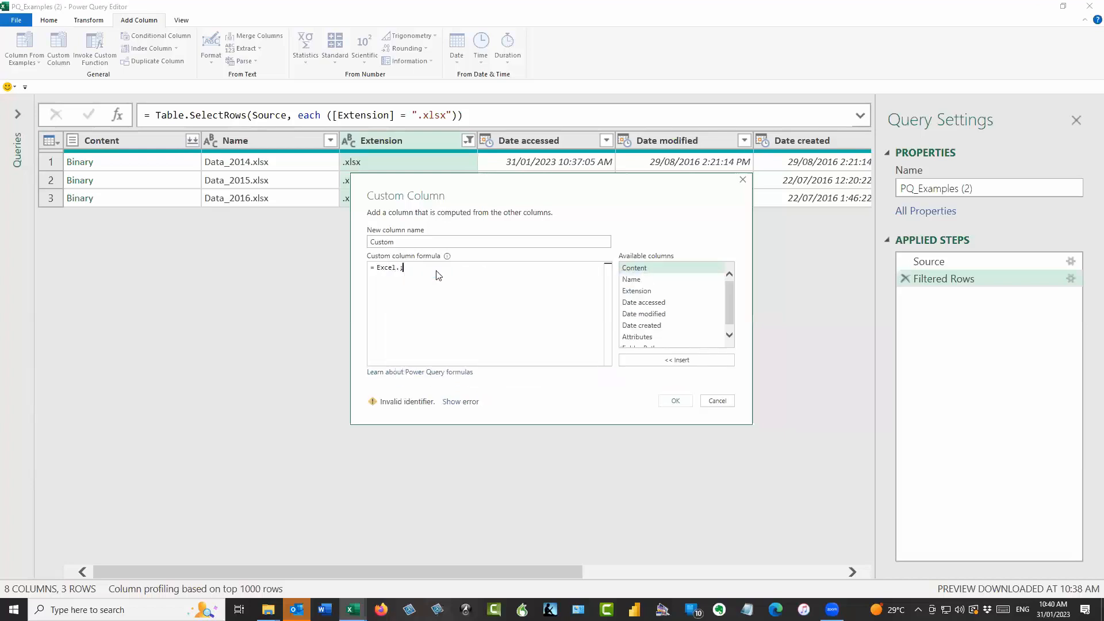
{"action": "key", "text": "BackSpace"}
{"action": "type", "text": "."}
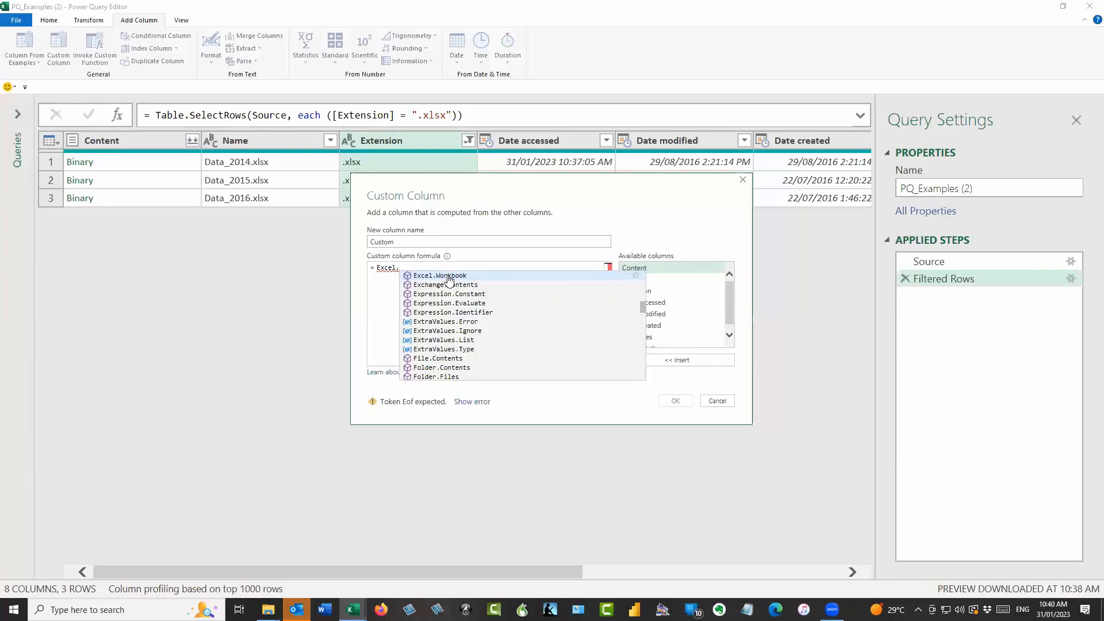
{"action": "left_click", "coordinate": [449, 276]}
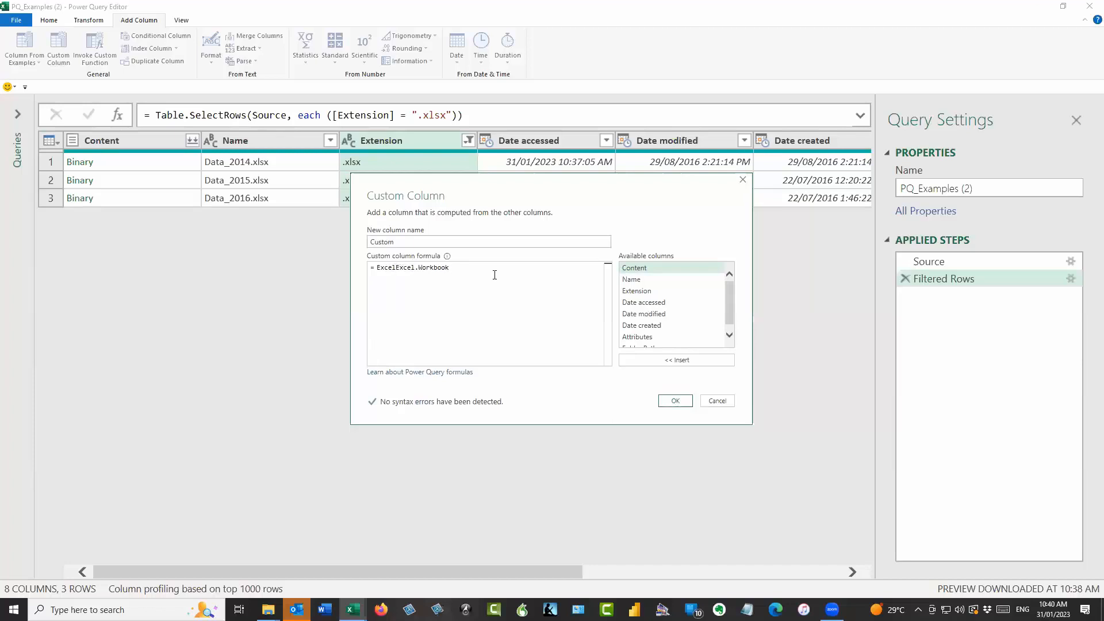
{"action": "key", "text": "BackSpace"}
{"action": "key", "text": "BackSpace"}
{"action": "key", "text": "BackSpace"}
{"action": "key", "text": "BackSpace"}
{"action": "key", "text": "BackSpace"}
{"action": "key", "text": "BackSpace"}
{"action": "key", "text": "BackSpace"}
{"action": "key", "text": "BackSpace"}
{"action": "key", "text": "BackSpace"}
{"action": "key", "text": "BackSpace"}
{"action": "key", "text": "BackSpace"}
{"action": "key", "text": "BackSpace"}
{"action": "key", "text": "BackSpace"}
{"action": "key", "text": "BackSpace"}
{"action": "key", "text": "BackSpace"}
{"action": "key", "text": "BackSpace"}
{"action": "key", "text": "BackSpace"}
{"action": "key", "text": "BackSpace"}
{"action": "key", "text": "BackSpace"}
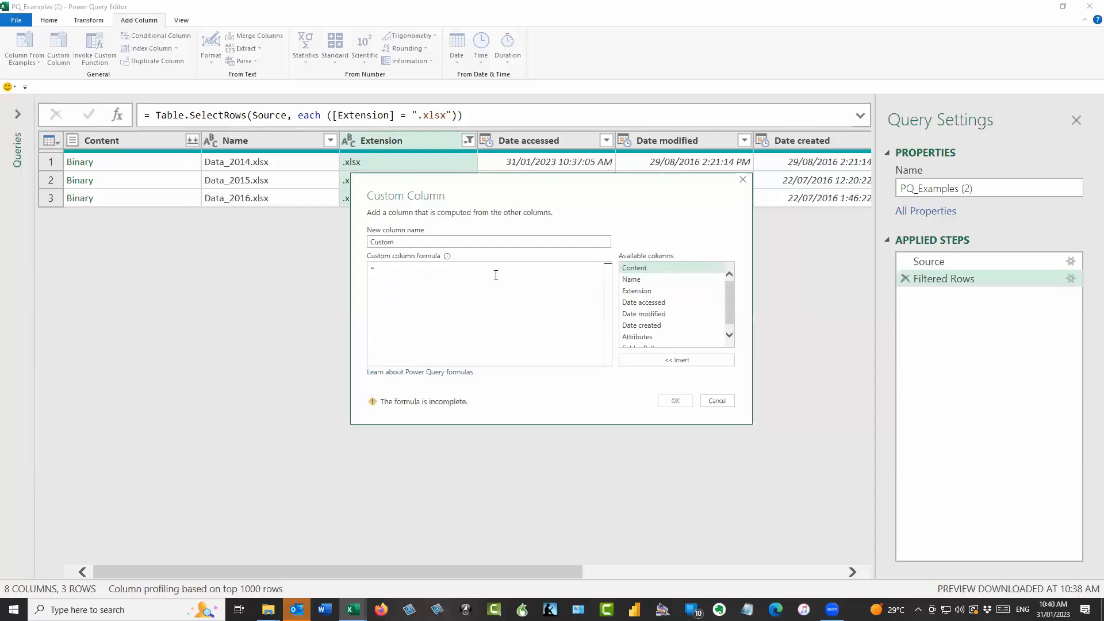
Step: Add the custom column with the formula Excel.Workbook([Content]), keeping the name Custom
{"action": "type", "text": "excel"}
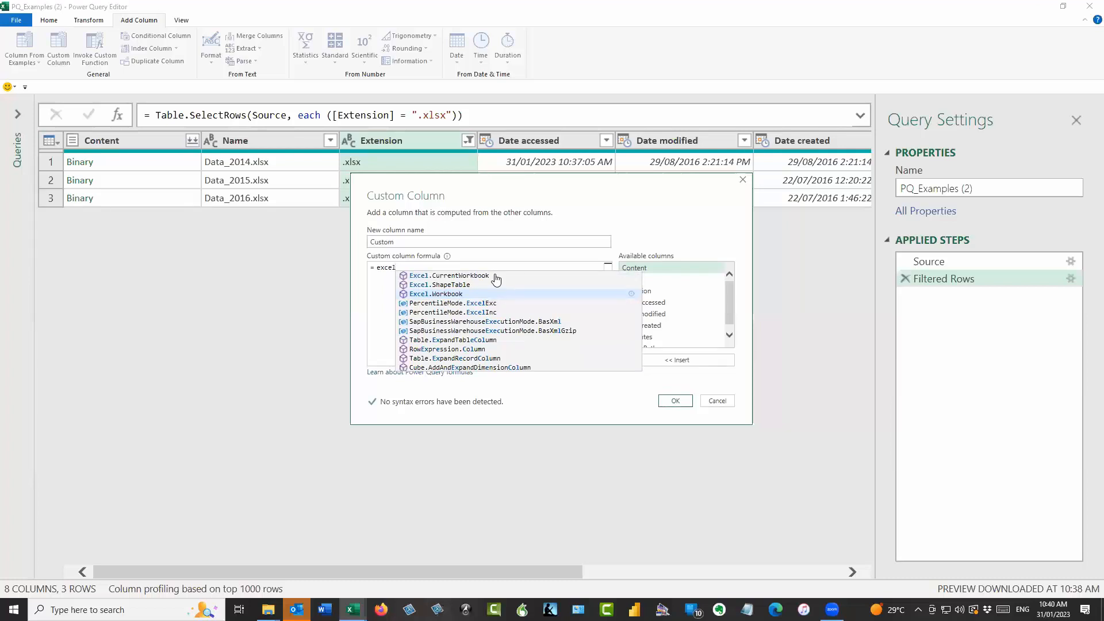
{"action": "type", "text": "w"}
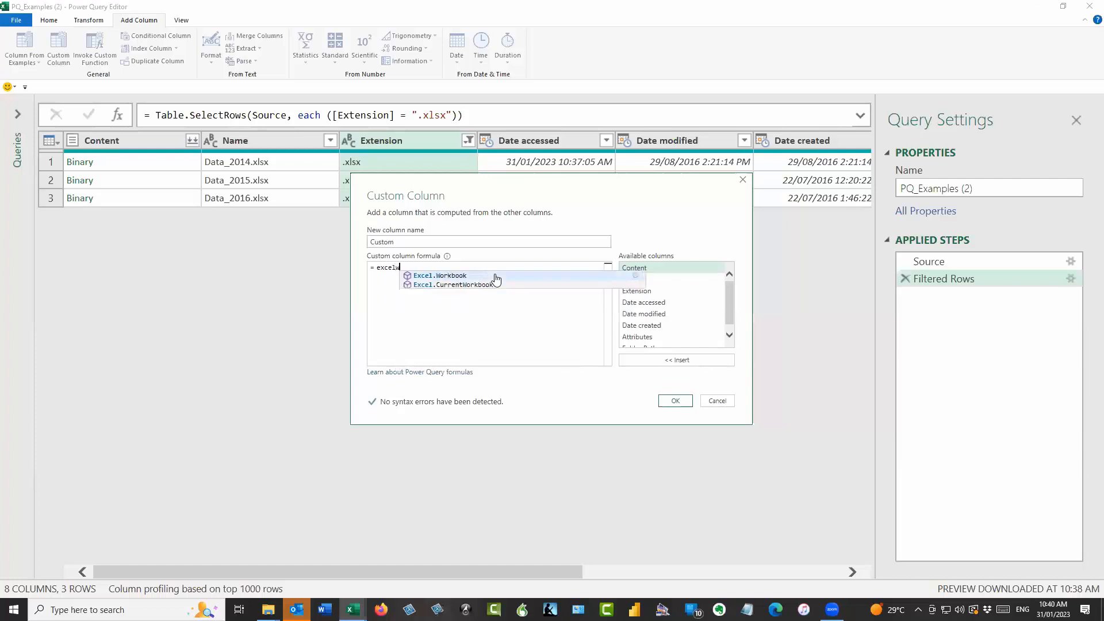
{"action": "left_click", "coordinate": [443, 277]}
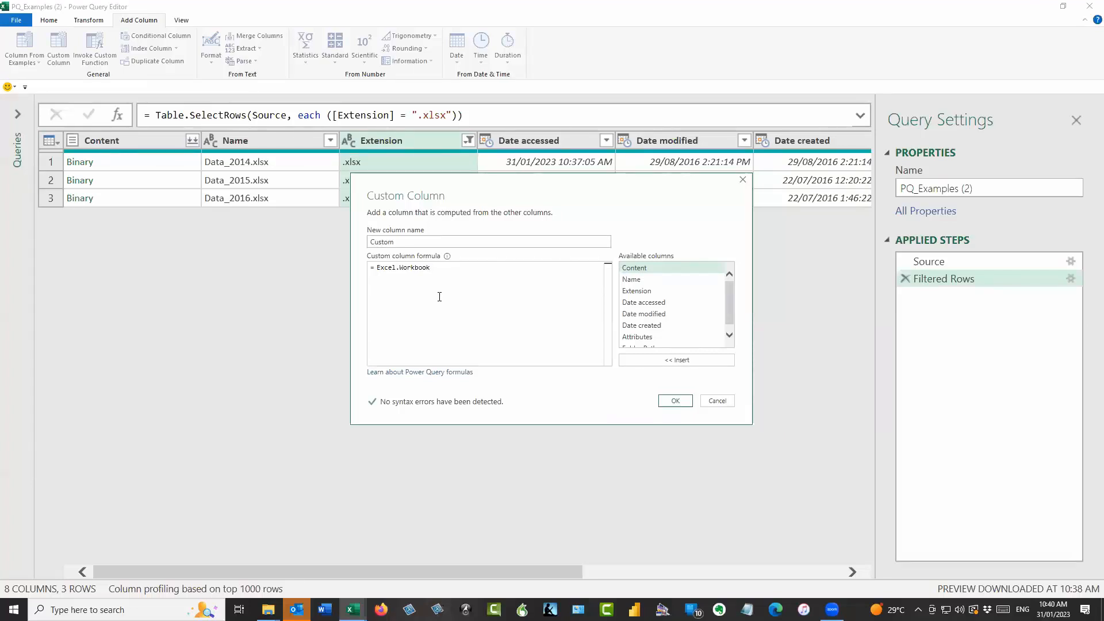
{"action": "type", "text": "("}
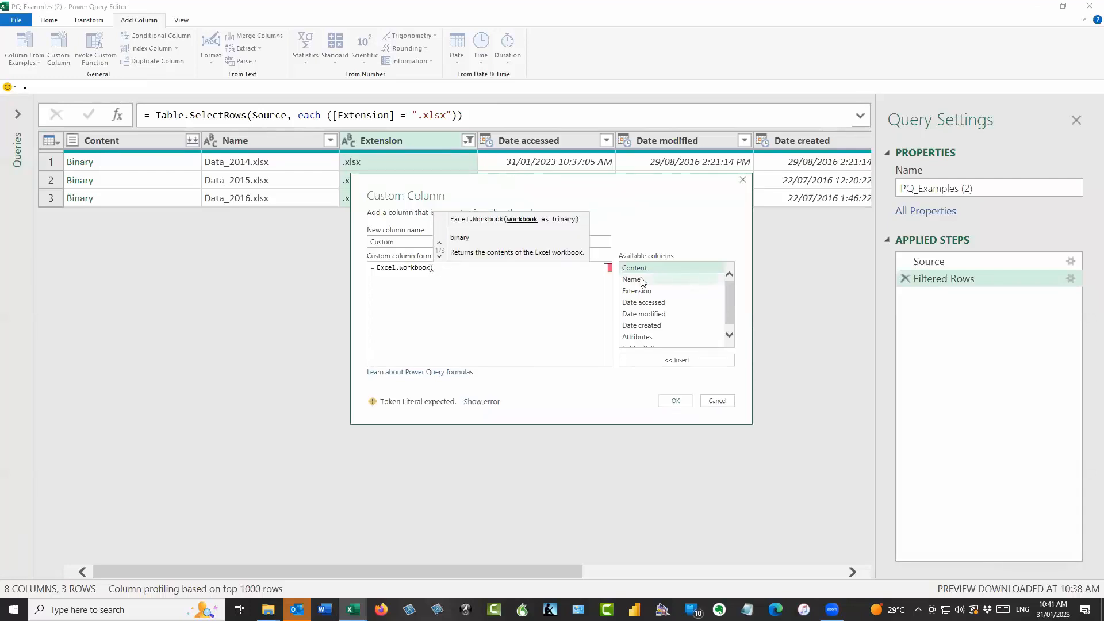
{"action": "double_click", "coordinate": [634, 267]}
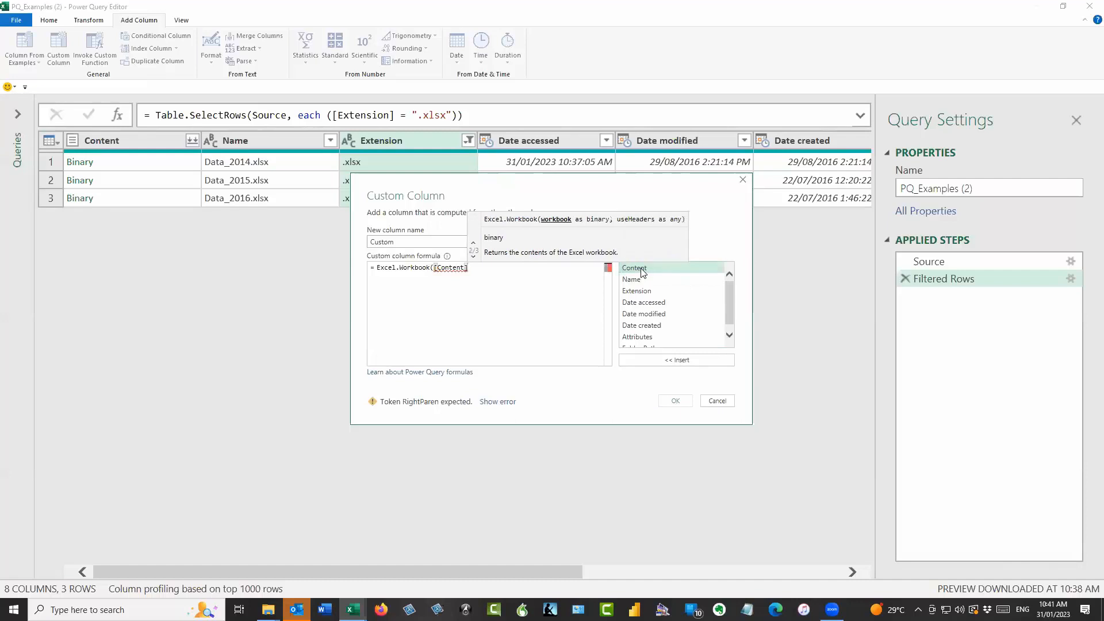
{"action": "type", "text": ")"}
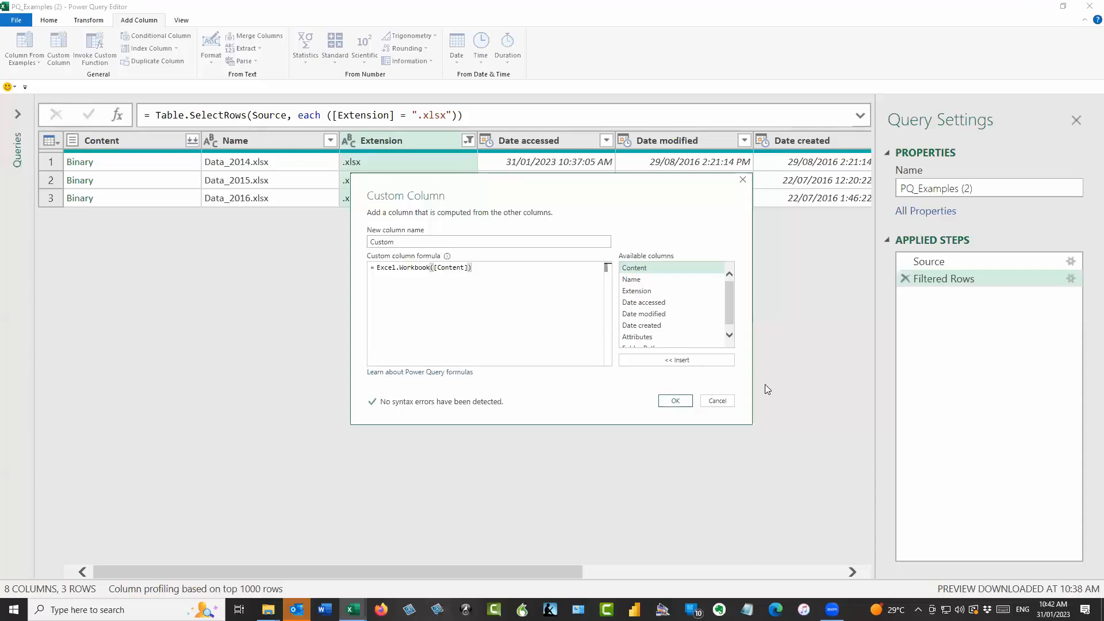
{"action": "left_click", "coordinate": [676, 400]}
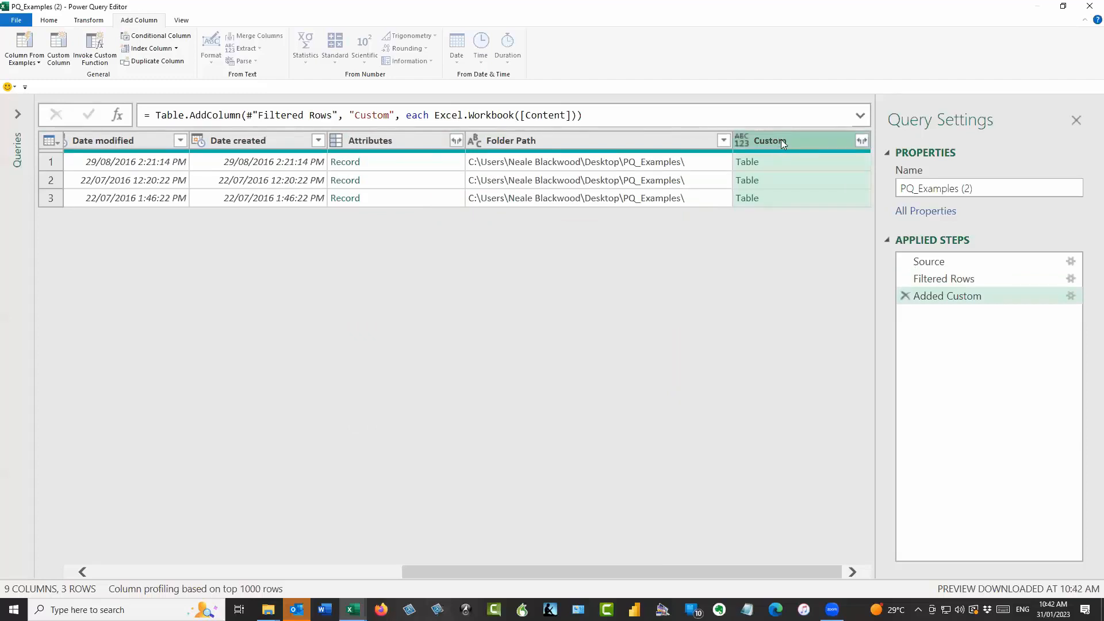
Step: Expand the Custom column into Name, Data, Item, Kind and Hidden without using the original column name as prefix
{"action": "left_click", "coordinate": [861, 142]}
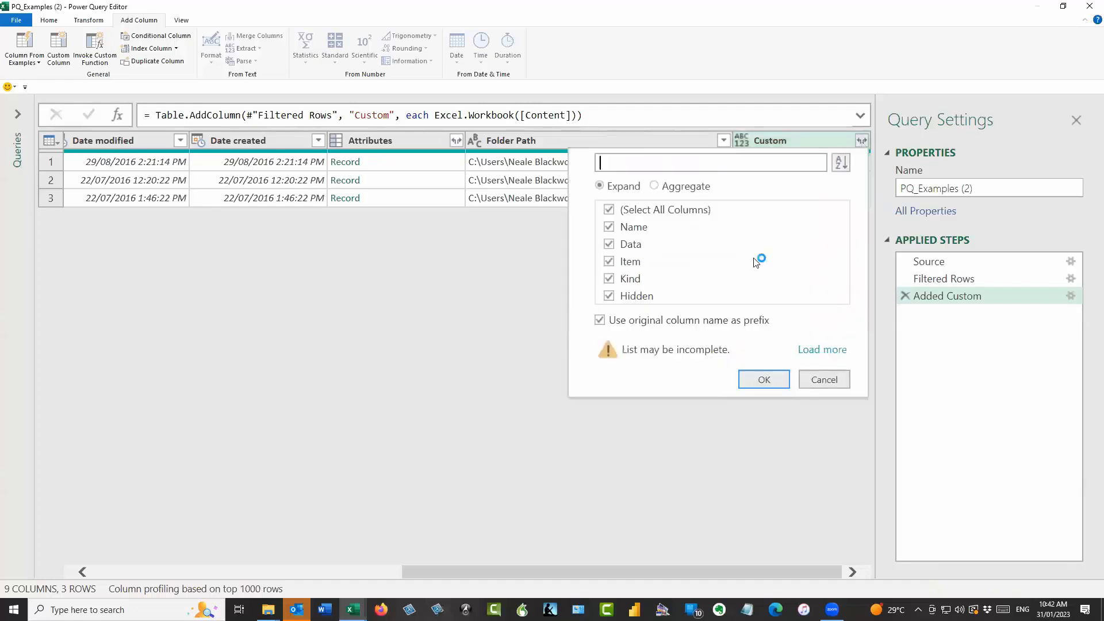
{"action": "left_click", "coordinate": [602, 321]}
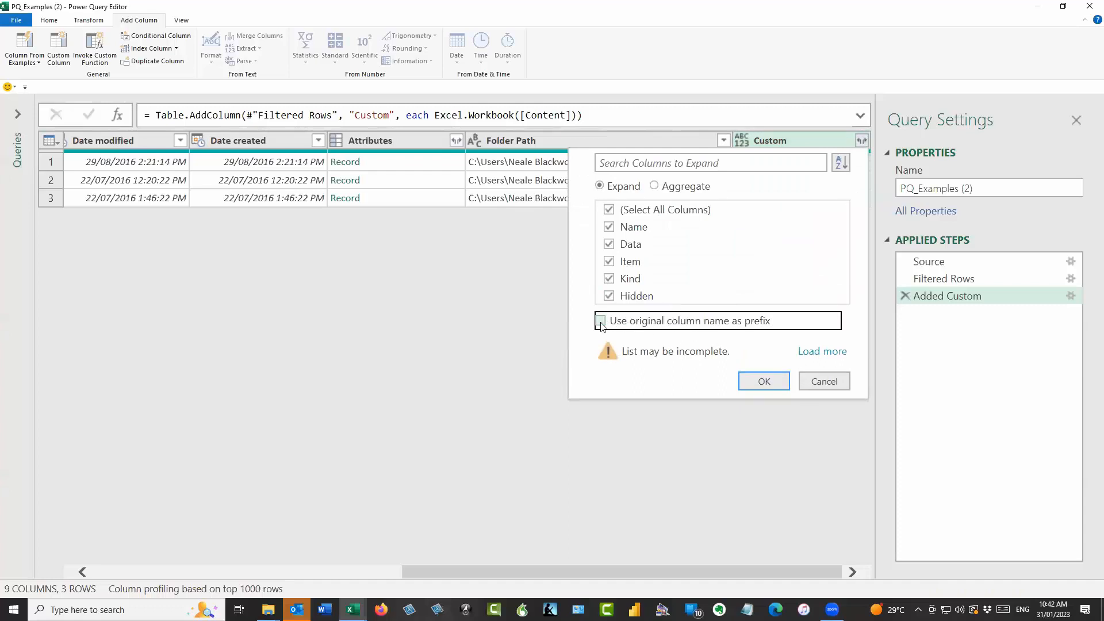
{"action": "left_click", "coordinate": [765, 381]}
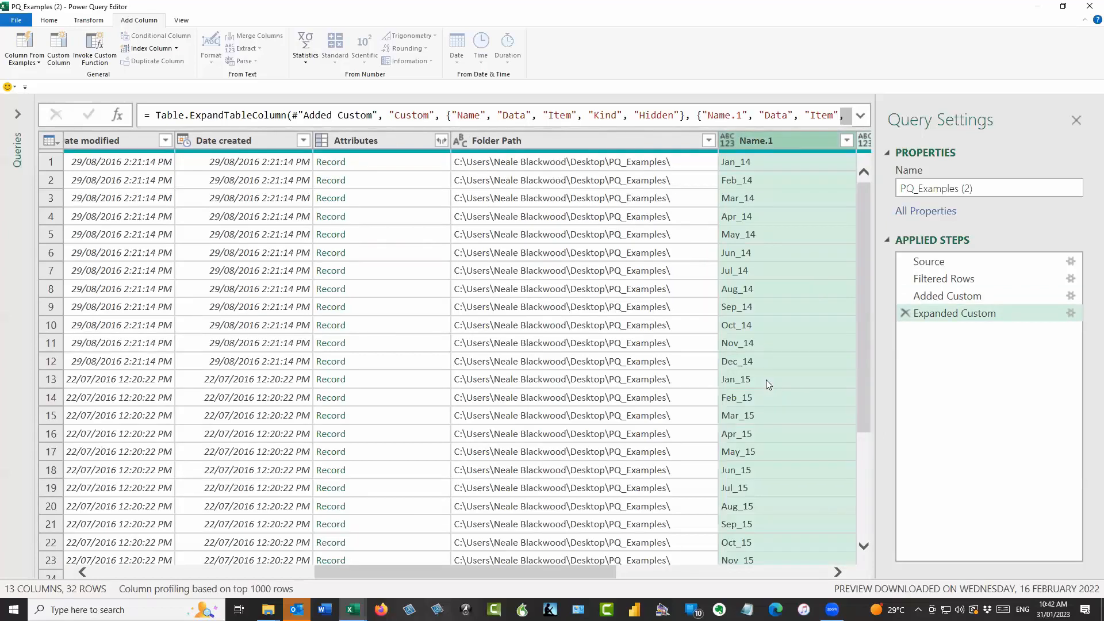
Step: Examine the expanded sheet columns from Name.1 to Hidden alongside the existing file detail columns
{"action": "left_click", "coordinate": [837, 572]}
{"action": "left_click", "coordinate": [838, 572]}
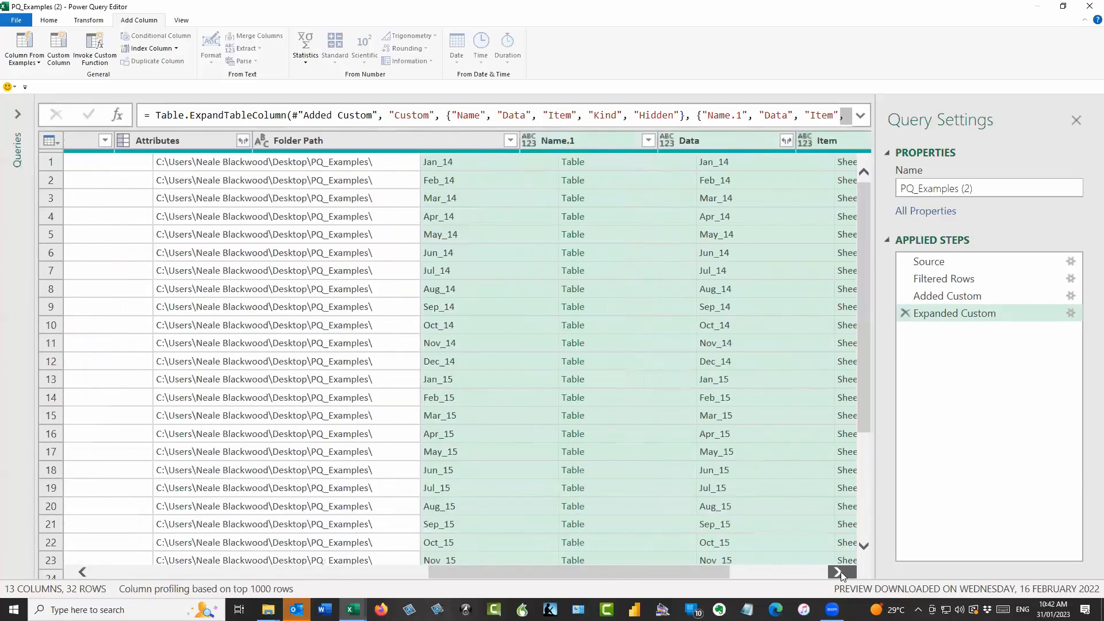
{"action": "left_click", "coordinate": [838, 572]}
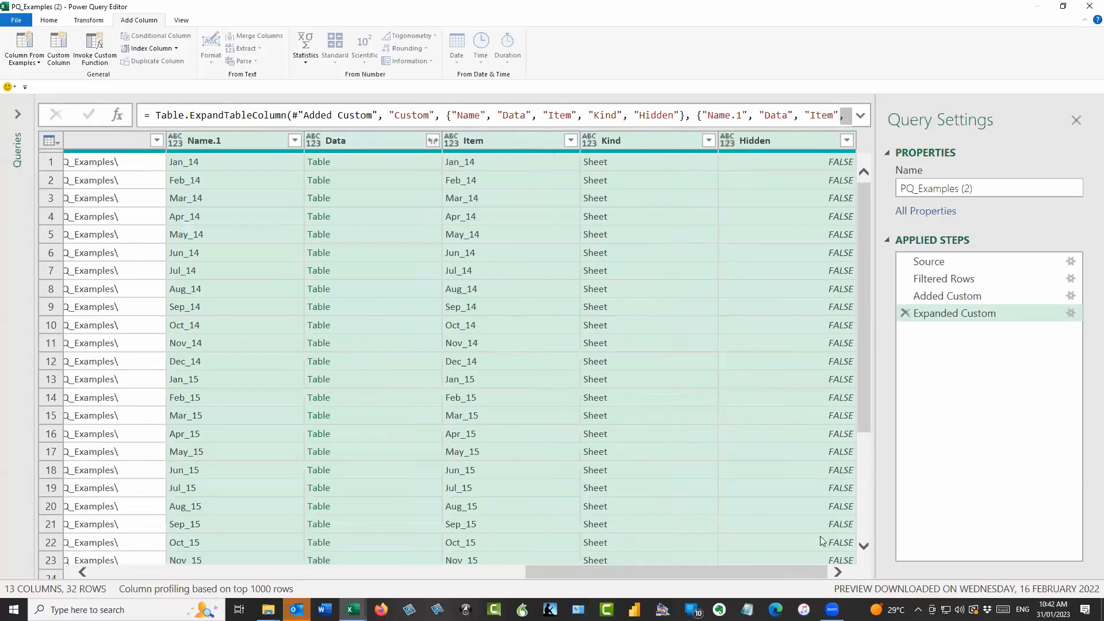
{"action": "left_click", "coordinate": [82, 572]}
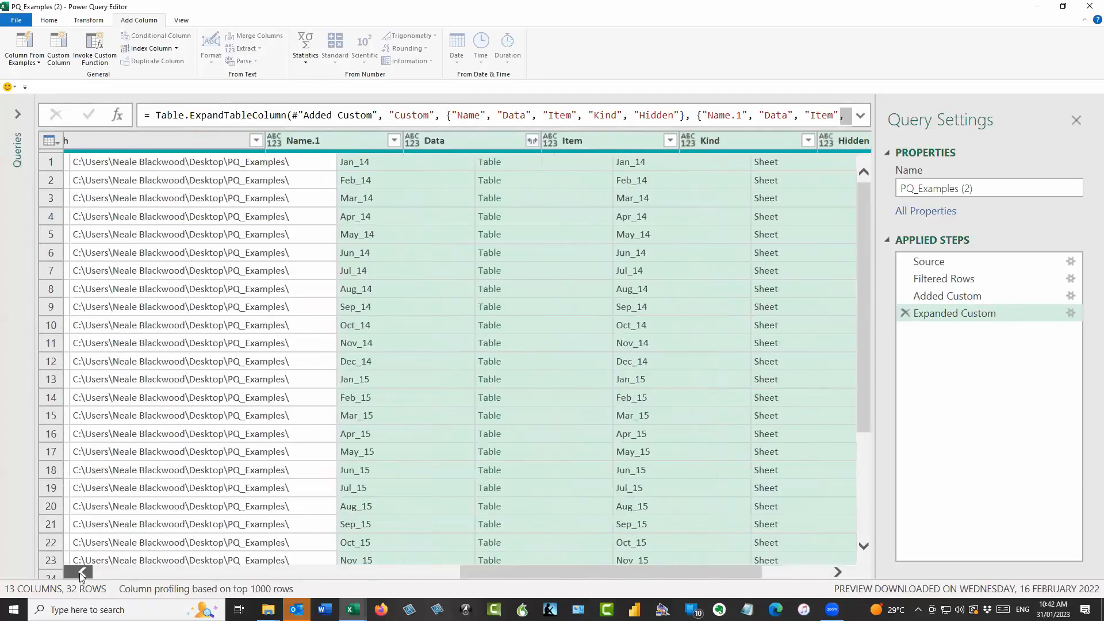
{"action": "left_click", "coordinate": [82, 572]}
{"action": "left_click", "coordinate": [82, 572]}
{"action": "left_click", "coordinate": [82, 572]}
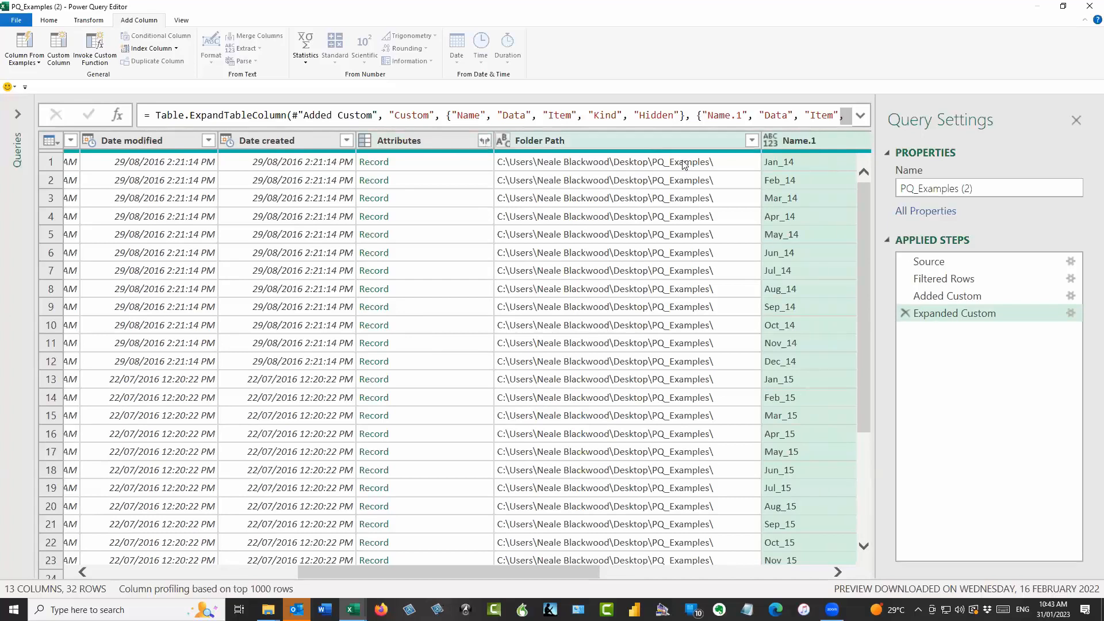
Step: Expand the tables in the Data column into Column1 to Column4 without the original column name as prefix
{"action": "left_click", "coordinate": [838, 571]}
{"action": "left_click", "coordinate": [838, 572]}
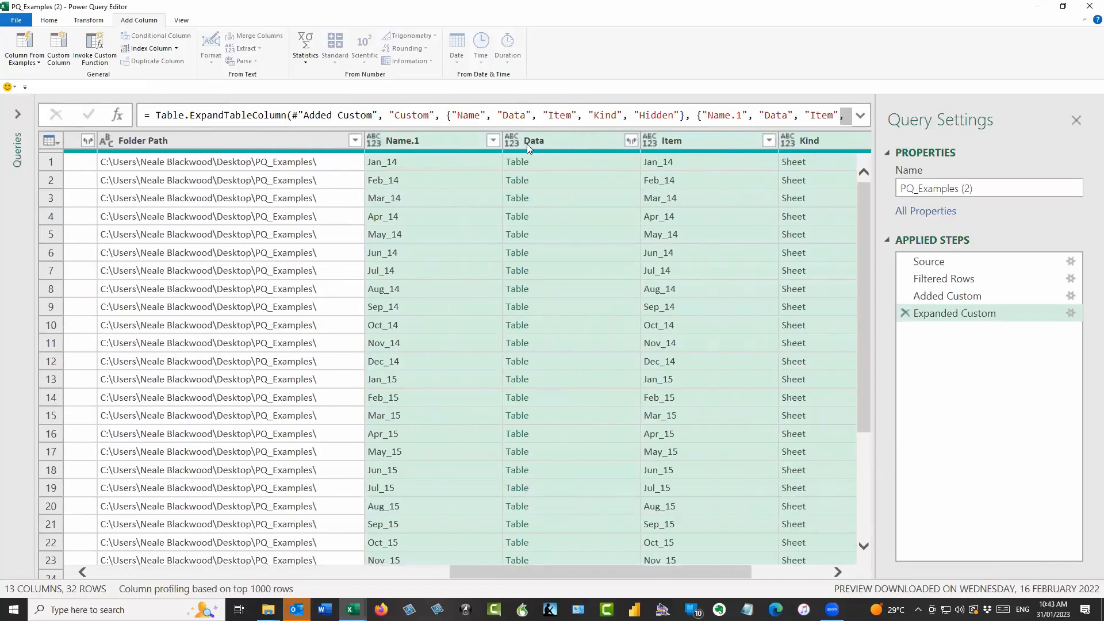
{"action": "left_click", "coordinate": [599, 144]}
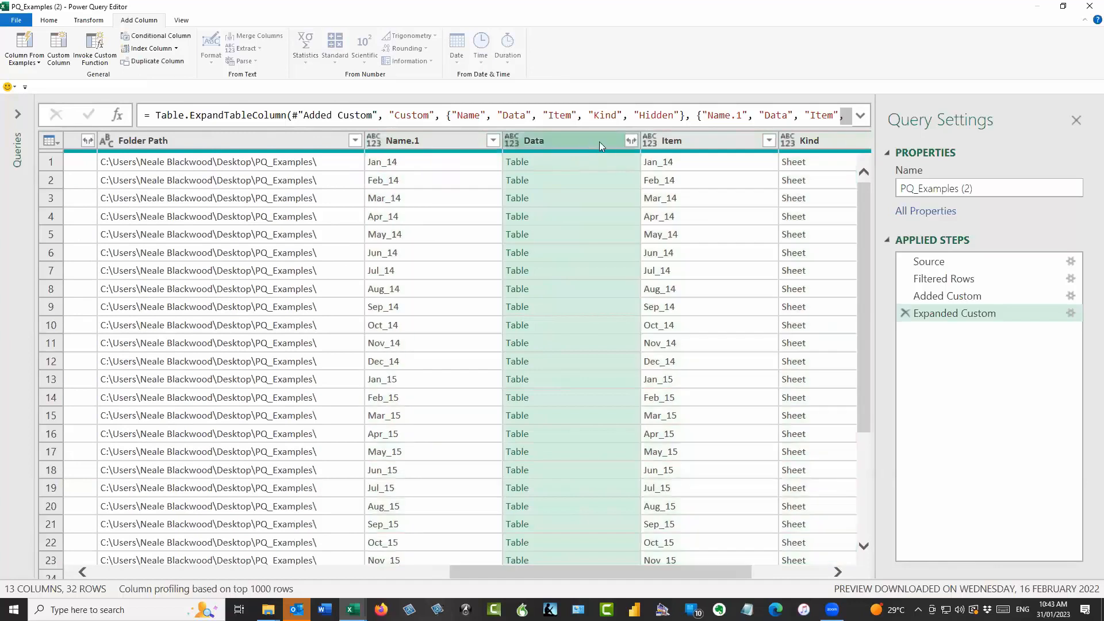
{"action": "left_click", "coordinate": [631, 140]}
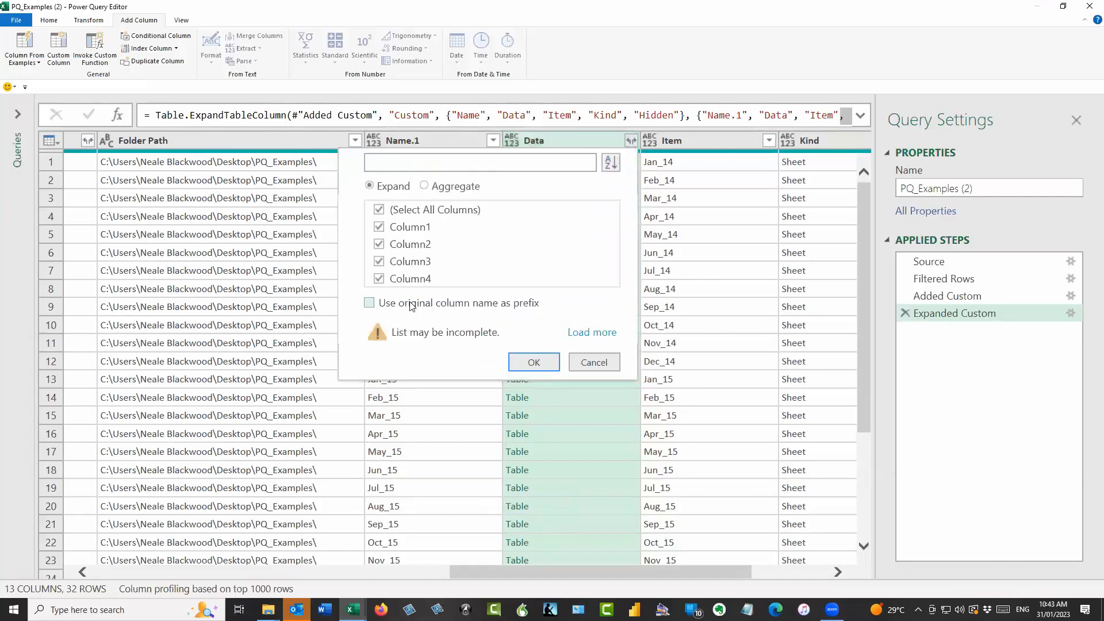
{"action": "left_click", "coordinate": [544, 364]}
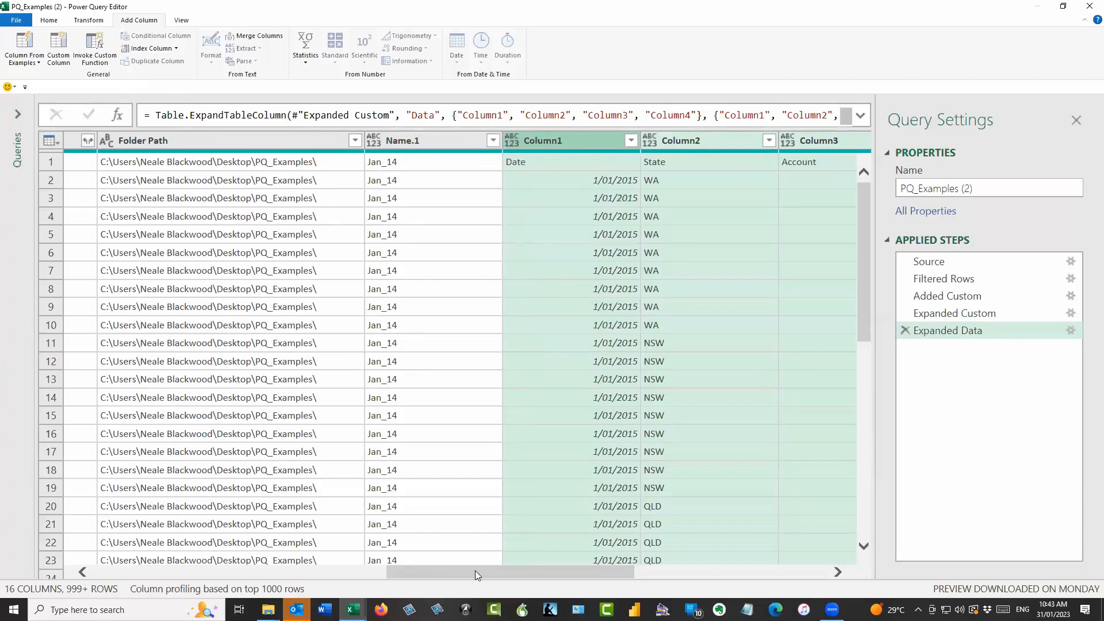
Step: Remove all the file detail columns from Content through Folder Path
{"action": "left_click_drag", "start_coordinate": [477, 572], "coordinate": [156, 585]}
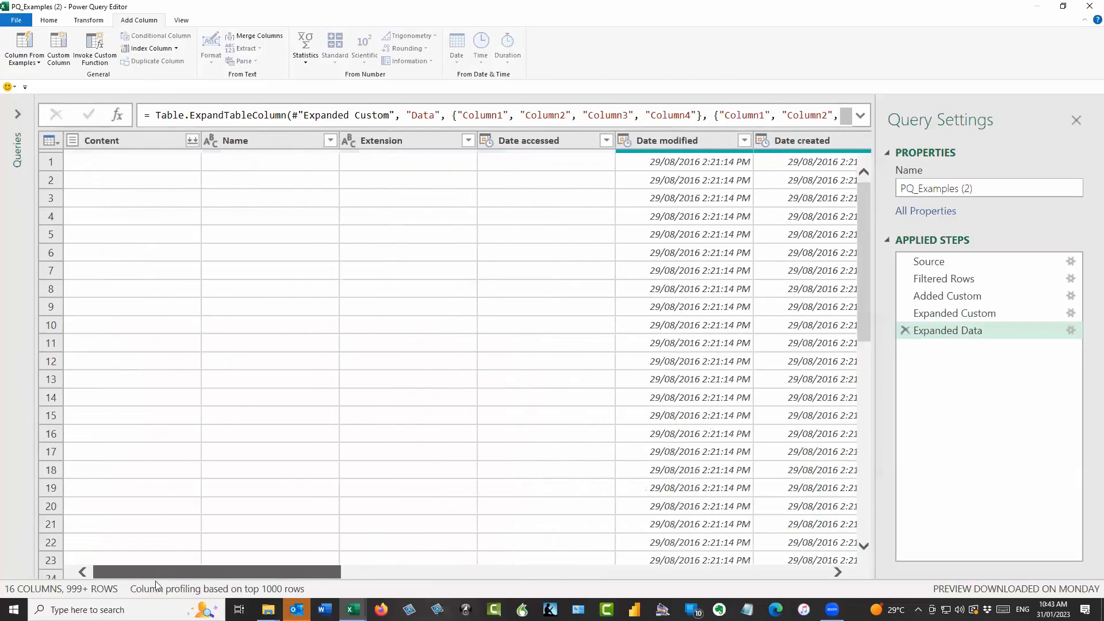
{"action": "left_click", "coordinate": [123, 143]}
{"action": "left_click", "coordinate": [837, 571]}
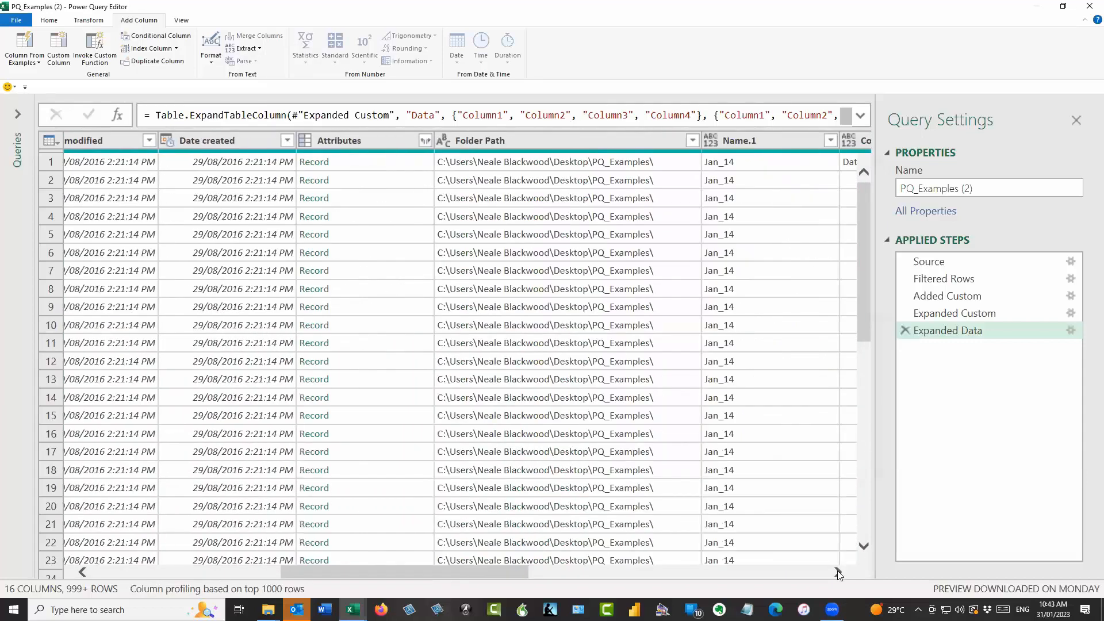
{"action": "left_click", "coordinate": [838, 573]}
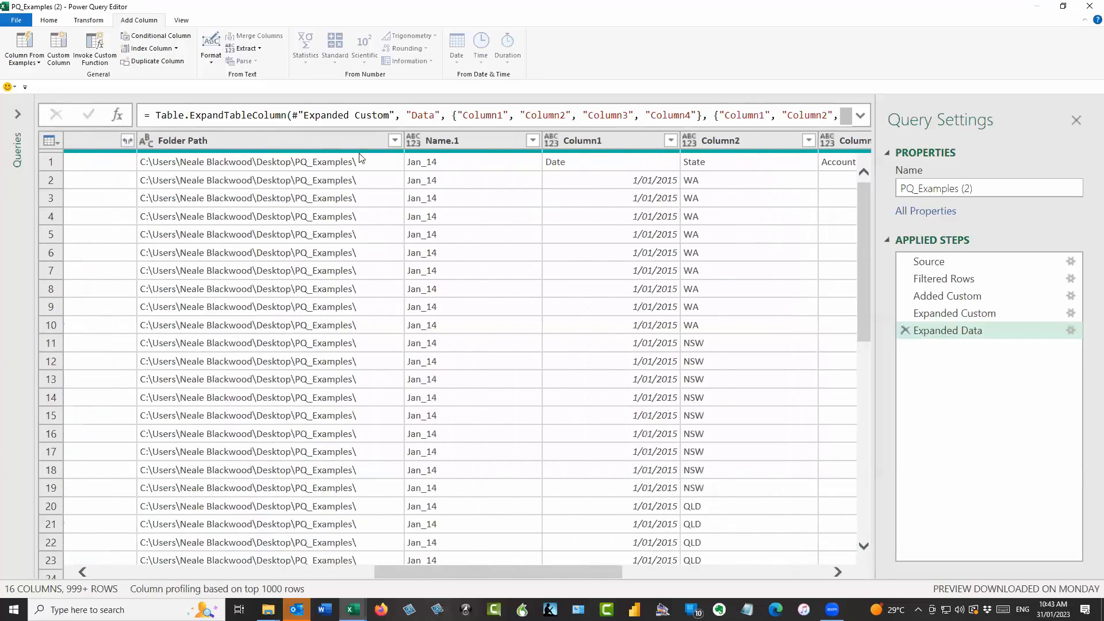
{"action": "left_click", "coordinate": [349, 141], "text": "shift"}
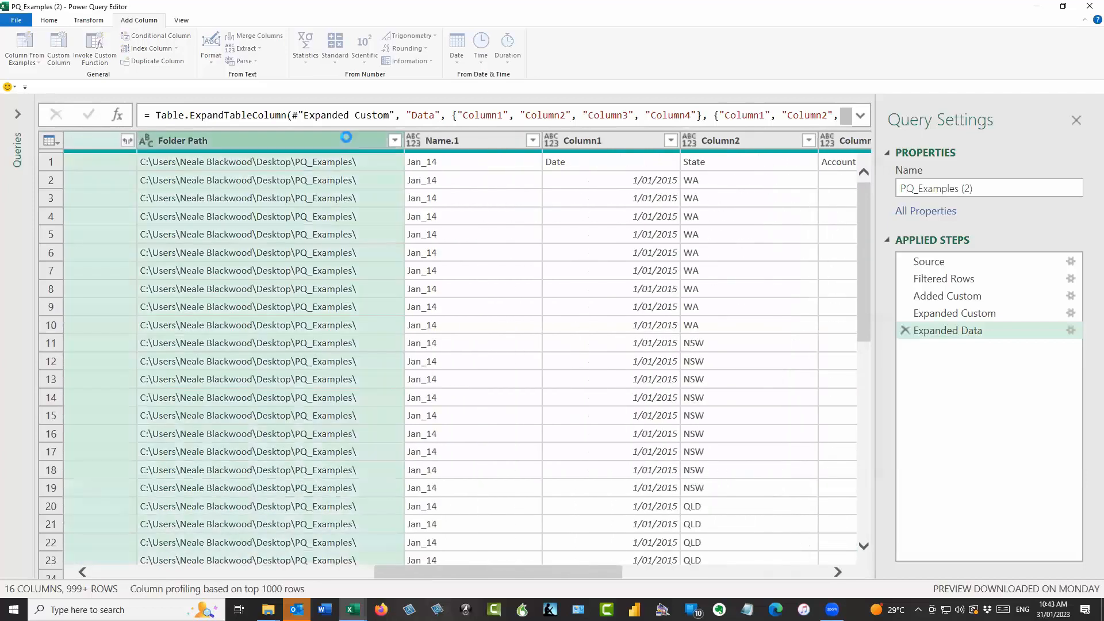
{"action": "key", "text": "Delete"}
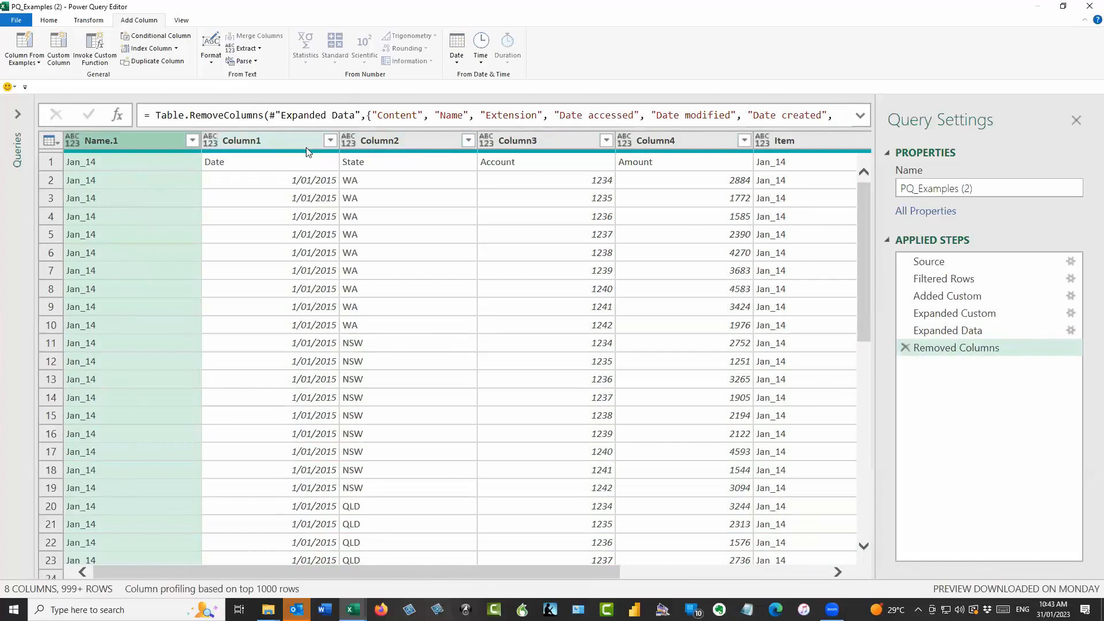
Step: Remove the Item, Kind and Hidden columns from the end of the table
{"action": "left_click", "coordinate": [837, 571]}
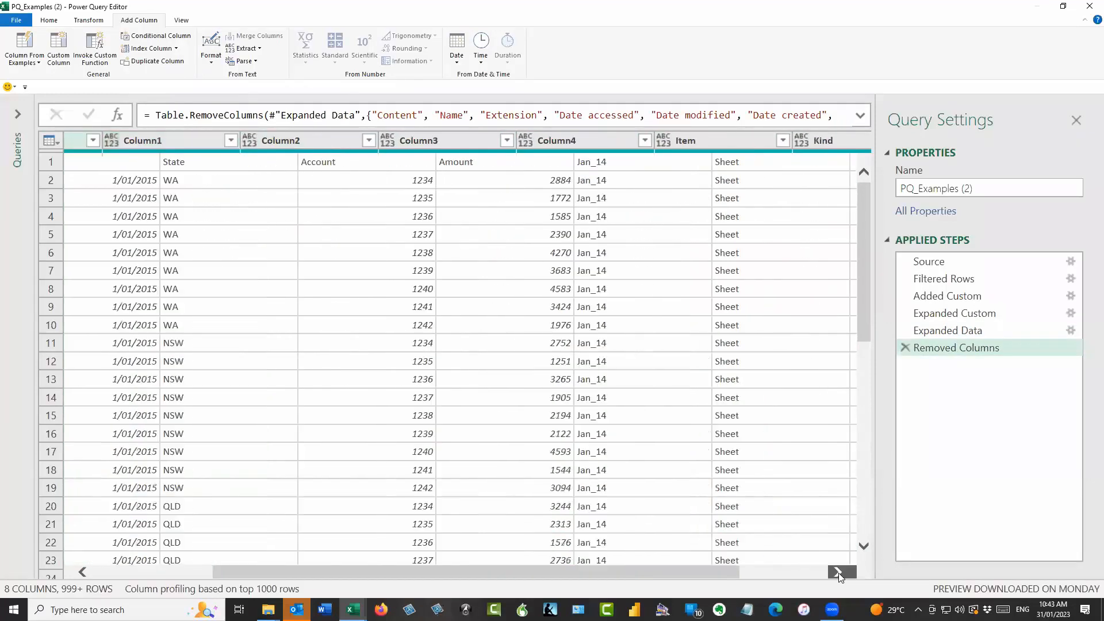
{"action": "left_click", "coordinate": [504, 144]}
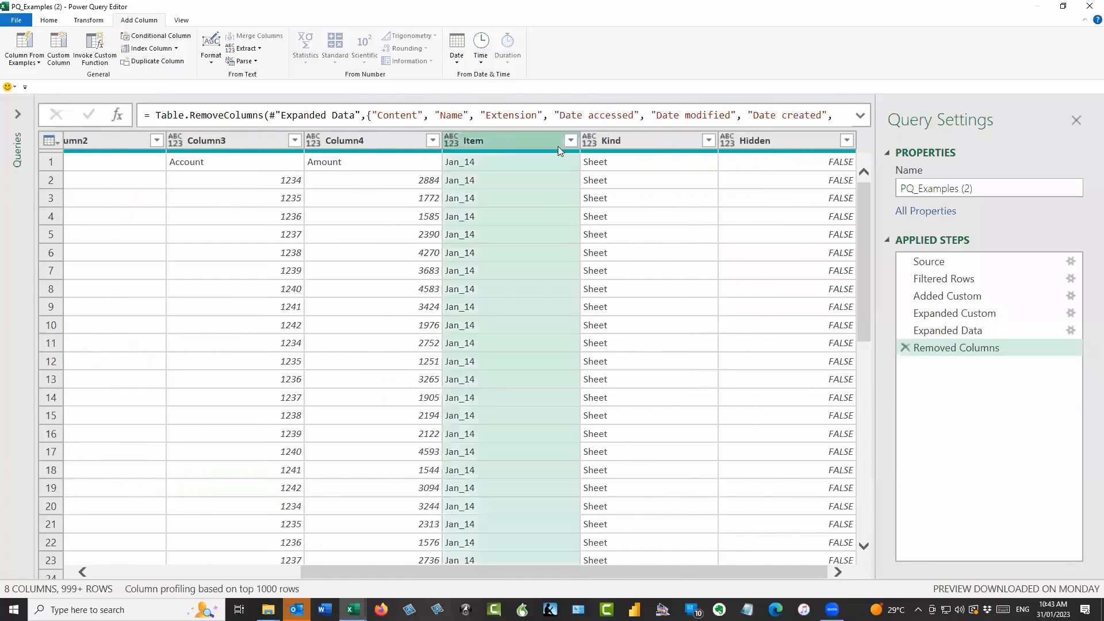
{"action": "left_click", "coordinate": [774, 139], "text": "shift"}
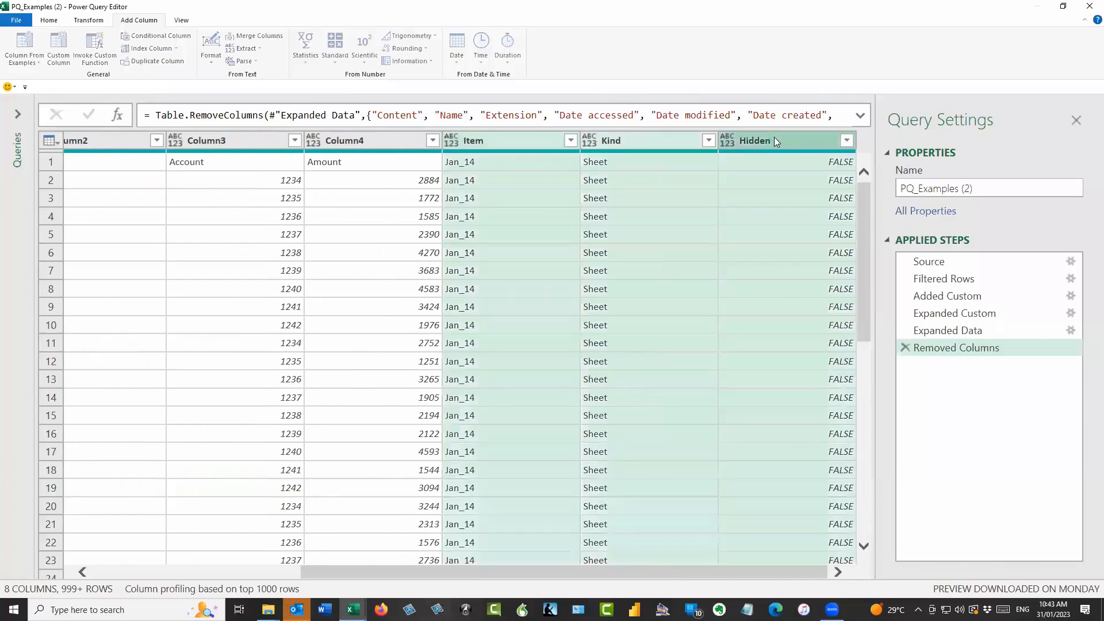
{"action": "key", "text": "Delete"}
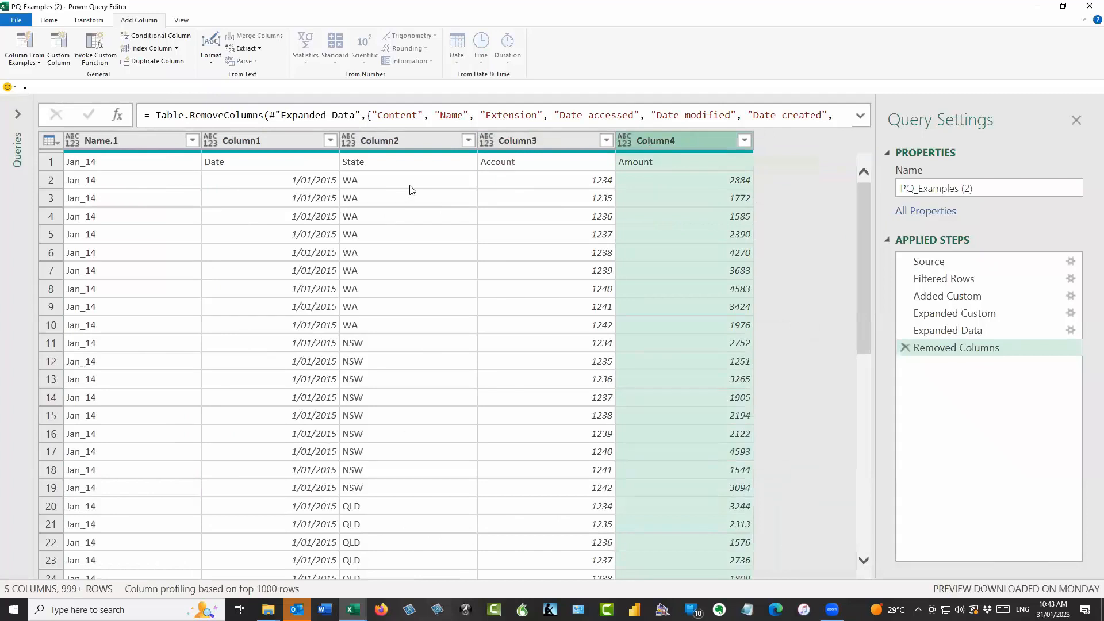
Step: Examine the first-row entries in Name.1, Column1, Column2 and Column3 as possible column headings
{"action": "left_click", "coordinate": [233, 169]}
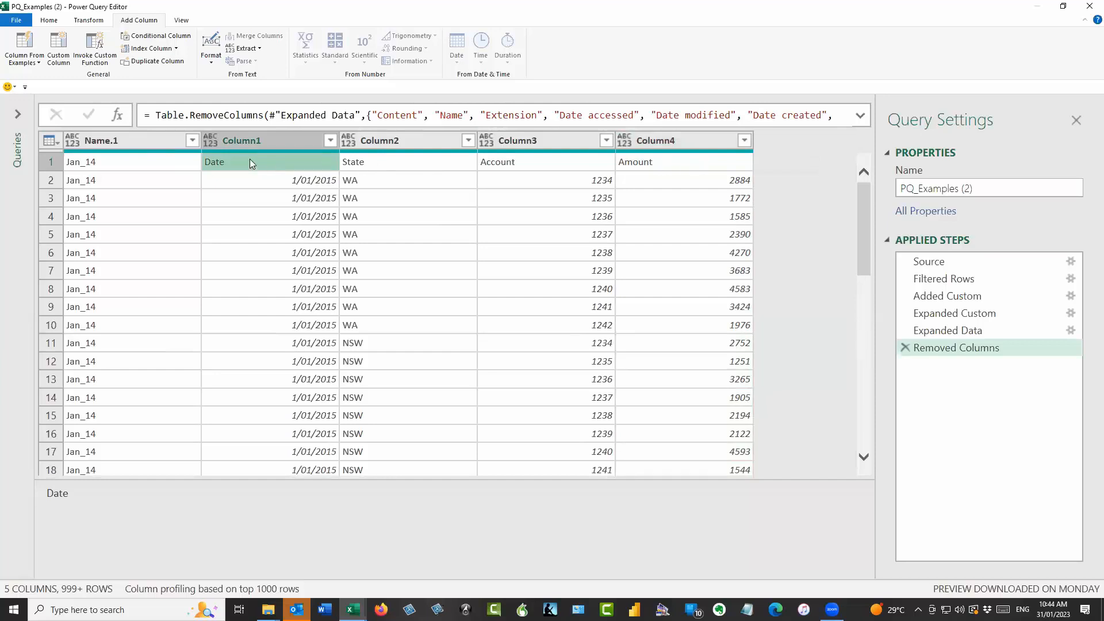
{"action": "left_click", "coordinate": [149, 162]}
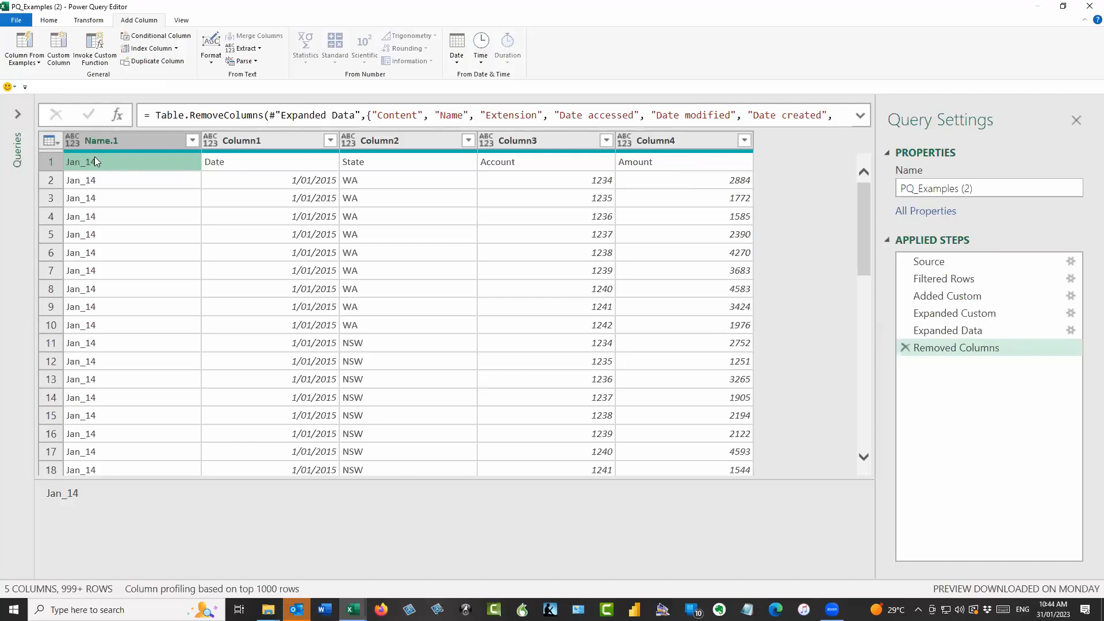
{"action": "left_click", "coordinate": [249, 163]}
{"action": "left_click", "coordinate": [404, 168]}
{"action": "left_click", "coordinate": [502, 172]}
{"action": "left_click", "coordinate": [153, 162]}
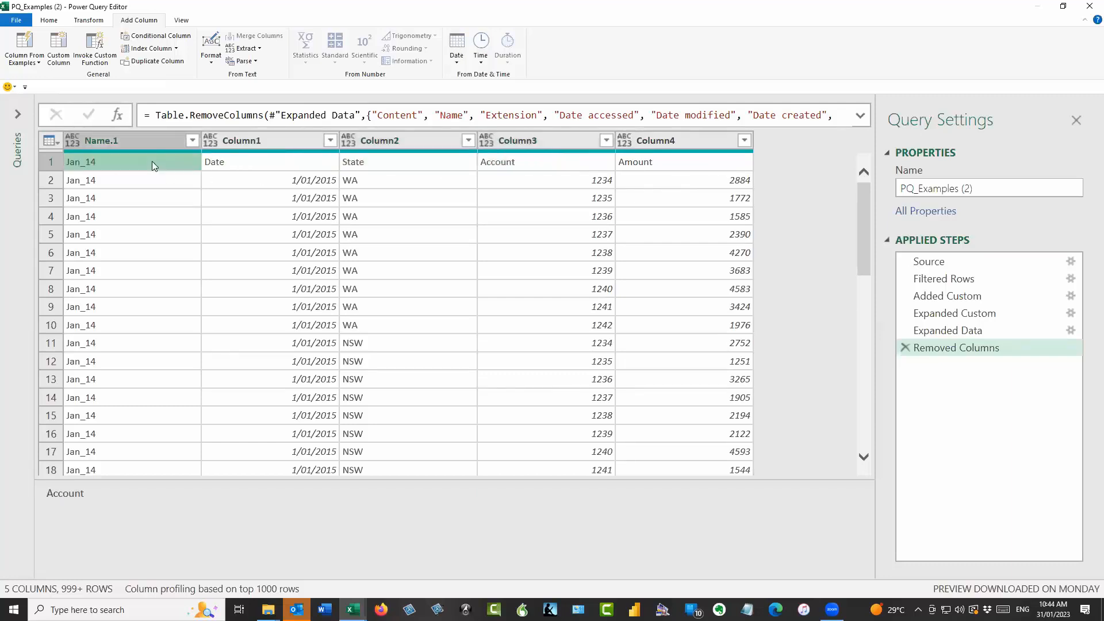
Step: Rename the Name.1 column to Date and remove Column1 from the query
{"action": "double_click", "coordinate": [97, 140]}
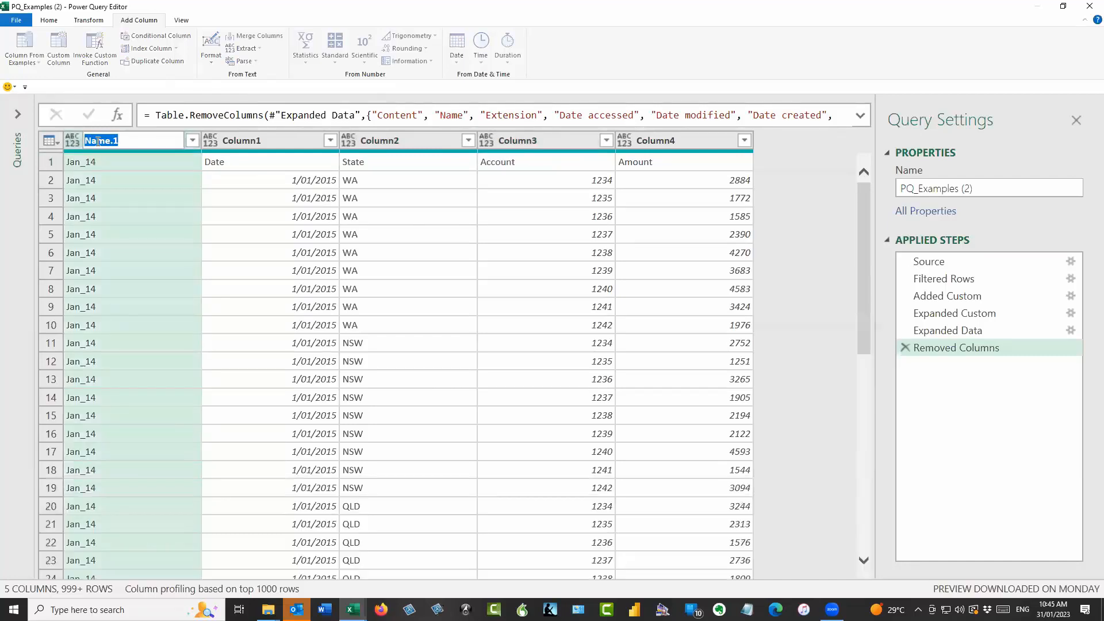
{"action": "type", "text": "Date"}
{"action": "key", "text": "Return"}
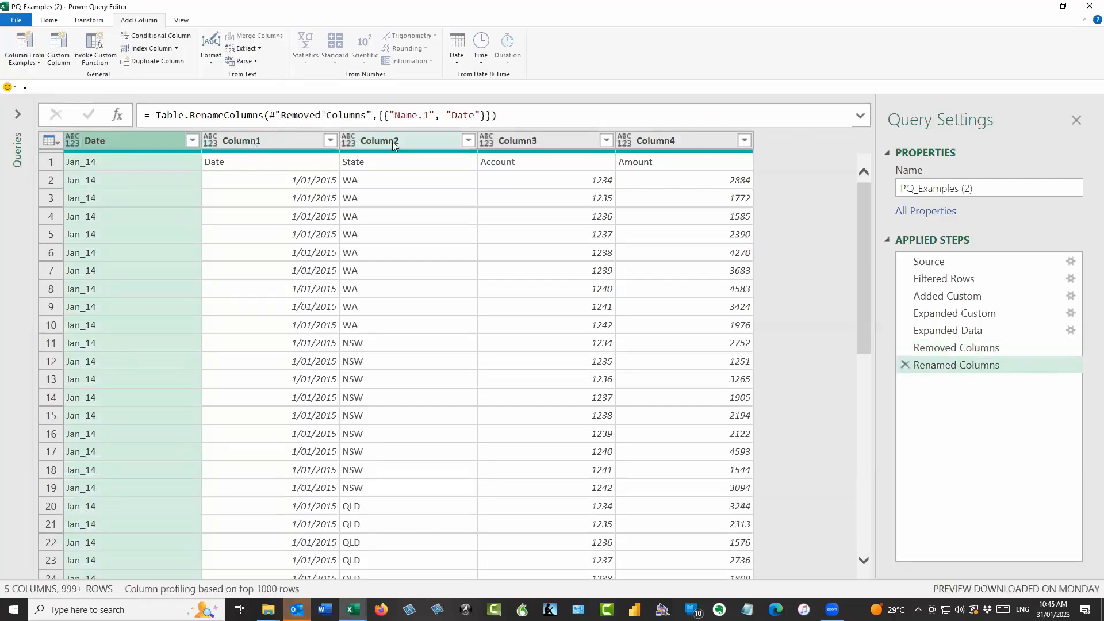
{"action": "left_click", "coordinate": [255, 141]}
{"action": "right_click", "coordinate": [254, 142]}
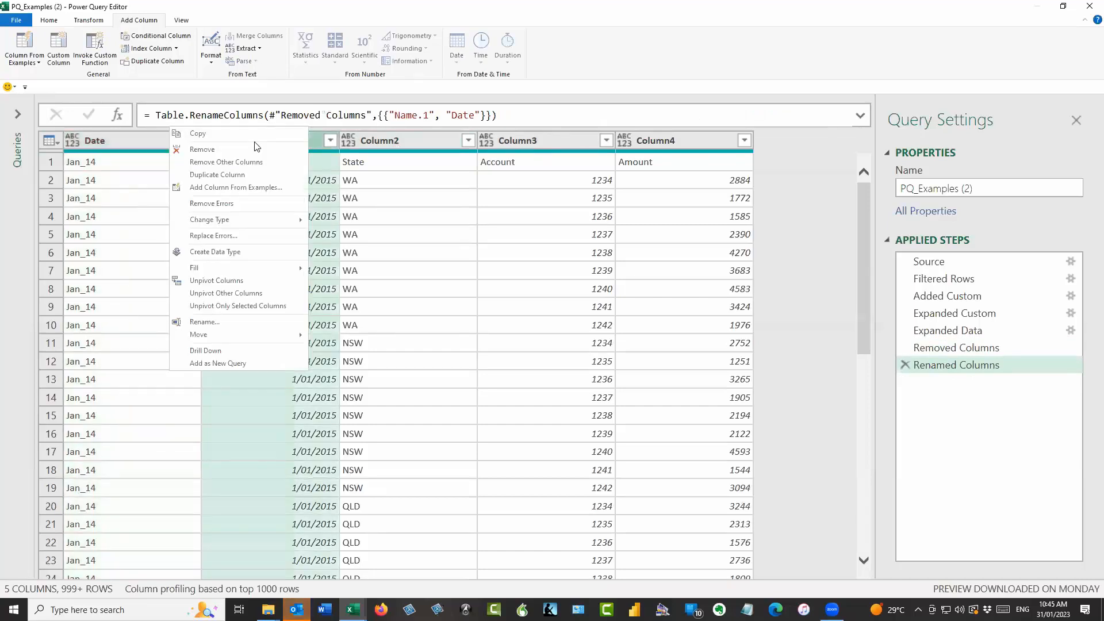
{"action": "left_click", "coordinate": [204, 150]}
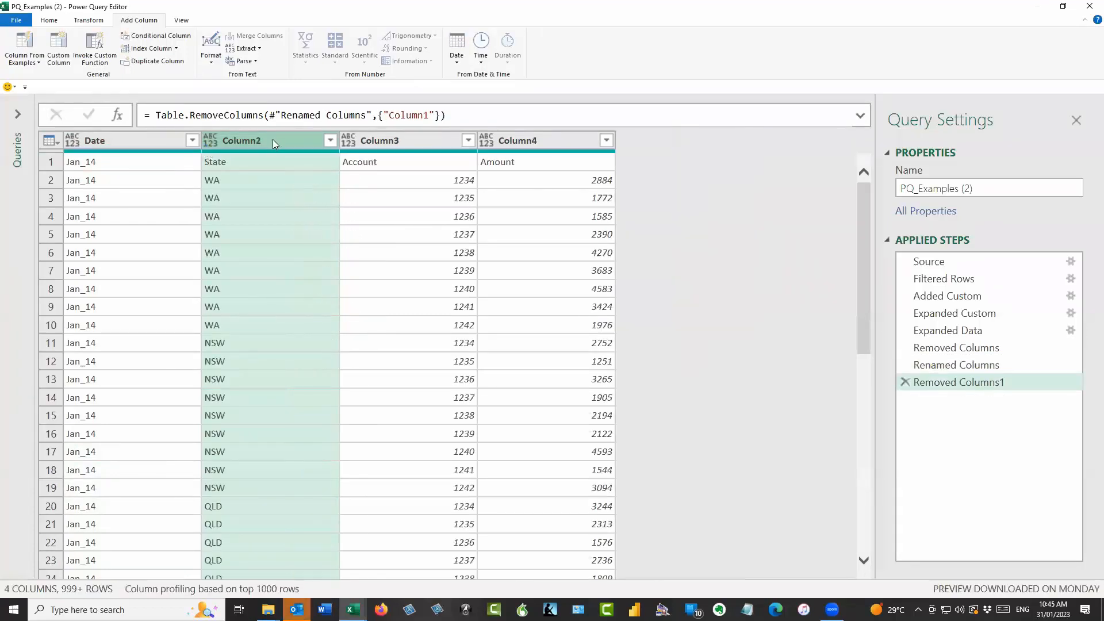
Step: Rename Column2 to State, Column3 to Account and Column4 to Amount
{"action": "double_click", "coordinate": [248, 141]}
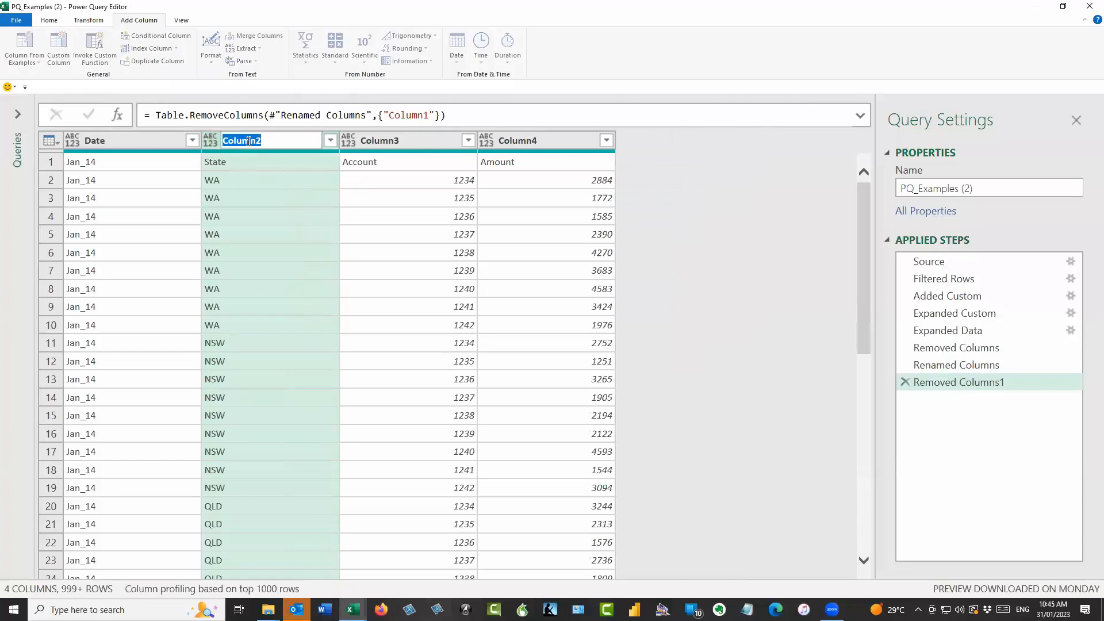
{"action": "type", "text": "State"}
{"action": "key", "text": "Return"}
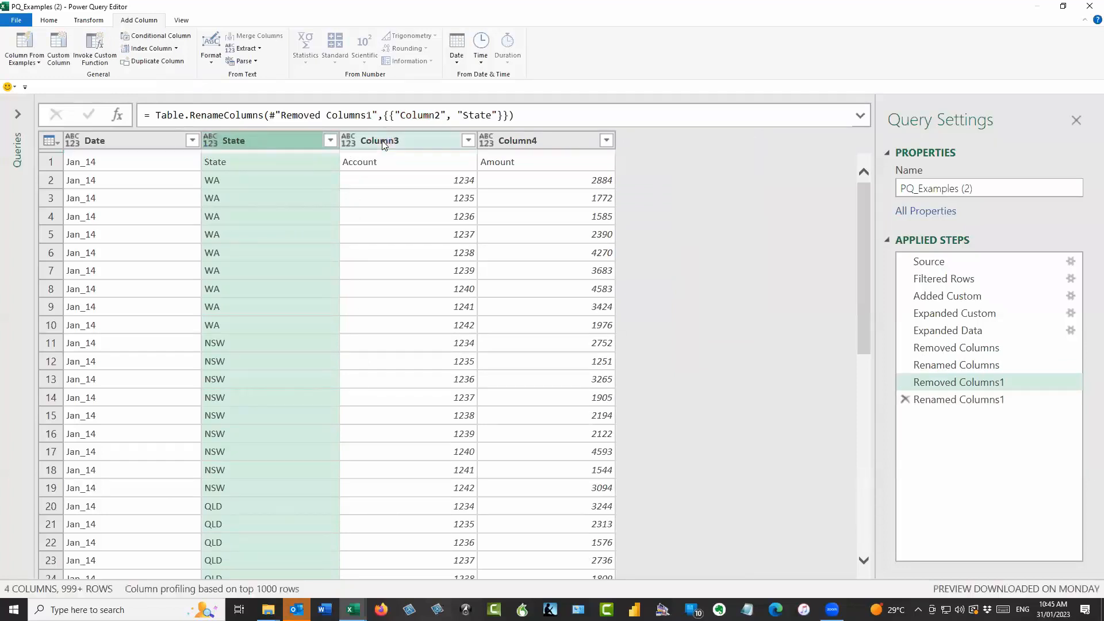
{"action": "double_click", "coordinate": [383, 140]}
{"action": "type", "text": "A"}
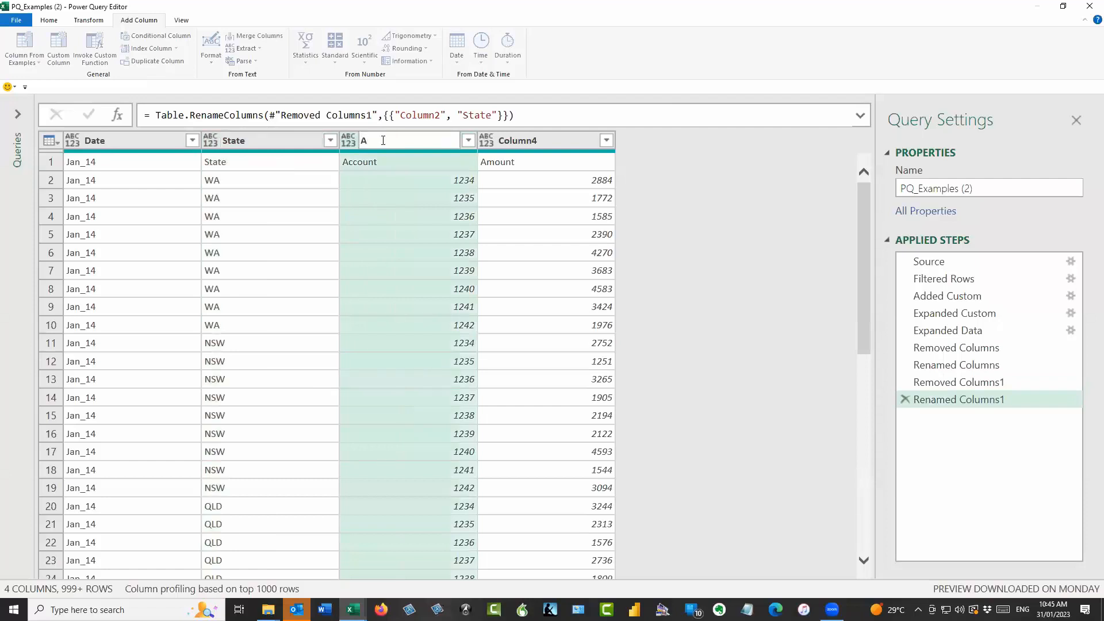
{"action": "type", "text": "ccount"}
{"action": "key", "text": "Return"}
{"action": "double_click", "coordinate": [517, 140]}
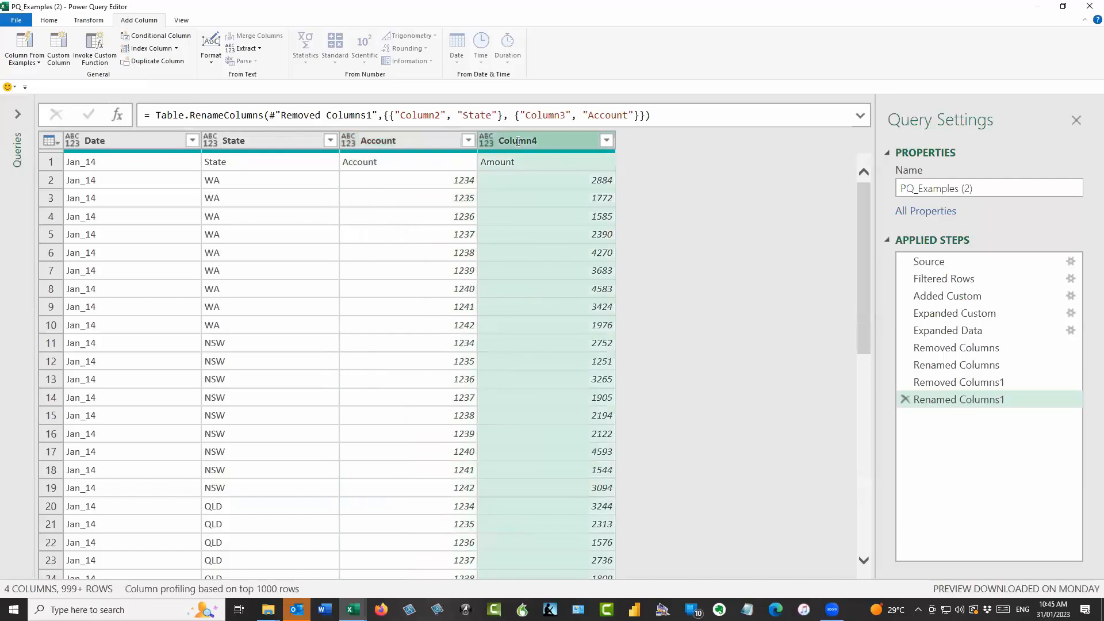
{"action": "type", "text": "Amount"}
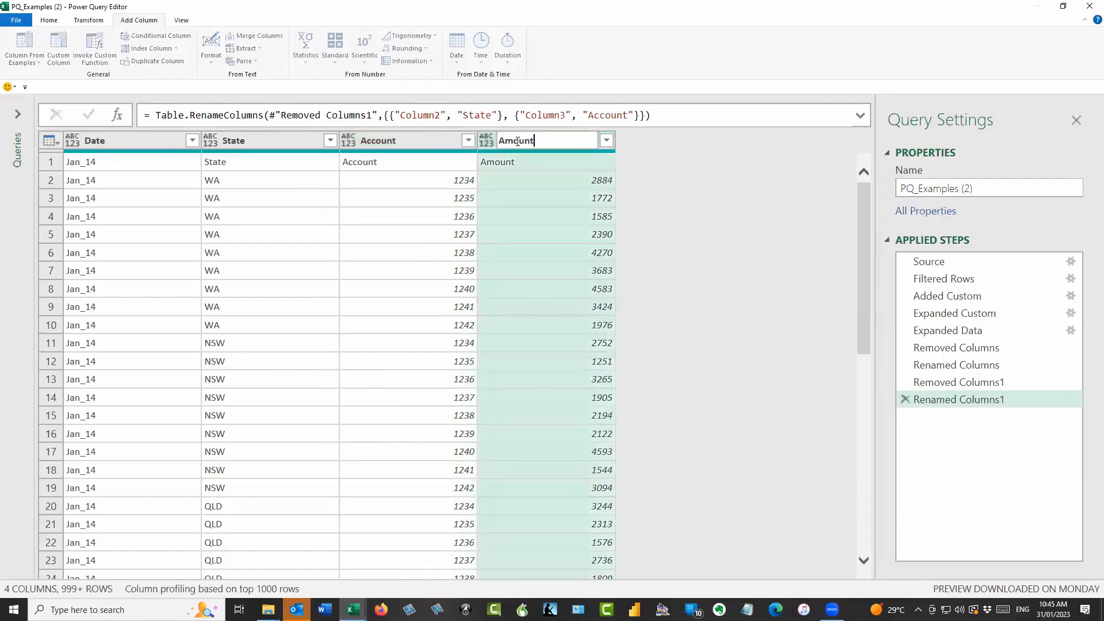
{"action": "key", "text": "Return"}
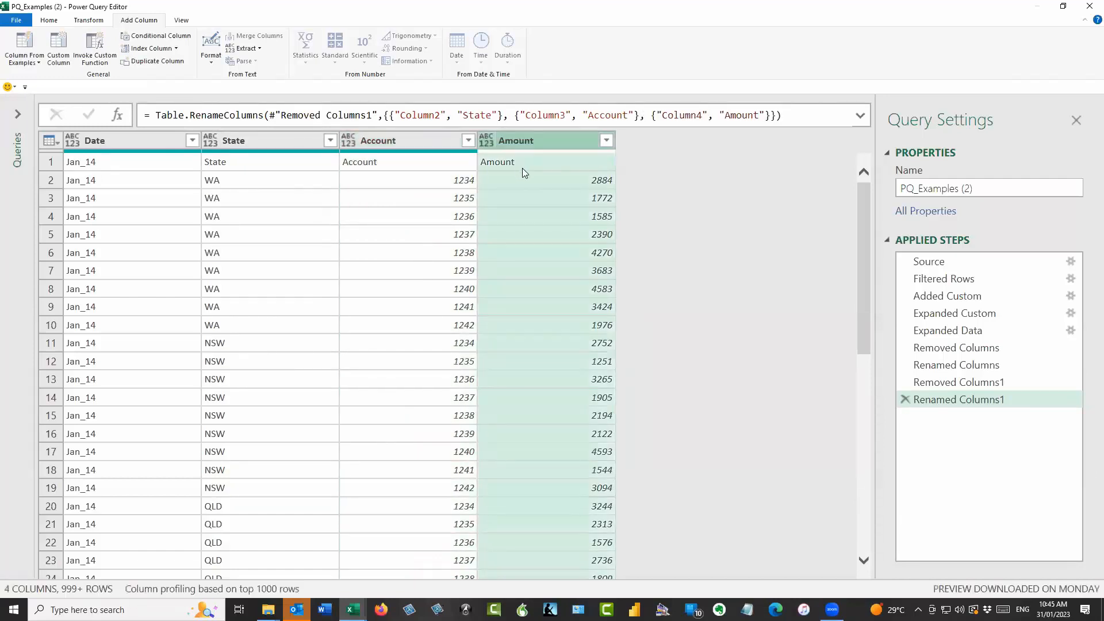
Step: Filter the State column to exclude the repeated heading rows containing the value State
{"action": "left_click", "coordinate": [273, 169]}
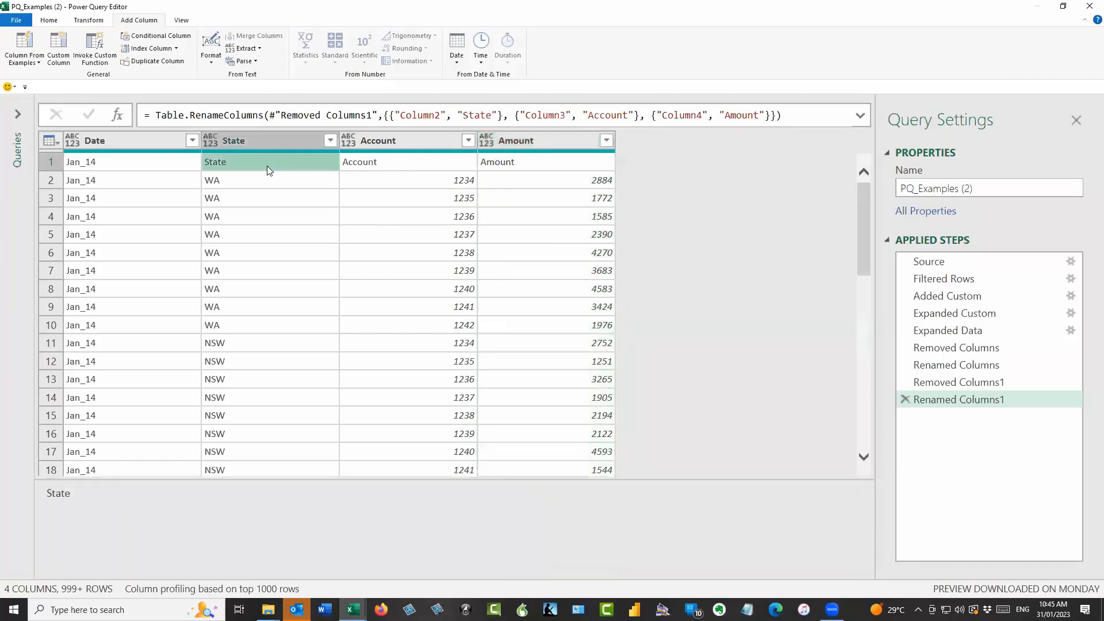
{"action": "left_click", "coordinate": [331, 141]}
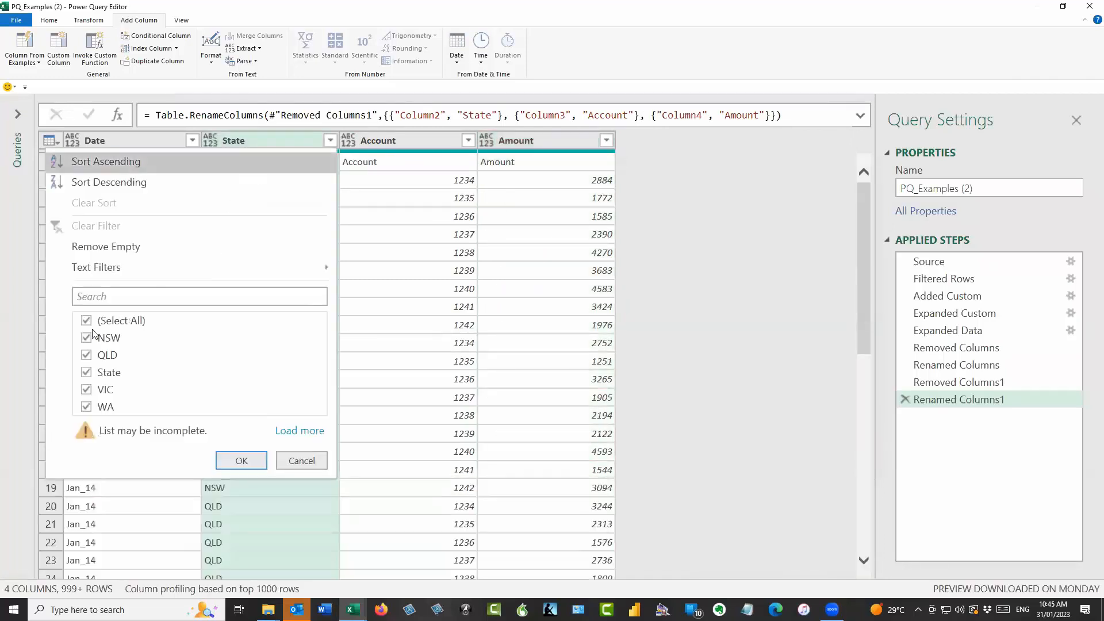
{"action": "left_click", "coordinate": [87, 372]}
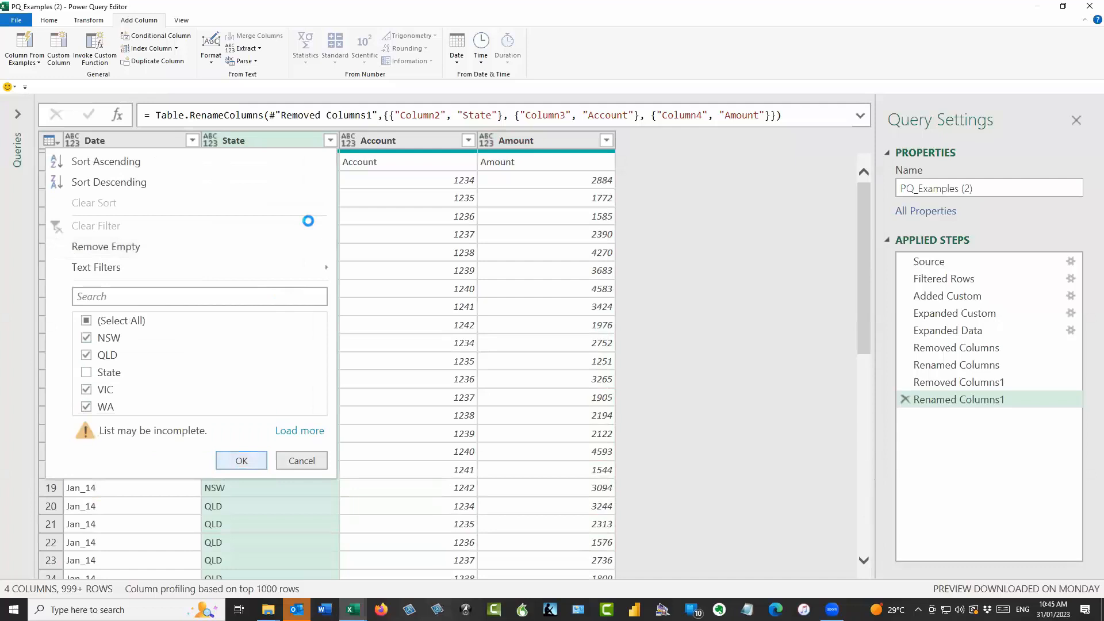
{"action": "left_click", "coordinate": [241, 461]}
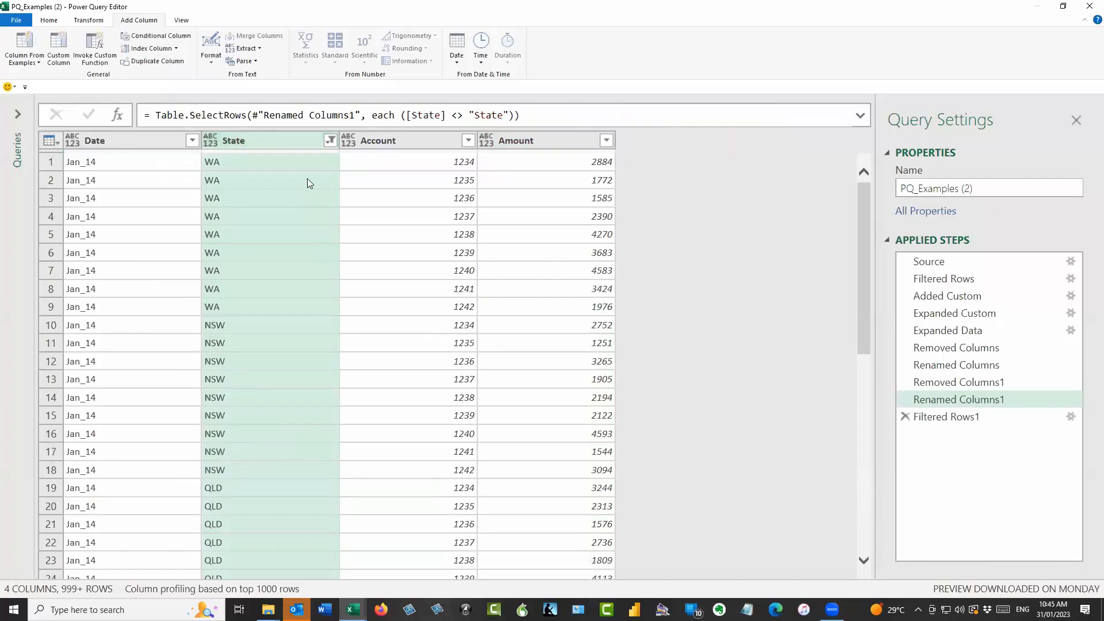
Step: Replace the underscore in the Date column's values with "1,20"
{"action": "left_click", "coordinate": [94, 143]}
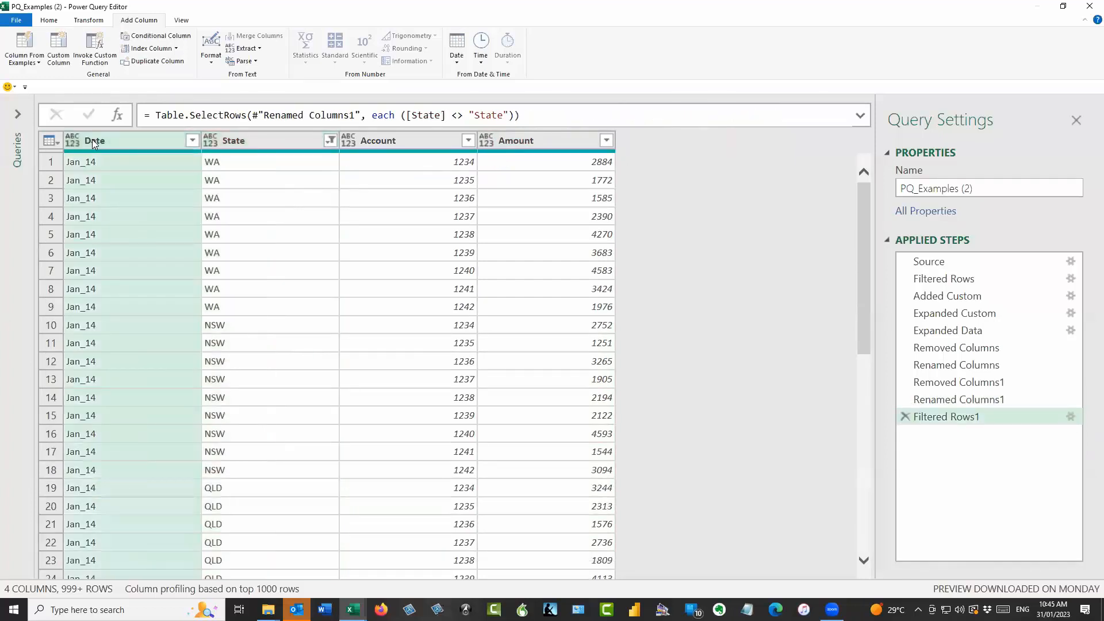
{"action": "right_click", "coordinate": [94, 143]}
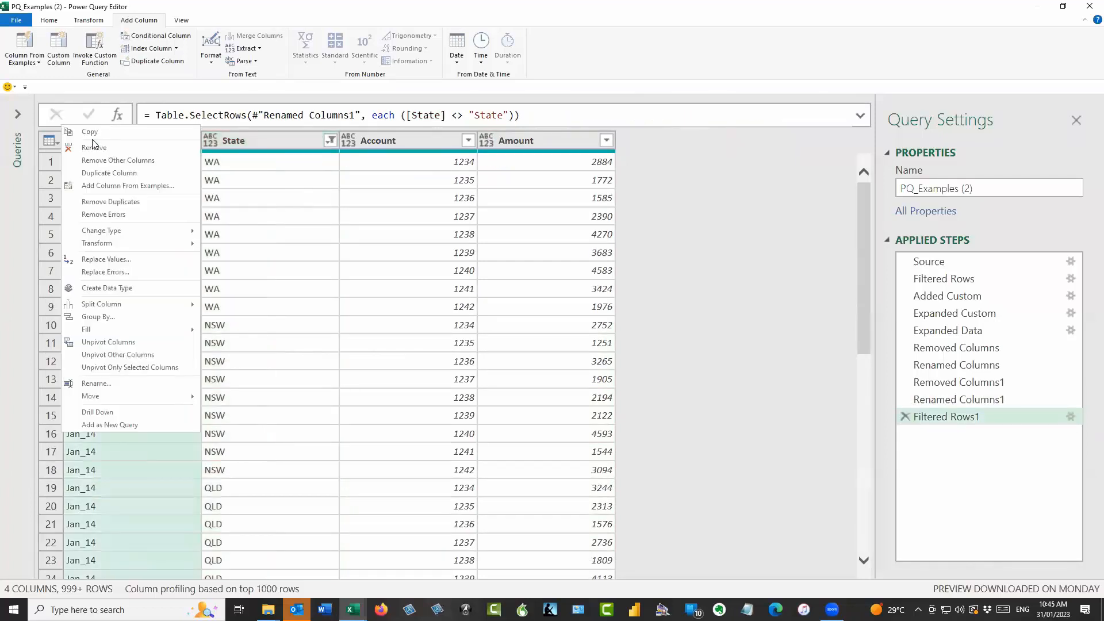
{"action": "left_click", "coordinate": [130, 261]}
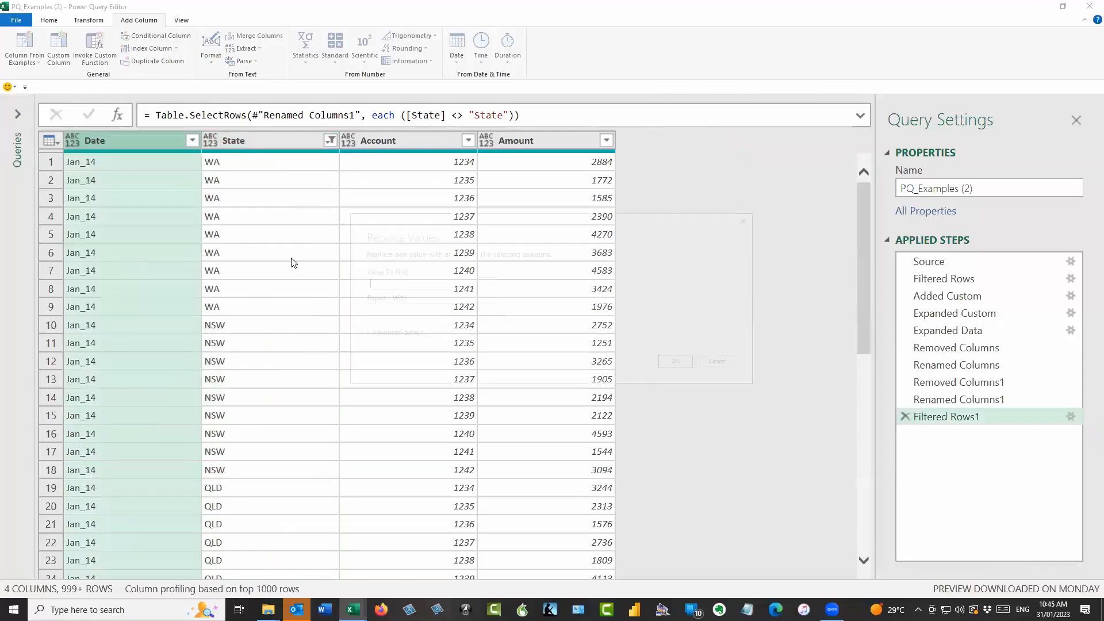
{"action": "type", "text": "_"}
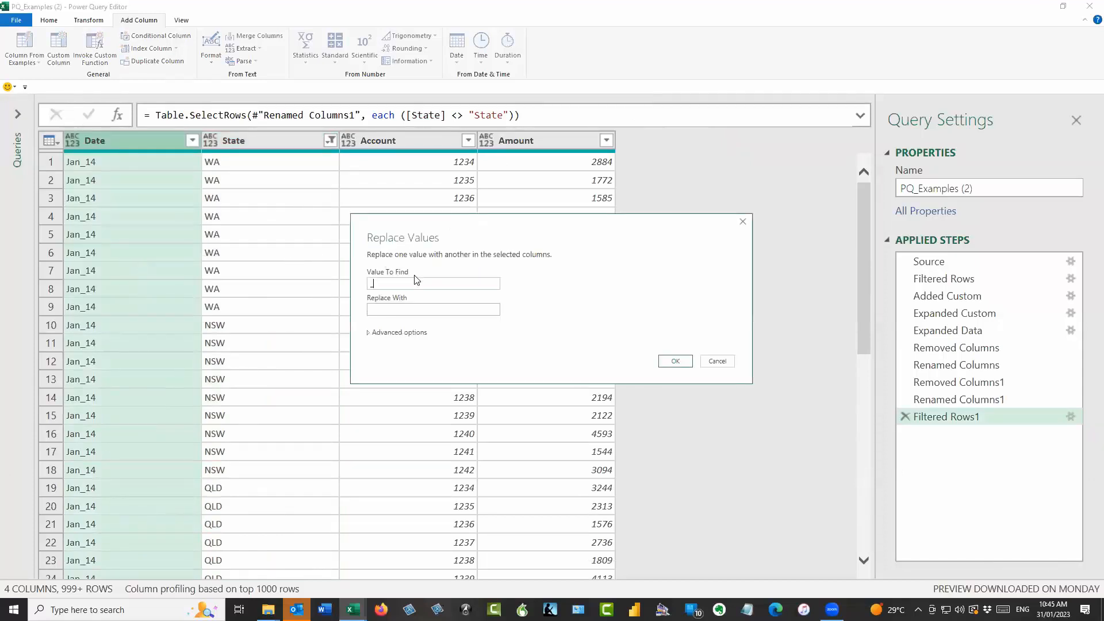
{"action": "left_click", "coordinate": [411, 308]}
{"action": "type", "text": "1,20"}
{"action": "left_click", "coordinate": [675, 361]}
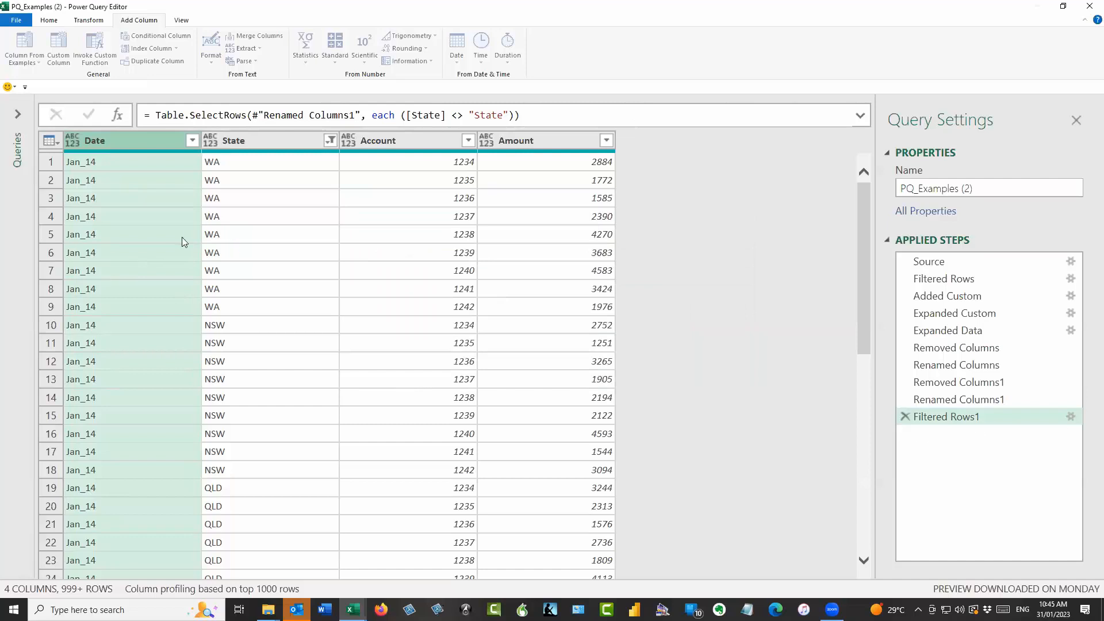
Step: Set the data types to Date for Date, Text for State, Whole Number for Account and Currency for Amount
{"action": "left_click", "coordinate": [73, 140]}
{"action": "left_click", "coordinate": [86, 204]}
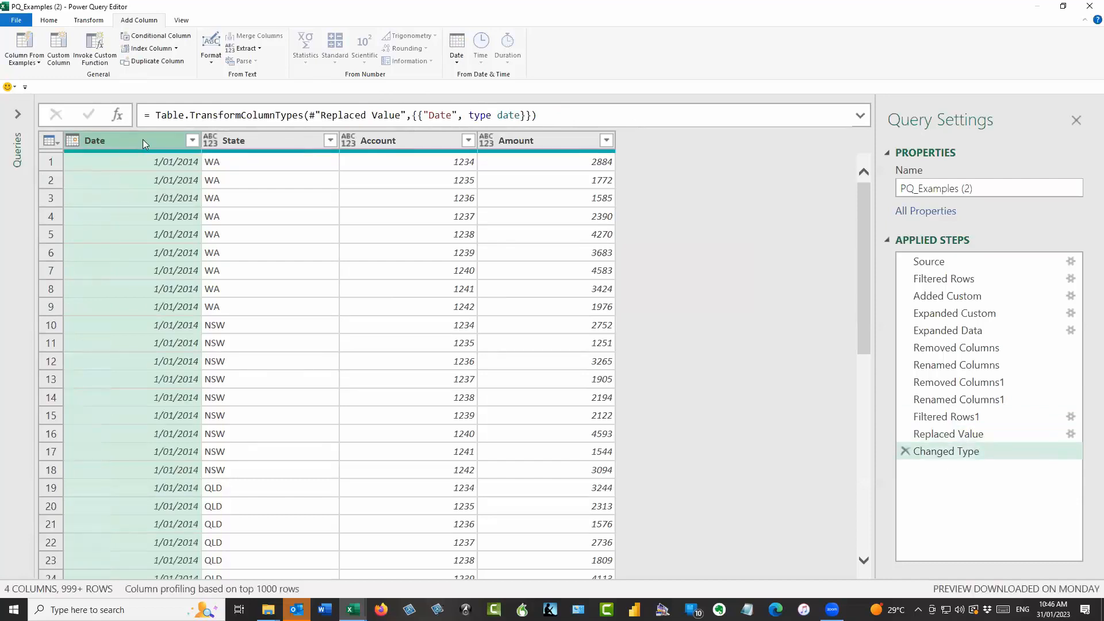
{"action": "left_click", "coordinate": [210, 141]}
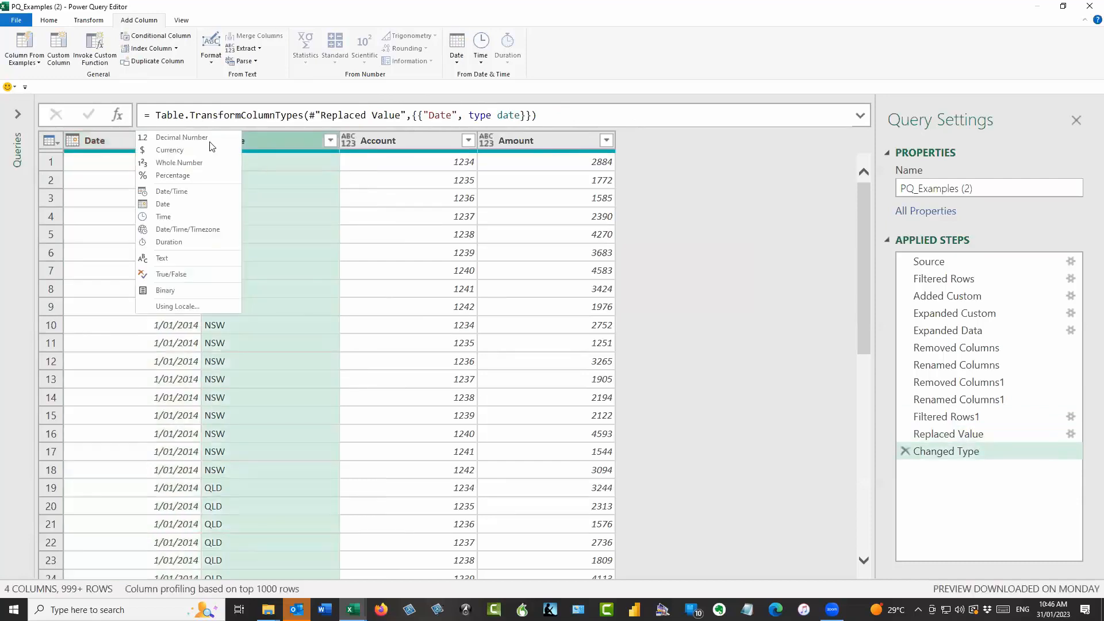
{"action": "left_click", "coordinate": [179, 259]}
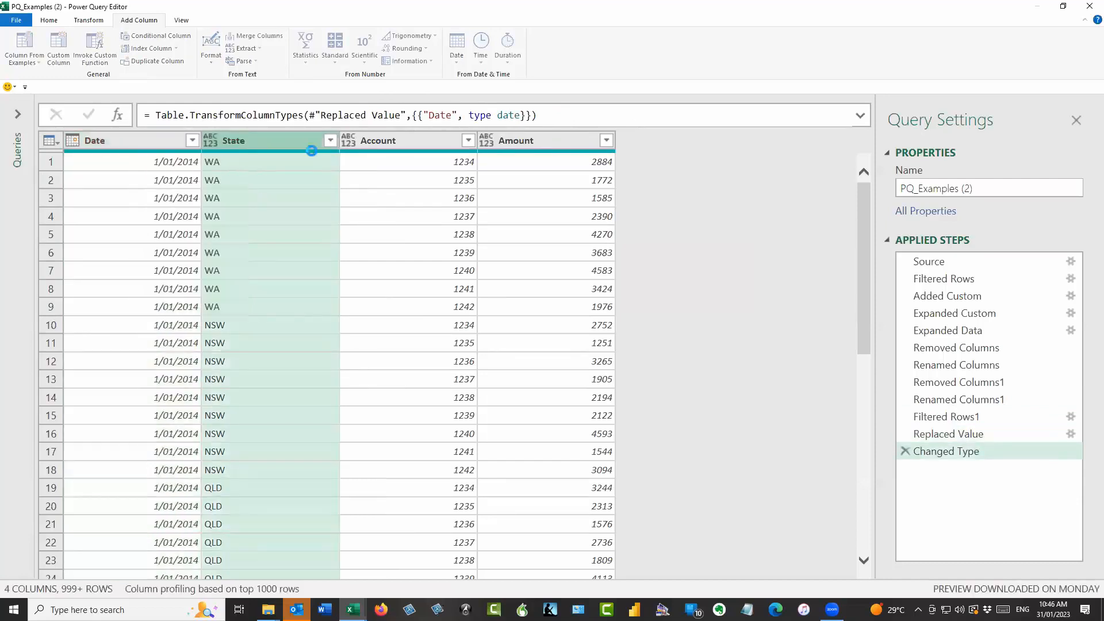
{"action": "left_click", "coordinate": [351, 141]}
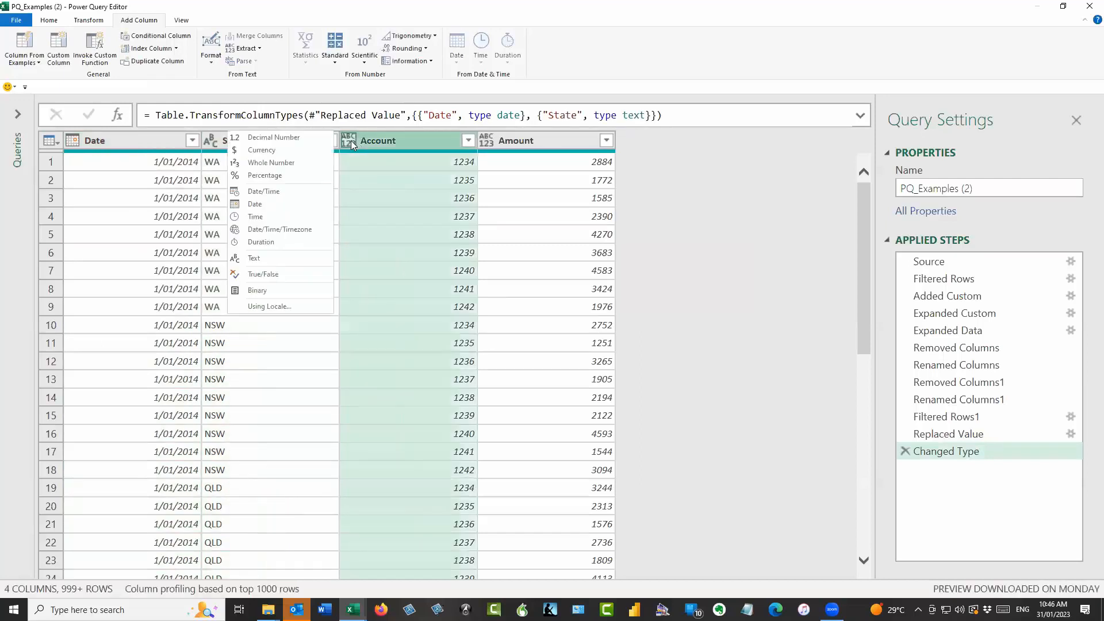
{"action": "left_click", "coordinate": [297, 164]}
{"action": "left_click", "coordinate": [487, 141]}
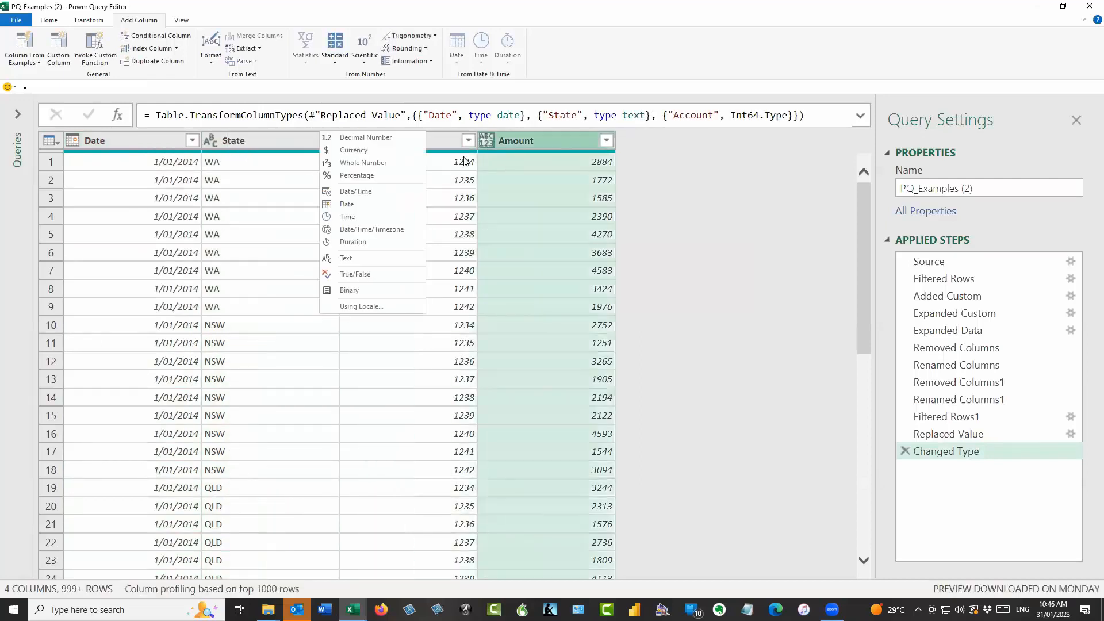
{"action": "left_click", "coordinate": [485, 142]}
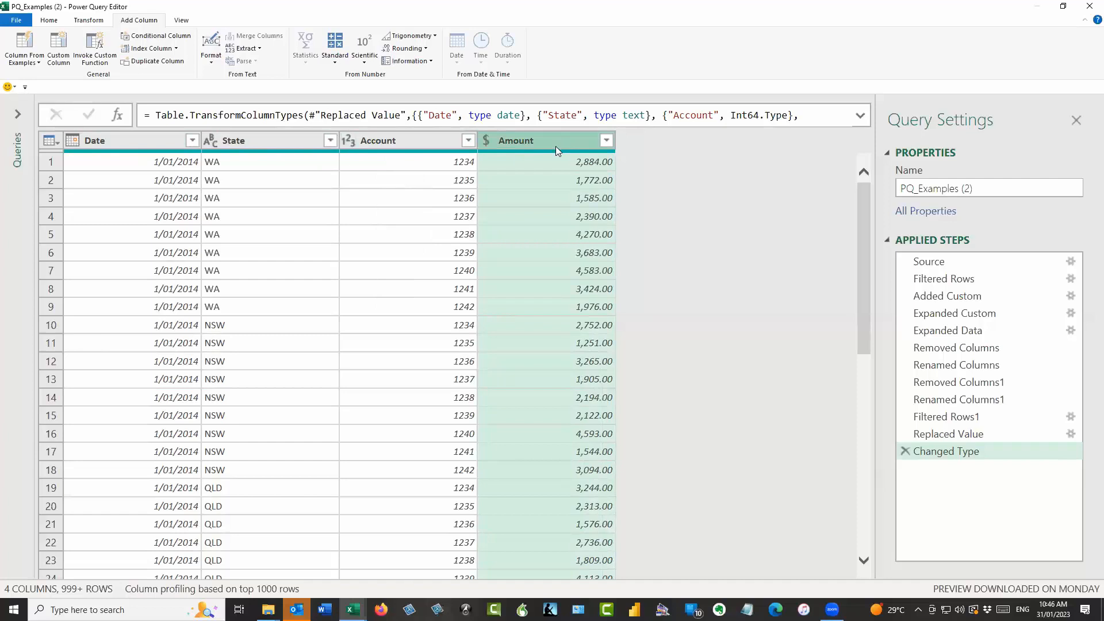
Step: Close the query editor and load the finished query into the workbook
{"action": "mouse_move", "coordinate": [551, 154]}
{"action": "left_click", "coordinate": [51, 21]}
{"action": "left_click", "coordinate": [16, 47]}
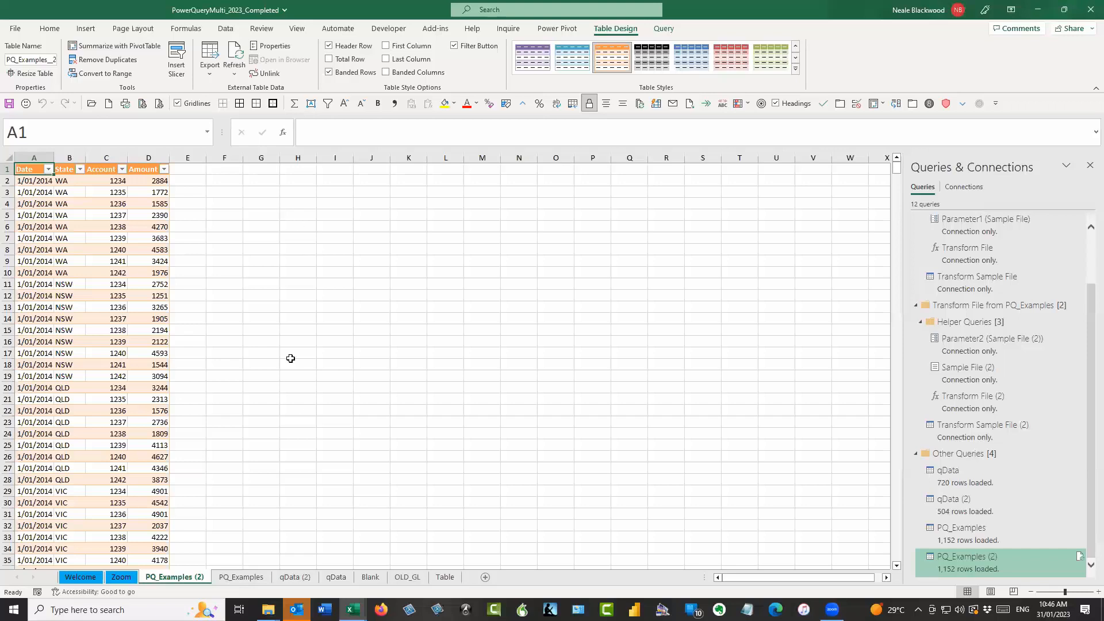
Step: Examine the account codes on the OLD_GL sheet and the Old-to-New account mapping on the Table sheet
{"action": "left_click", "coordinate": [416, 579]}
{"action": "left_click", "coordinate": [163, 203]}
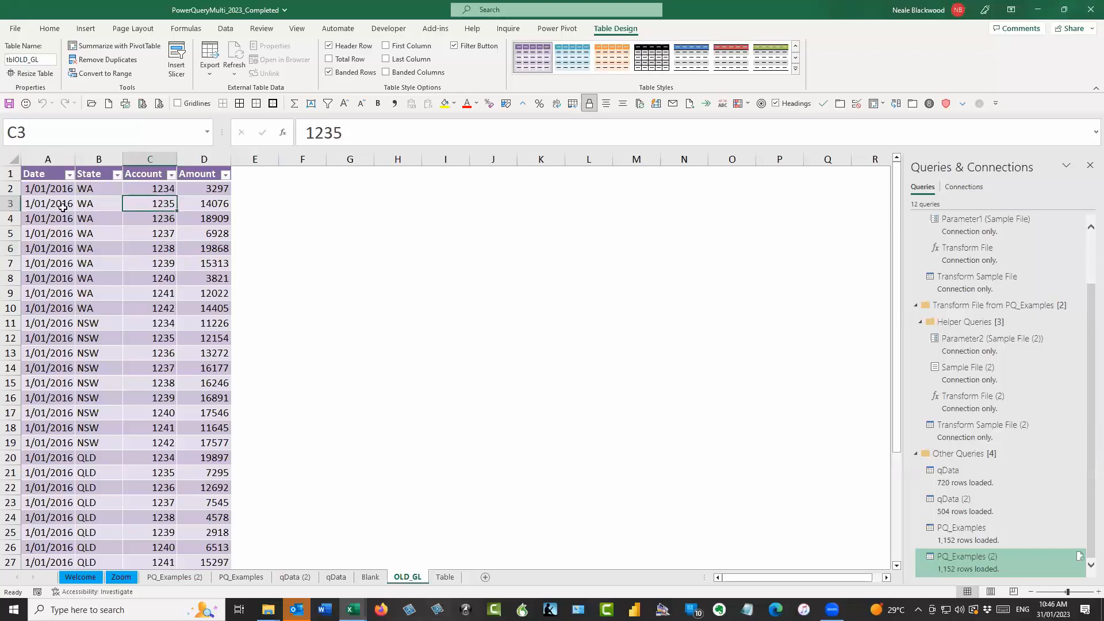
{"action": "left_click", "coordinate": [89, 203]}
{"action": "left_click", "coordinate": [151, 160]}
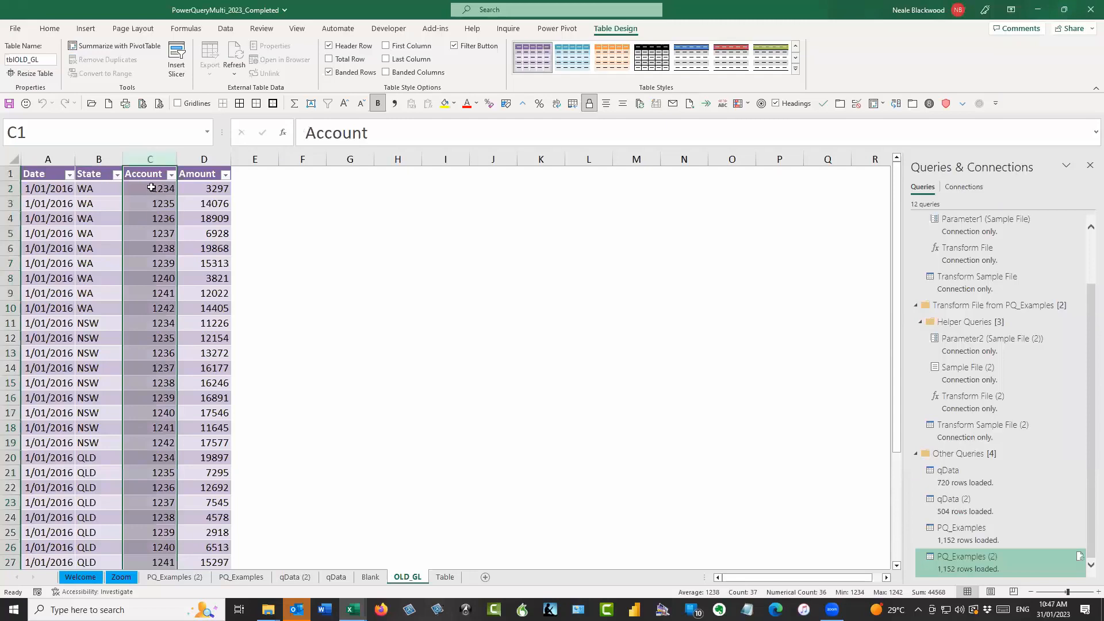
{"action": "left_click", "coordinate": [444, 576]}
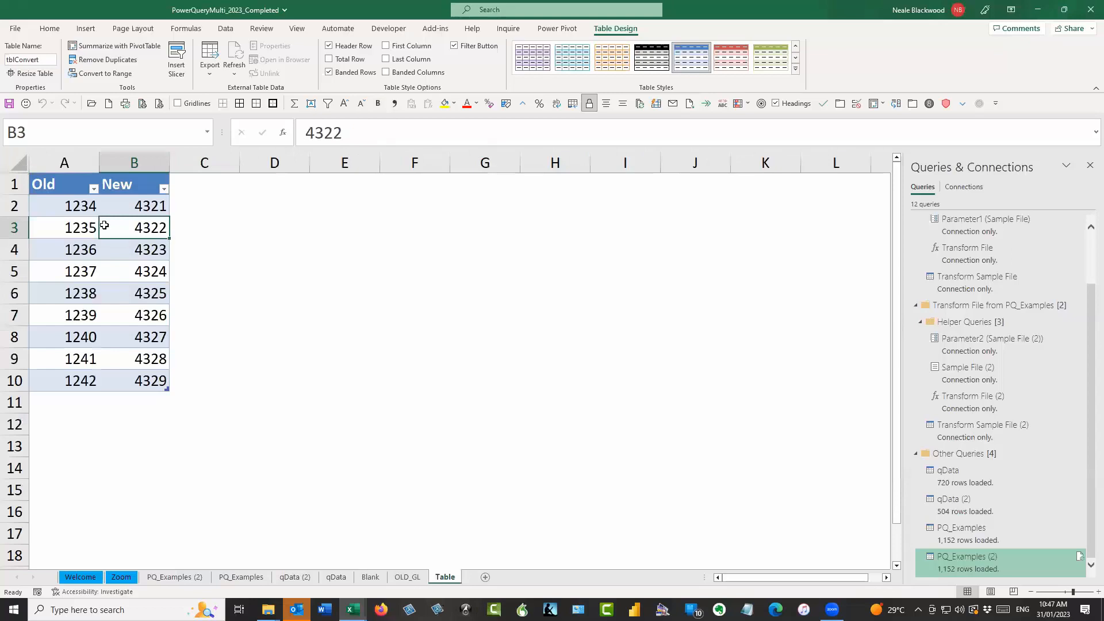
{"action": "left_click_drag", "start_coordinate": [78, 206], "coordinate": [158, 381]}
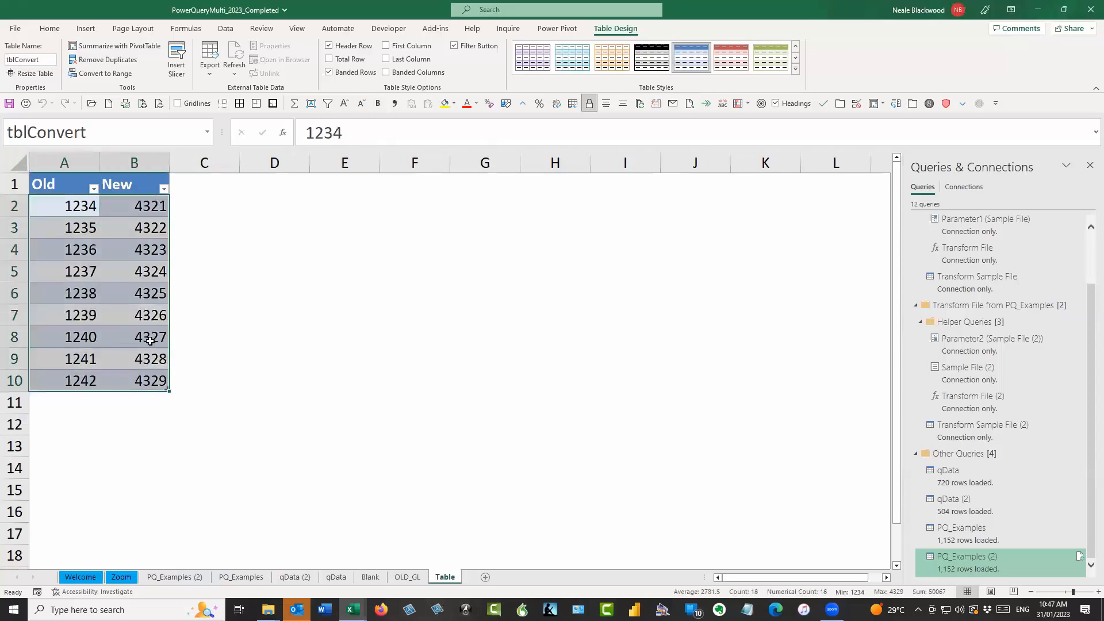
{"action": "left_click", "coordinate": [408, 577]}
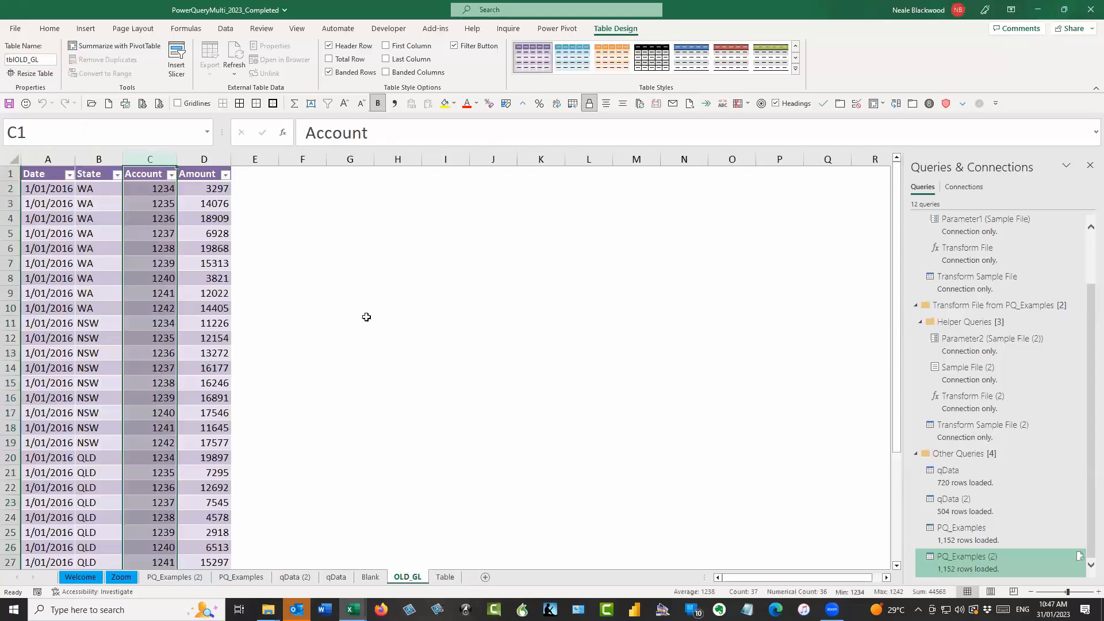
Step: Load the general ledger table on the OLD_GL sheet into the Power Query Editor as a new query
{"action": "left_click", "coordinate": [255, 190]}
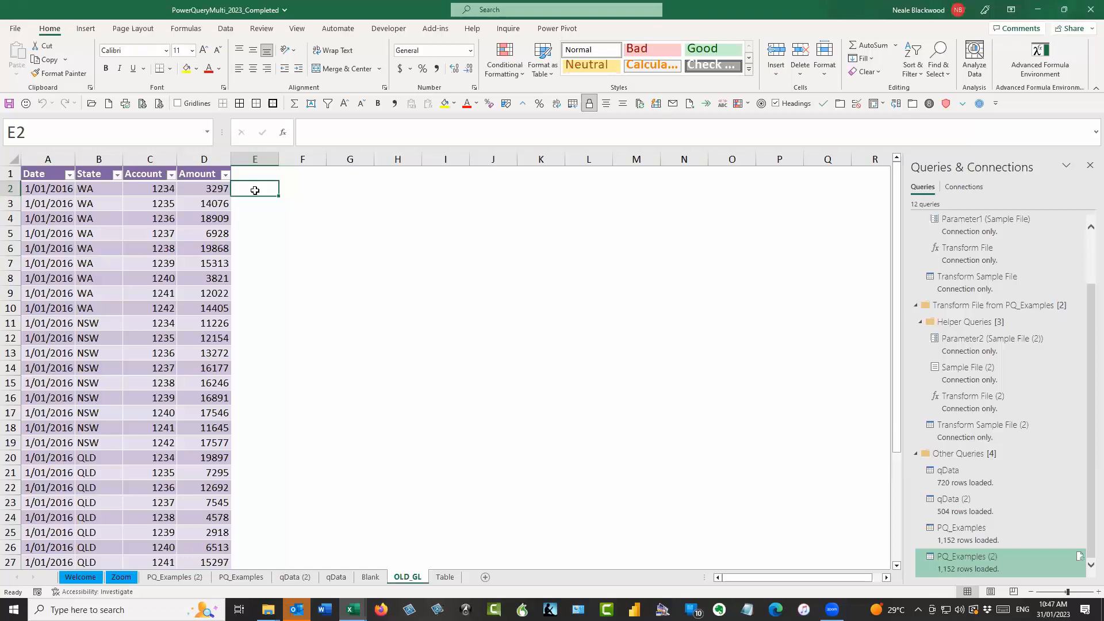
{"action": "left_click", "coordinate": [138, 189]}
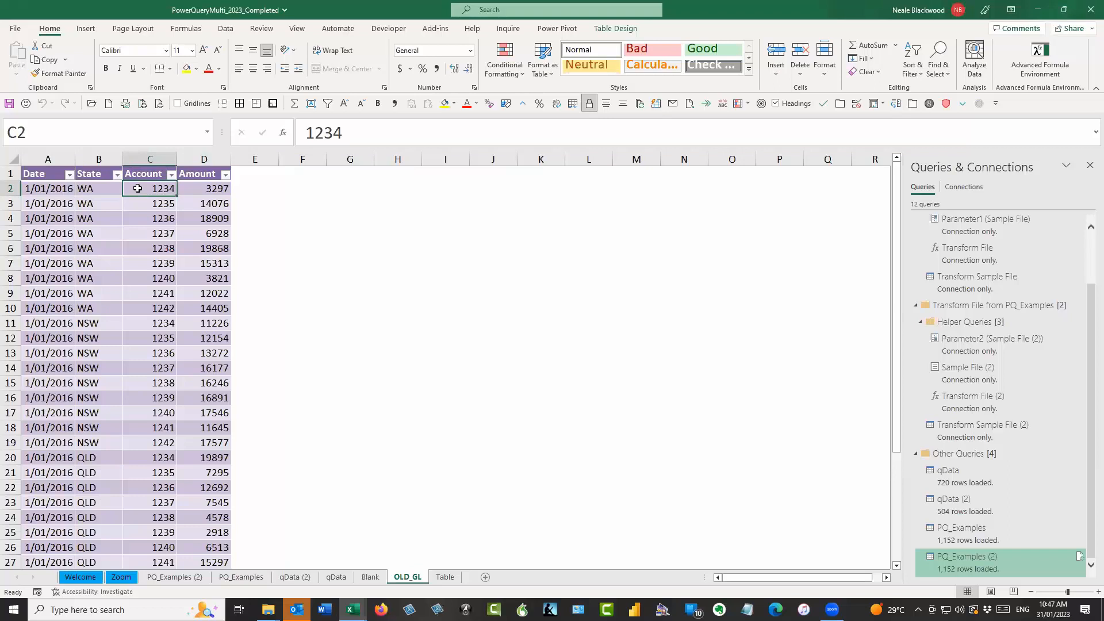
{"action": "left_click", "coordinate": [151, 204]}
{"action": "left_click", "coordinate": [159, 189]}
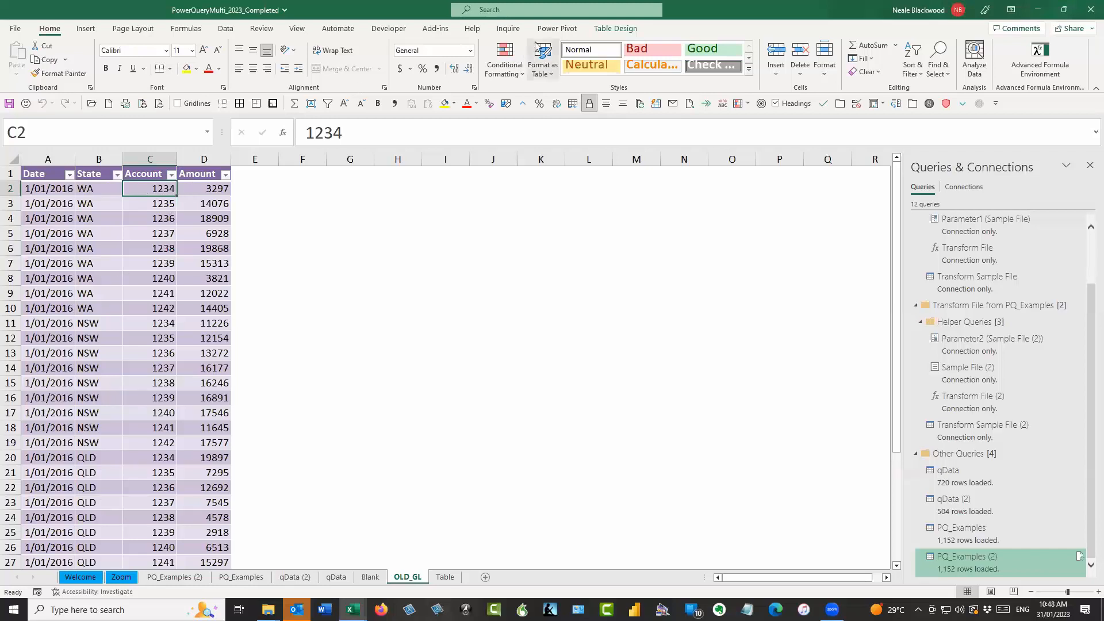
{"action": "left_click", "coordinate": [227, 30]}
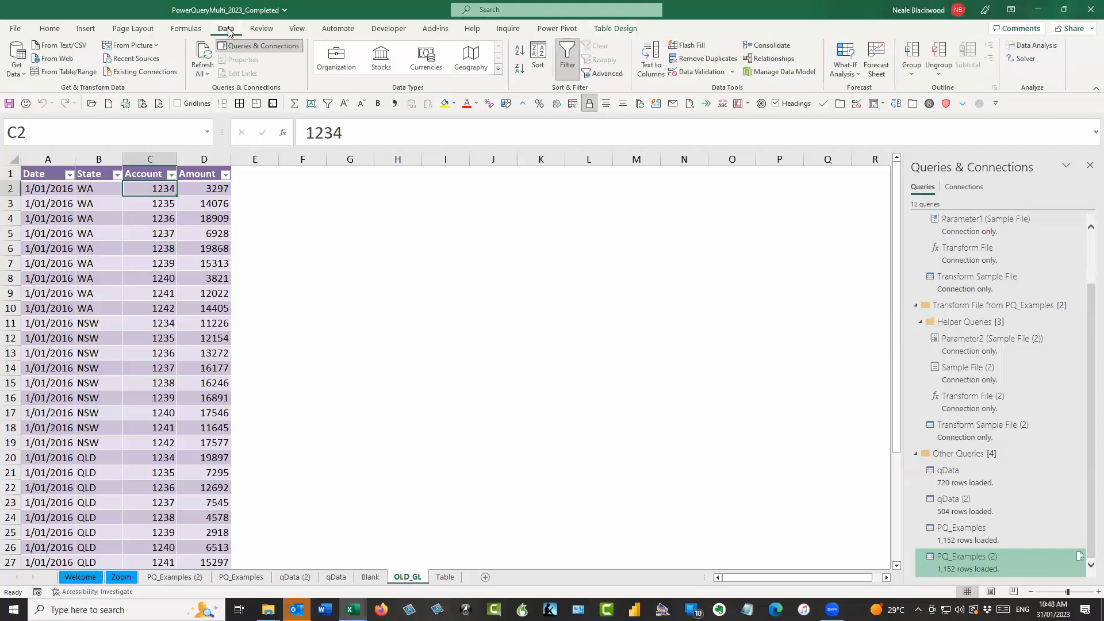
{"action": "left_click", "coordinate": [79, 73]}
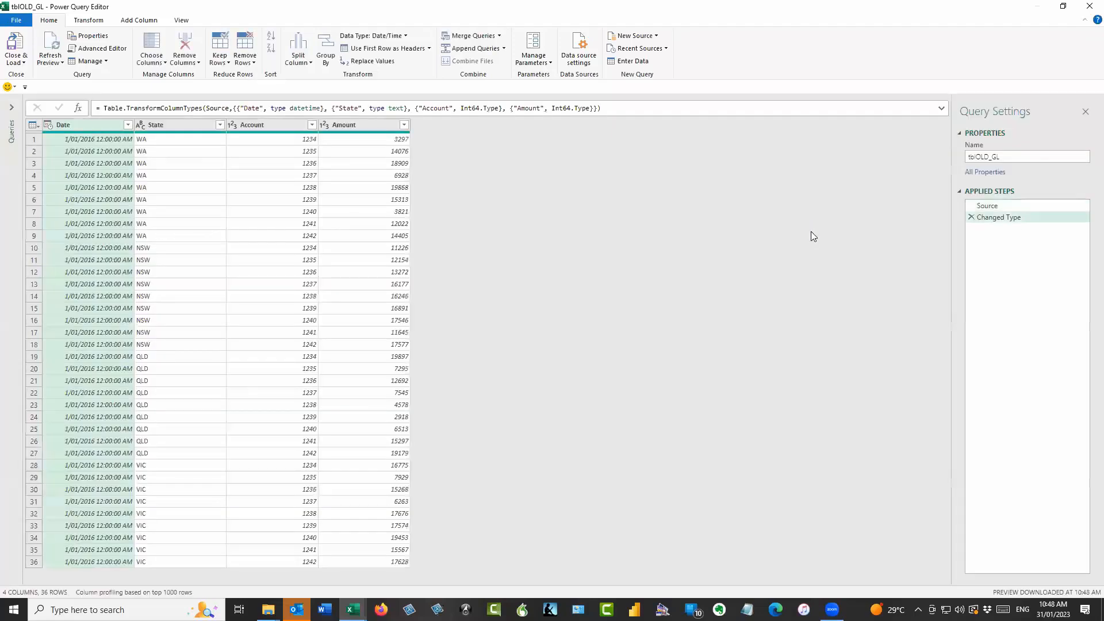
Step: Rename the ledger query as qtblOLD_GL
{"action": "key", "text": "ctrl+shift+="}
{"action": "key", "text": "ctrl+shift+="}
{"action": "left_click", "coordinate": [900, 189]}
{"action": "type", "text": "q"}
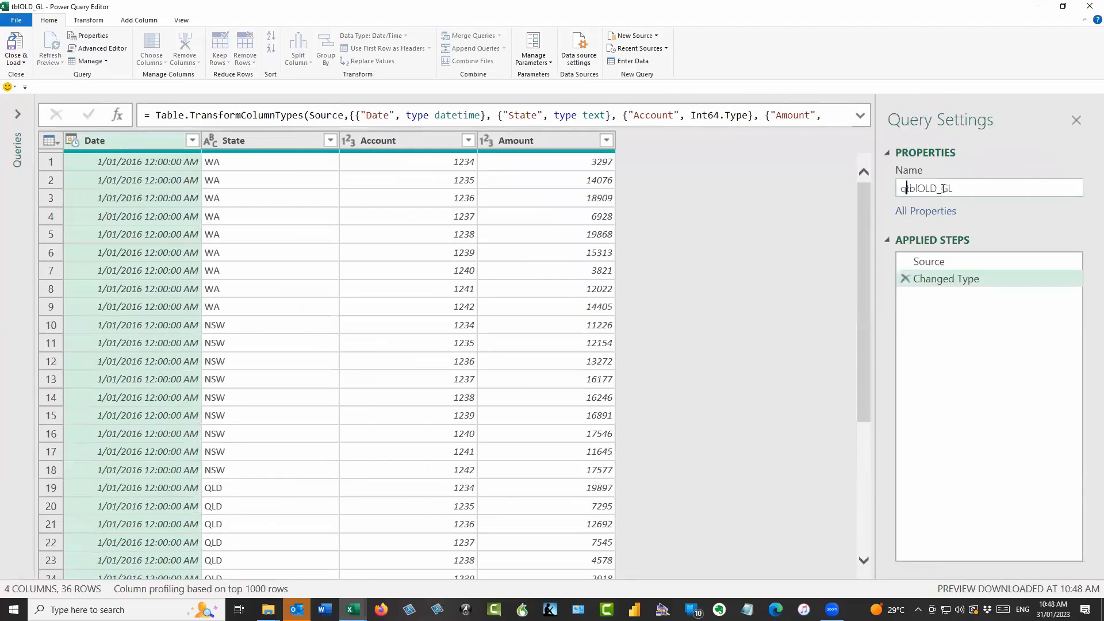
{"action": "left_click", "coordinate": [956, 189]}
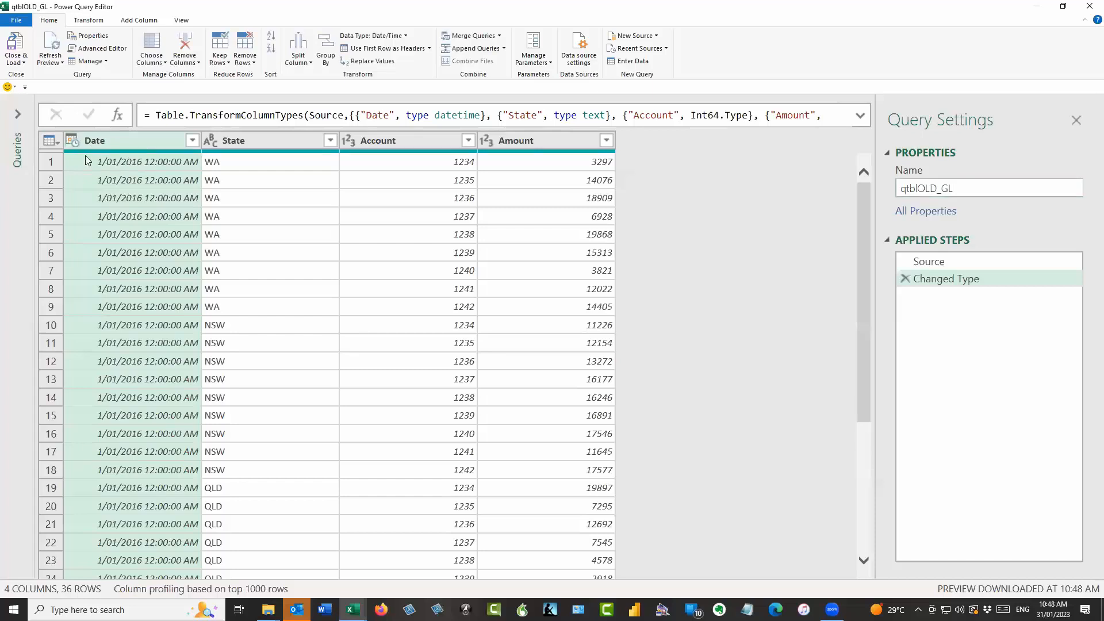
Step: Change the Date column's data type to Date, replacing the existing type conversion
{"action": "left_click", "coordinate": [72, 141]}
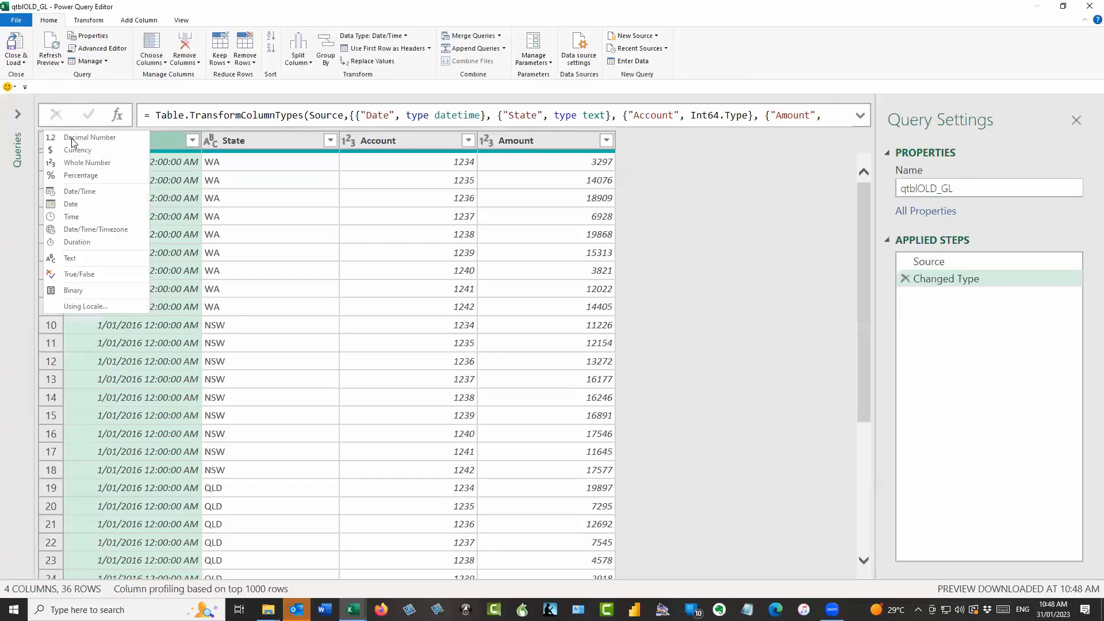
{"action": "left_click", "coordinate": [99, 204]}
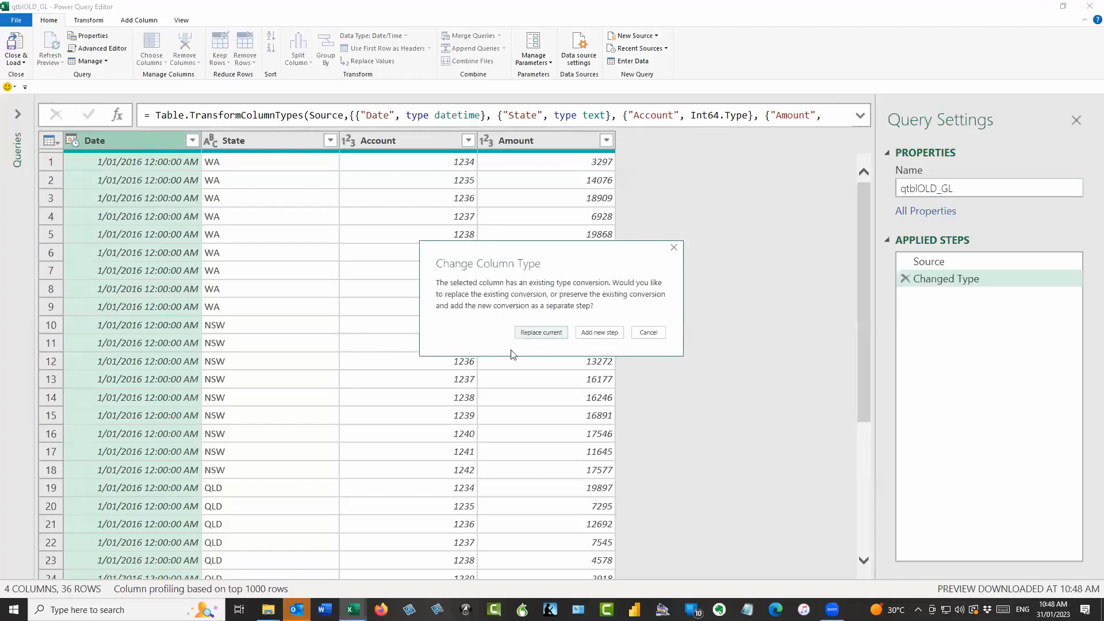
{"action": "left_click", "coordinate": [552, 334]}
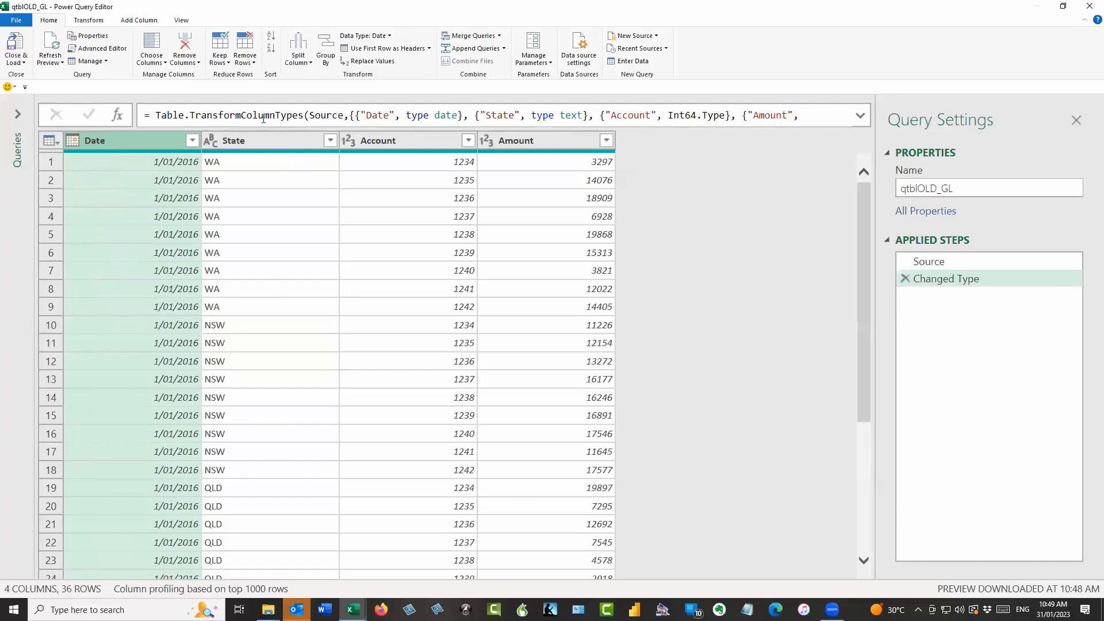
Step: Close the editor and load the qtblOLD_GL query as a connection only
{"action": "left_click", "coordinate": [24, 63]}
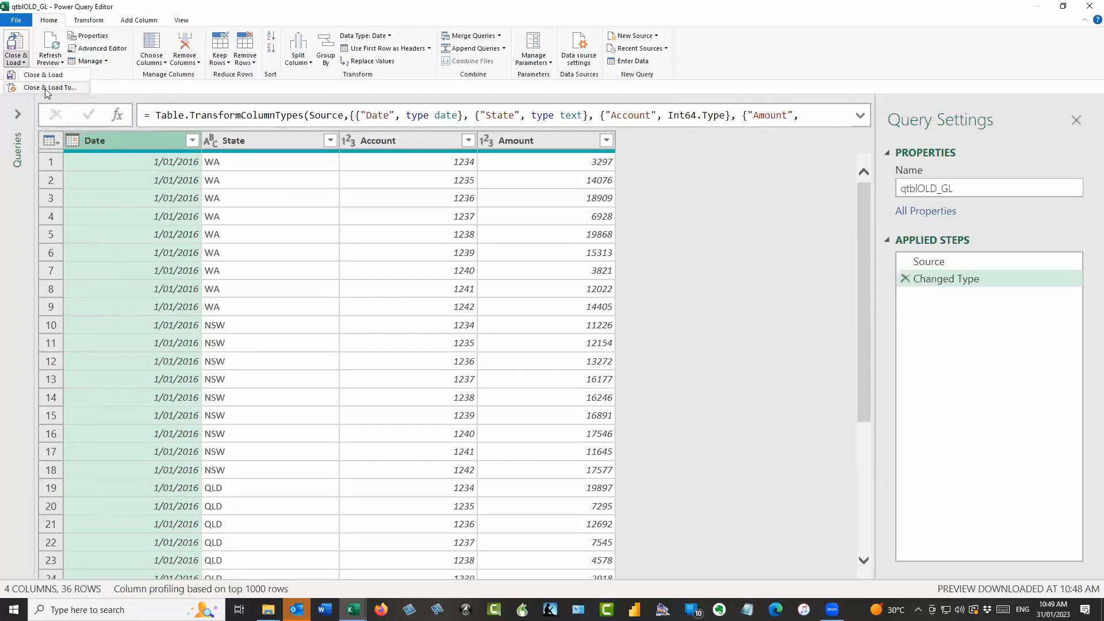
{"action": "left_click", "coordinate": [77, 88]}
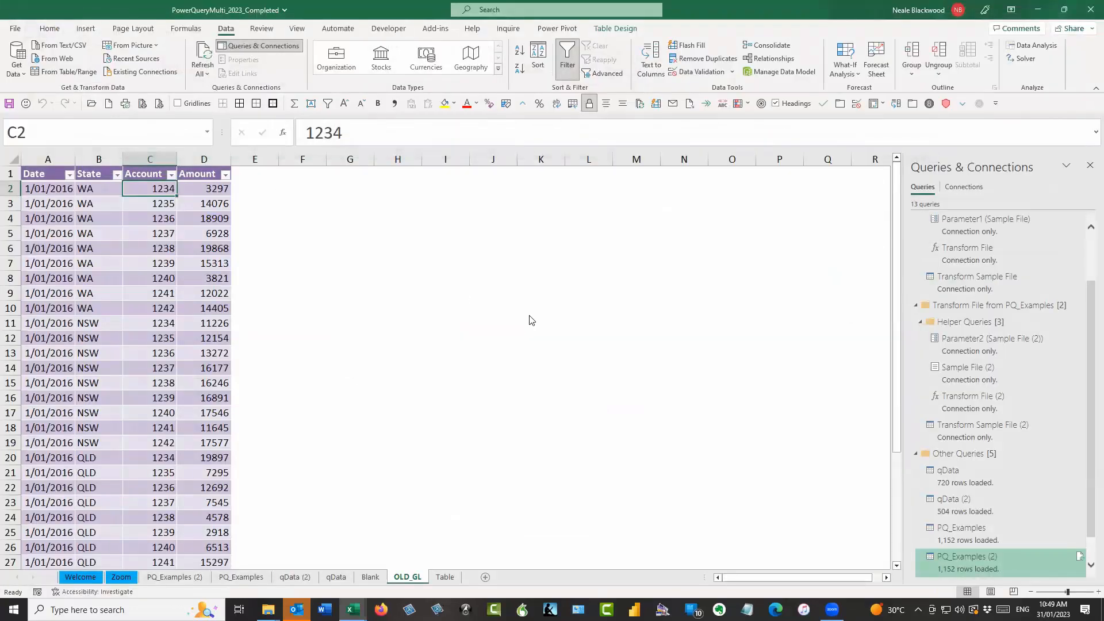
{"action": "left_click", "coordinate": [515, 282]}
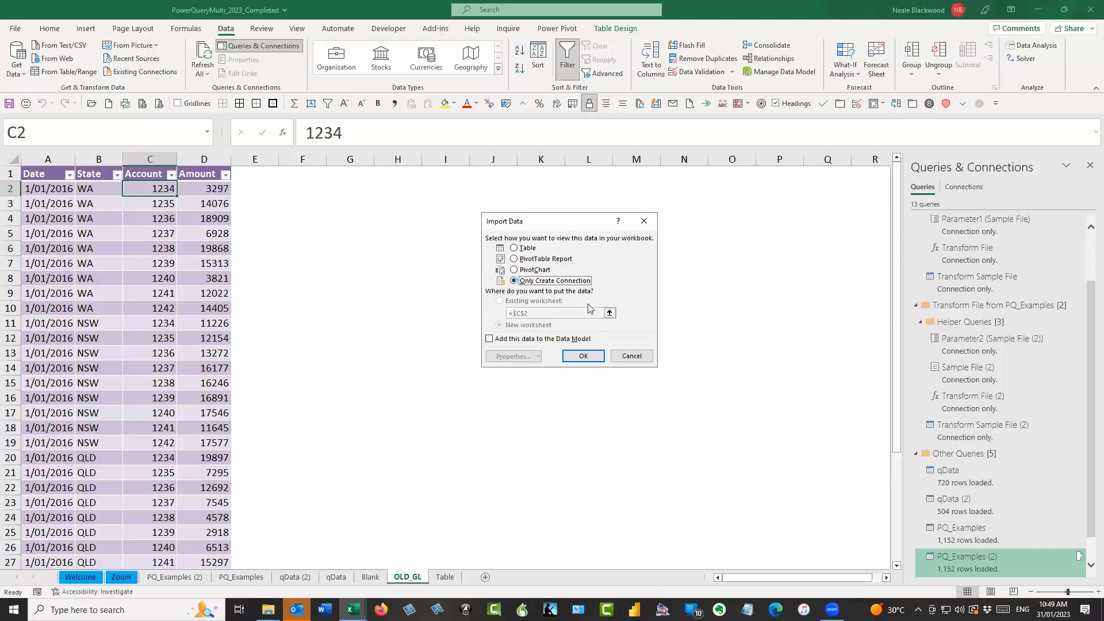
{"action": "left_click", "coordinate": [590, 356]}
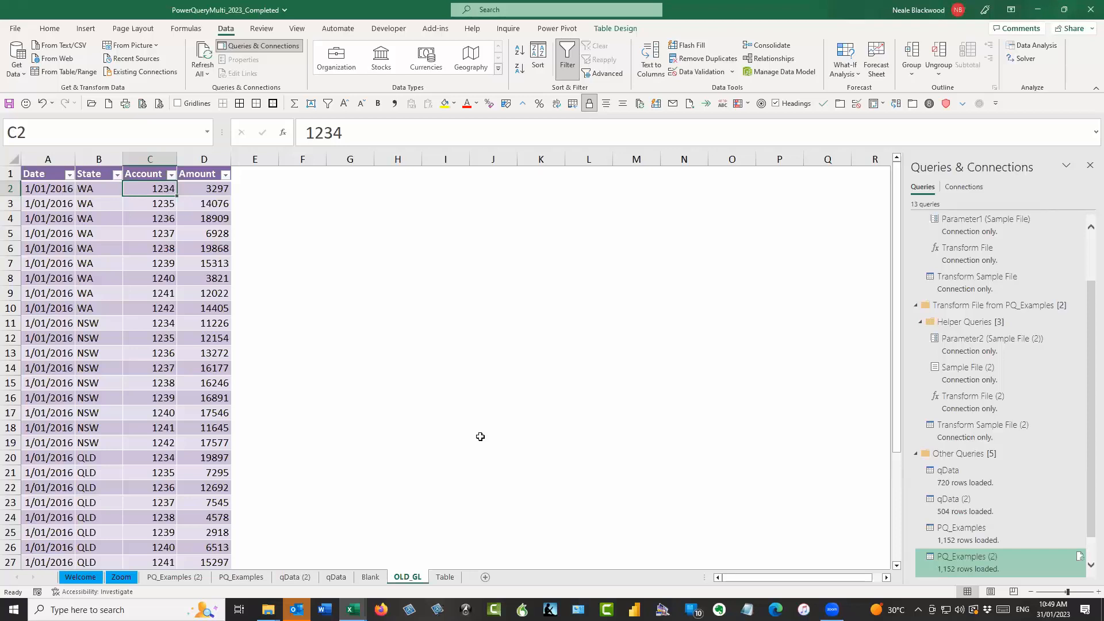
Step: Create a query from the Old-to-New mapping table on the Table sheet and name it qtblConvert
{"action": "left_click", "coordinate": [446, 577]}
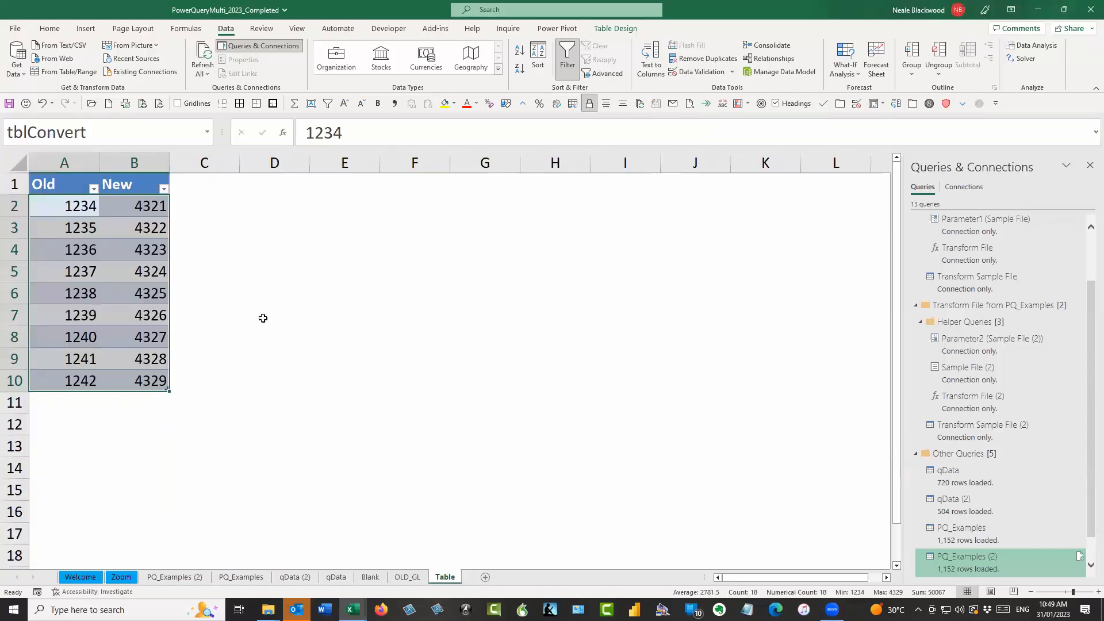
{"action": "left_click", "coordinate": [117, 223]}
{"action": "left_click", "coordinate": [73, 228]}
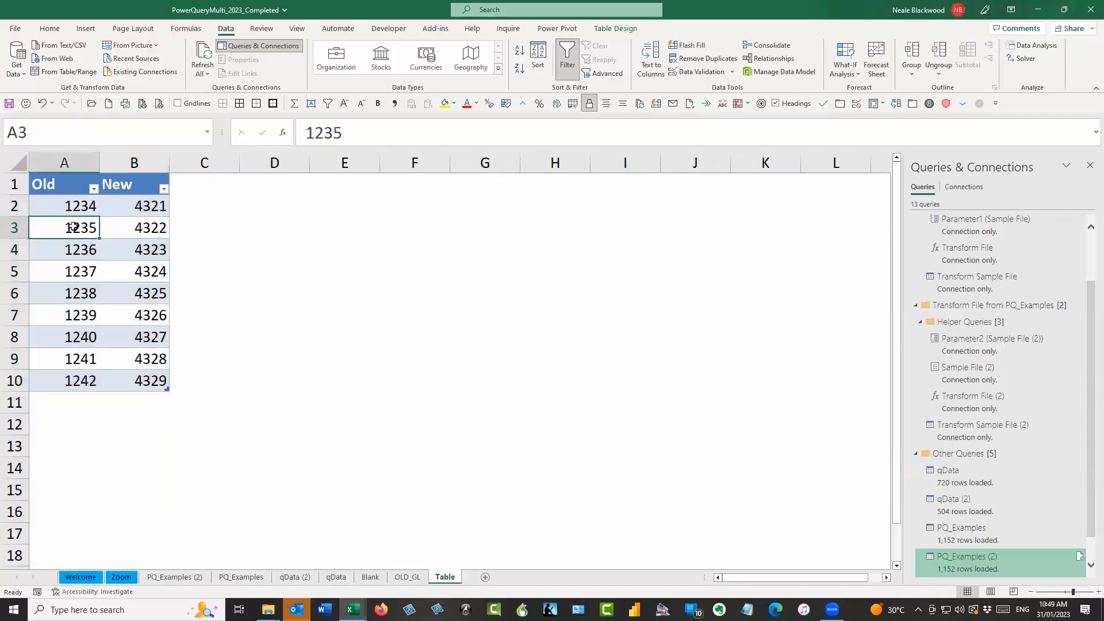
{"action": "left_click", "coordinate": [90, 72]}
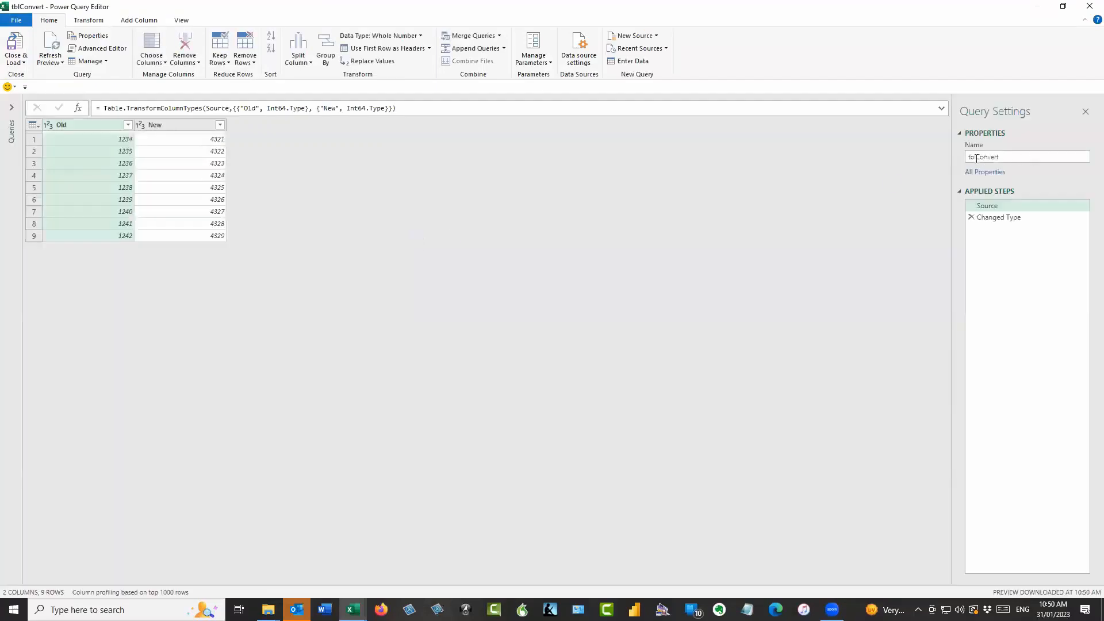
{"action": "type", "text": "q"}
{"action": "left_click", "coordinate": [1007, 157]}
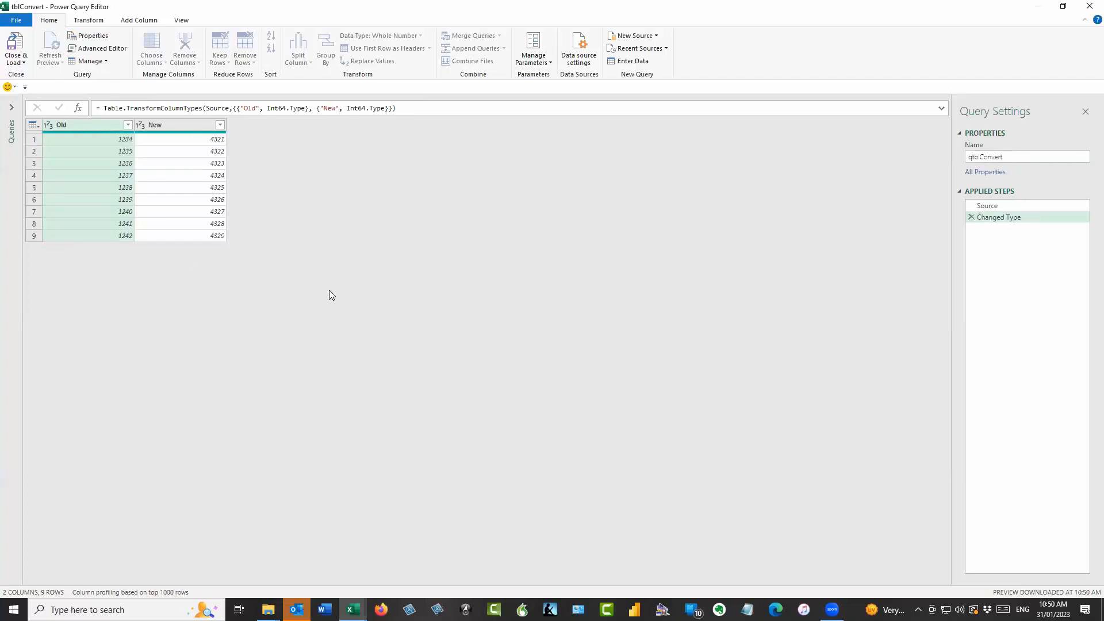
Step: Close the editor and load the qtblConvert query as a connection only
{"action": "scroll", "coordinate": [328, 289], "scroll_direction": "up", "scroll_amount": 2}
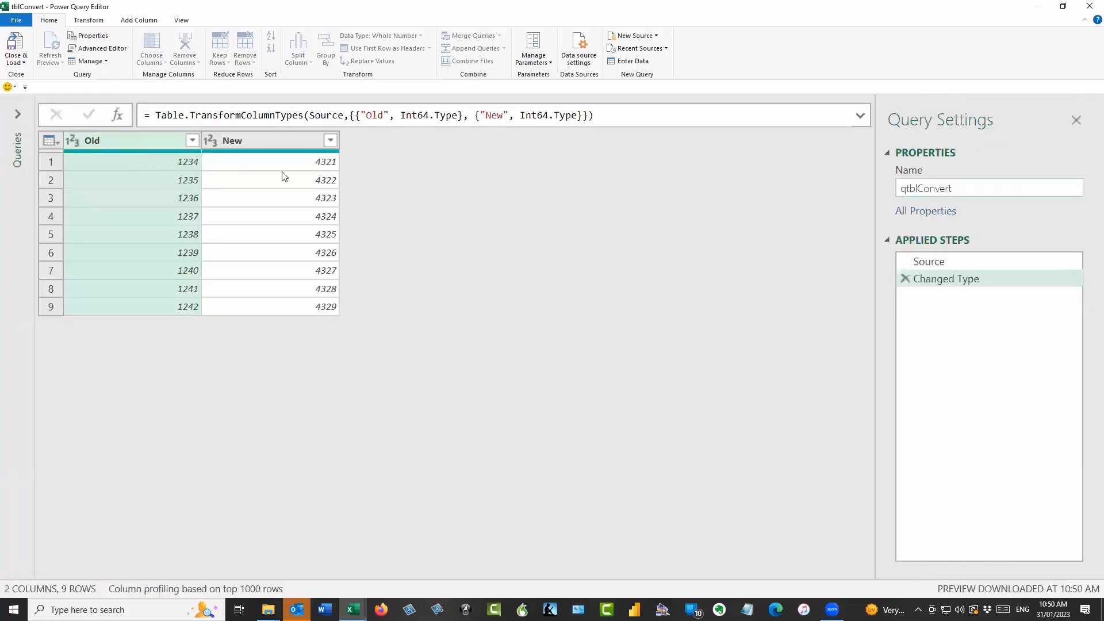
{"action": "left_click", "coordinate": [23, 64]}
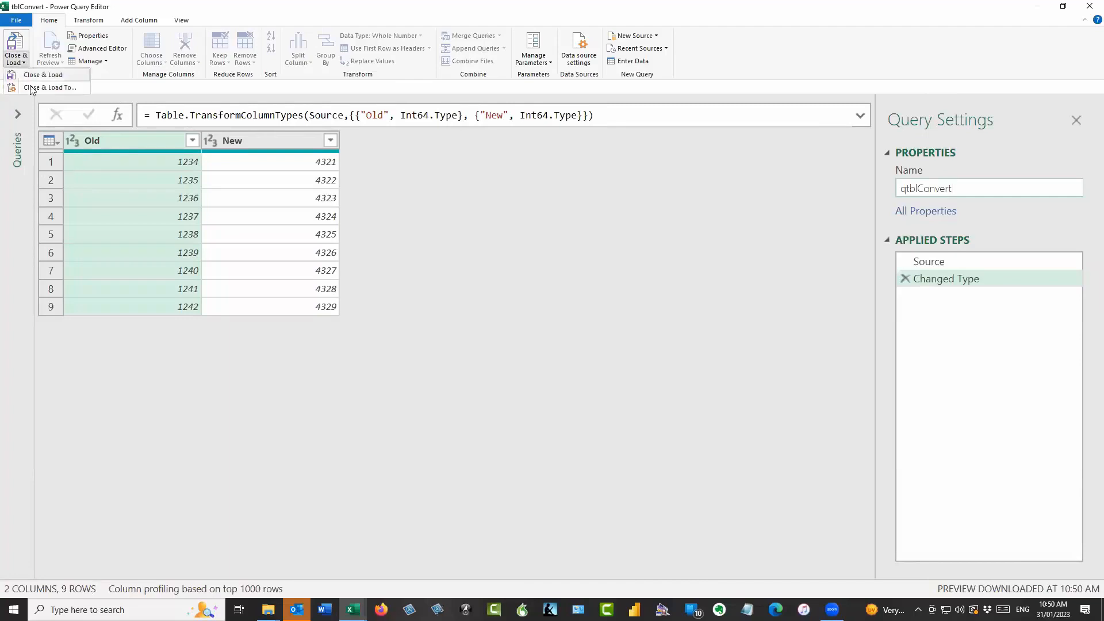
{"action": "left_click", "coordinate": [73, 90]}
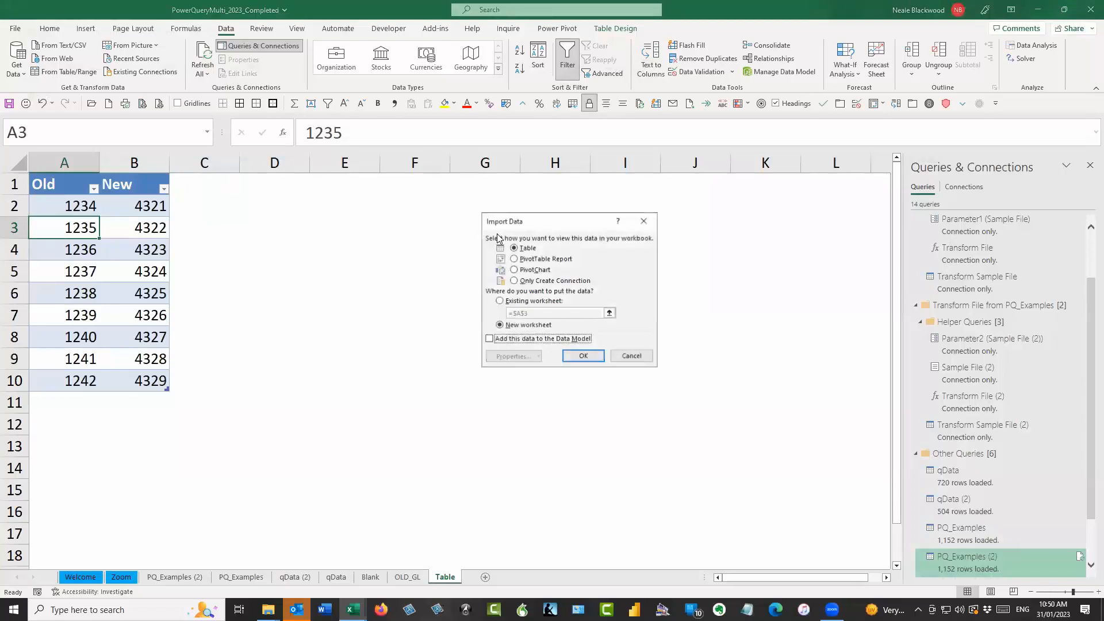
{"action": "left_click", "coordinate": [514, 281]}
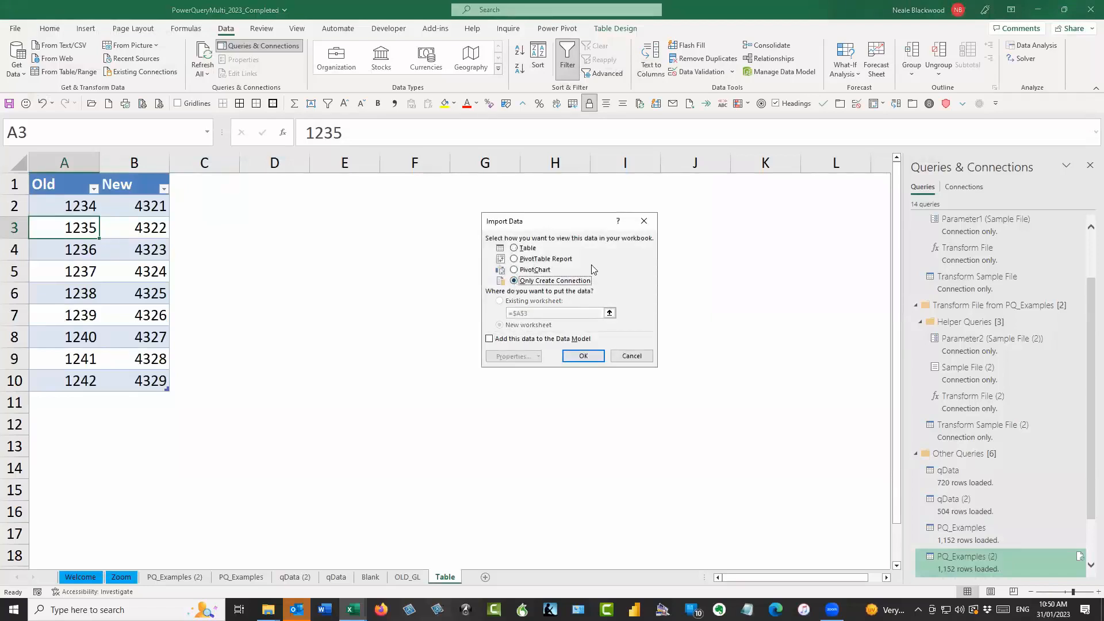
{"action": "left_click", "coordinate": [600, 361]}
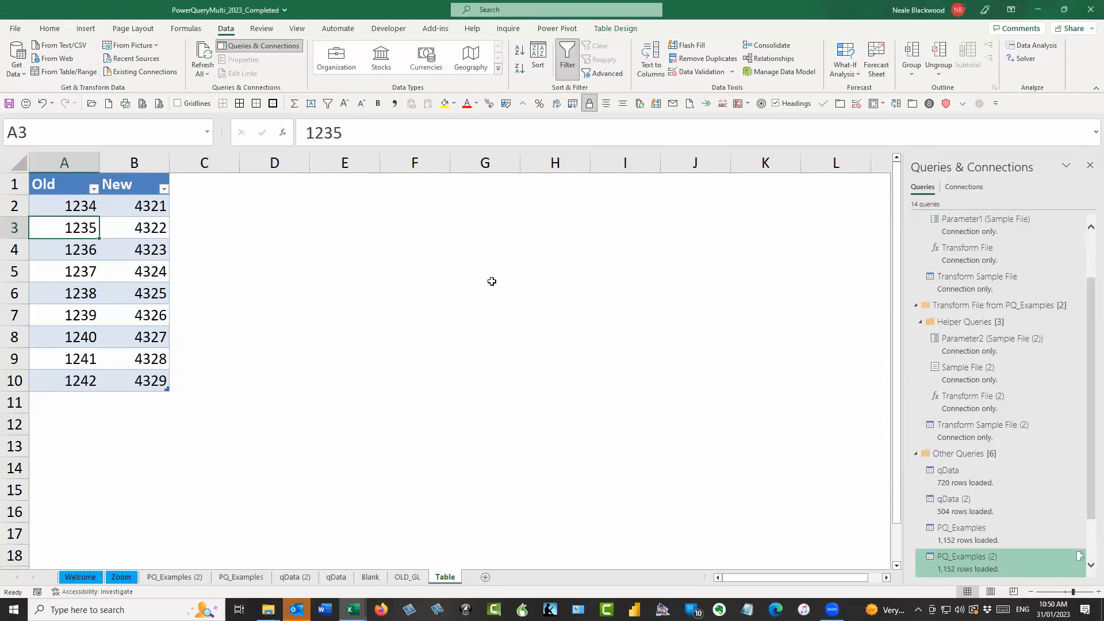
Step: Start a merge of two queries with qtblOLD_GL as the first table and qtblConvert as the second
{"action": "left_click", "coordinate": [25, 77]}
{"action": "mouse_move", "coordinate": [98, 264]}
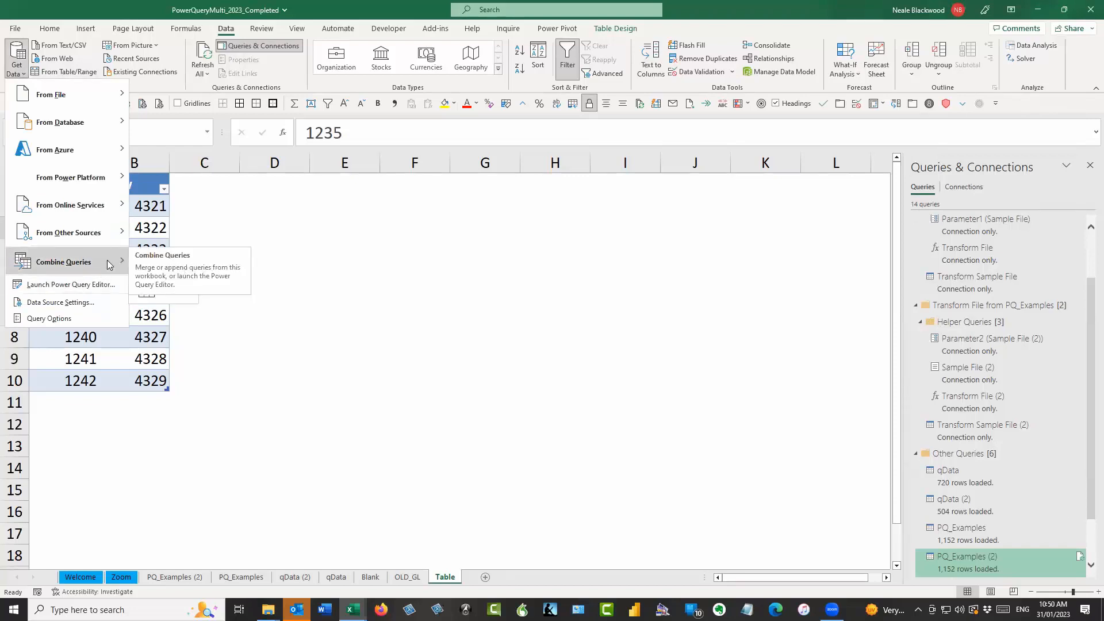
{"action": "left_click", "coordinate": [184, 264]}
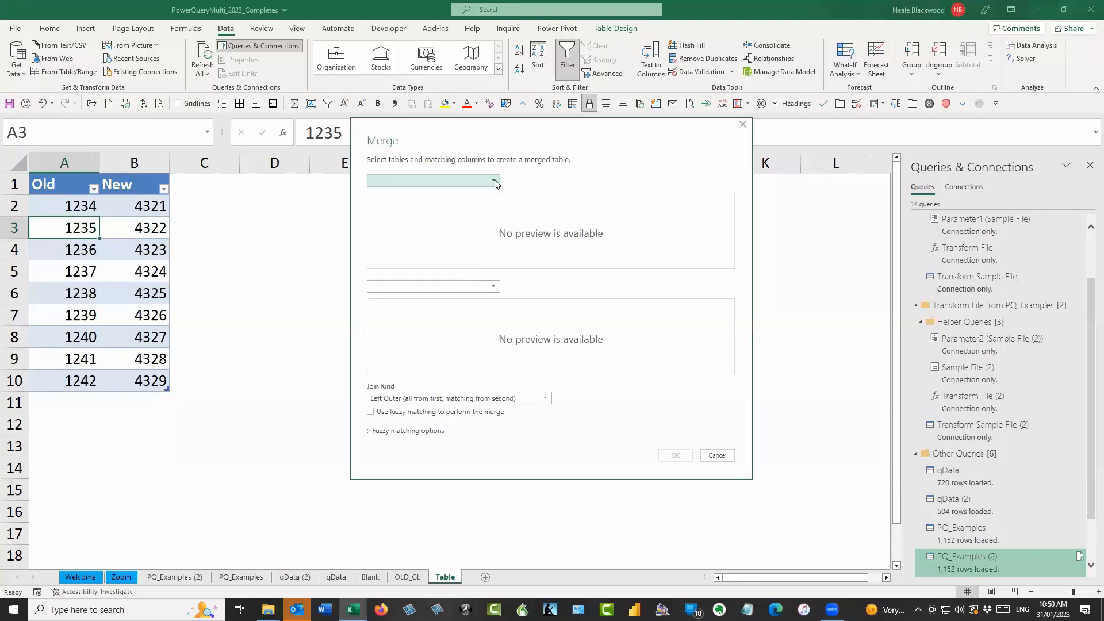
{"action": "left_click", "coordinate": [491, 182]}
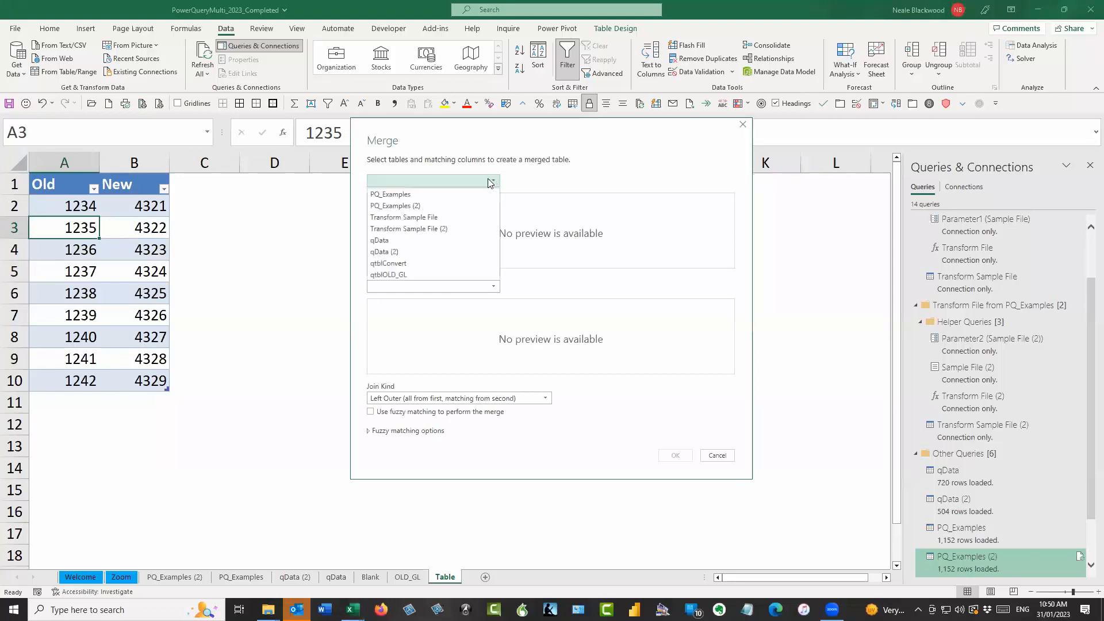
{"action": "left_click", "coordinate": [396, 274]}
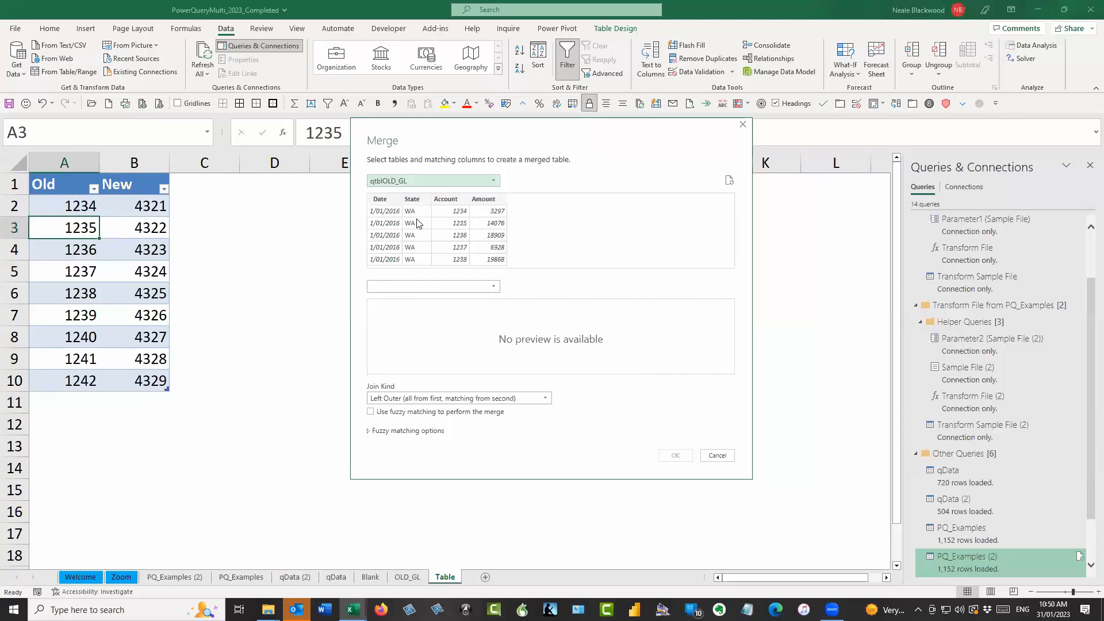
{"action": "left_click", "coordinate": [497, 288]}
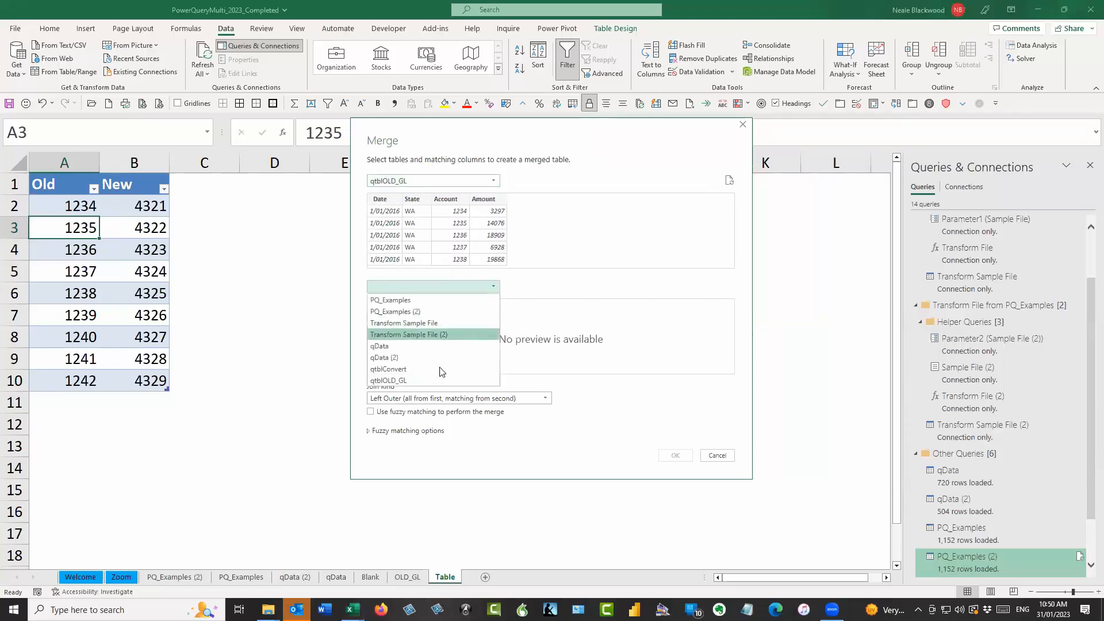
{"action": "left_click", "coordinate": [405, 369]}
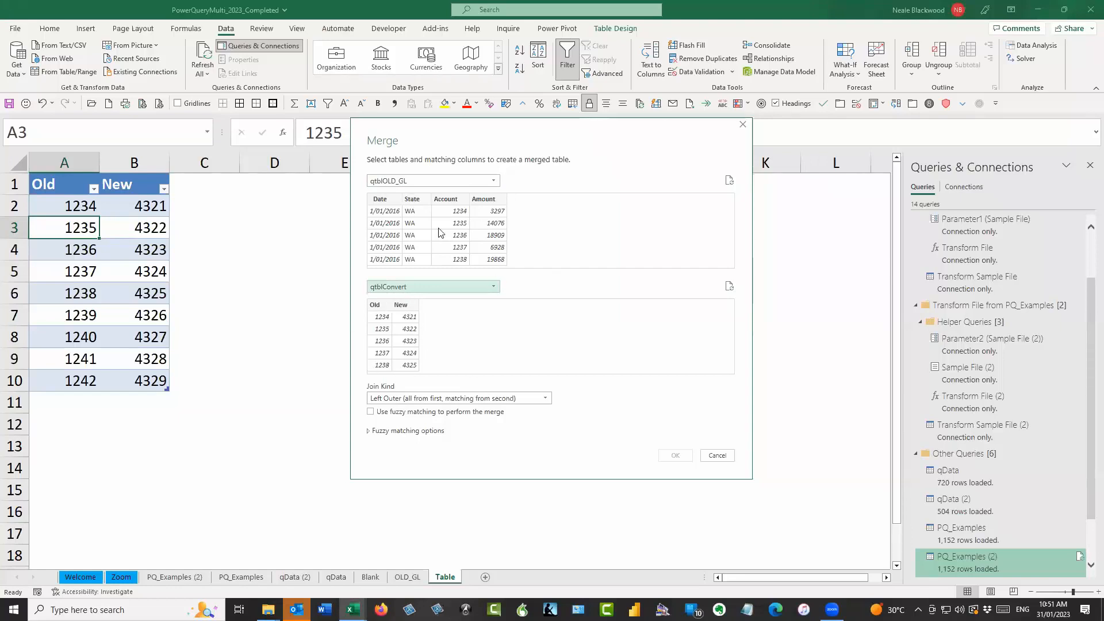
Step: Match the Account column of qtblOLD_GL with the Old column of qtblConvert and create the left outer merge
{"action": "left_click", "coordinate": [453, 202]}
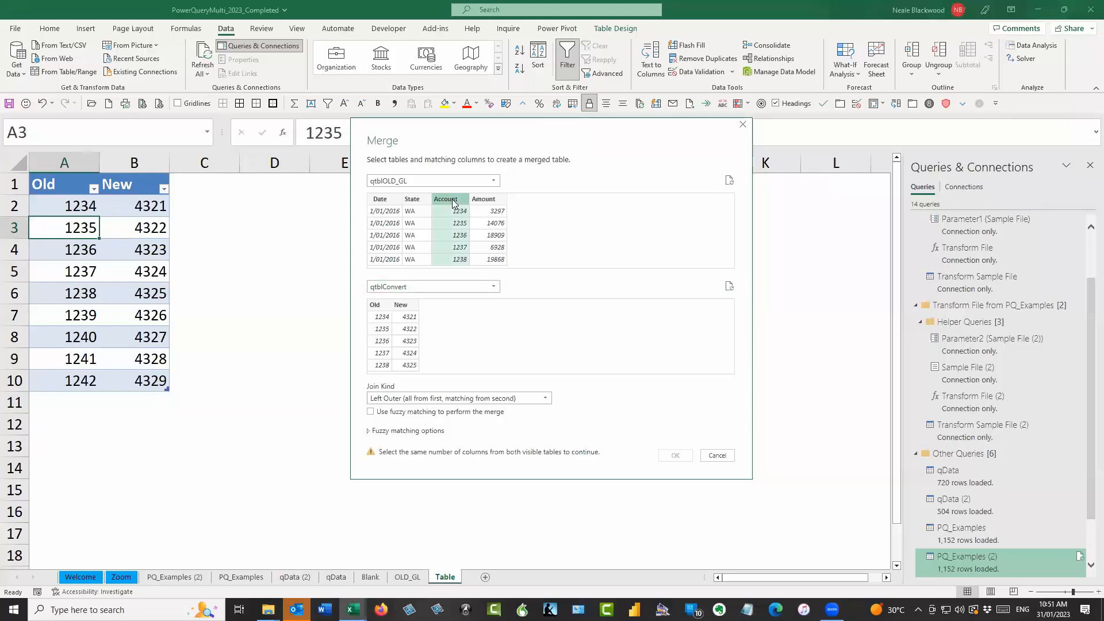
{"action": "left_click", "coordinate": [384, 311]}
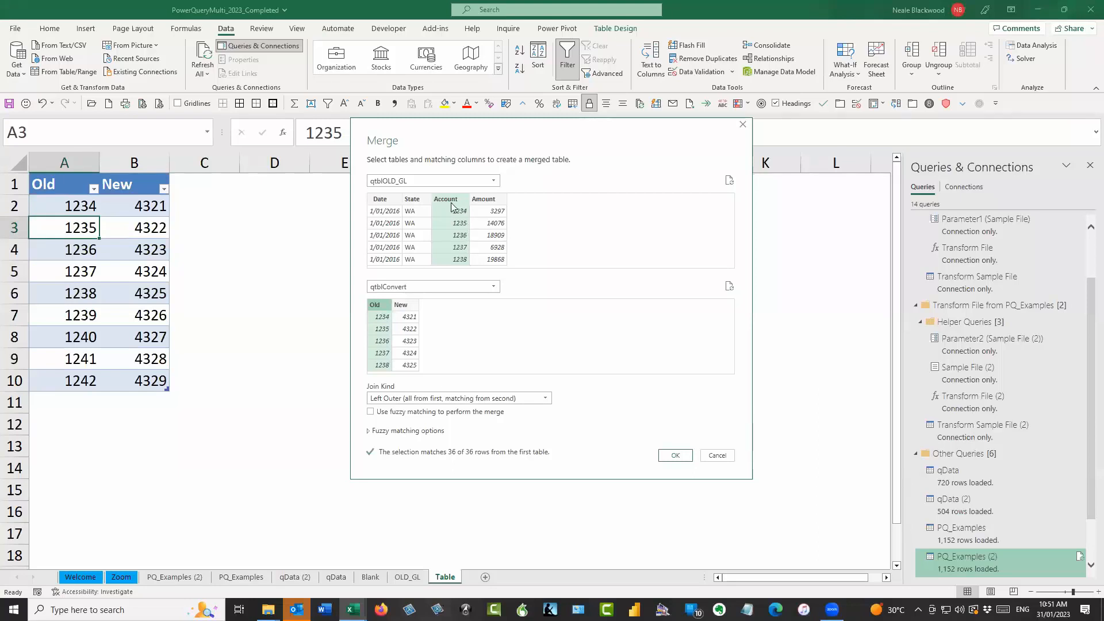
{"action": "left_click", "coordinate": [675, 455]}
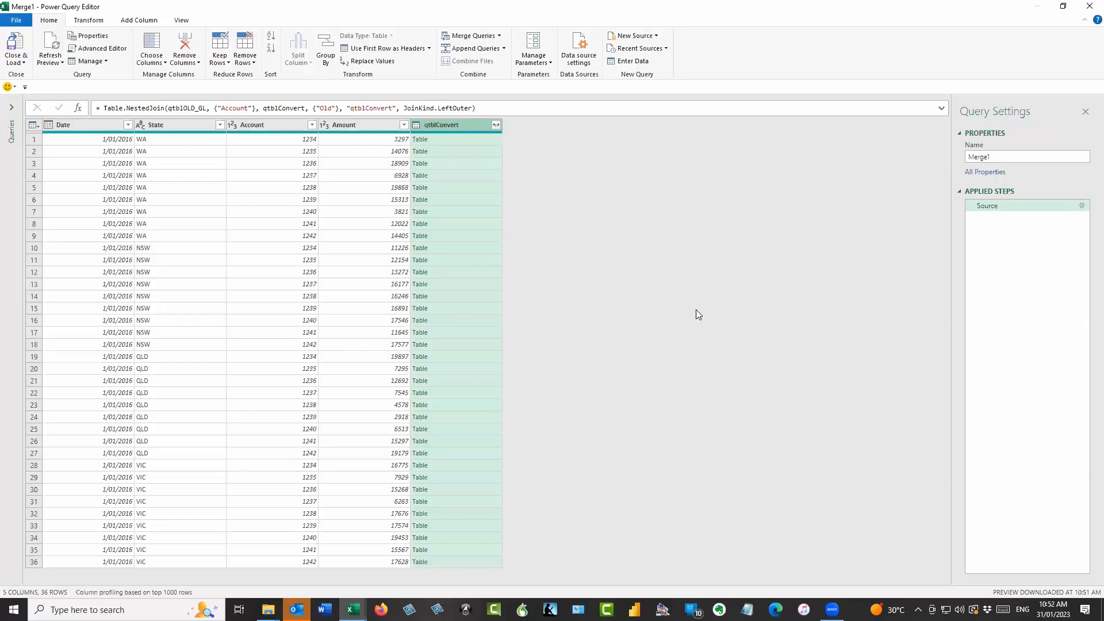
Step: Expand the qtblConvert column into its Old and New columns without using the original column name as prefix
{"action": "key", "text": "ctrl+shift+plus"}
{"action": "key", "text": "ctrl+shift+plus"}
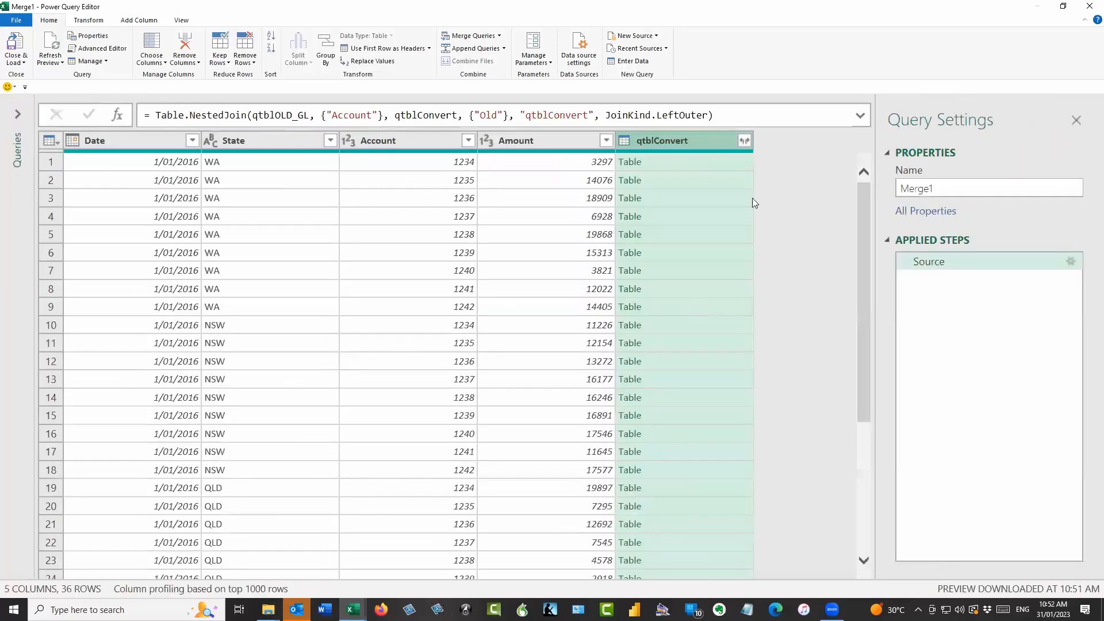
{"action": "left_click", "coordinate": [743, 140]}
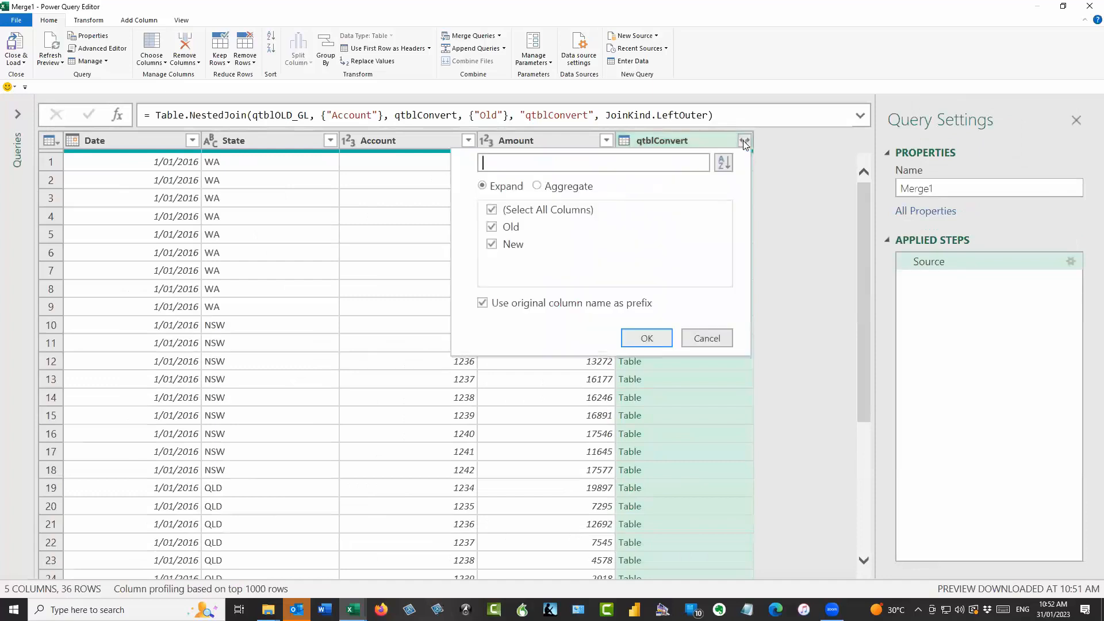
{"action": "left_click", "coordinate": [483, 303]}
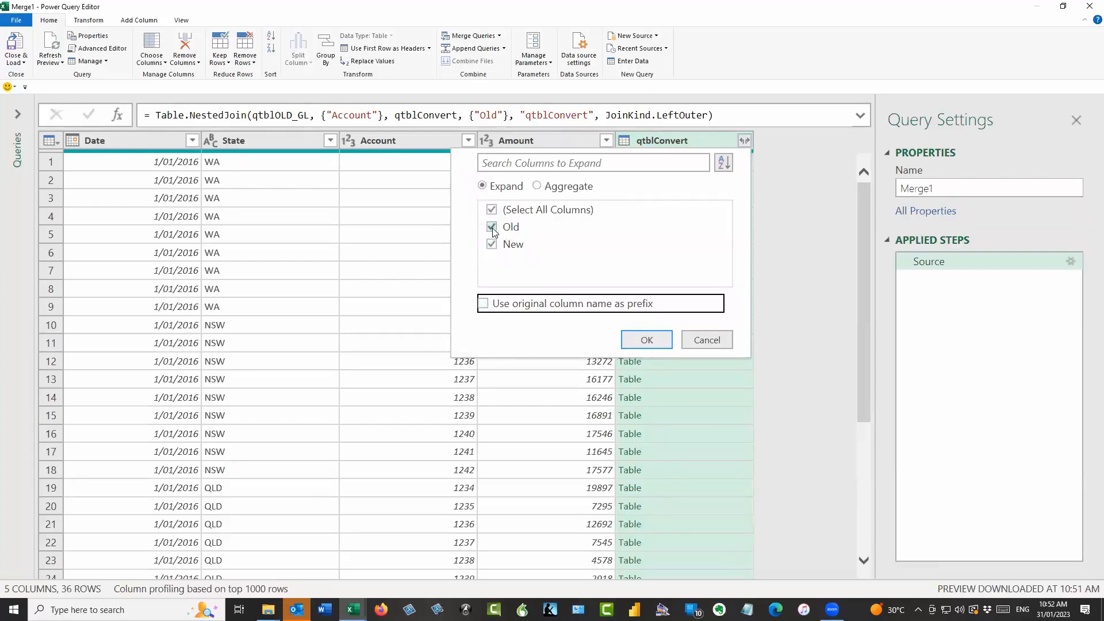
{"action": "left_click", "coordinate": [655, 340]}
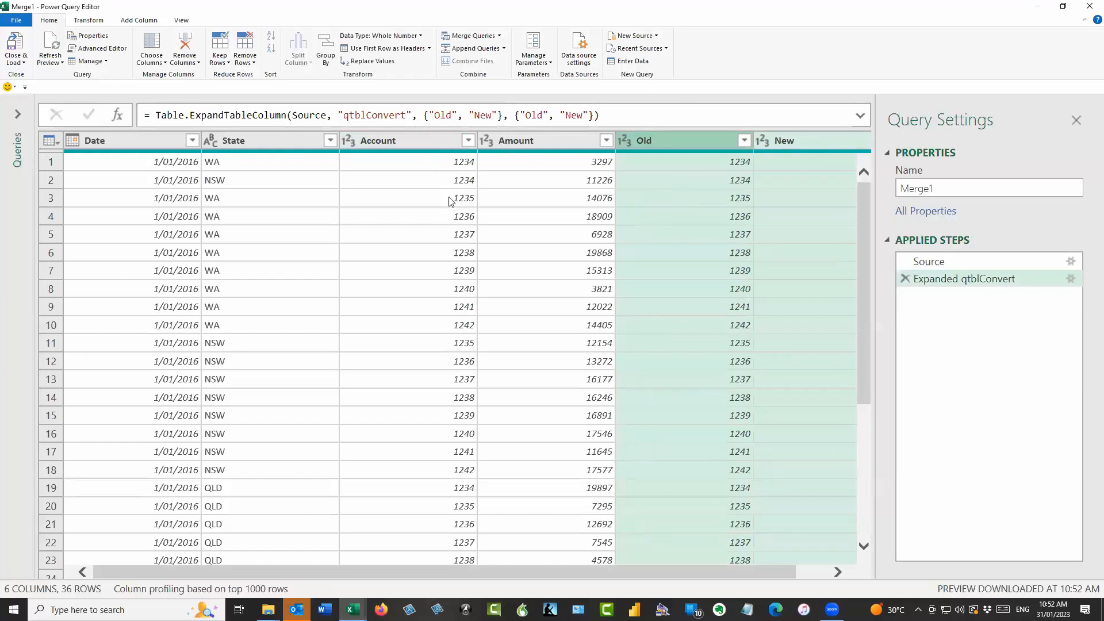
Step: Remove the Old column from the merged query
{"action": "left_click", "coordinate": [838, 570]}
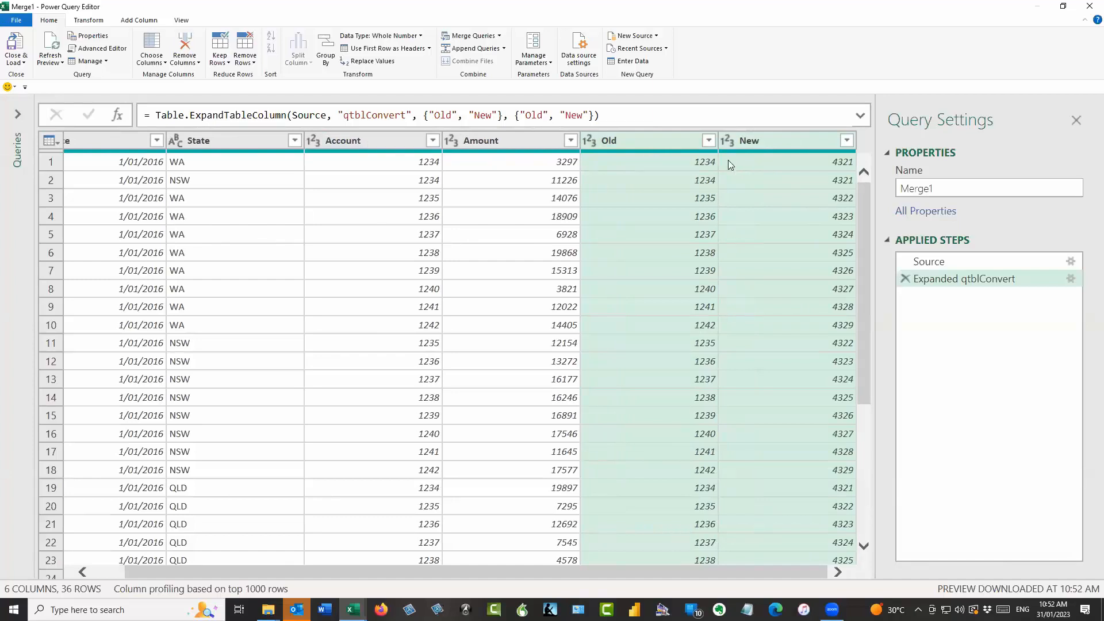
{"action": "left_click", "coordinate": [628, 138]}
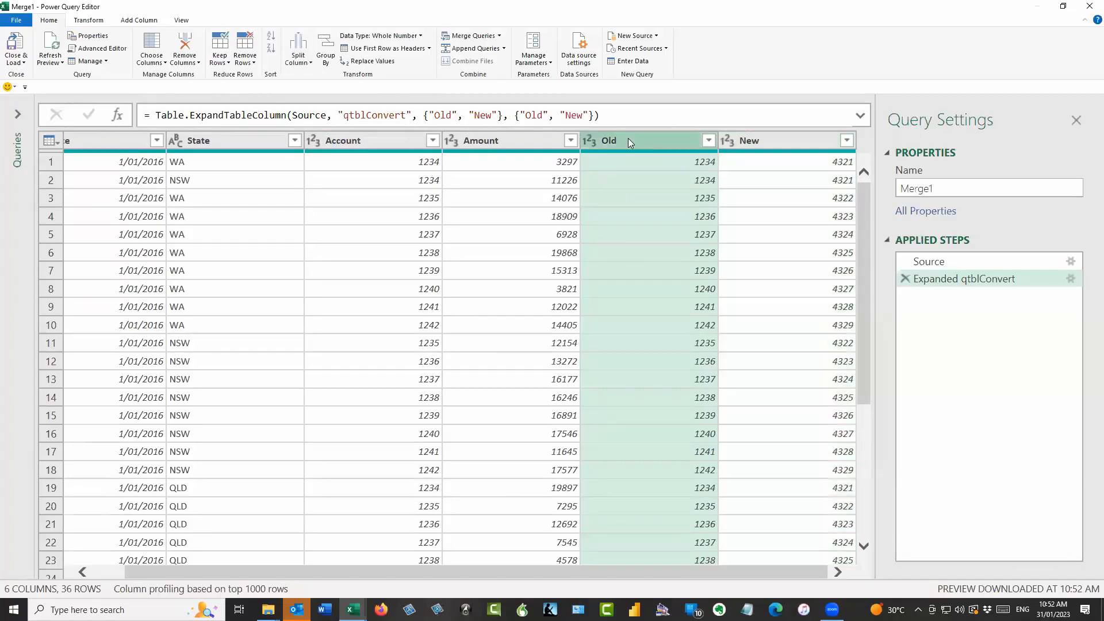
{"action": "right_click", "coordinate": [627, 138]}
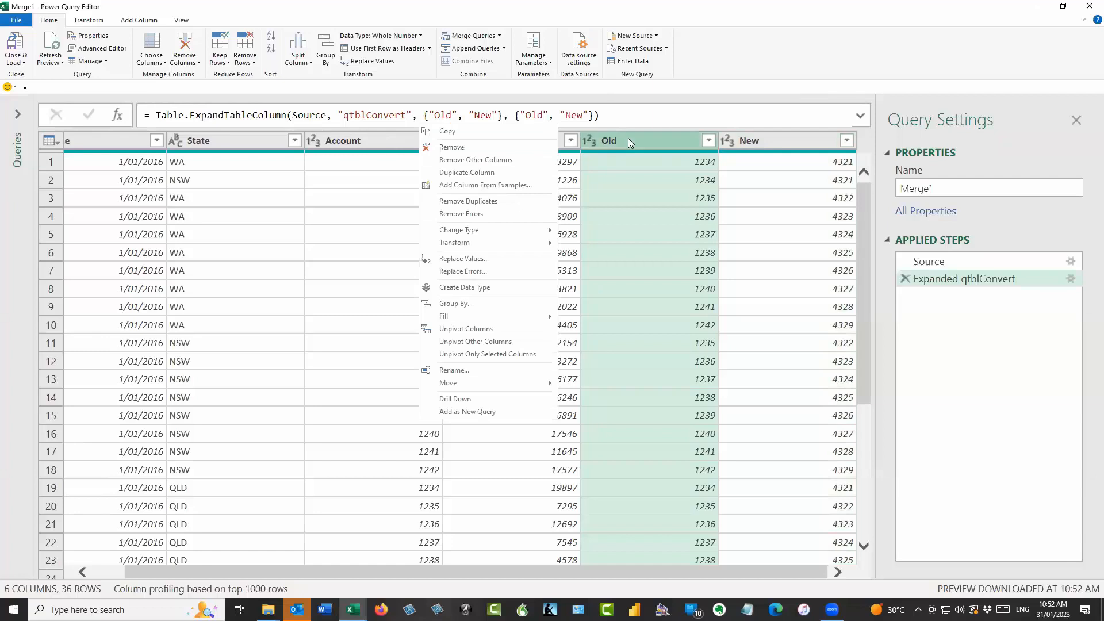
{"action": "left_click", "coordinate": [482, 153]}
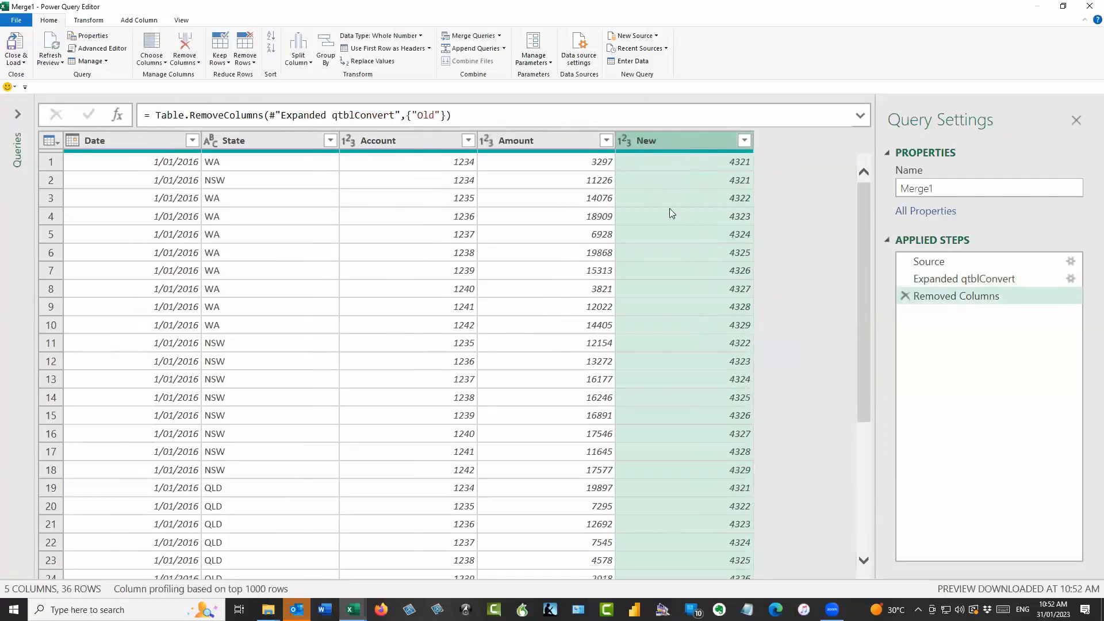
Step: Load the merged query to a worksheet and widen the Date column to fit its contents
{"action": "left_click", "coordinate": [17, 43]}
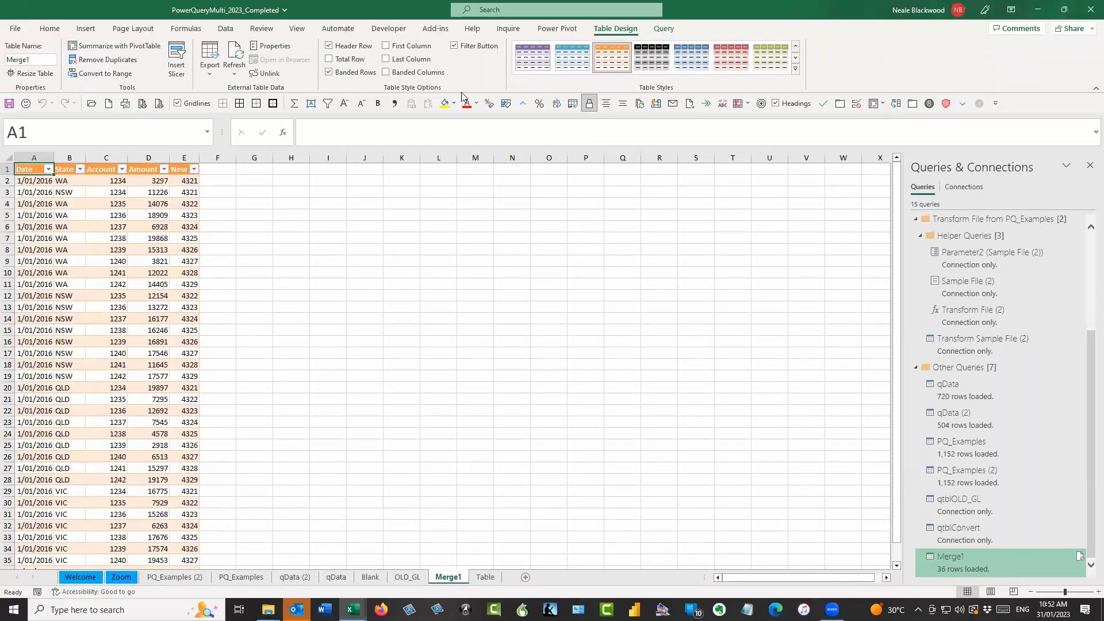
{"action": "scroll", "coordinate": [308, 225], "scroll_direction": "up", "scroll_amount": 4, "text": "ctrl"}
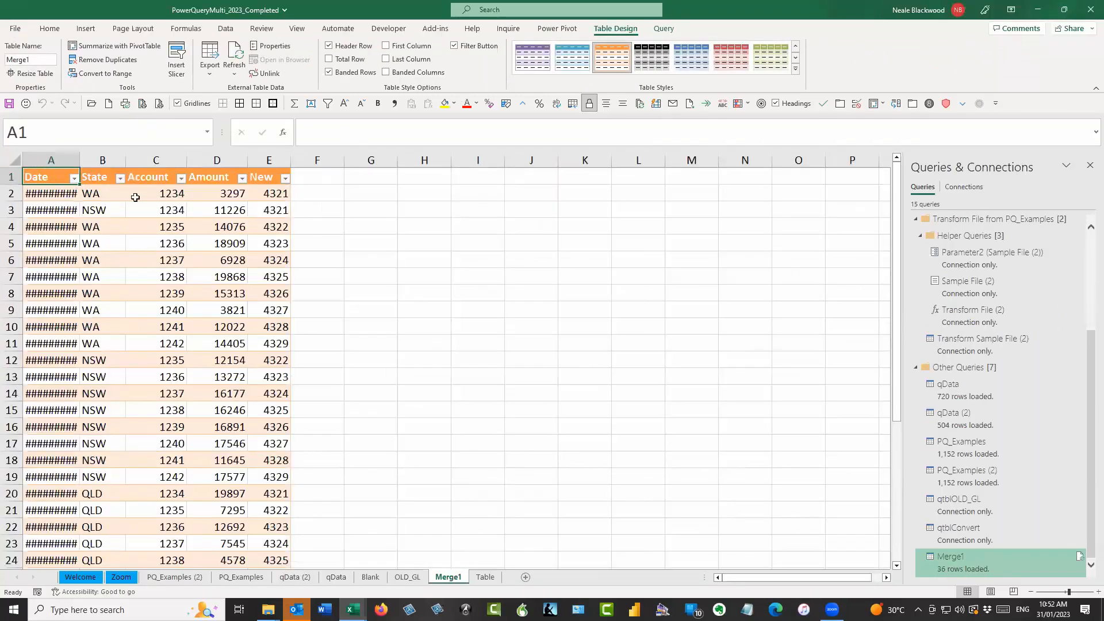
{"action": "double_click", "coordinate": [80, 160]}
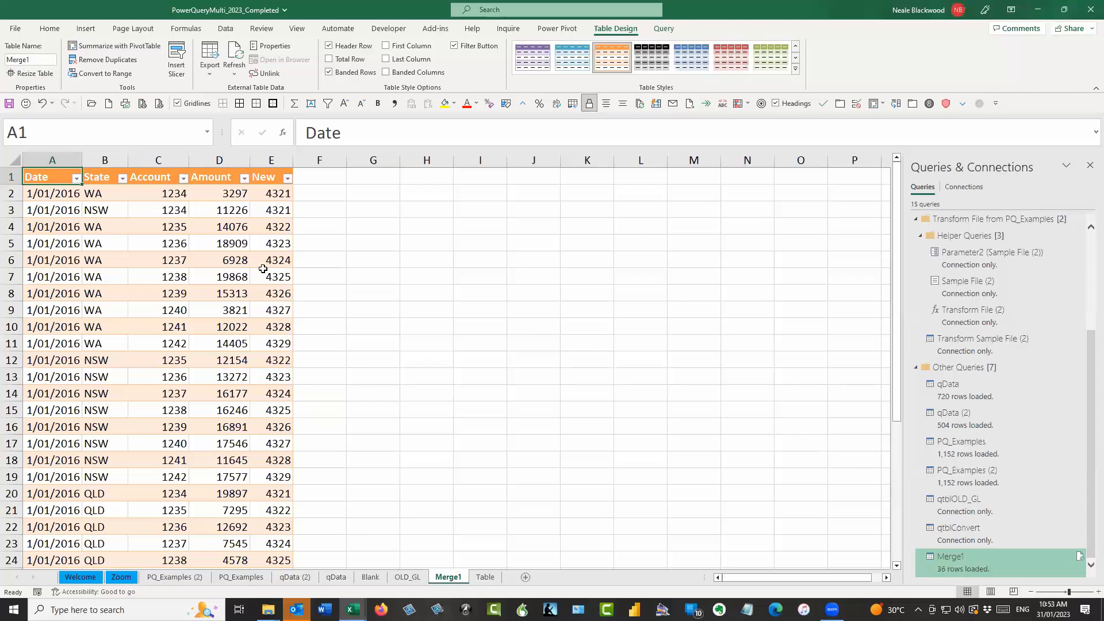
Step: Open the qtblOLD_GL query in the Power Query editor, show the queries list and display qtblConvert
{"action": "left_click", "coordinate": [974, 508]}
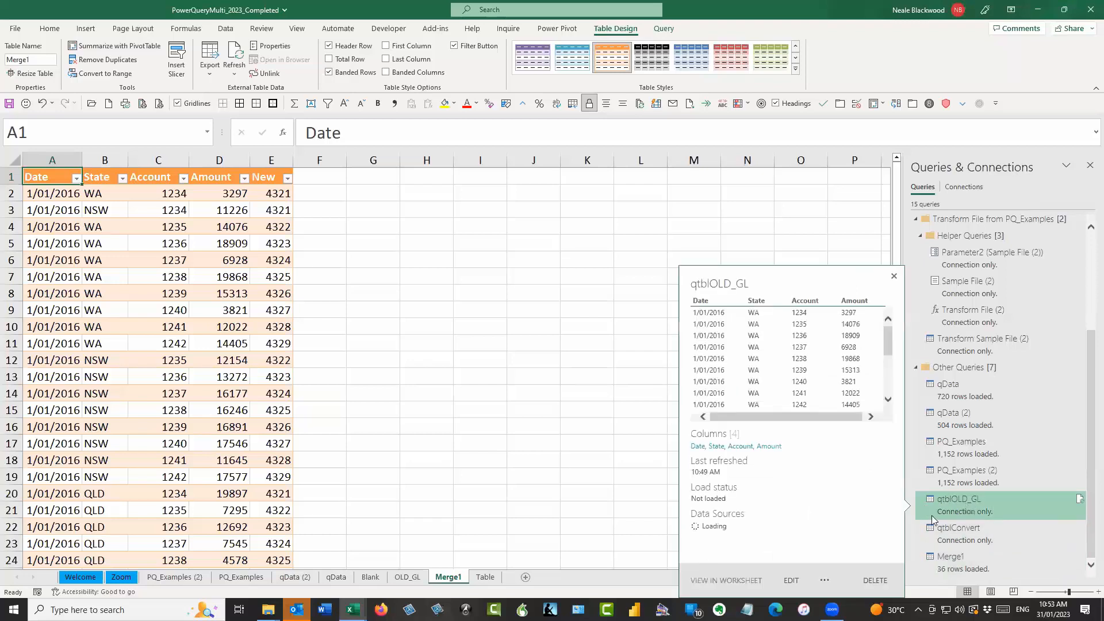
{"action": "mouse_move", "coordinate": [968, 506]}
{"action": "double_click", "coordinate": [970, 511]}
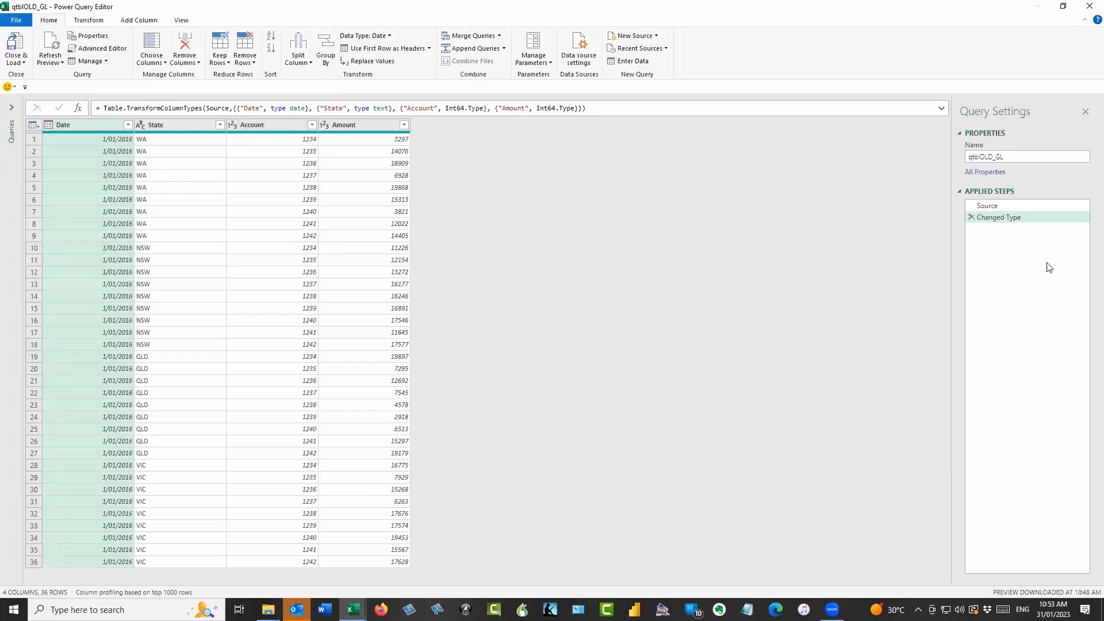
{"action": "left_click", "coordinate": [14, 109]}
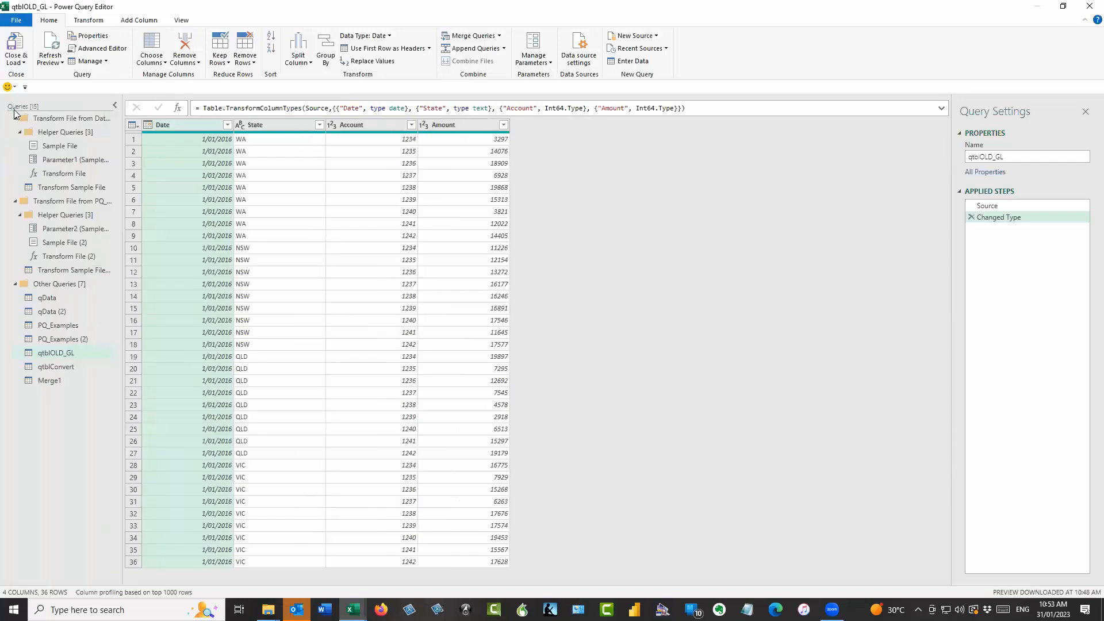
{"action": "left_click", "coordinate": [61, 366]}
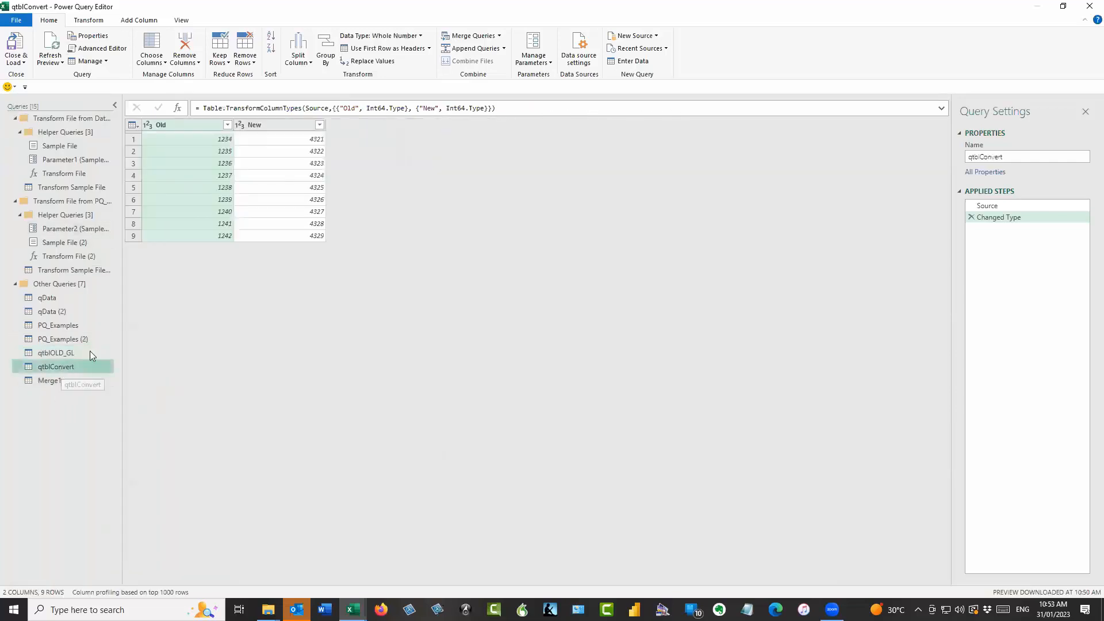
Step: Change the Old column of qtblConvert to Text, replacing the current conversion, and check the effect in Merge1
{"action": "left_click", "coordinate": [149, 125]}
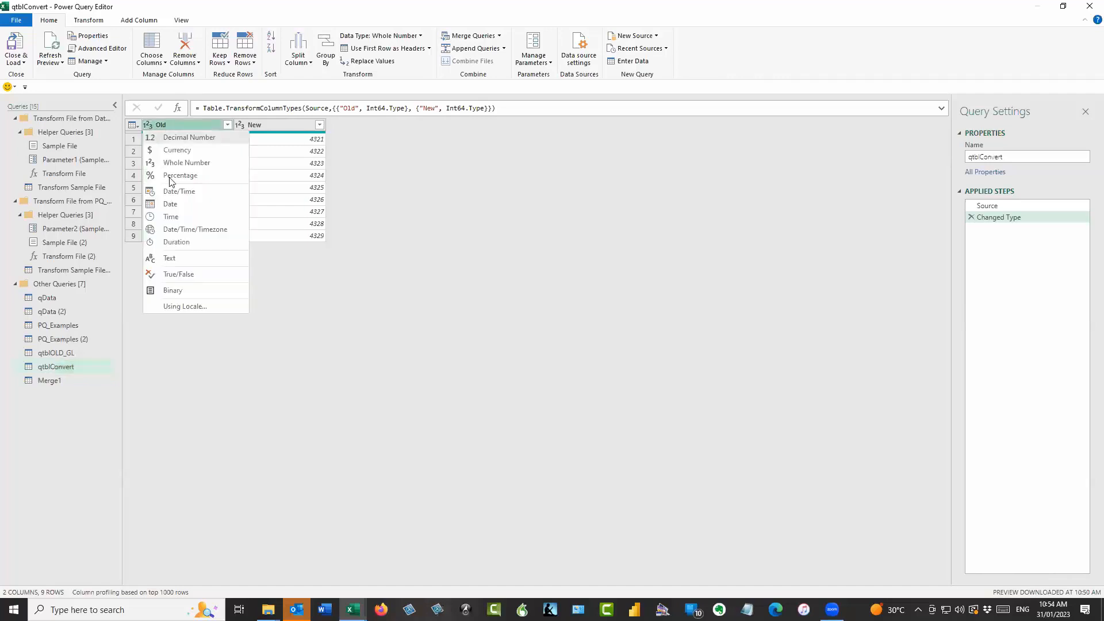
{"action": "left_click", "coordinate": [193, 260]}
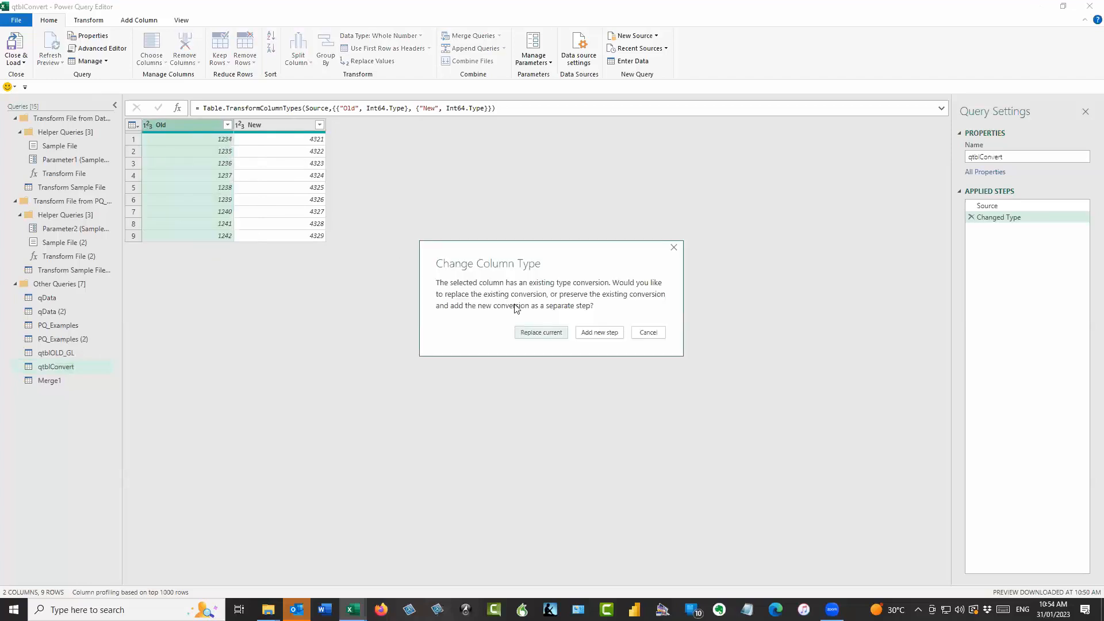
{"action": "left_click", "coordinate": [540, 332]}
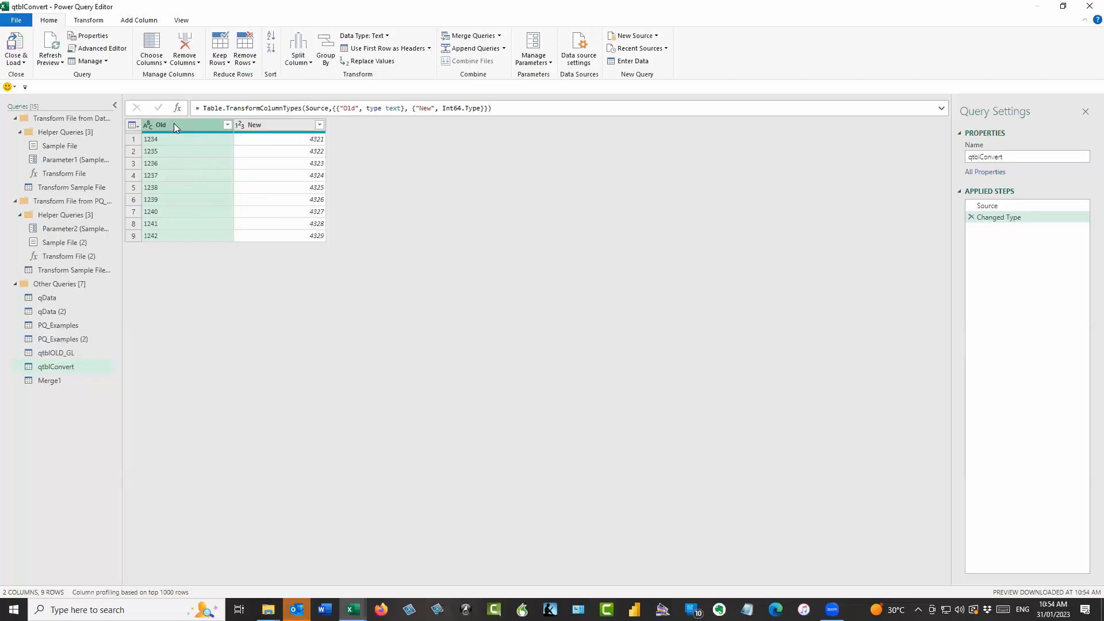
{"action": "left_click", "coordinate": [52, 381]}
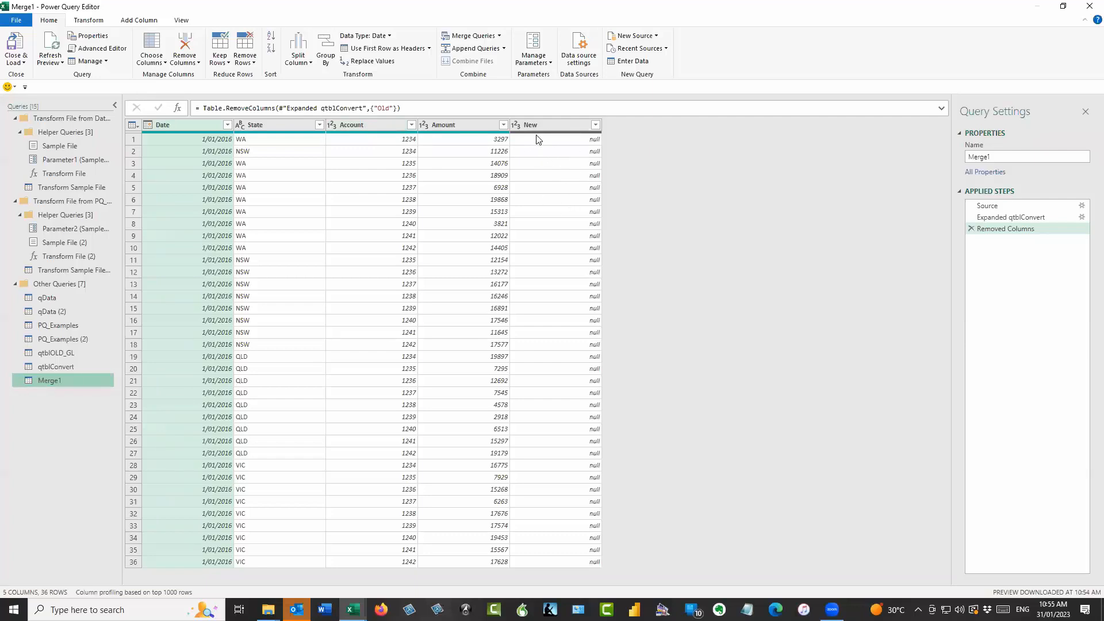
Step: Set the Old column of qtblConvert back to Whole Number, replacing the current conversion, and close and load after checking Merge1
{"action": "left_click", "coordinate": [52, 367]}
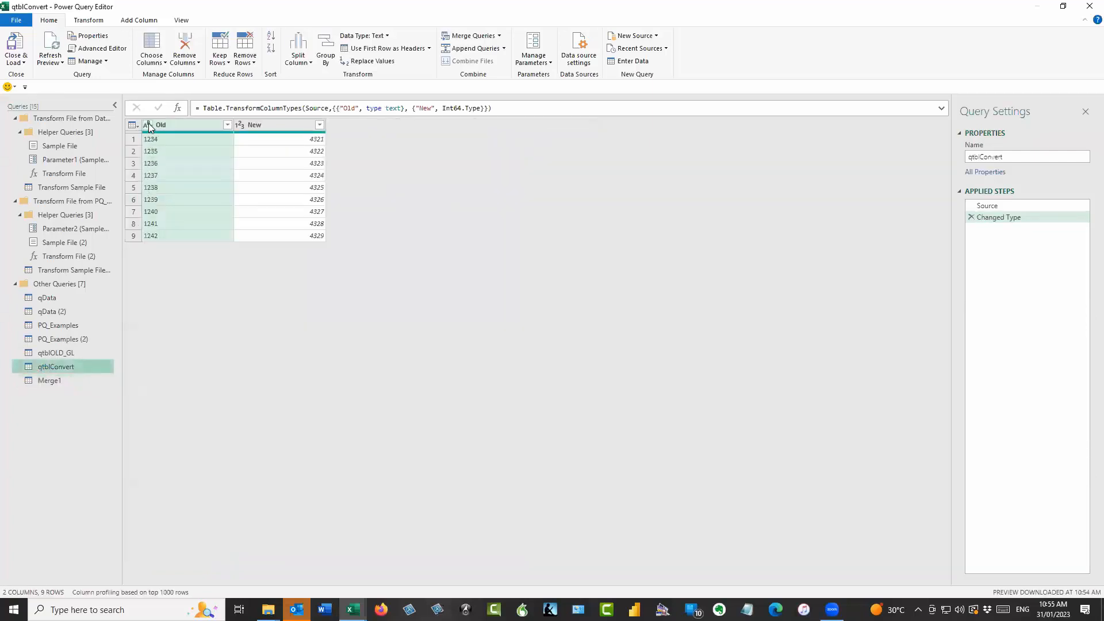
{"action": "left_click", "coordinate": [149, 124]}
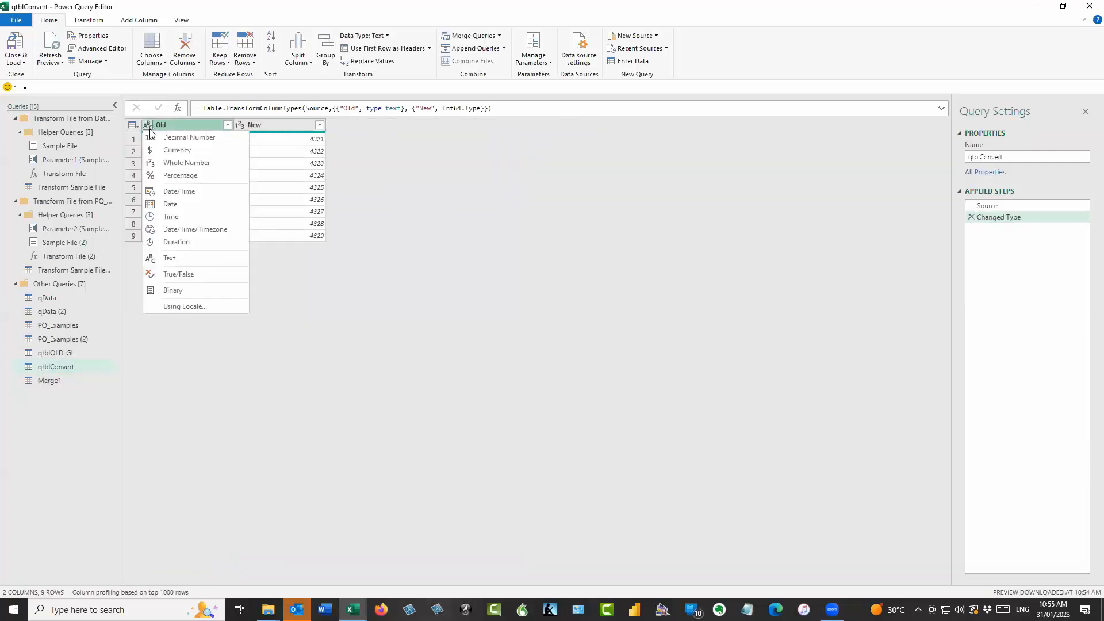
{"action": "left_click", "coordinate": [191, 163]}
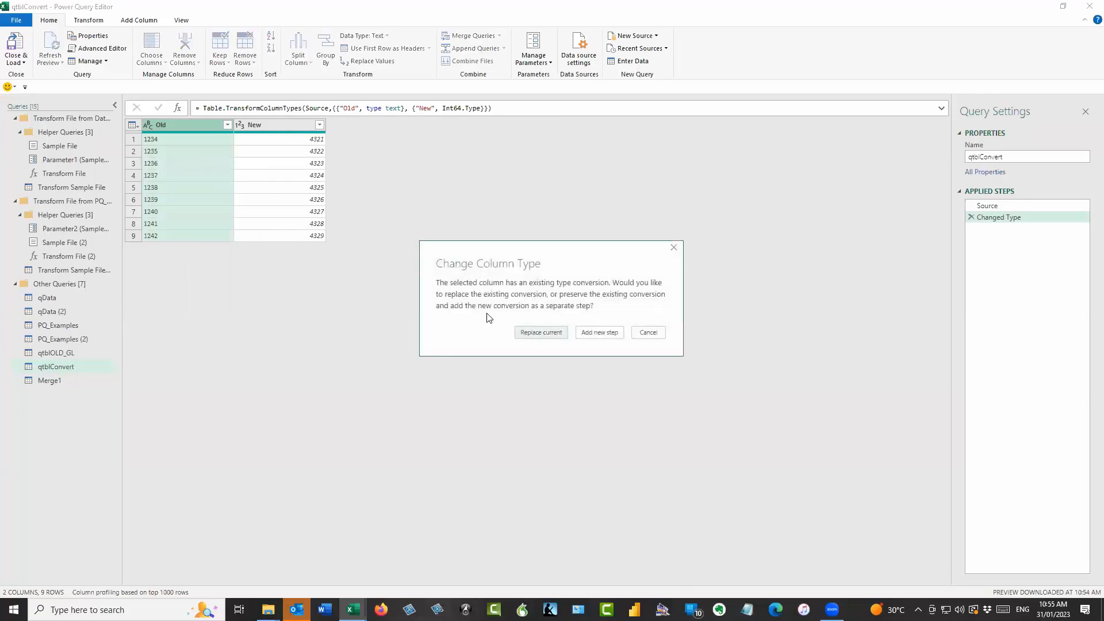
{"action": "left_click", "coordinate": [535, 333]}
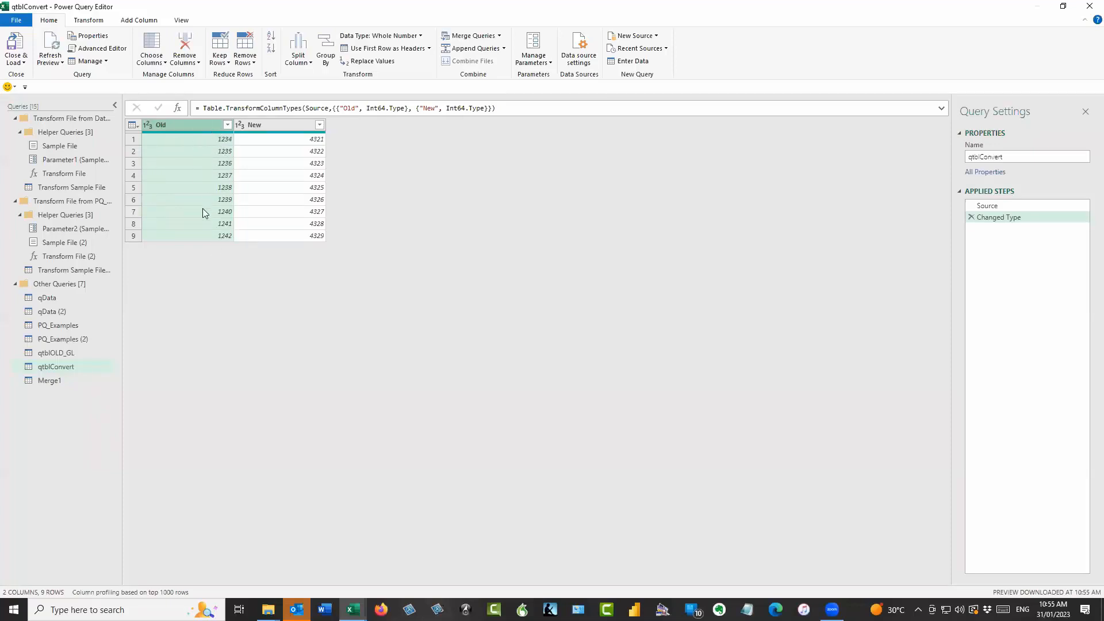
{"action": "left_click", "coordinate": [56, 381]}
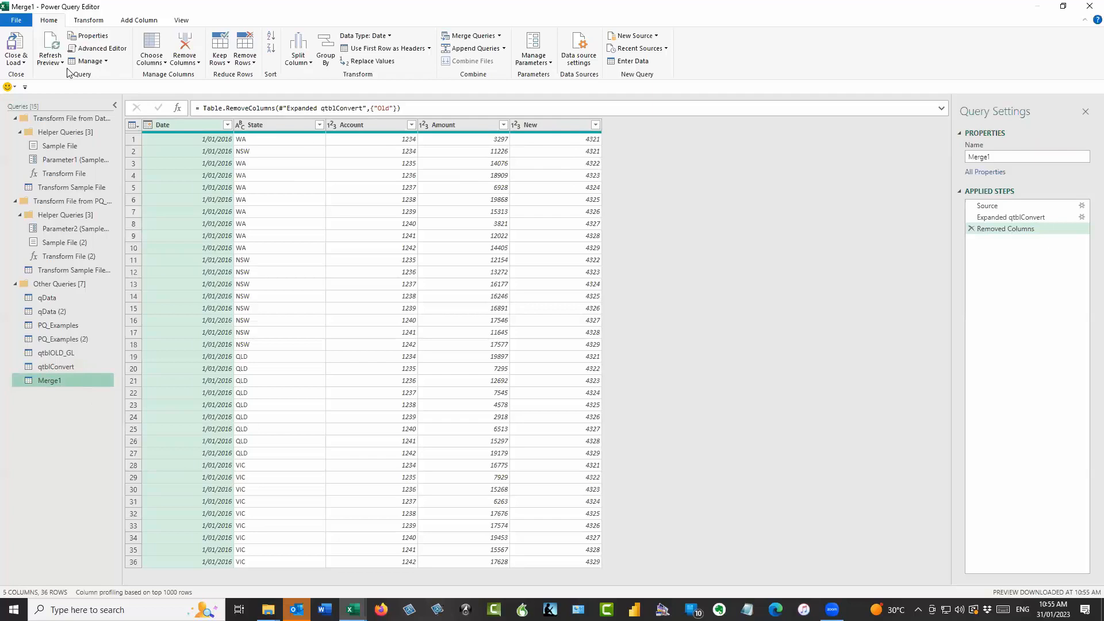
{"action": "left_click", "coordinate": [16, 45]}
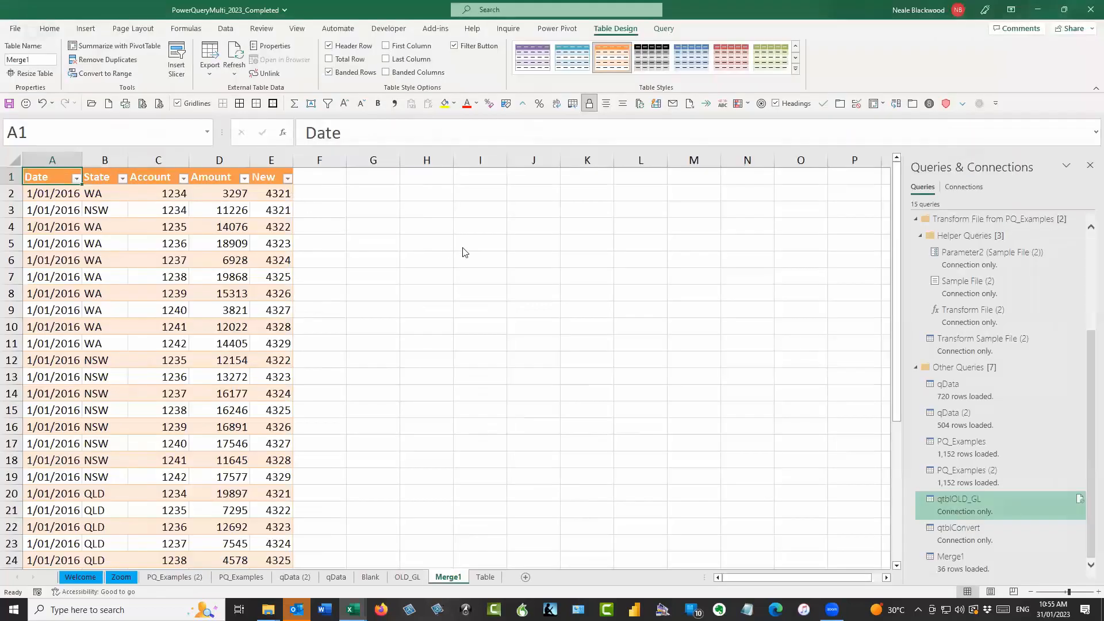
Step: Create a query from the PQ_Examples folder on the Desktop and open its file list in the editor for transforming
{"action": "left_click", "coordinate": [412, 231]}
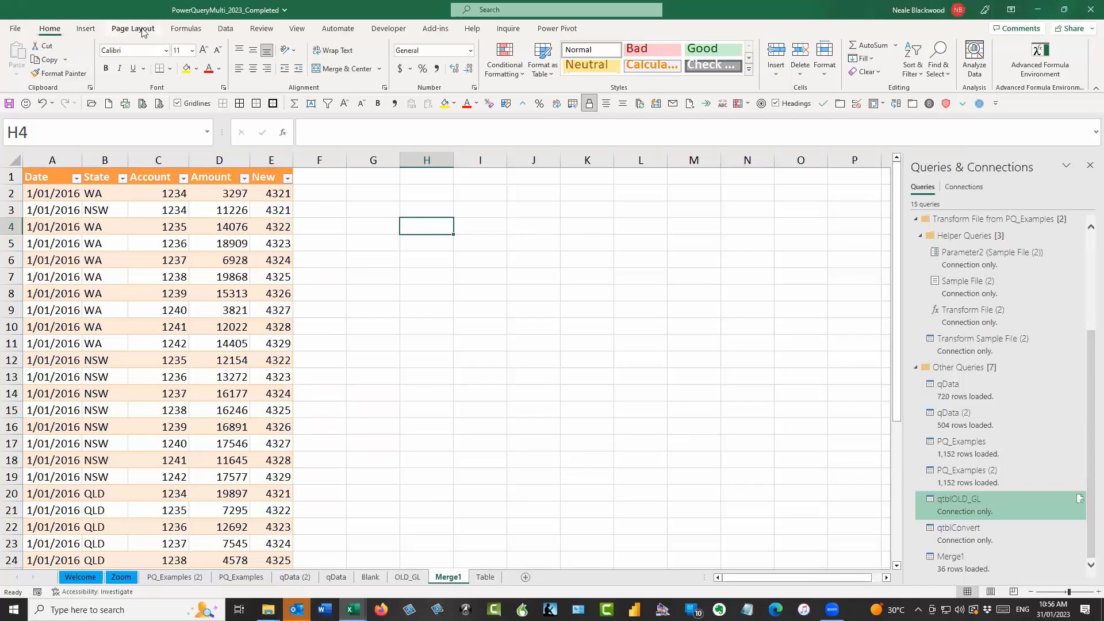
{"action": "left_click", "coordinate": [226, 28]}
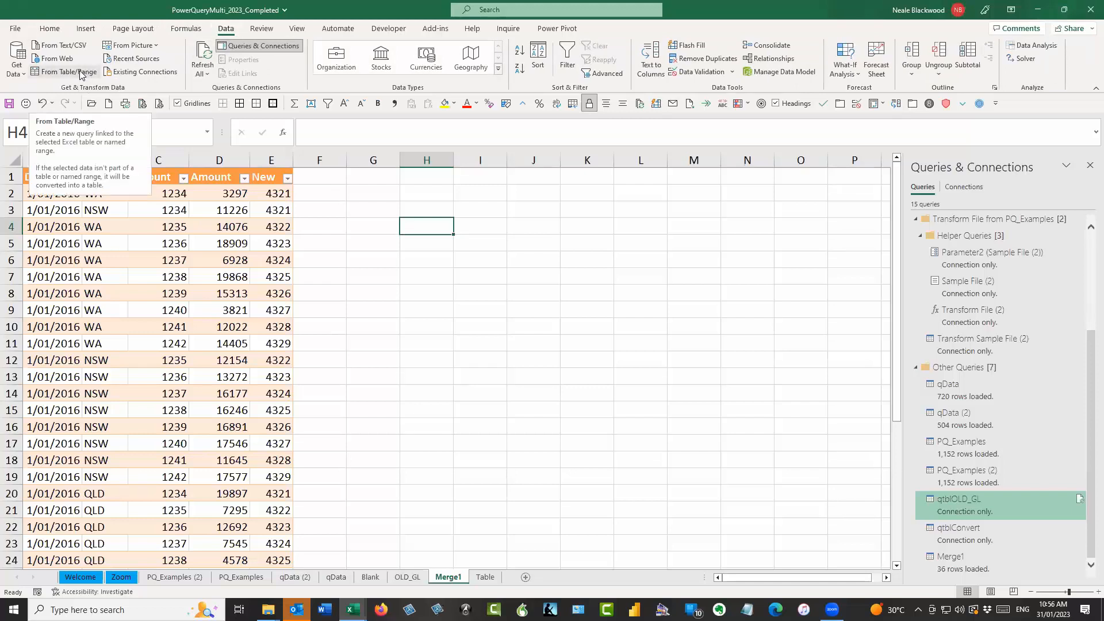
{"action": "left_click", "coordinate": [17, 62]}
{"action": "mouse_move", "coordinate": [58, 96]}
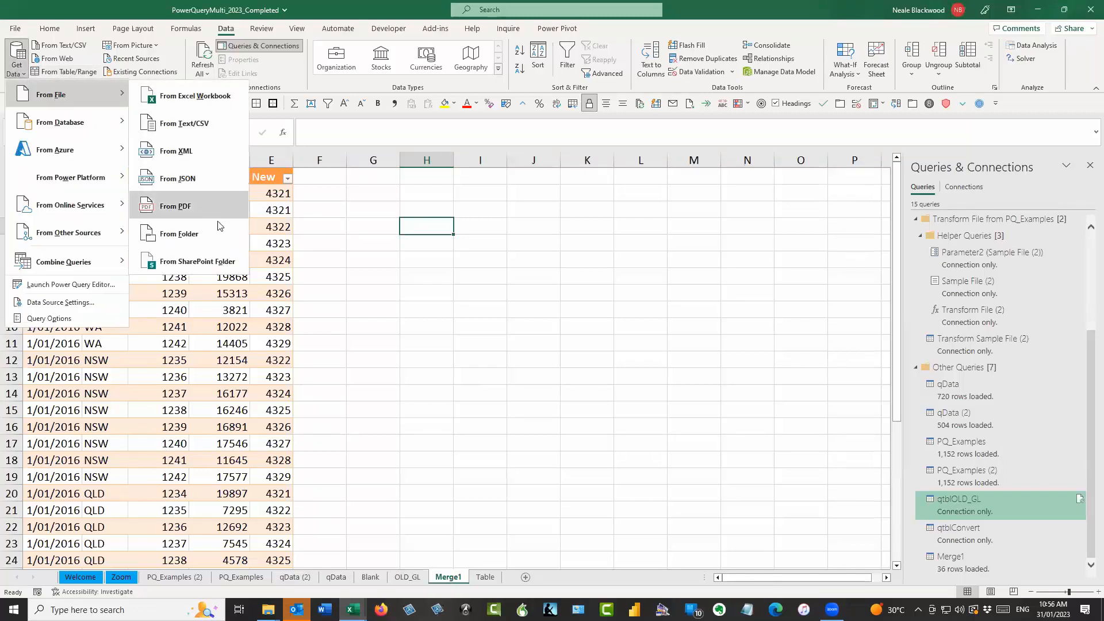
{"action": "left_click", "coordinate": [226, 238]}
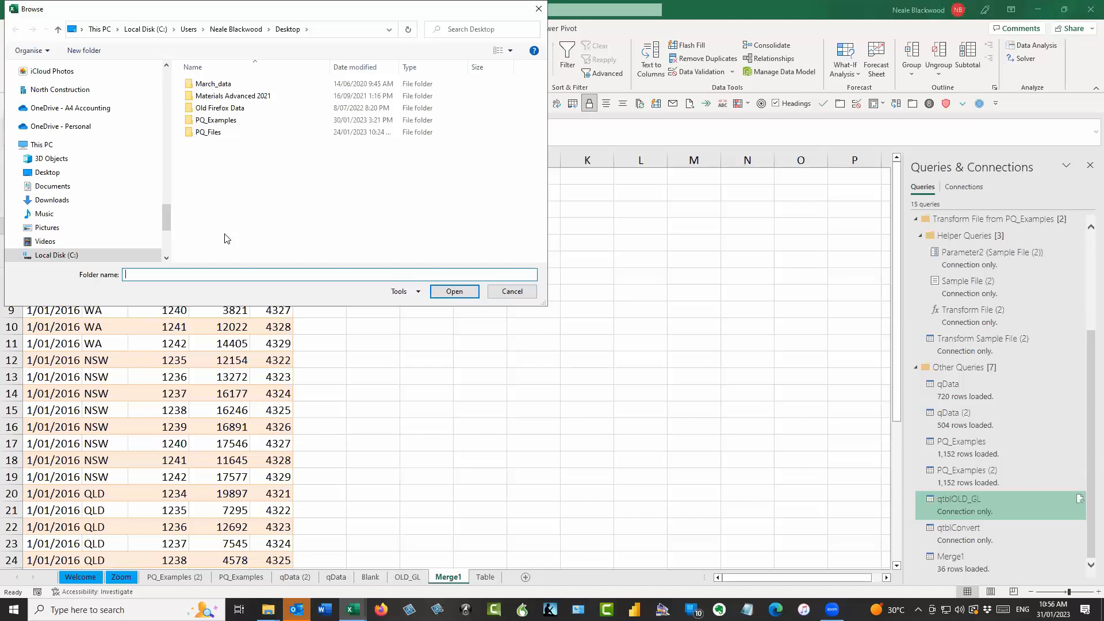
{"action": "left_click", "coordinate": [228, 123]}
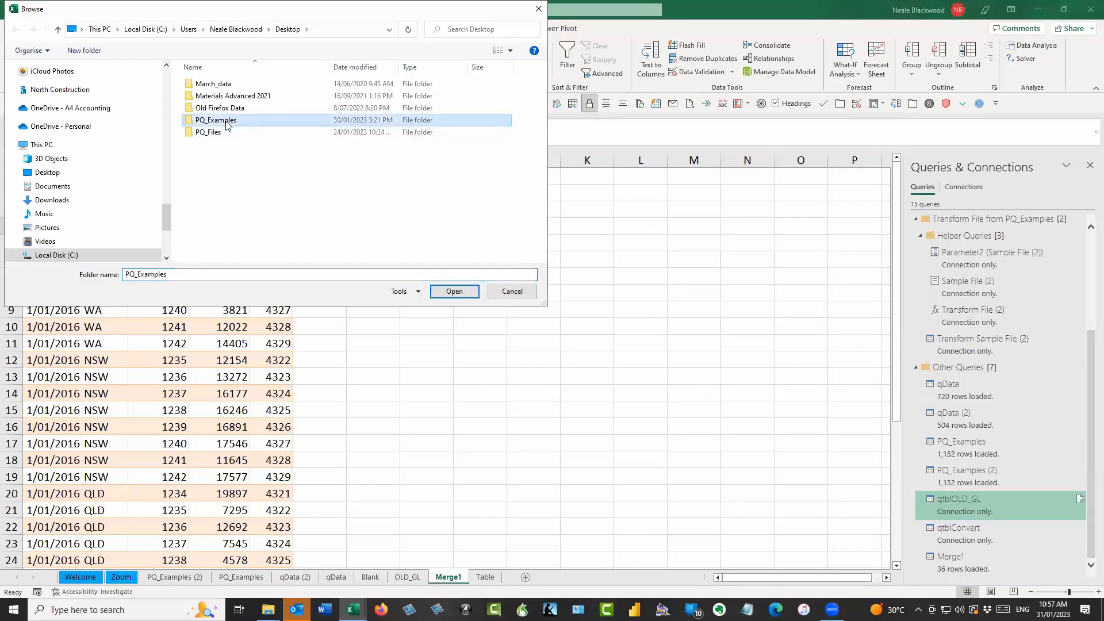
{"action": "left_click", "coordinate": [467, 297]}
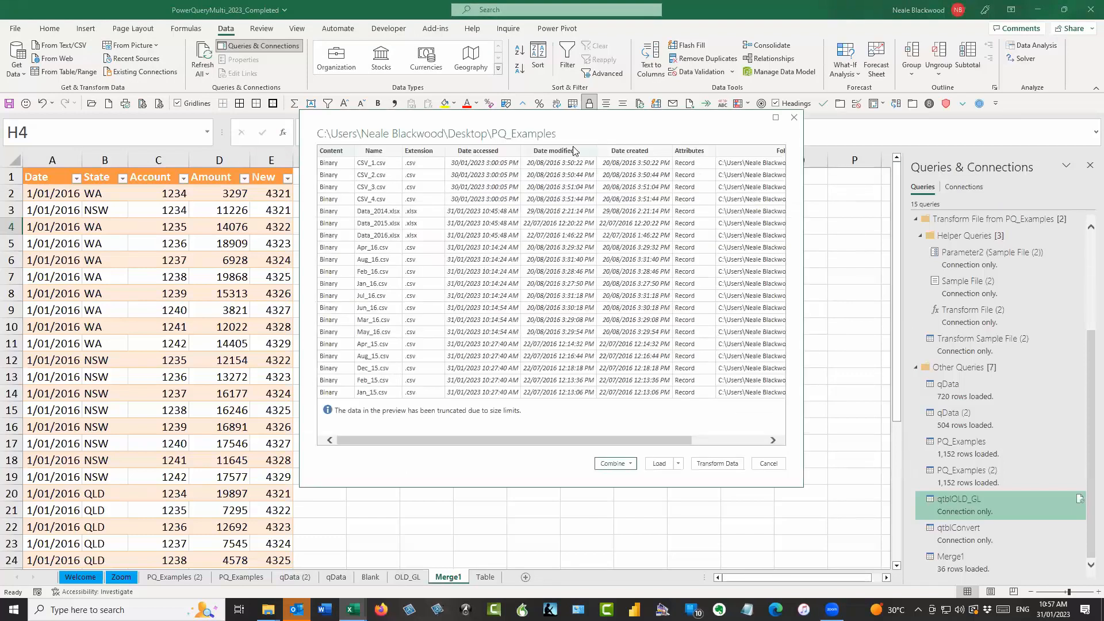
{"action": "left_click_drag", "start_coordinate": [597, 127], "coordinate": [606, 193]}
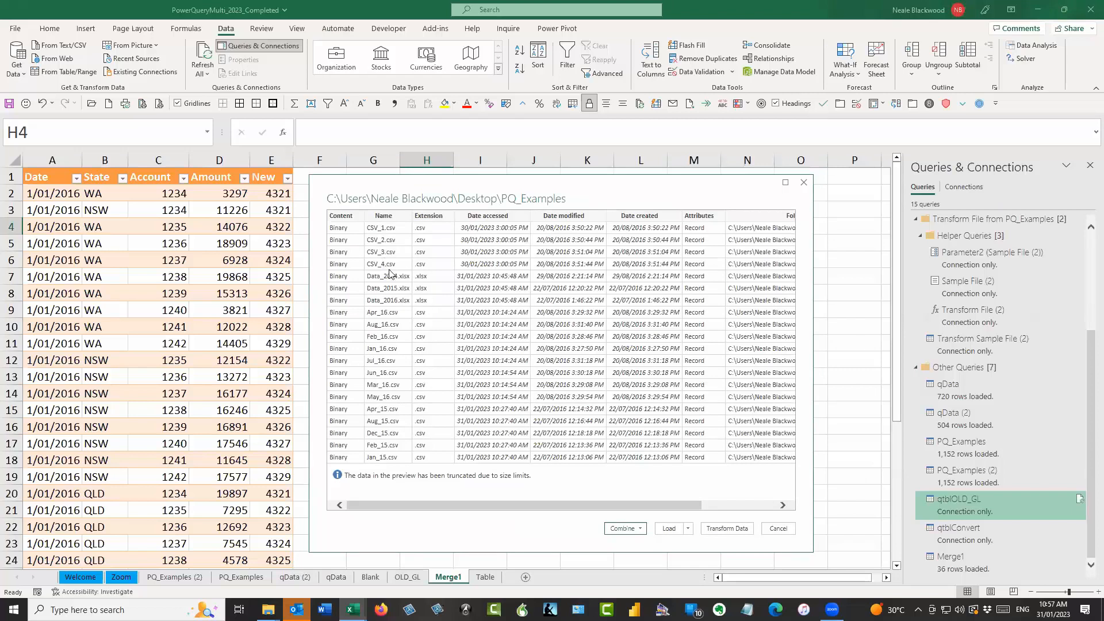
{"action": "left_click", "coordinate": [739, 530]}
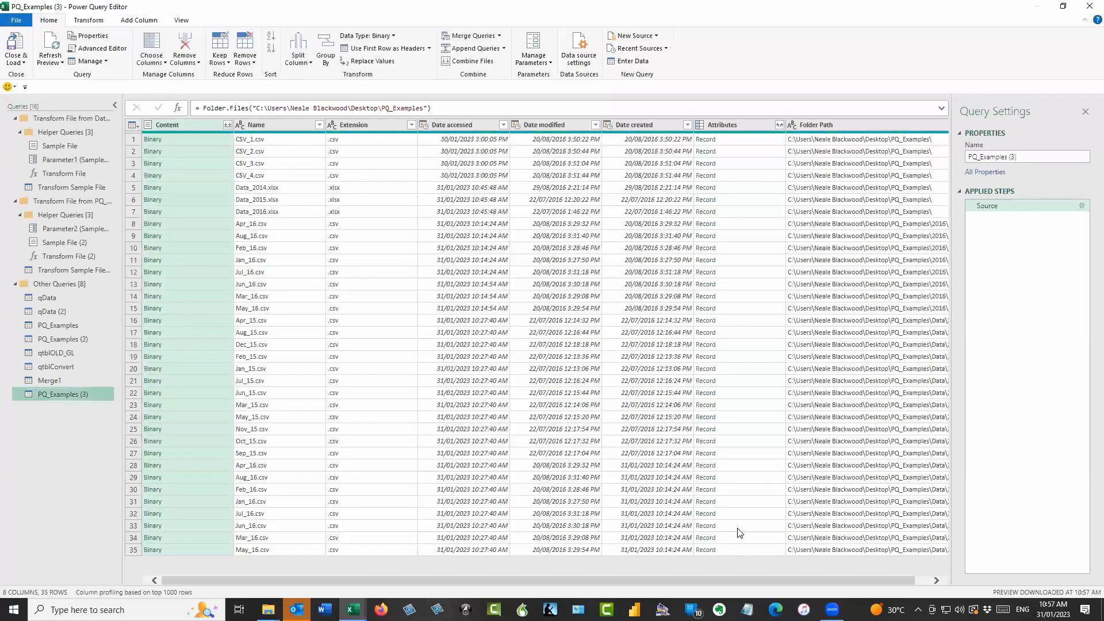
Step: Filter the Name column to keep only the files whose name begins with CSV_
{"action": "left_click", "coordinate": [319, 125]}
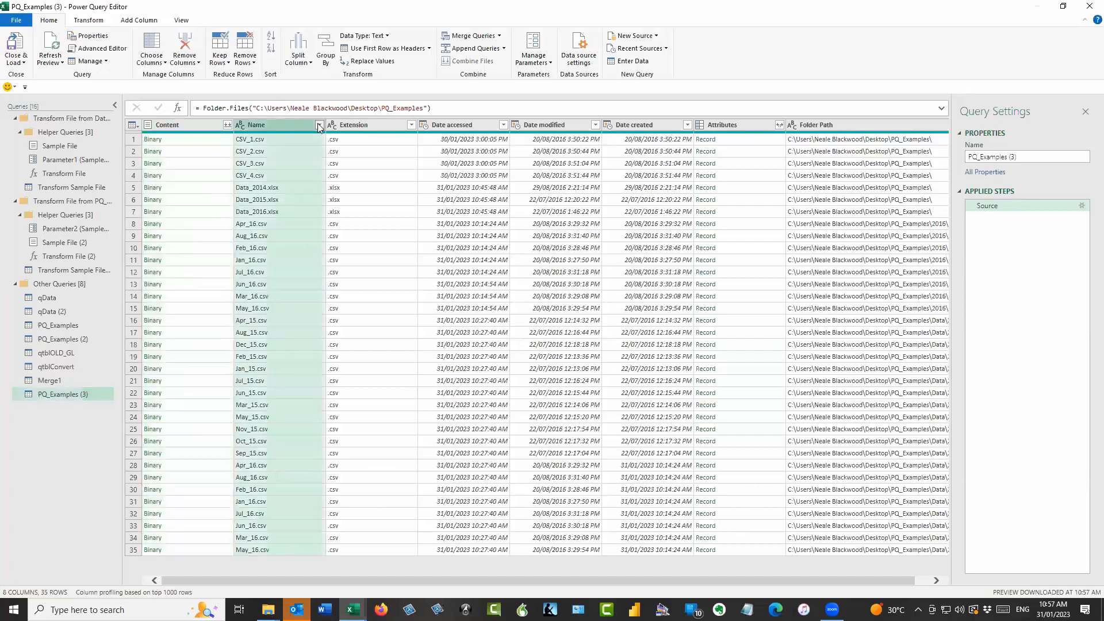
{"action": "mouse_move", "coordinate": [185, 215]}
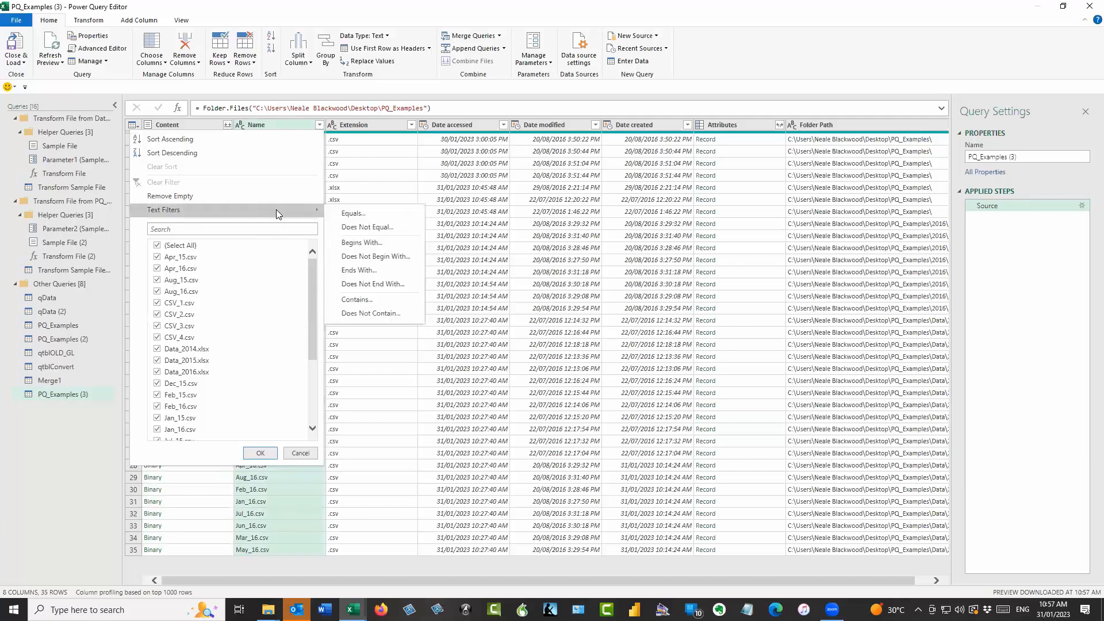
{"action": "left_click", "coordinate": [397, 244]}
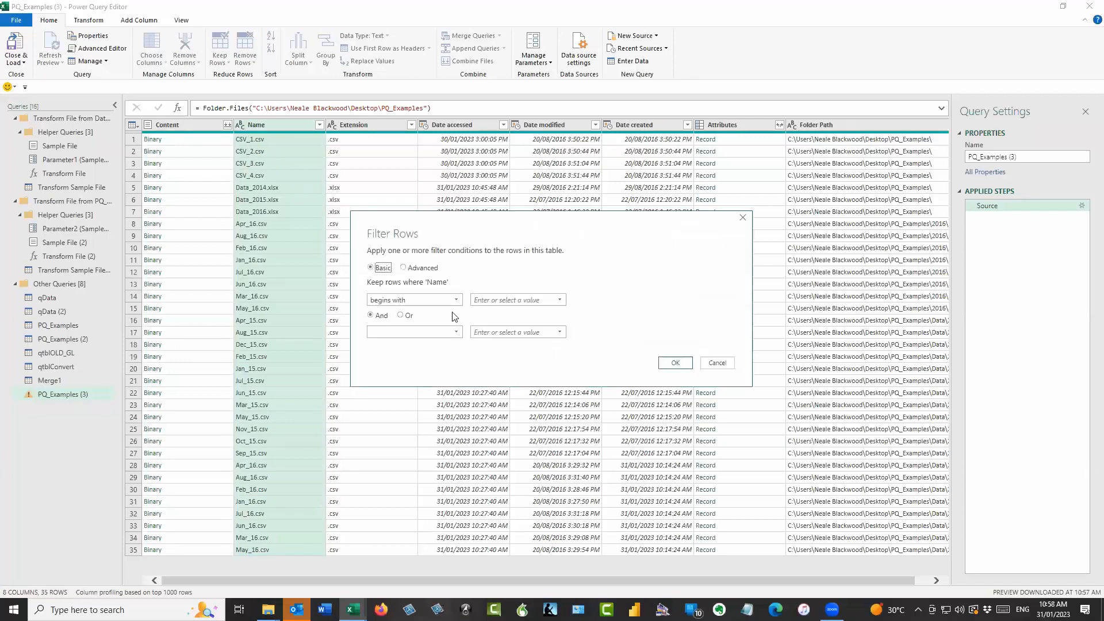
{"action": "type", "text": "CSV_"}
{"action": "left_click", "coordinate": [675, 363]}
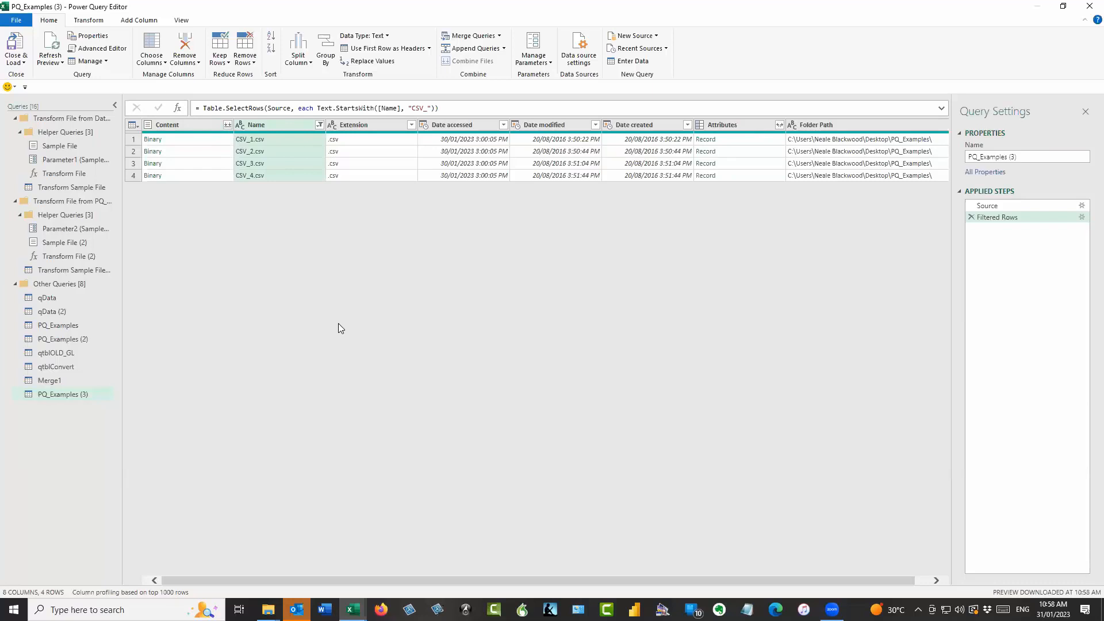
Step: Combine the filtered CSV files using the first file as sample with comma delimiter, keeping the queries list collapsed and the display enlarged
{"action": "key", "text": "ctrl+shift+plus"}
{"action": "key", "text": "ctrl+shift+plus"}
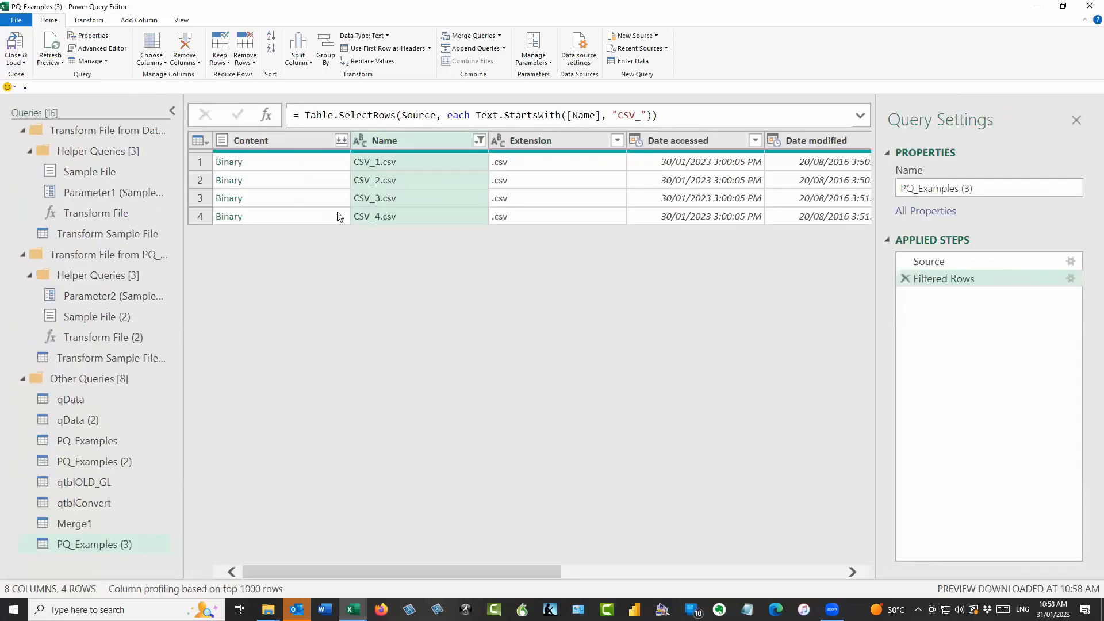
{"action": "left_click", "coordinate": [172, 110]}
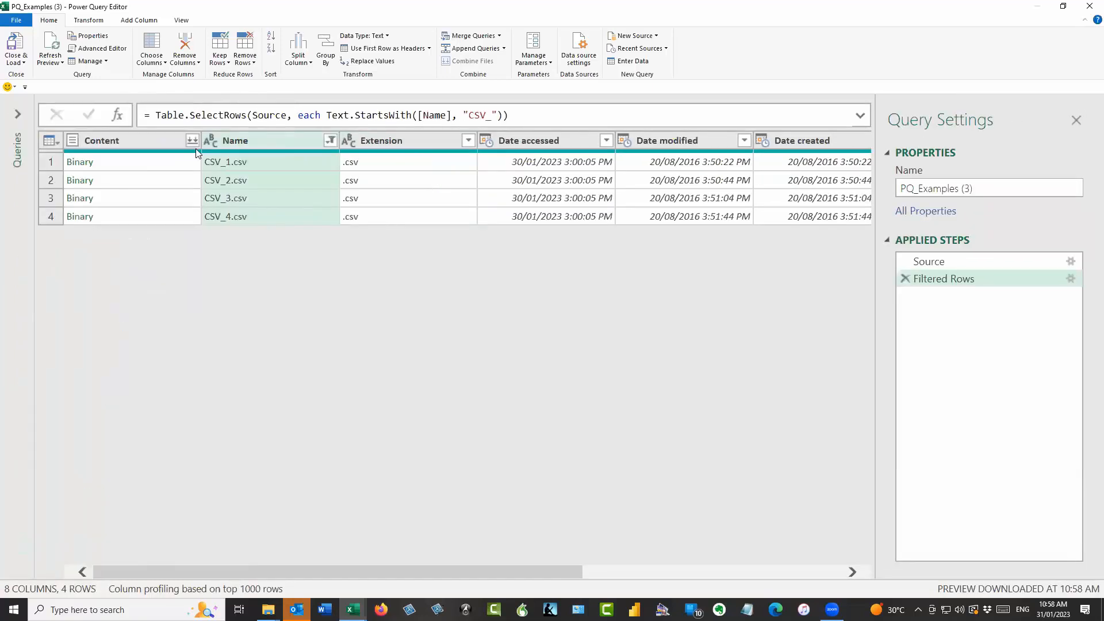
{"action": "left_click", "coordinate": [191, 140]}
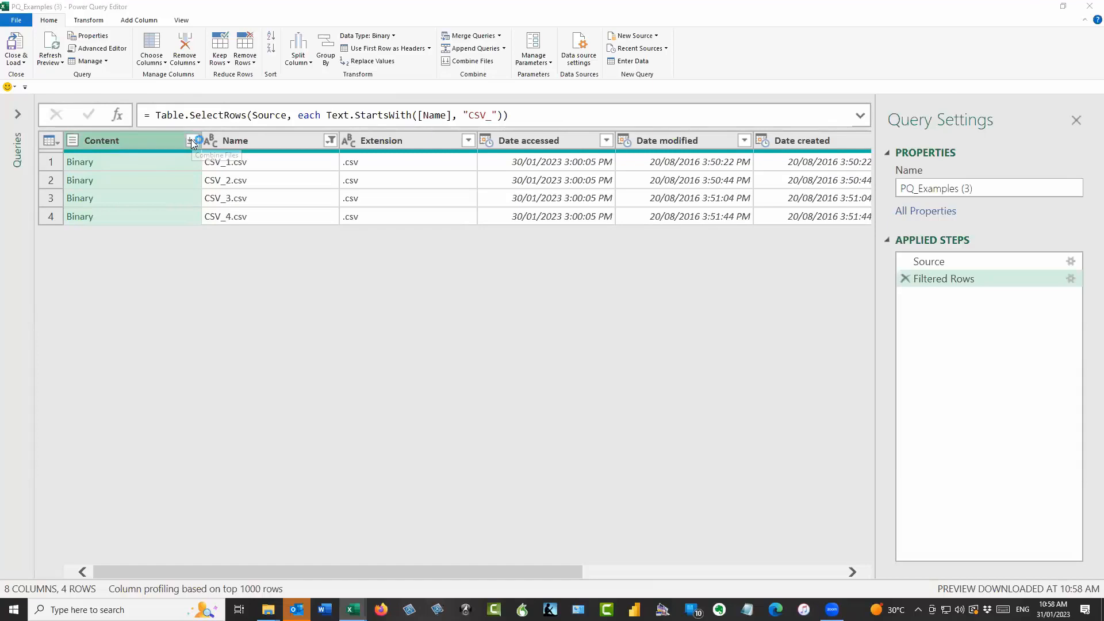
{"action": "left_click", "coordinate": [191, 140]}
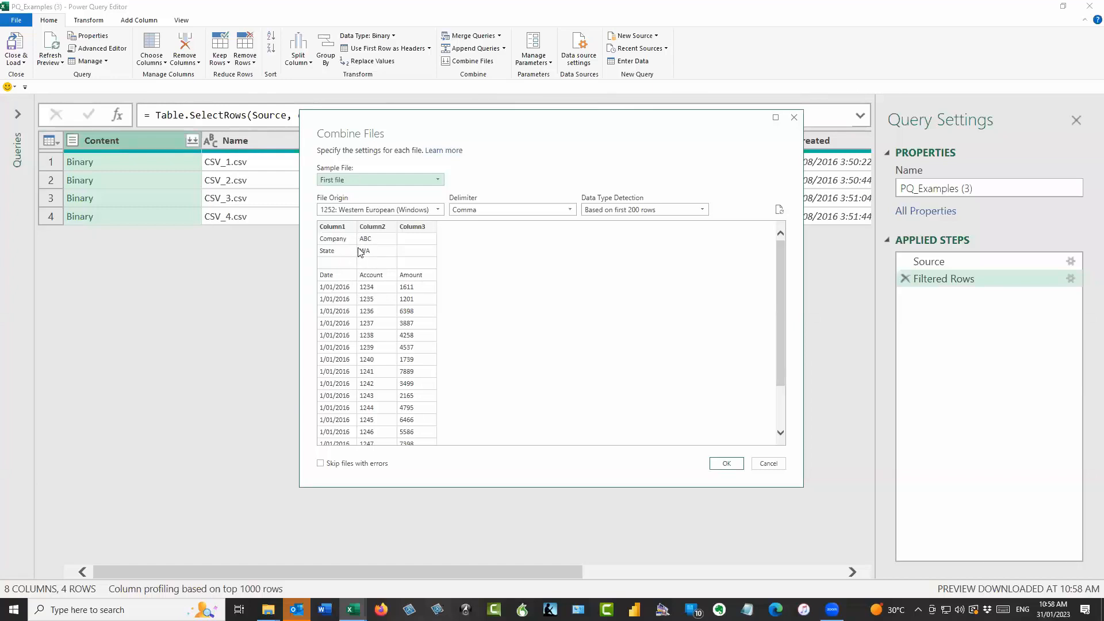
{"action": "left_click", "coordinate": [726, 463]}
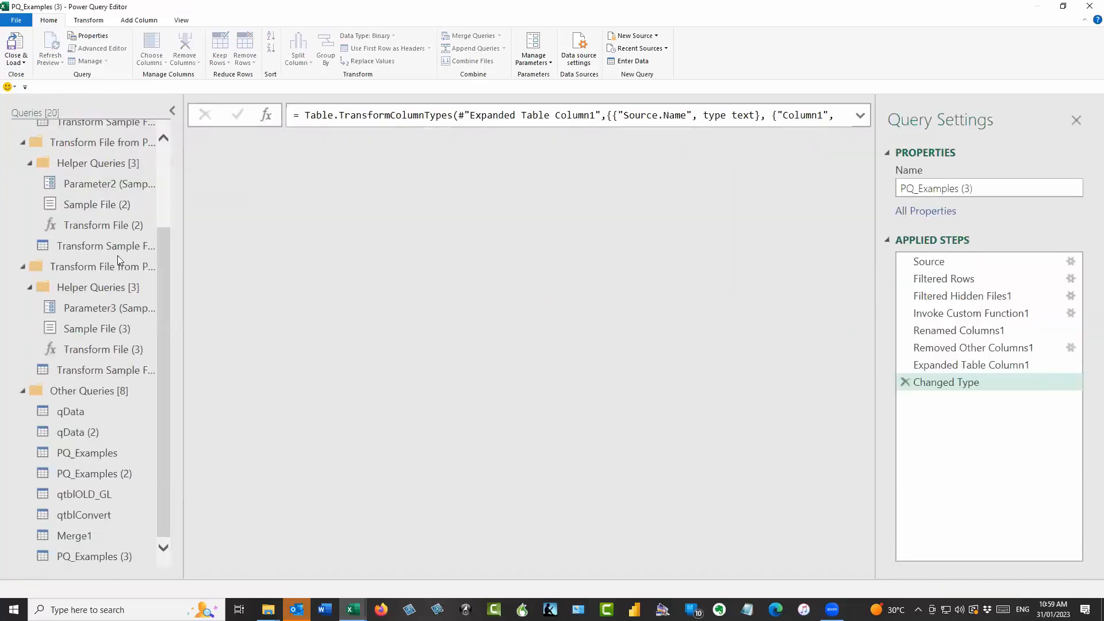
{"action": "left_click", "coordinate": [172, 110]}
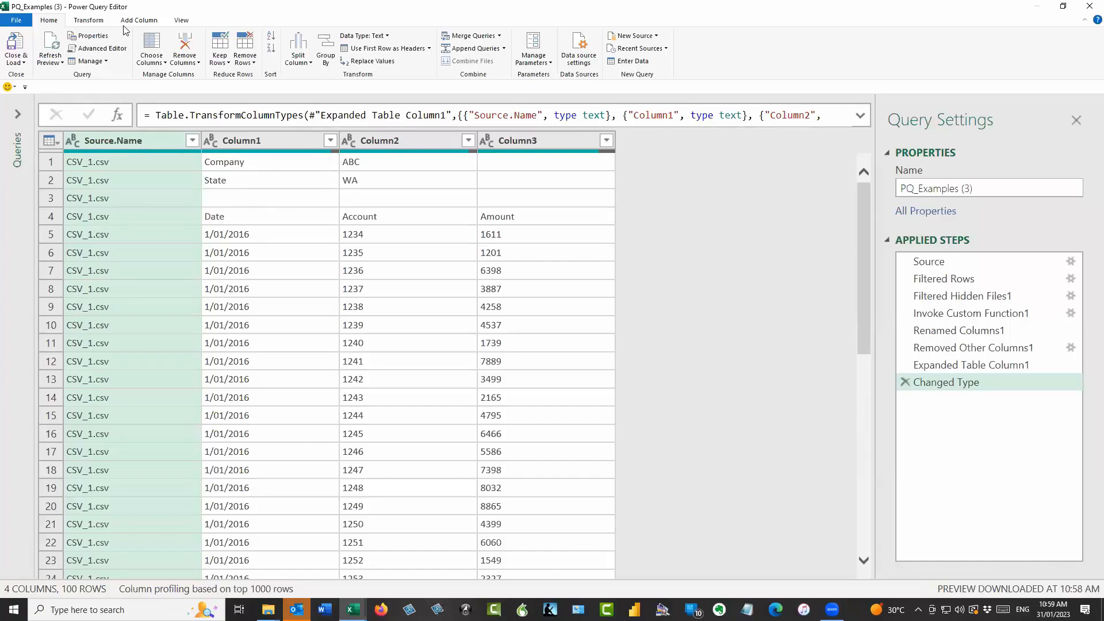
Step: Start a custom column on the combined data and name it Company
{"action": "left_click", "coordinate": [141, 21]}
{"action": "left_click", "coordinate": [60, 46]}
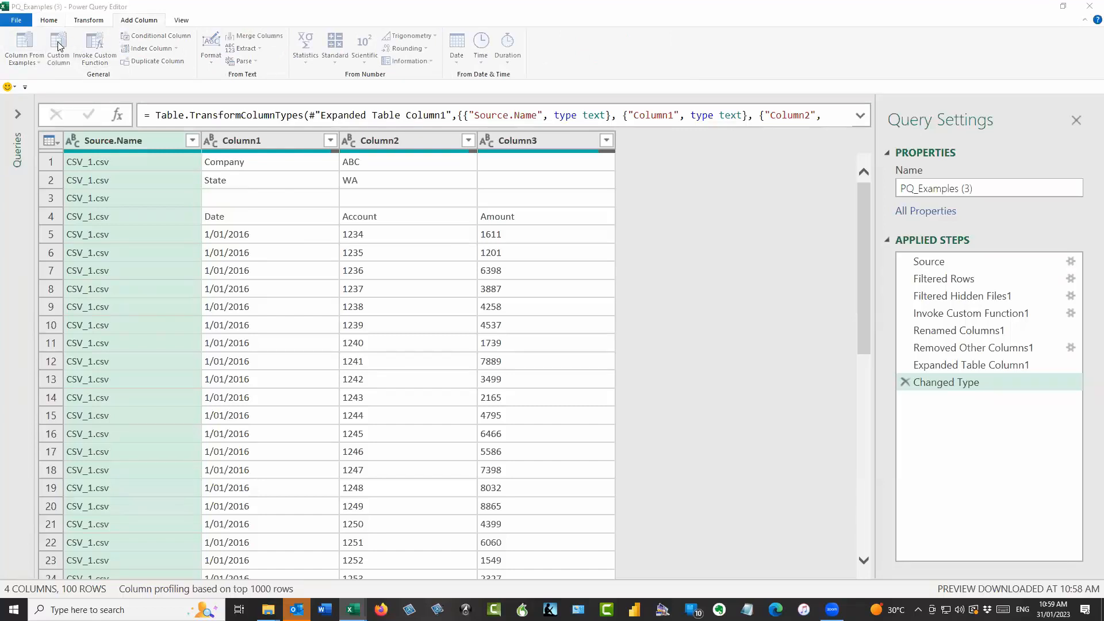
{"action": "type", "text": "Company"}
{"action": "key", "text": "Delete"}
{"action": "key", "text": "Delete"}
{"action": "key", "text": "Delete"}
{"action": "key", "text": "Delete"}
{"action": "key", "text": "Delete"}
{"action": "key", "text": "Delete"}
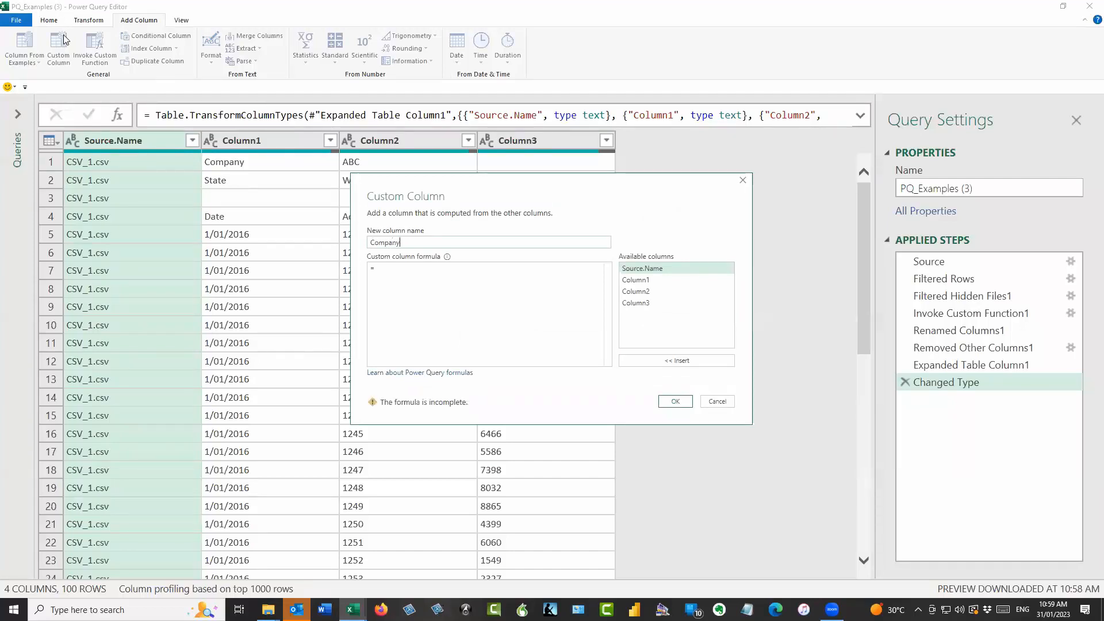
Step: Begin the Company column's formula with the condition: if [Column1] = "Company" then
{"action": "left_click", "coordinate": [424, 273]}
{"action": "type", "text": "if"}
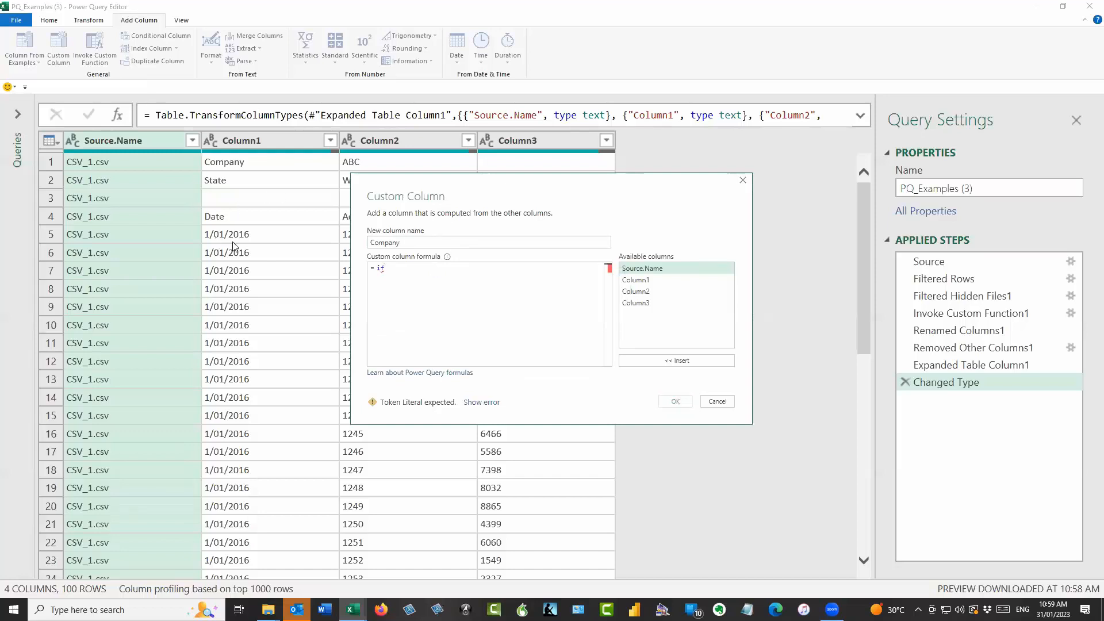
{"action": "double_click", "coordinate": [637, 281]}
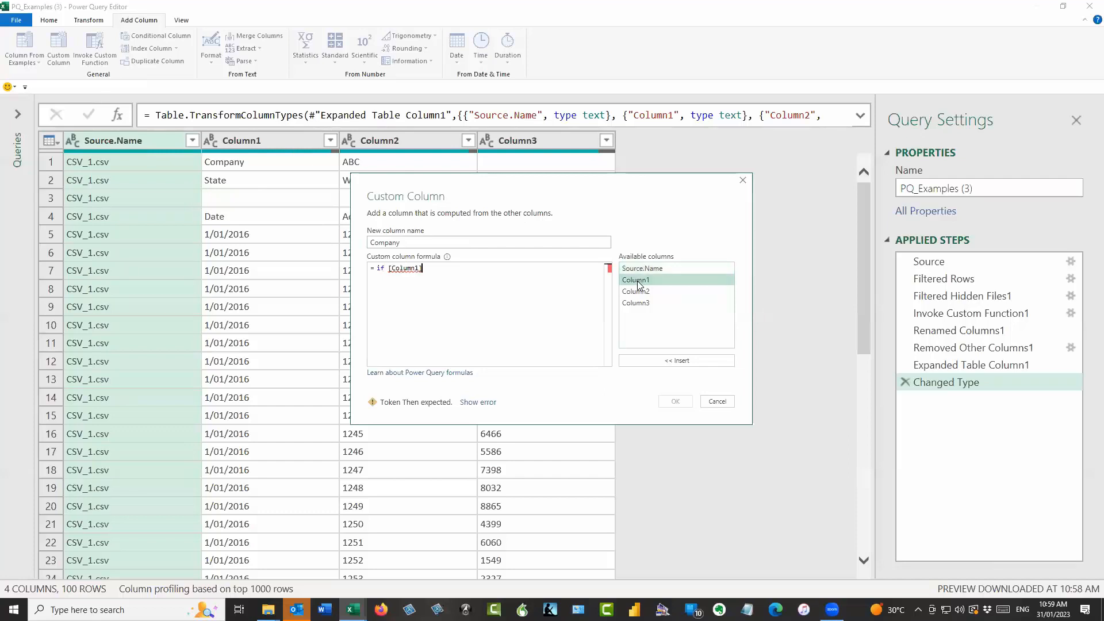
{"action": "type", "text": "=\""}
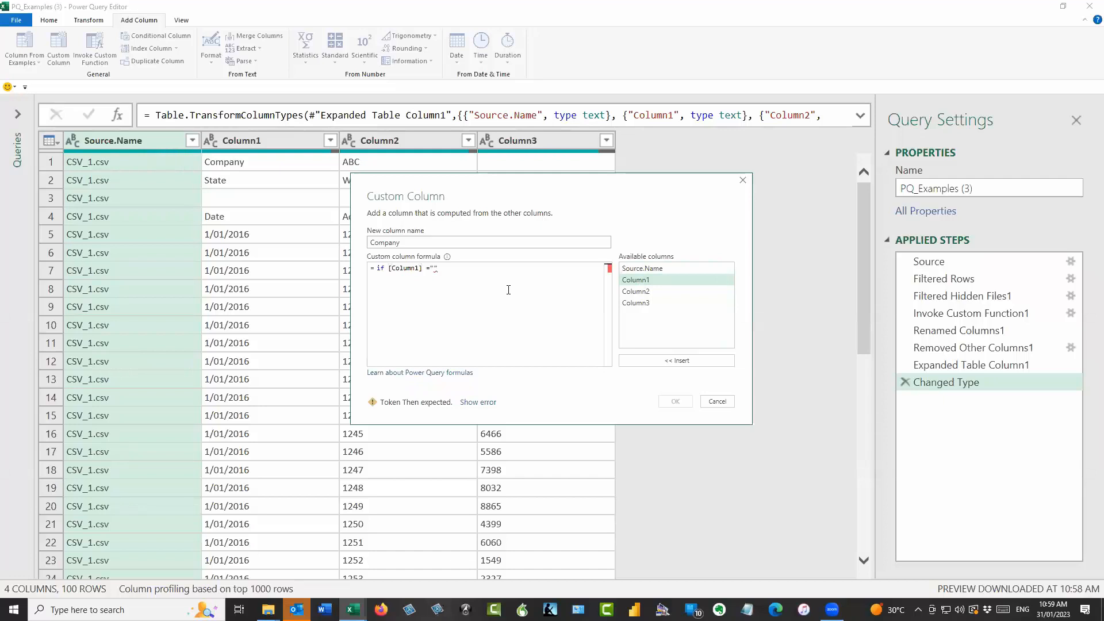
{"action": "type", "text": "Company\""}
{"action": "key", "text": "Left"}
{"action": "key", "text": "Left"}
{"action": "key", "text": "Left"}
{"action": "key", "text": "Left"}
{"action": "key", "text": "Left"}
{"action": "key", "text": "Left"}
{"action": "key", "text": "Right"}
{"action": "key", "text": "Right"}
{"action": "key", "text": "Right"}
{"action": "key", "text": "Right"}
{"action": "key", "text": "Right"}
{"action": "key", "text": "Right"}
{"action": "key", "text": "Right"}
{"action": "type", "text": "then"}
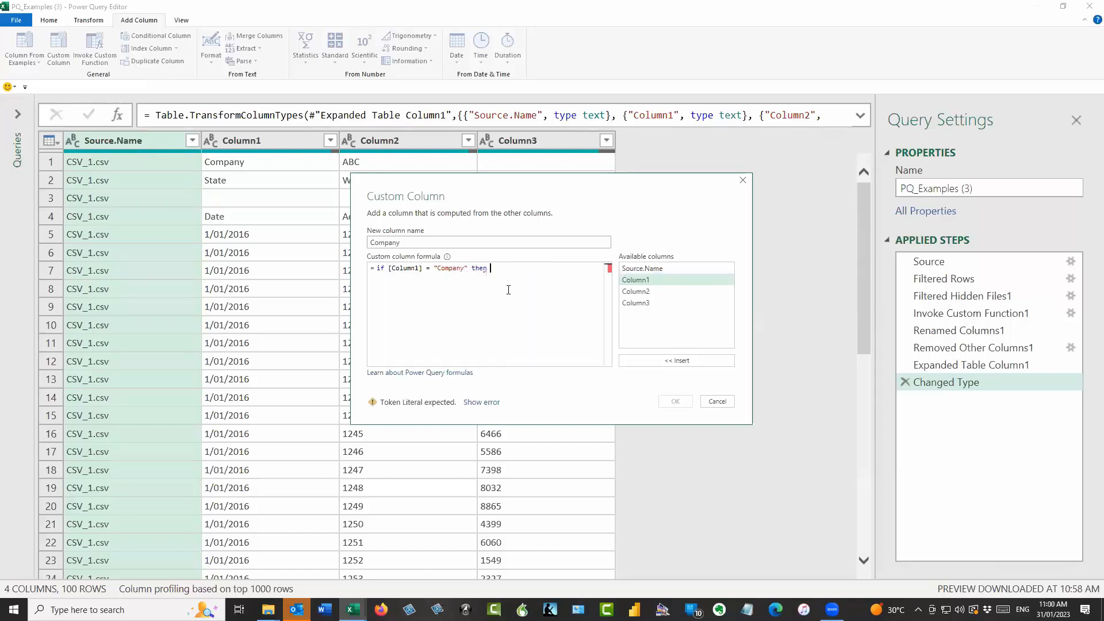
Step: Complete the Company formula with [Column2] else null and add the column to the query
{"action": "double_click", "coordinate": [648, 291]}
{"action": "left_click_drag", "start_coordinate": [624, 189], "coordinate": [625, 258]}
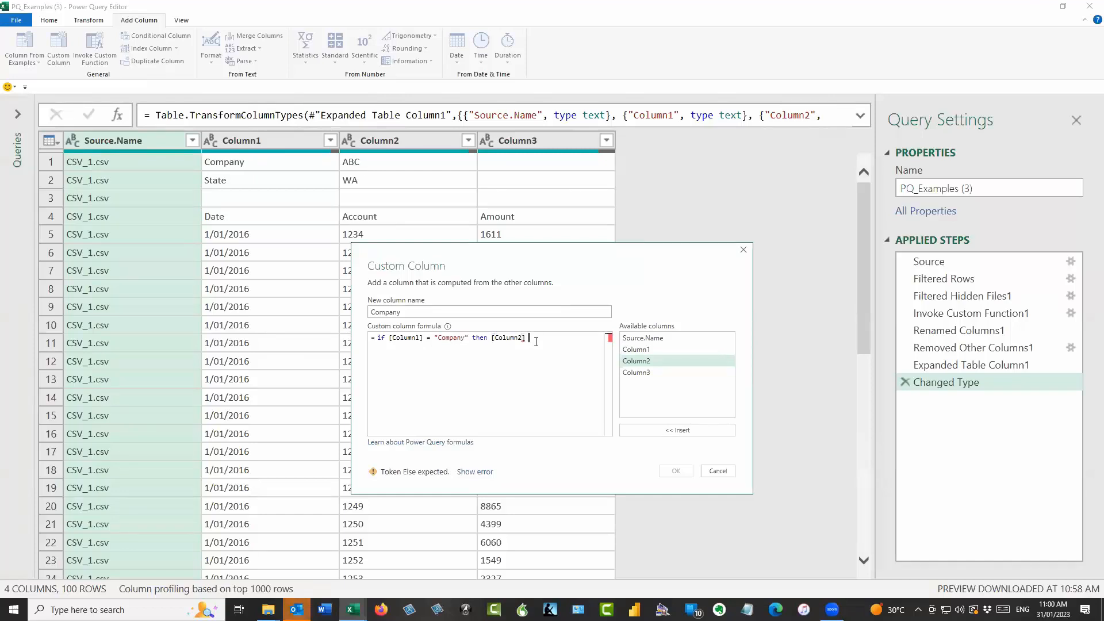
{"action": "type", "text": "else "}
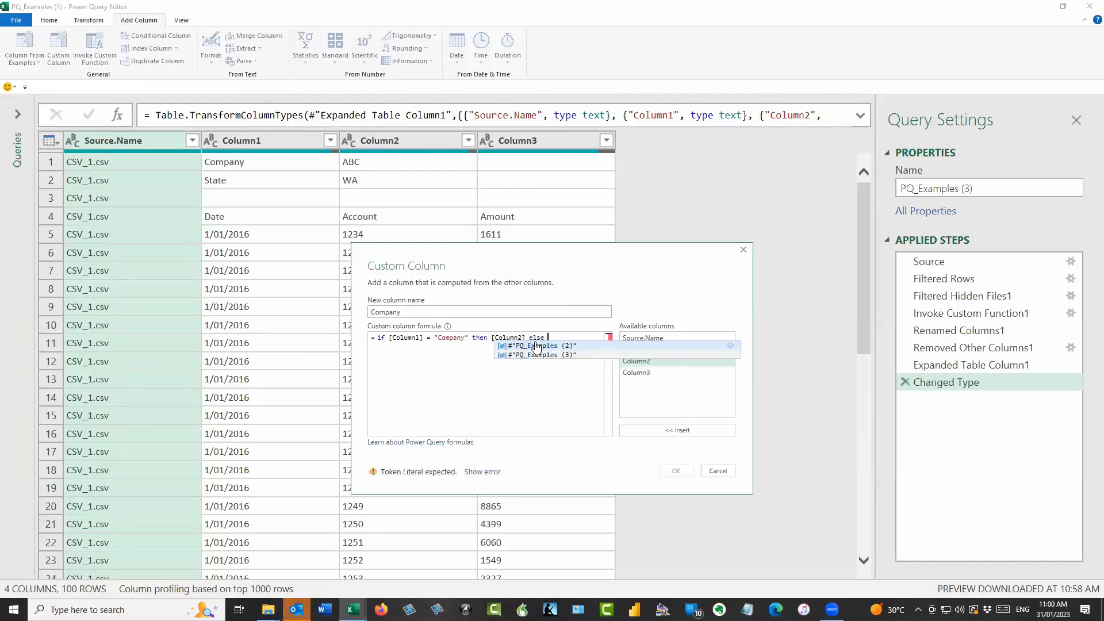
{"action": "type", "text": "null"}
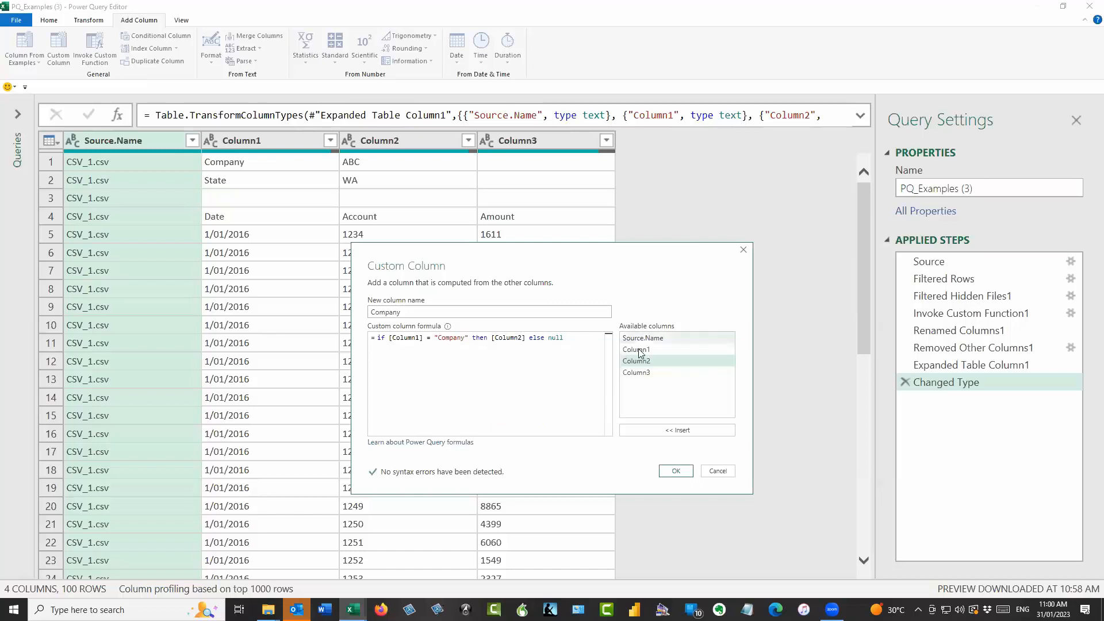
{"action": "left_click", "coordinate": [432, 338]}
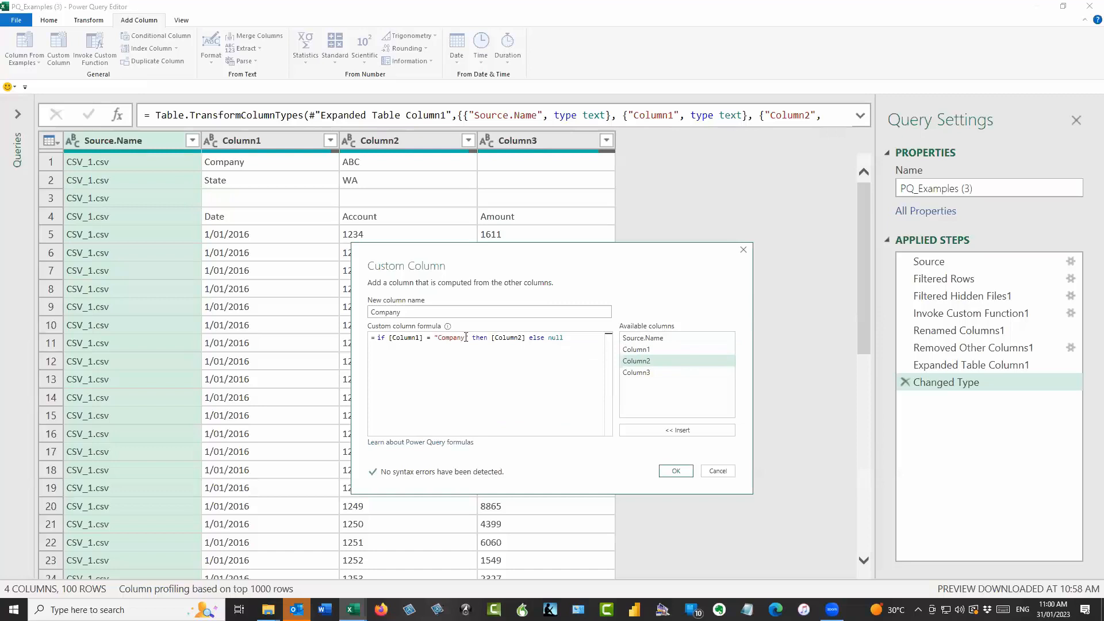
{"action": "left_click", "coordinate": [676, 471]}
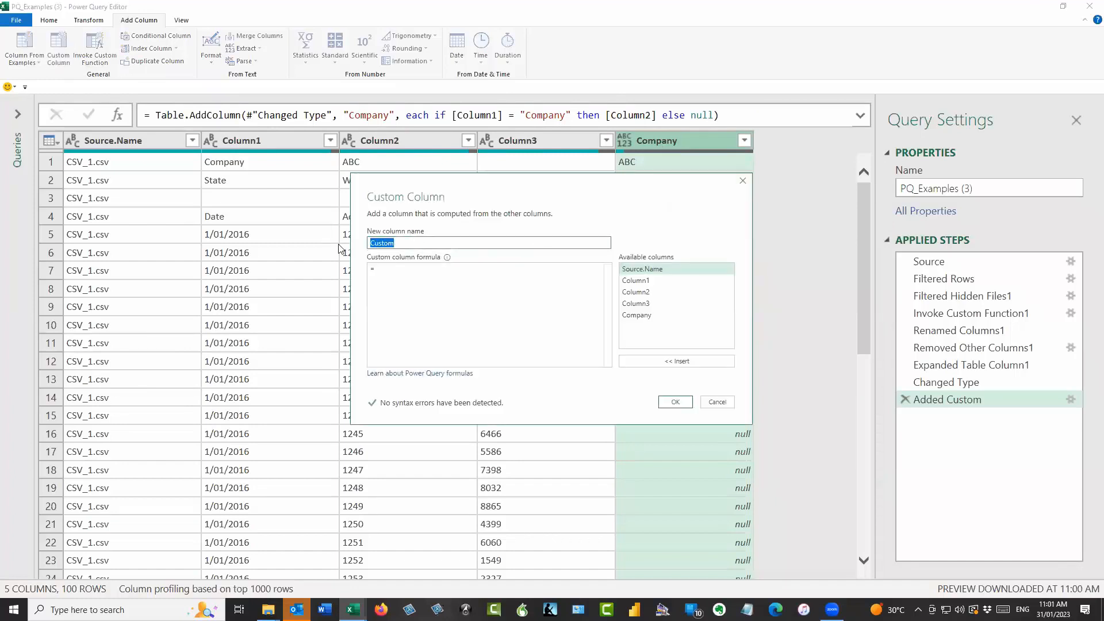
Step: Add a custom column named State with the formula if [Column1] = "State" then [Column2] else null
{"action": "type", "text": "State"}
{"action": "left_click", "coordinate": [394, 271]}
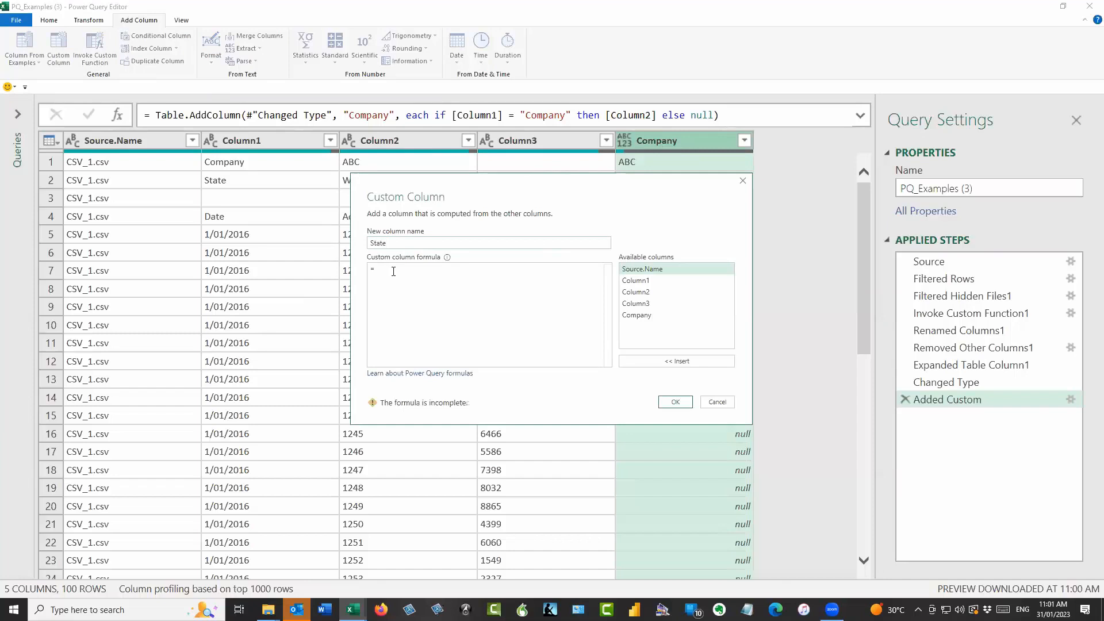
{"action": "type", "text": "if"}
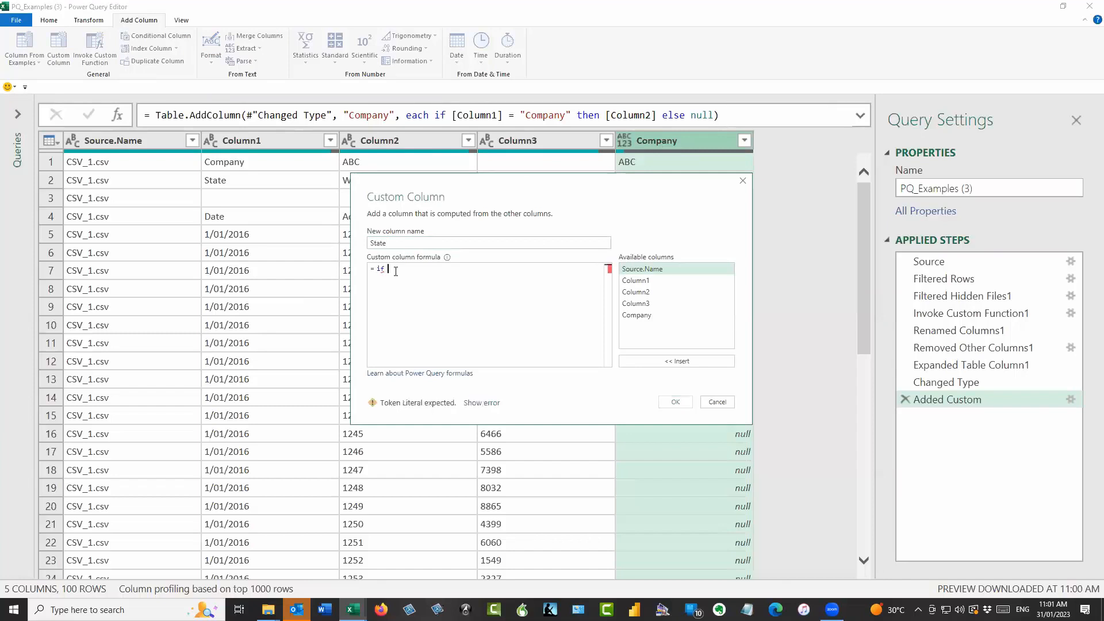
{"action": "double_click", "coordinate": [649, 281]}
{"action": "type", "text": "= \"Sta"}
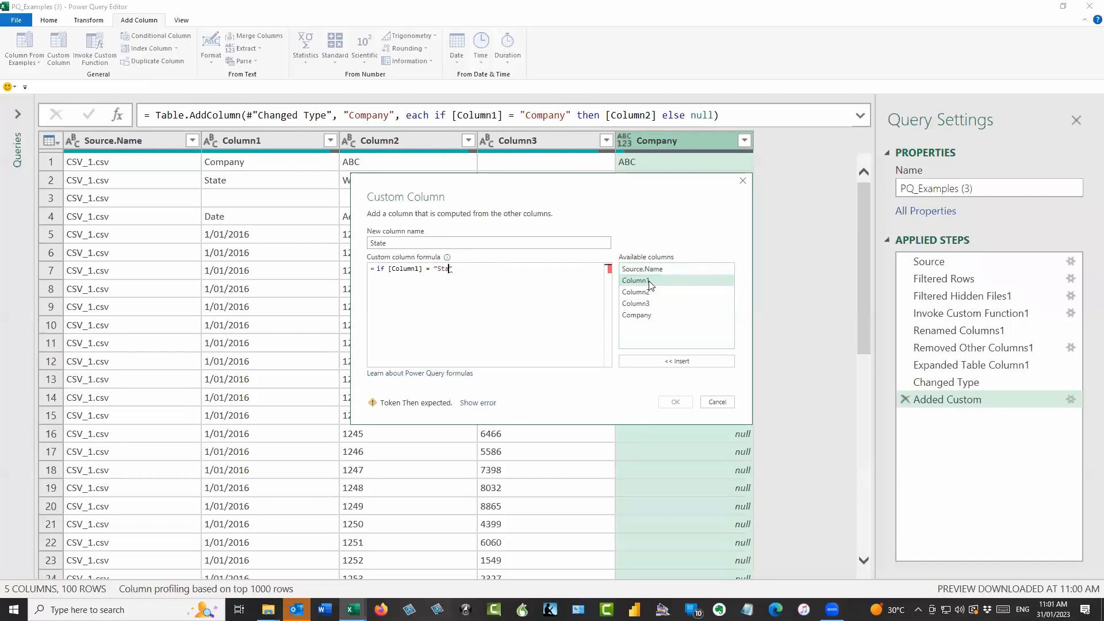
{"action": "type", "text": "te\" then"}
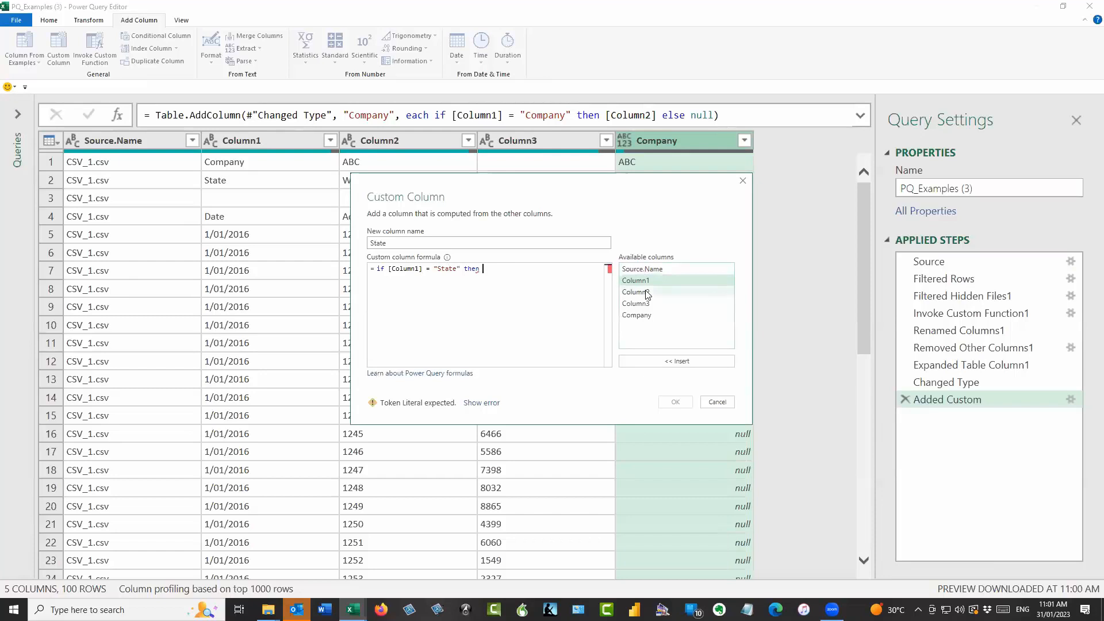
{"action": "double_click", "coordinate": [647, 293]}
{"action": "type", "text": "e"}
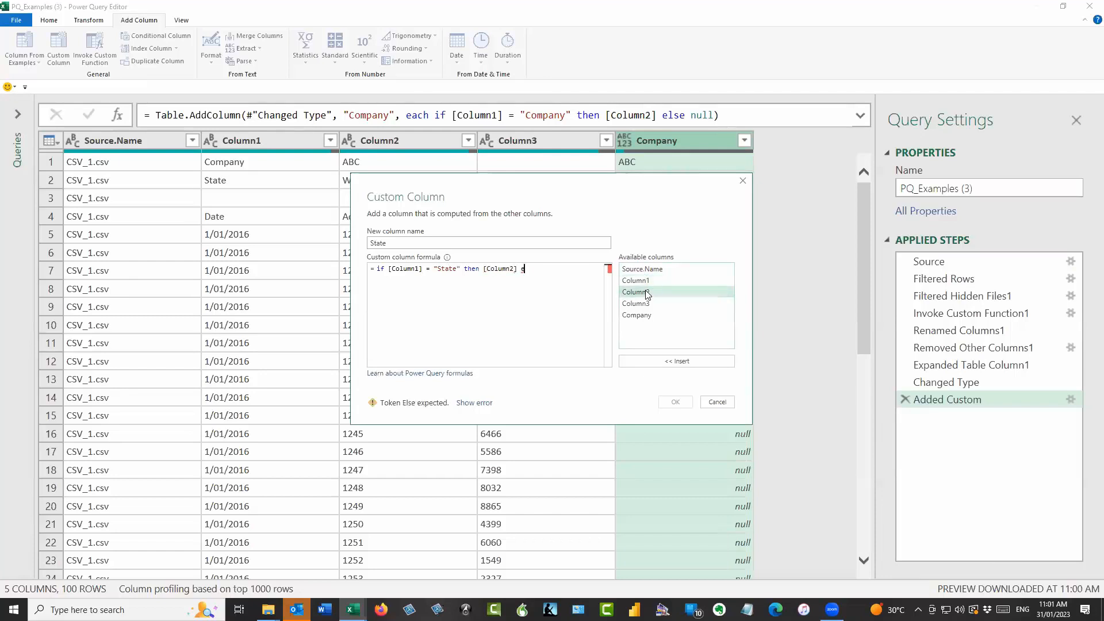
{"action": "type", "text": "lse null"}
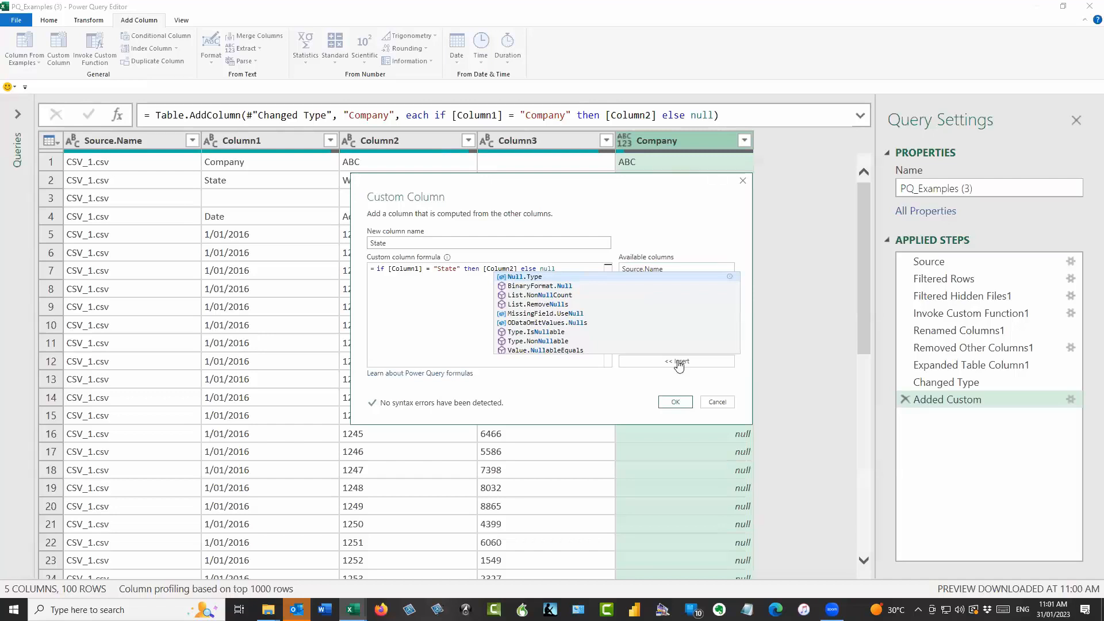
{"action": "left_click", "coordinate": [676, 402]}
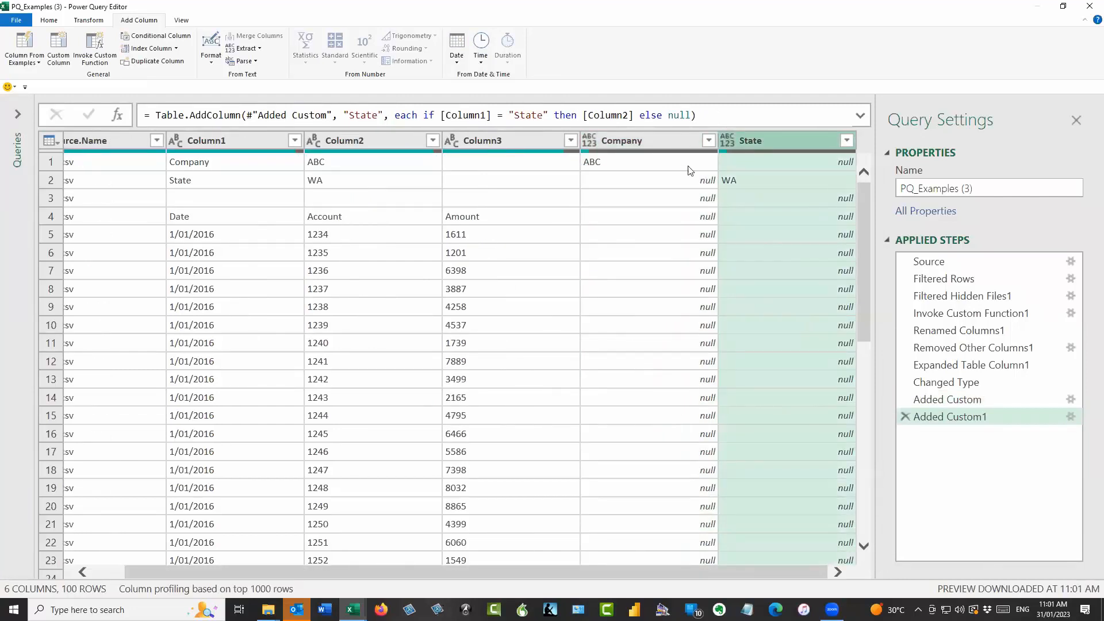
Step: Fill the values of the Company and State columns down together
{"action": "left_click", "coordinate": [673, 145]}
{"action": "left_click", "coordinate": [775, 143], "text": "ctrl"}
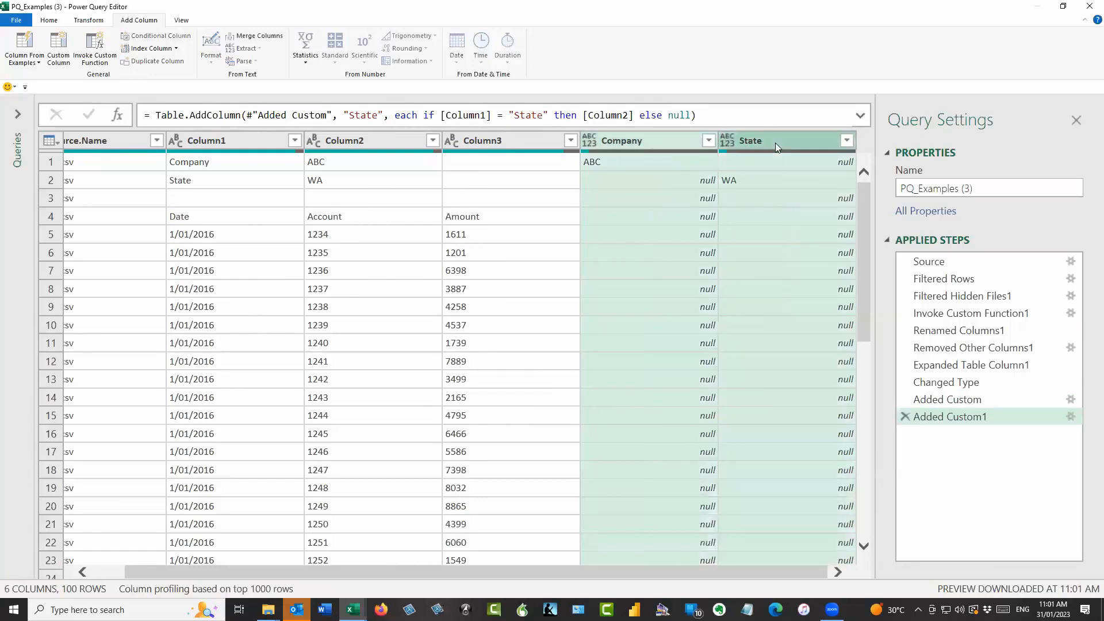
{"action": "right_click", "coordinate": [678, 140]}
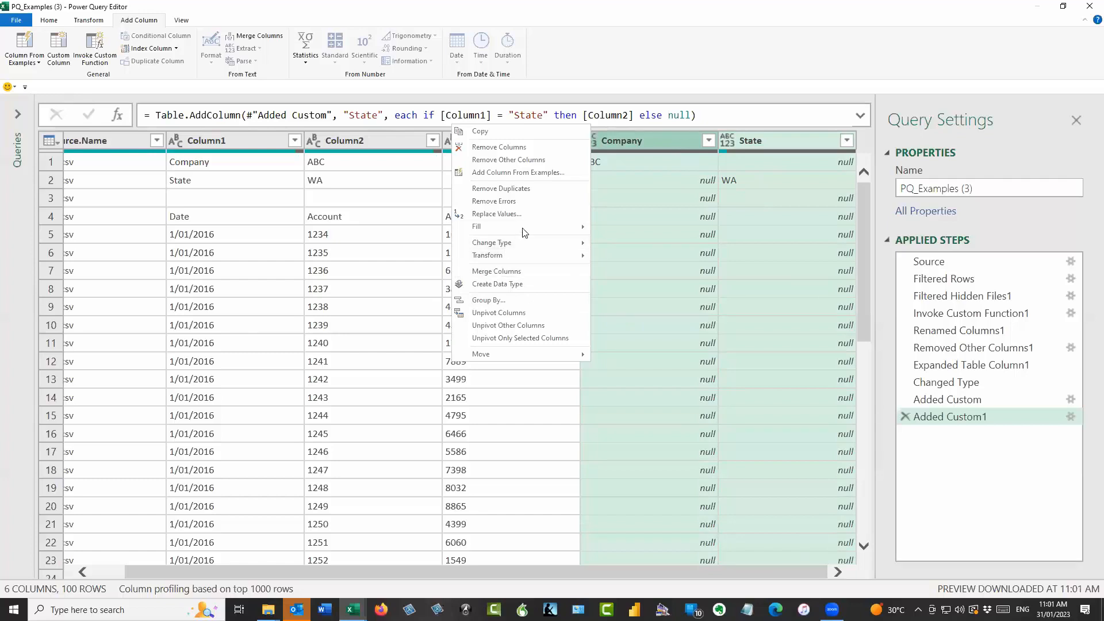
{"action": "mouse_move", "coordinate": [525, 230]}
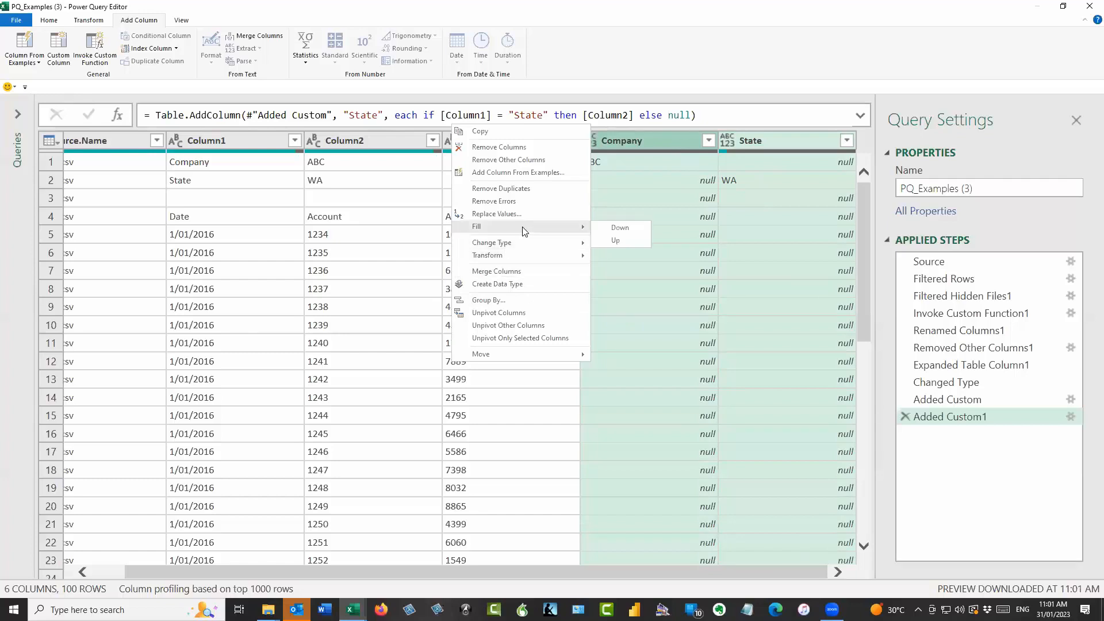
{"action": "left_click", "coordinate": [642, 230]}
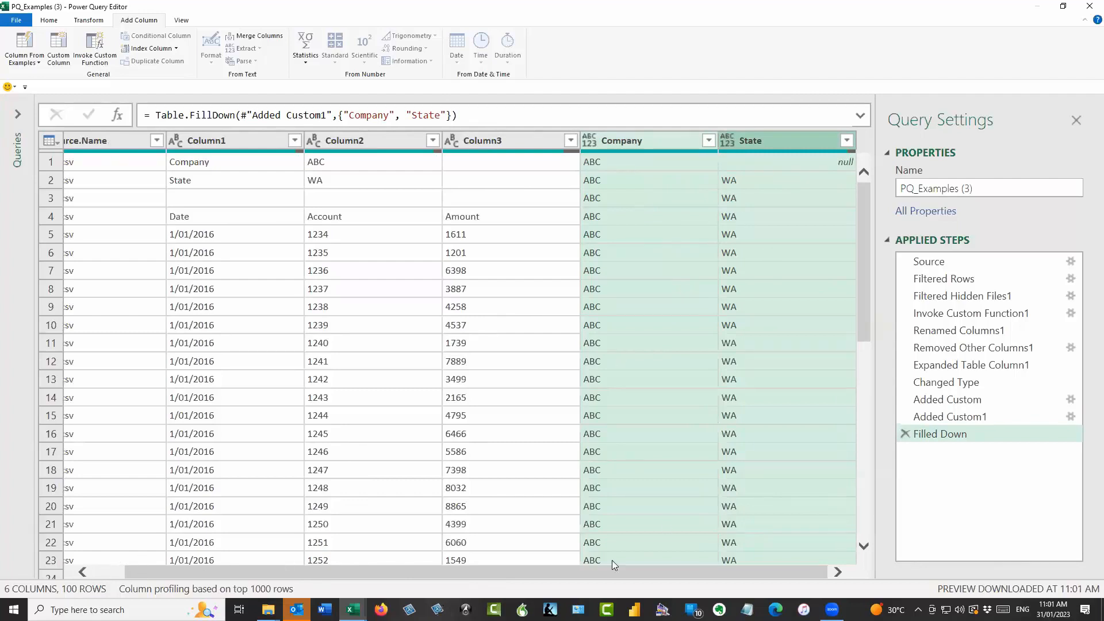
Step: Remove the Source.Name column from the query
{"action": "left_click", "coordinate": [83, 572]}
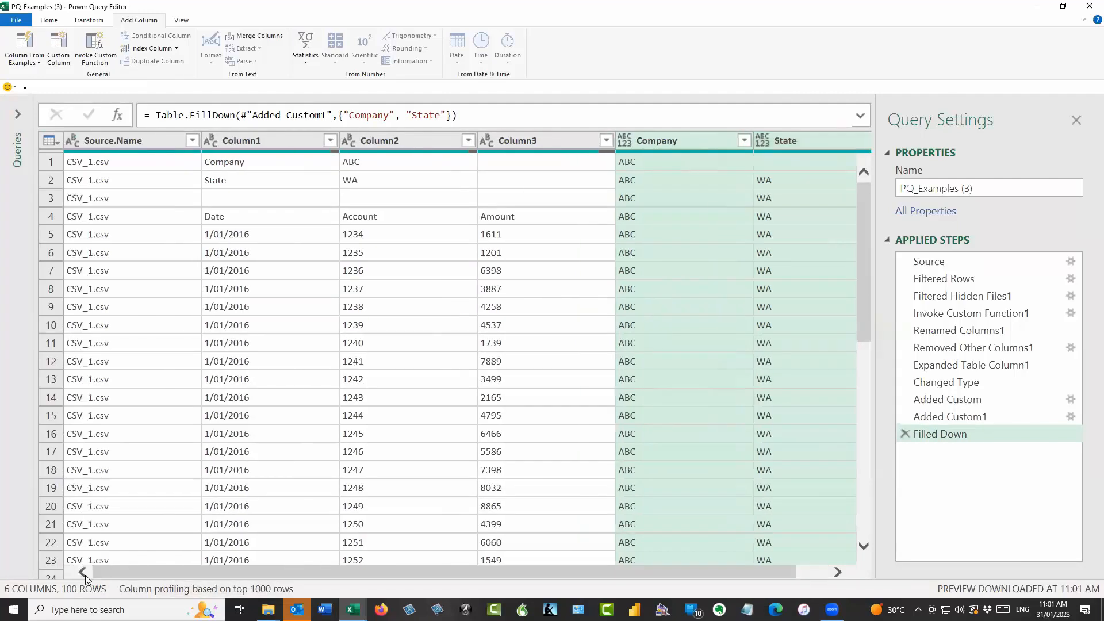
{"action": "left_click", "coordinate": [146, 140]}
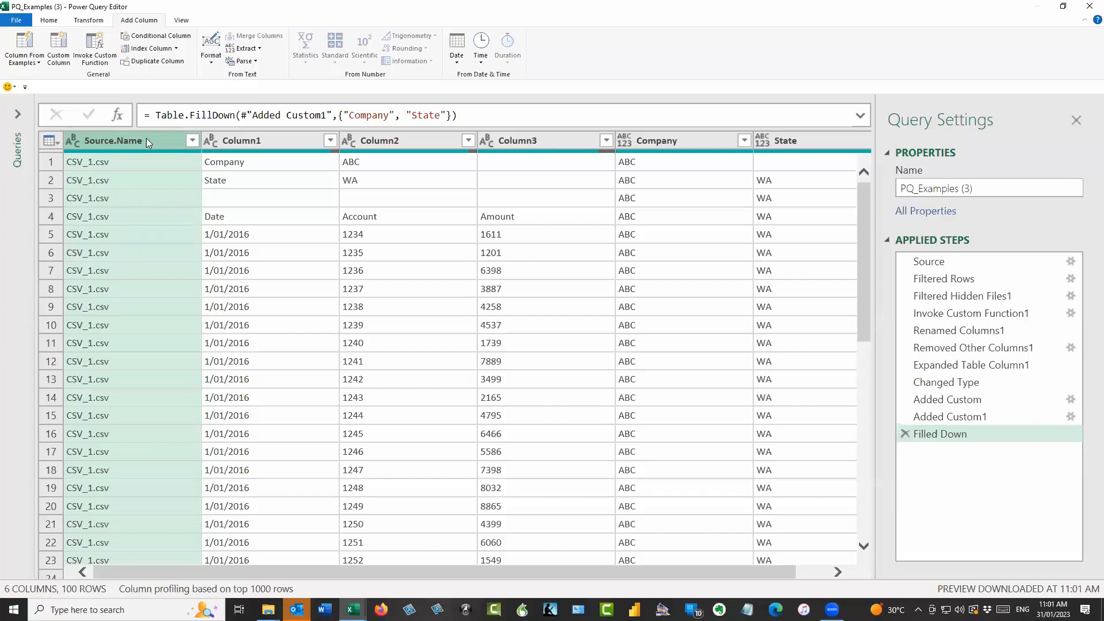
{"action": "key", "text": "Delete"}
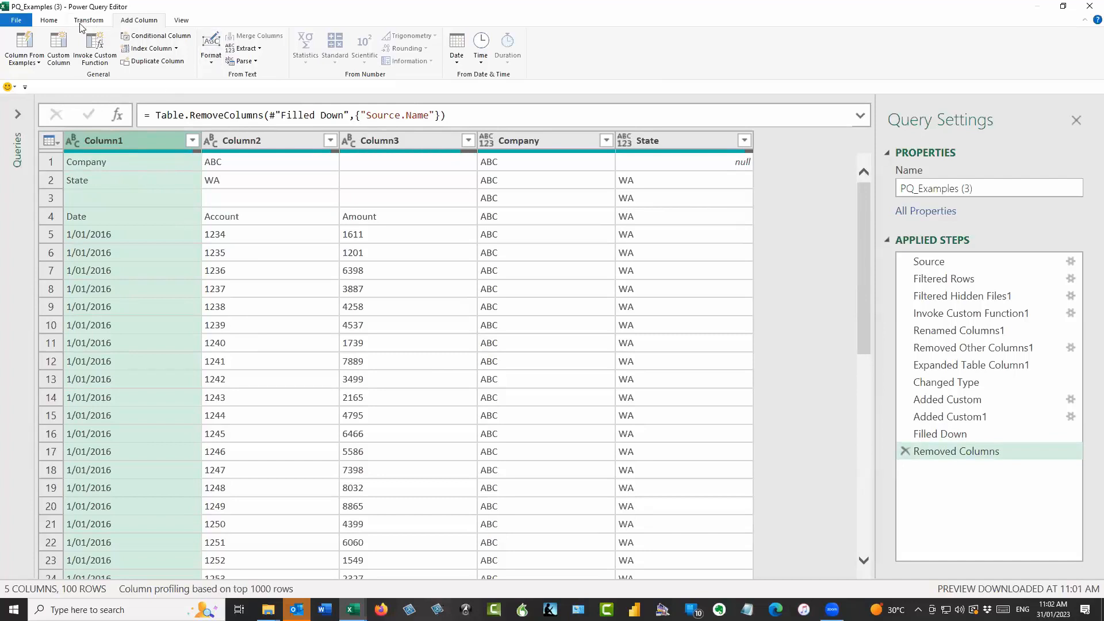
Step: Try promoting the first row to headers, and delete the resulting header and type-change steps
{"action": "left_click", "coordinate": [51, 22]}
{"action": "left_click", "coordinate": [384, 48]}
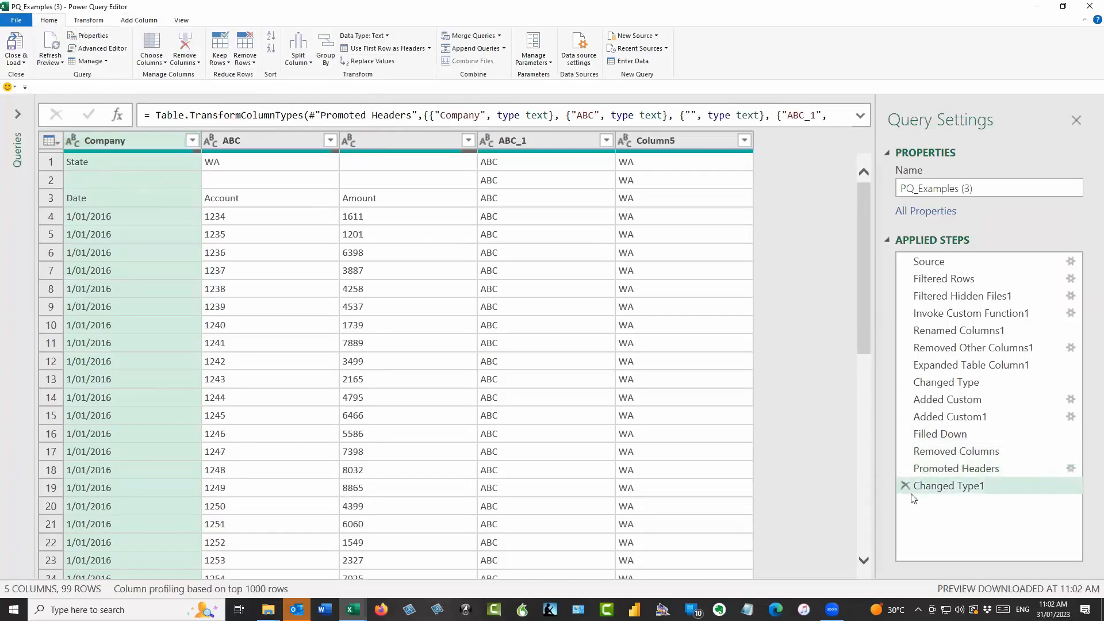
{"action": "left_click", "coordinate": [904, 486]}
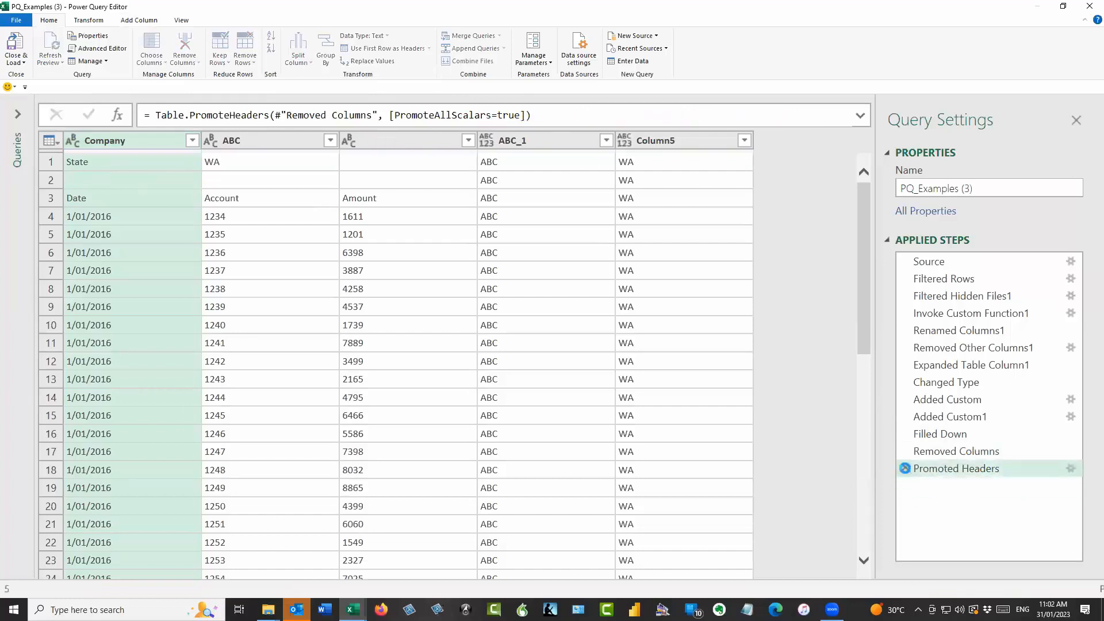
{"action": "left_click", "coordinate": [904, 468]}
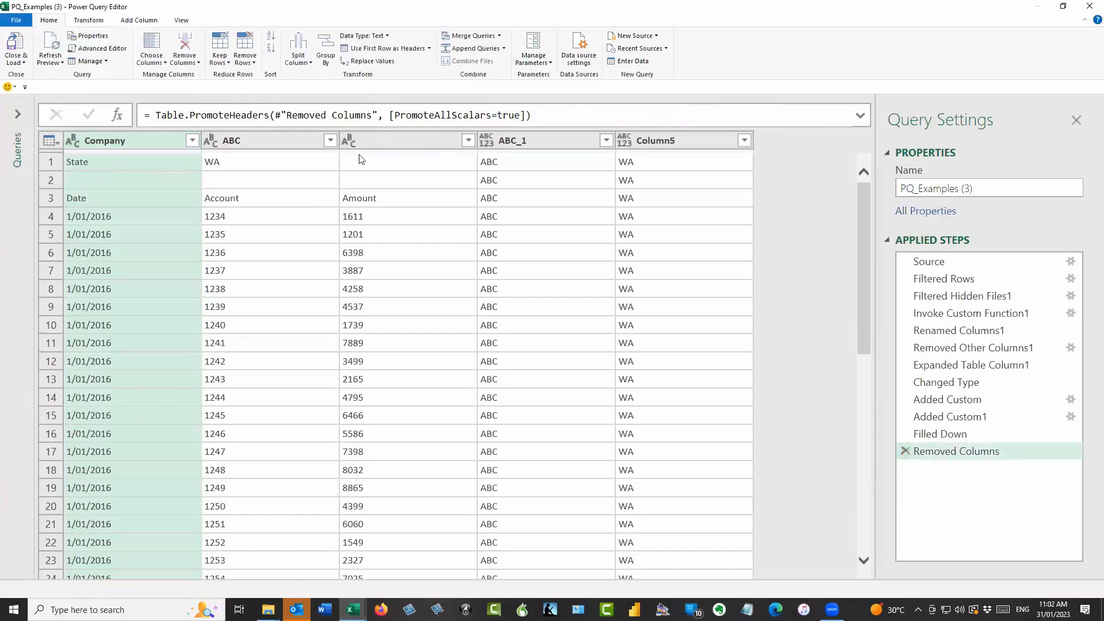
Step: Remove the top 3 rows from the query
{"action": "left_click", "coordinate": [245, 58]}
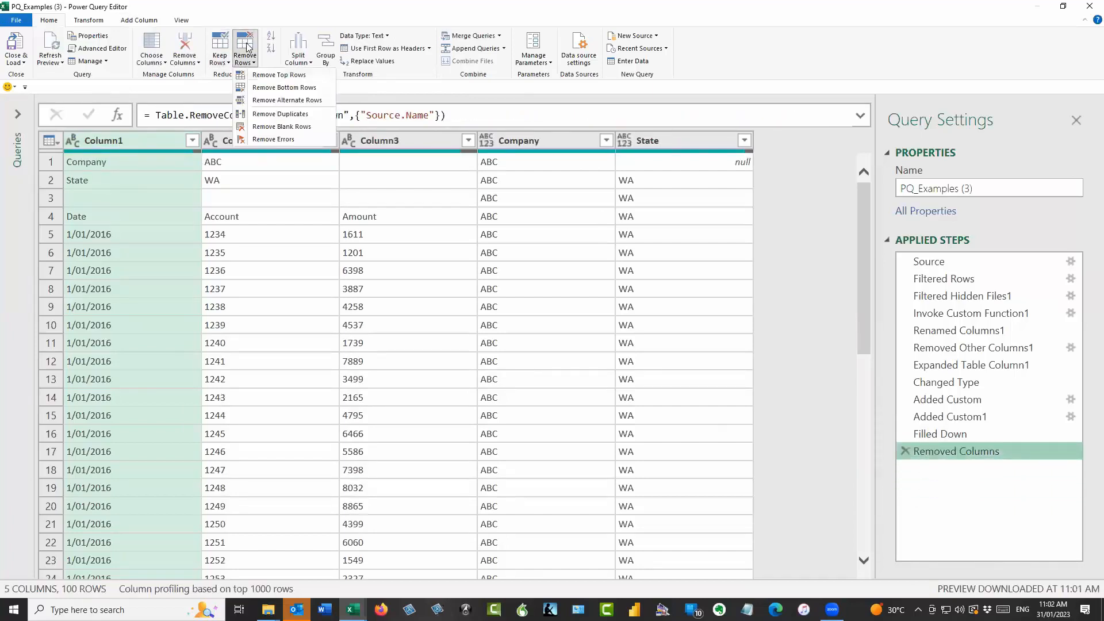
{"action": "left_click", "coordinate": [287, 79]}
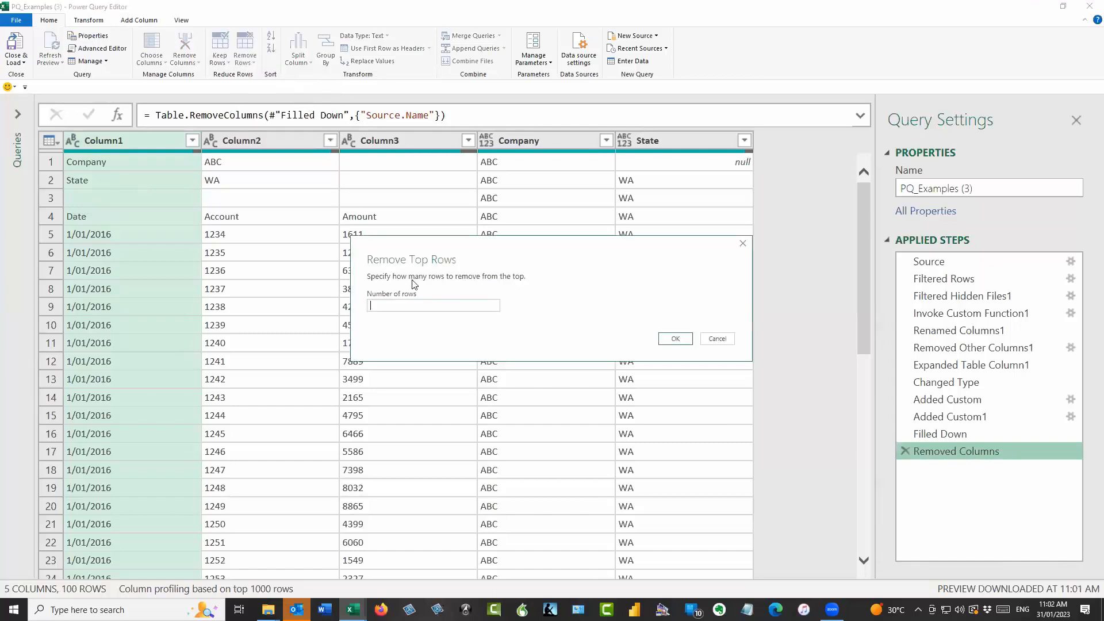
{"action": "type", "text": "3"}
{"action": "left_click", "coordinate": [678, 339]}
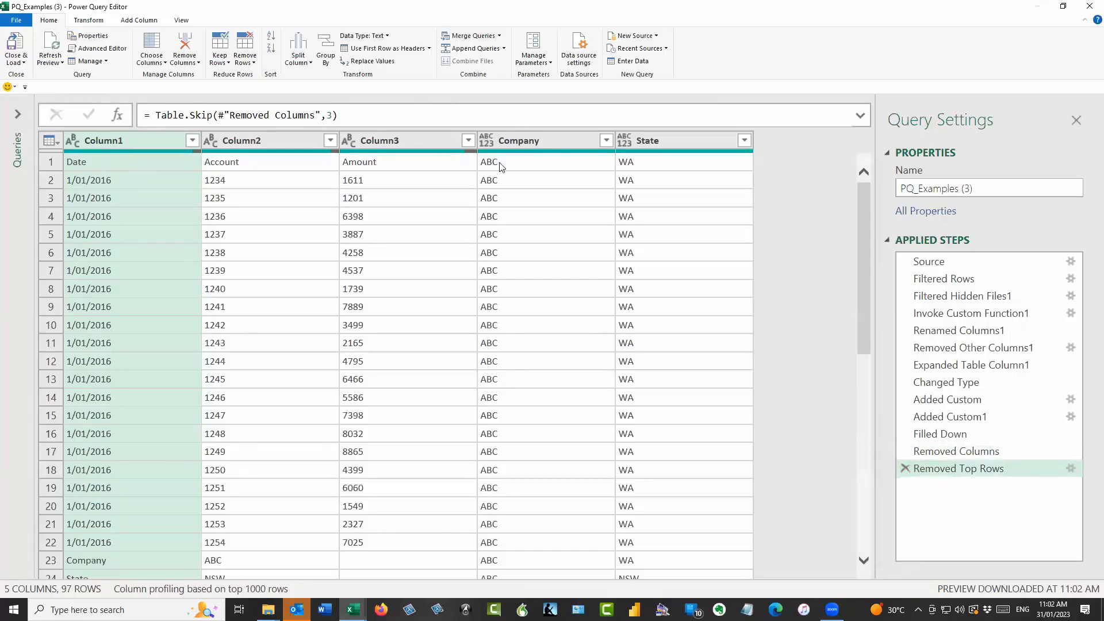
Step: Rename Column1, Column2 and Column3 as Date, Account and Amount
{"action": "double_click", "coordinate": [117, 141]}
{"action": "type", "text": "Date"}
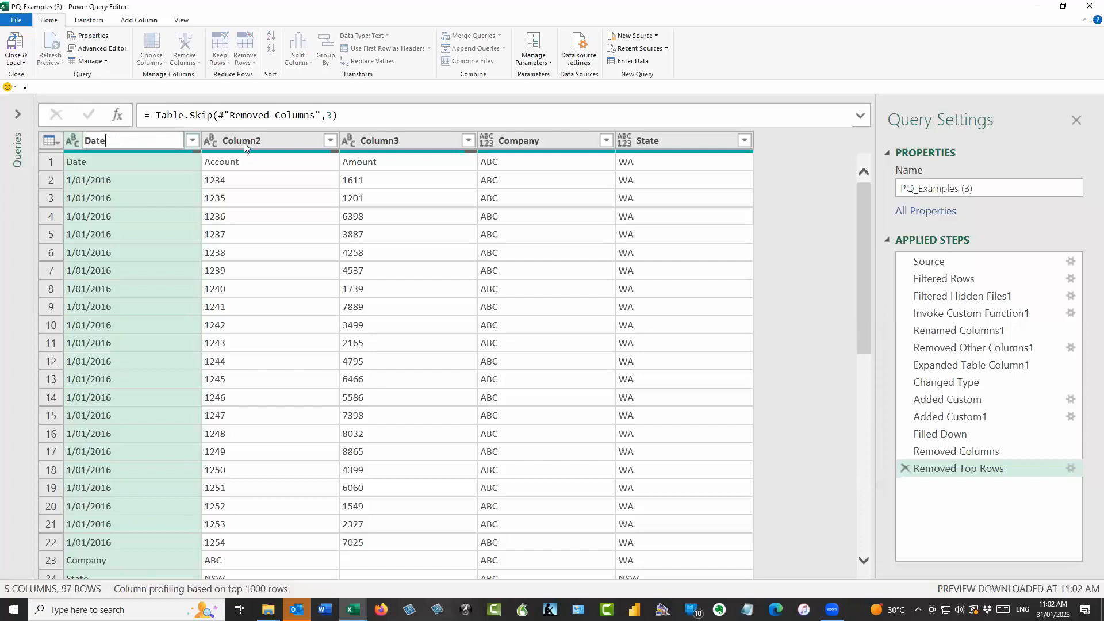
{"action": "key", "text": "Return"}
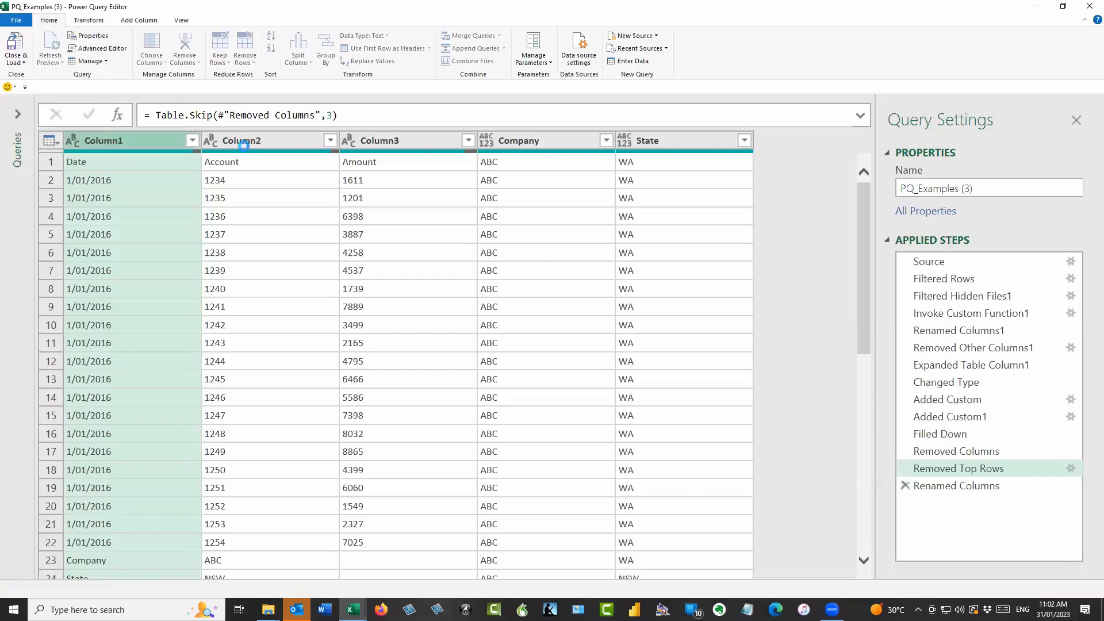
{"action": "double_click", "coordinate": [246, 142]}
{"action": "type", "text": "Account"}
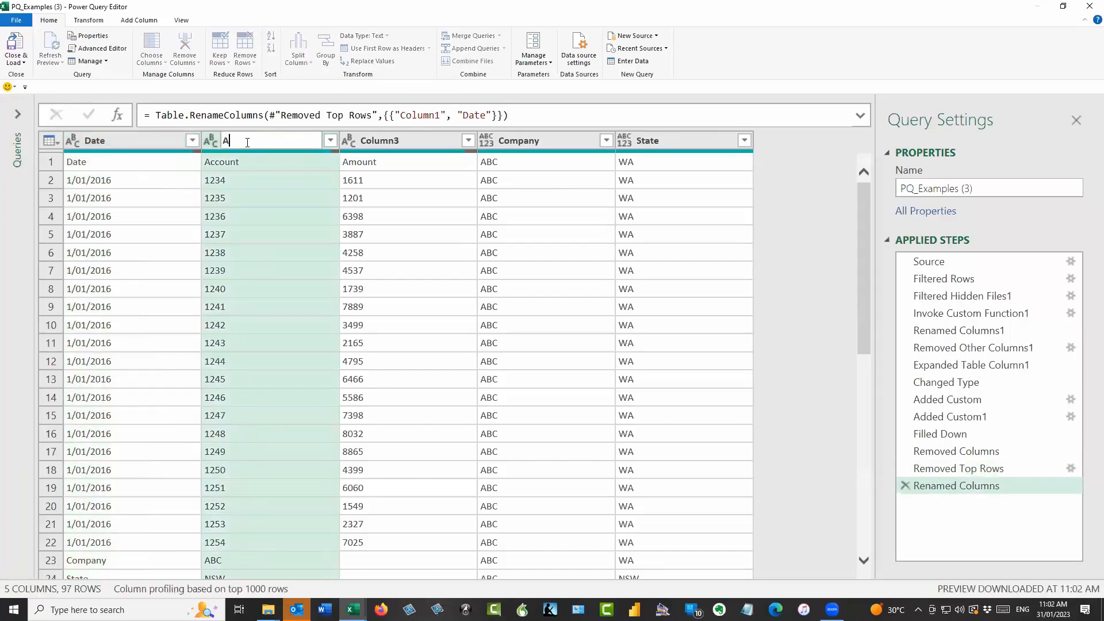
{"action": "key", "text": "Return"}
{"action": "double_click", "coordinate": [379, 144]}
{"action": "type", "text": "Amount"}
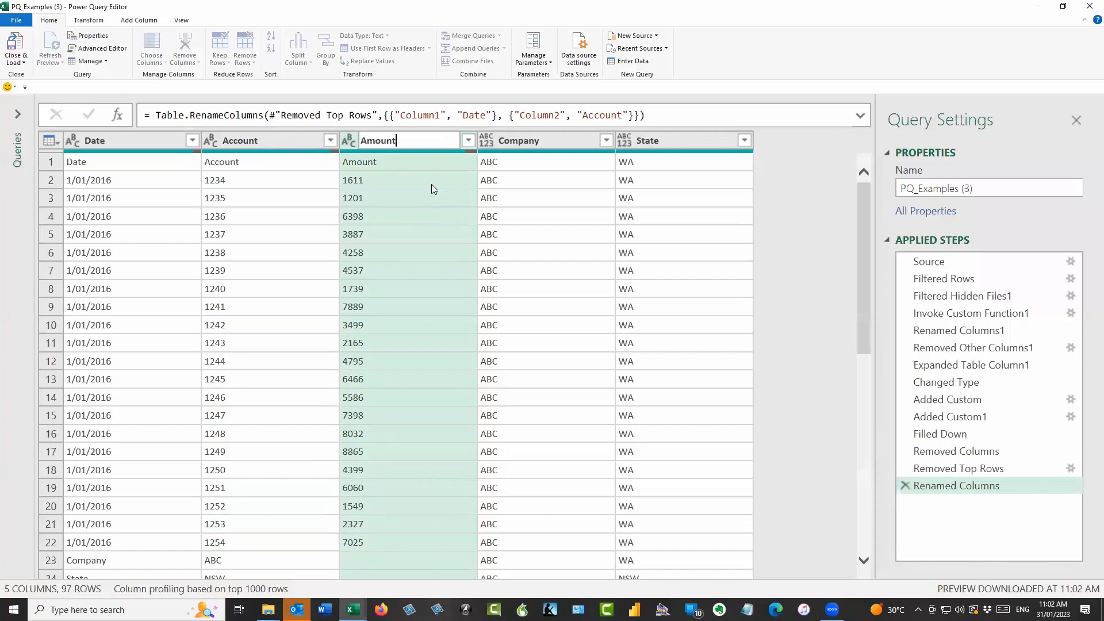
{"action": "key", "text": "Return"}
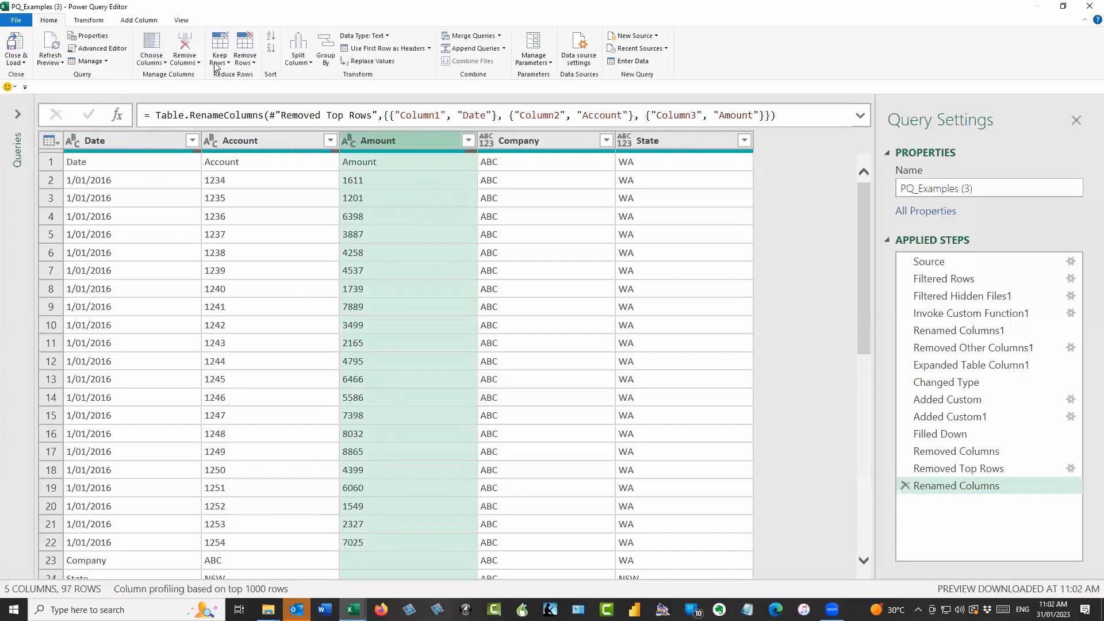
Step: Remove the top 1 row, which repeats the column headings, while keeping the Amount column in the query
{"action": "left_click", "coordinate": [192, 46]}
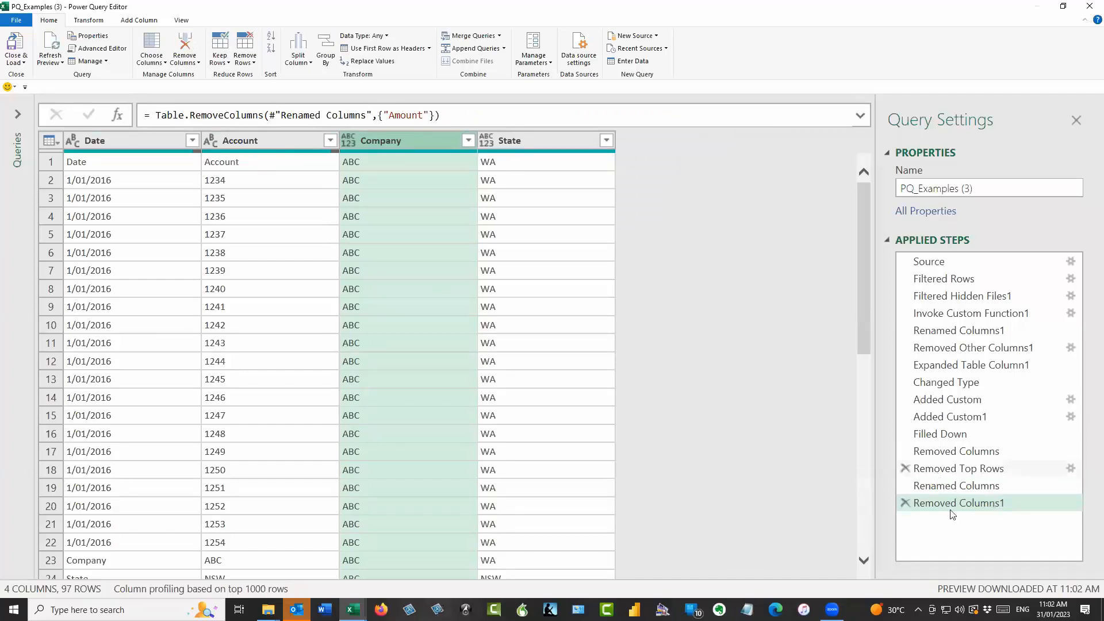
{"action": "left_click", "coordinate": [904, 503]}
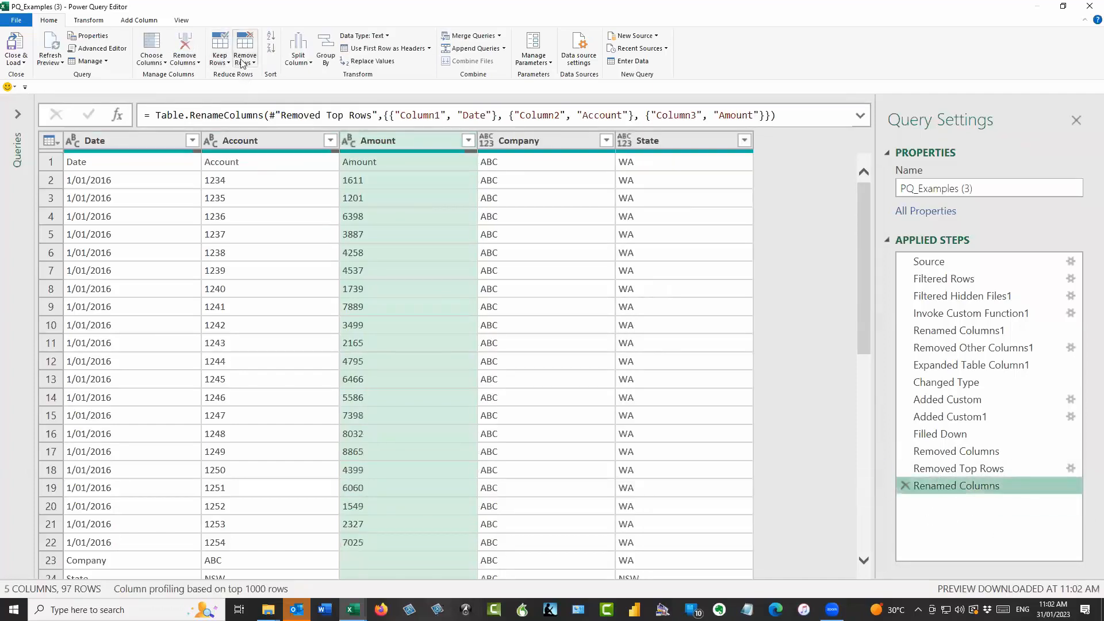
{"action": "left_click", "coordinate": [258, 62]}
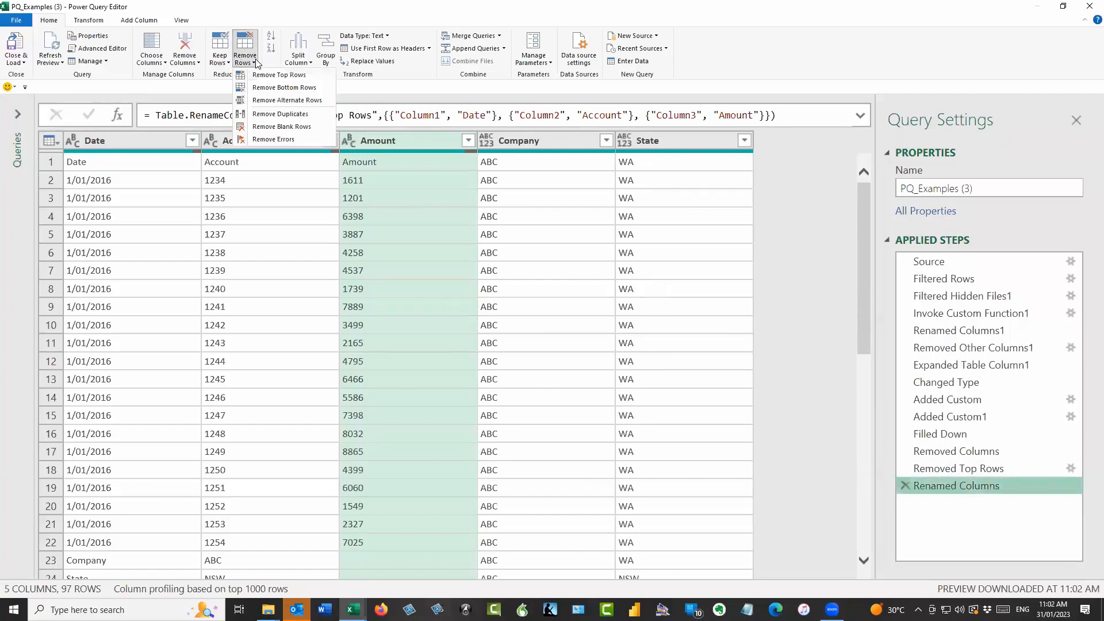
{"action": "left_click", "coordinate": [406, 248]}
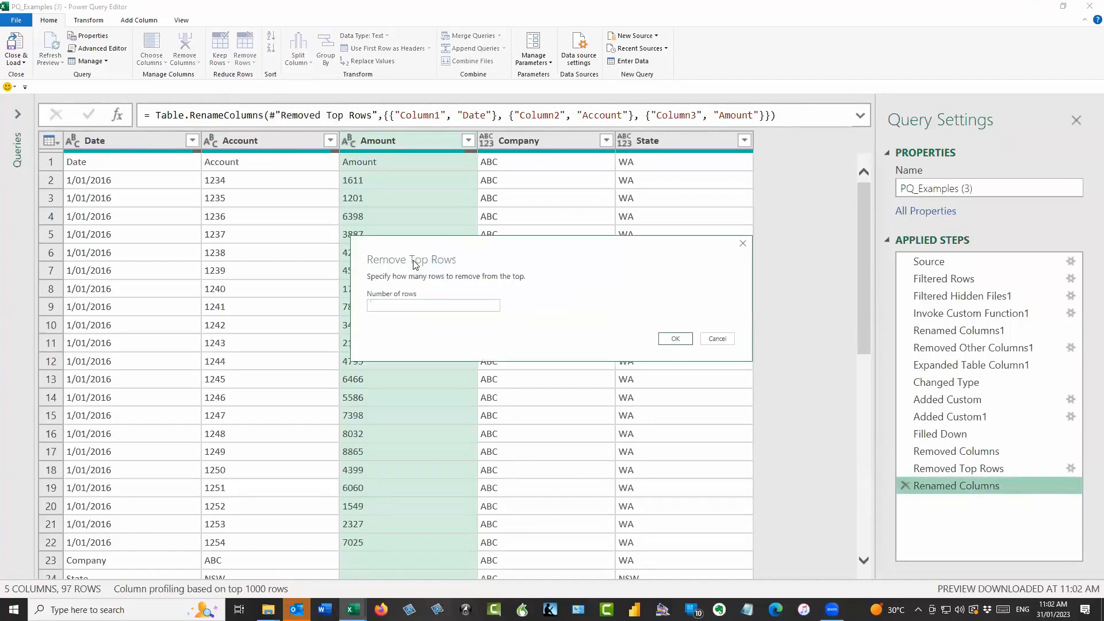
{"action": "left_click", "coordinate": [679, 340]}
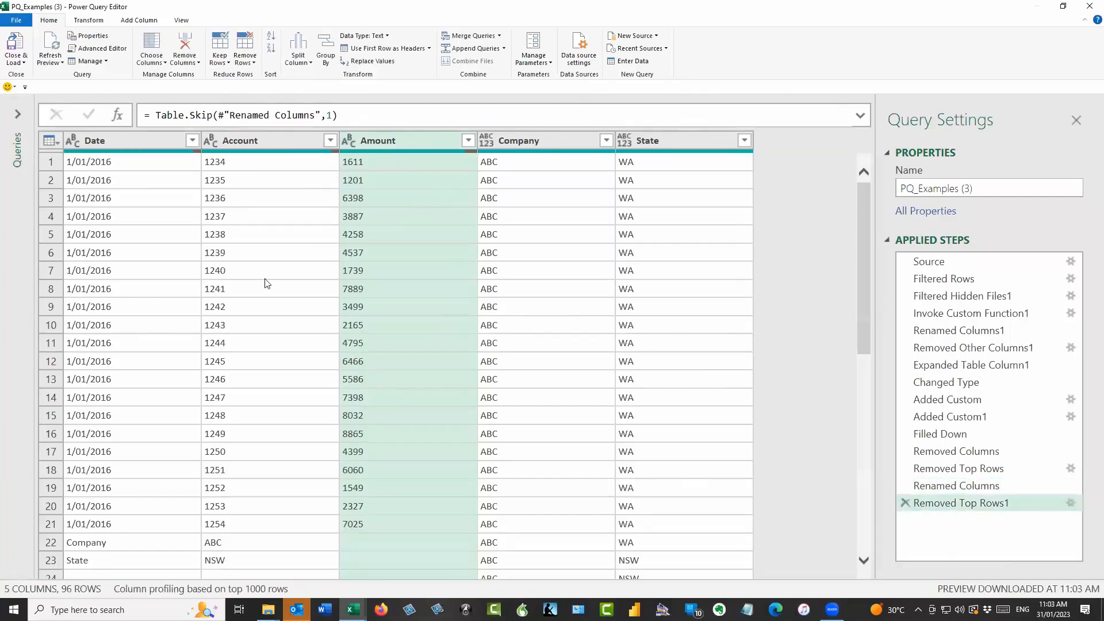
{"action": "scroll", "coordinate": [266, 282], "scroll_direction": "down", "scroll_amount": 7}
{"action": "scroll", "coordinate": [268, 245], "scroll_direction": "up", "scroll_amount": 5}
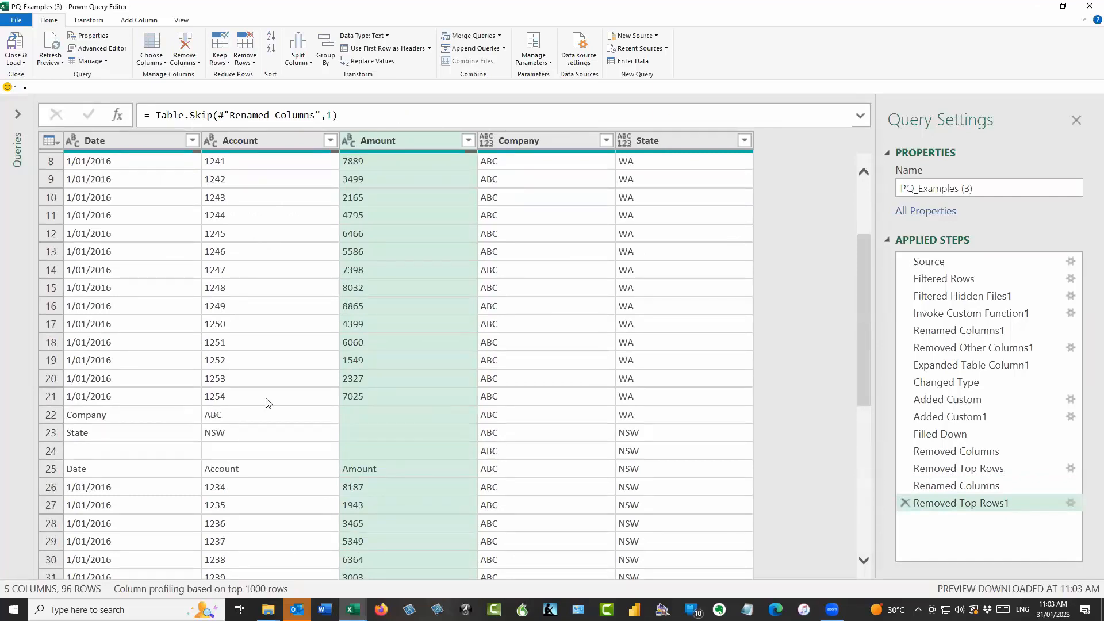
{"action": "scroll", "coordinate": [276, 402], "scroll_direction": "up", "scroll_amount": 3}
{"action": "left_click", "coordinate": [332, 140]}
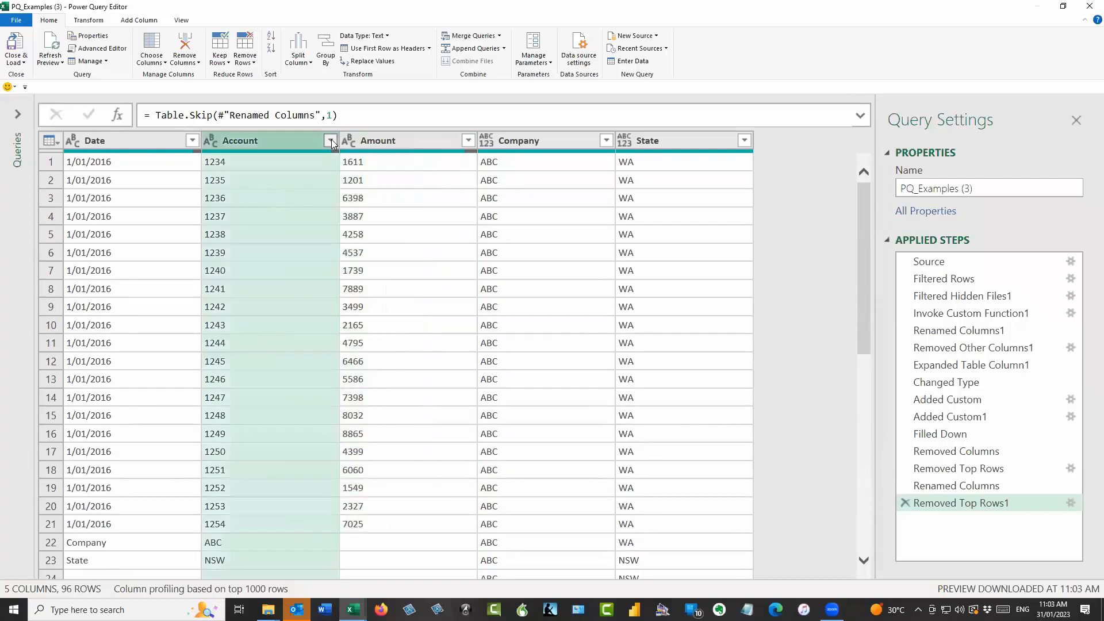
{"action": "left_click", "coordinate": [331, 140]}
{"action": "left_click", "coordinate": [87, 286]}
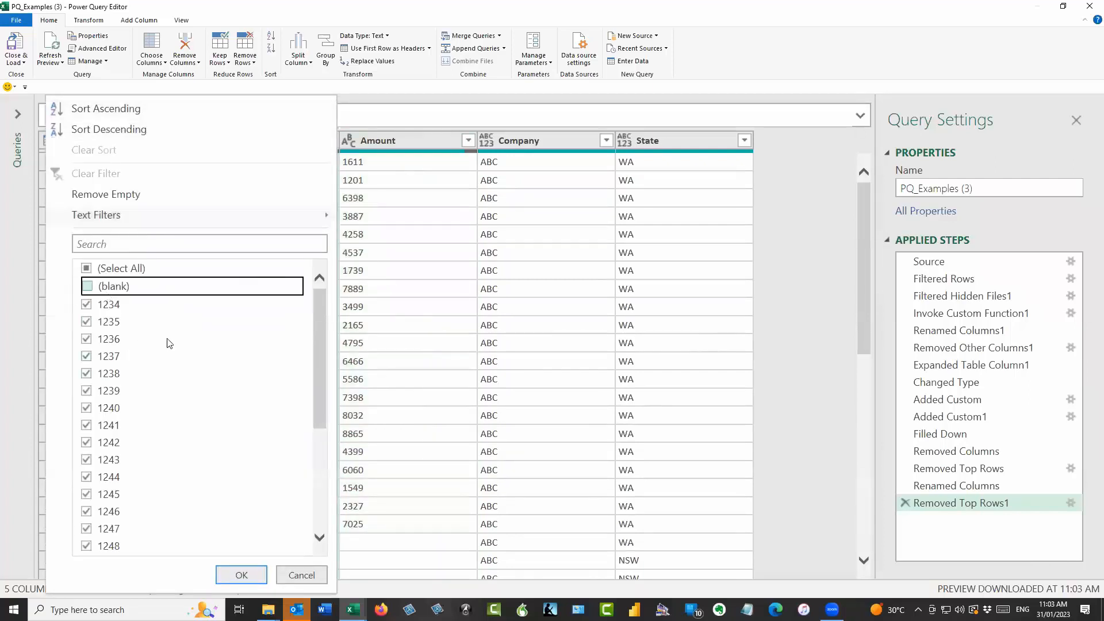
{"action": "scroll", "coordinate": [170, 344], "scroll_direction": "down", "scroll_amount": 4}
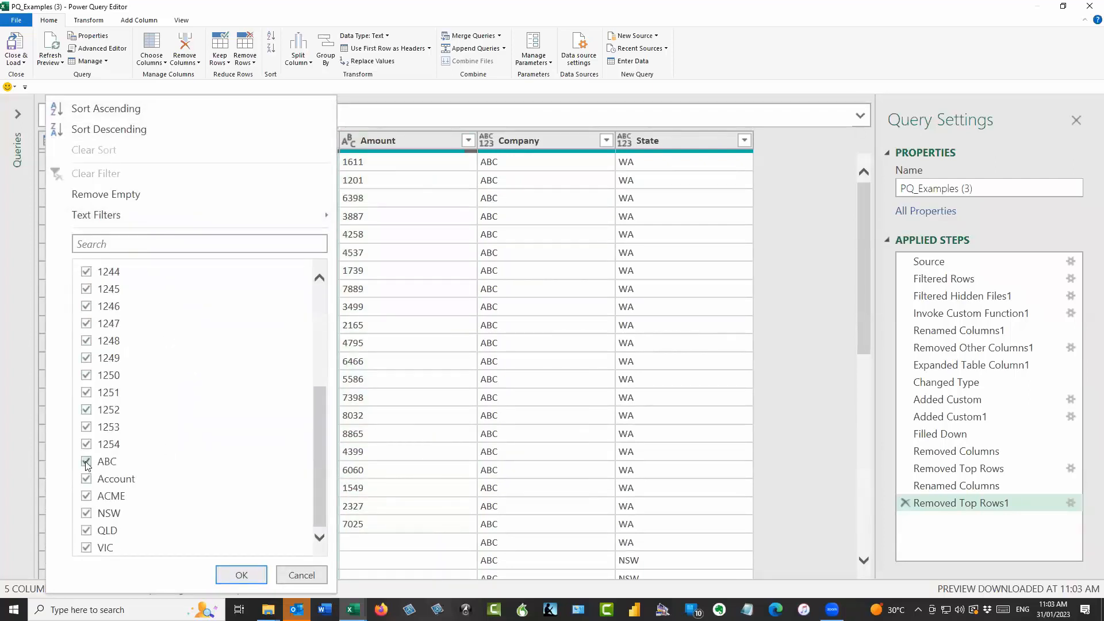
{"action": "left_click", "coordinate": [346, 440]}
{"action": "left_click", "coordinate": [382, 248]}
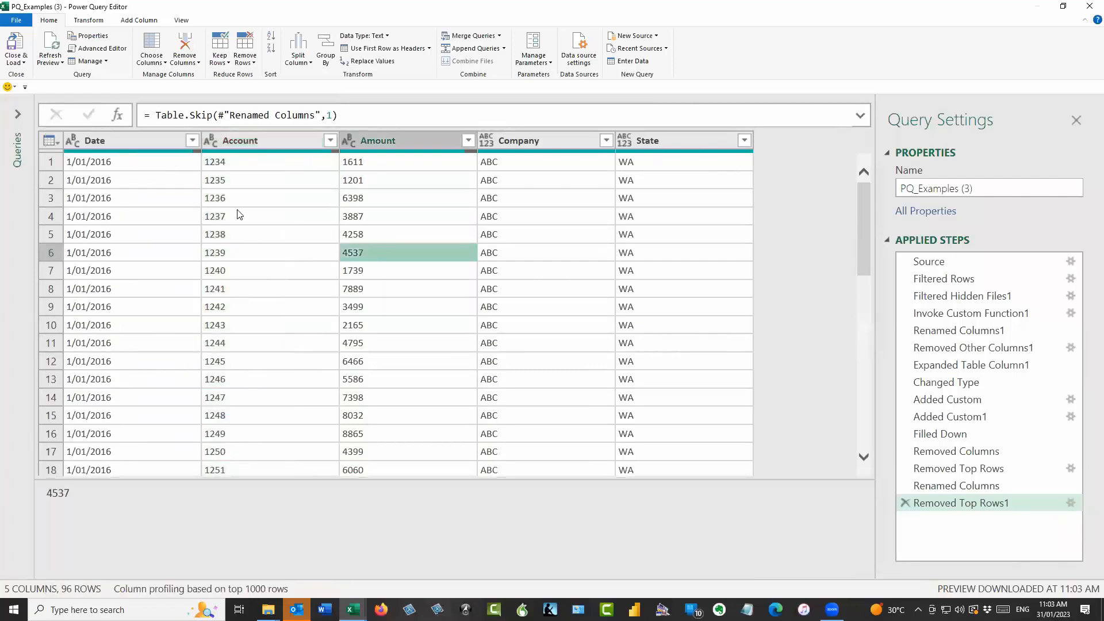
Step: Try filtering the Date column to keep only the 1/01/2016 rows, review the filtered data, and delete that filter step
{"action": "left_click", "coordinate": [192, 141]}
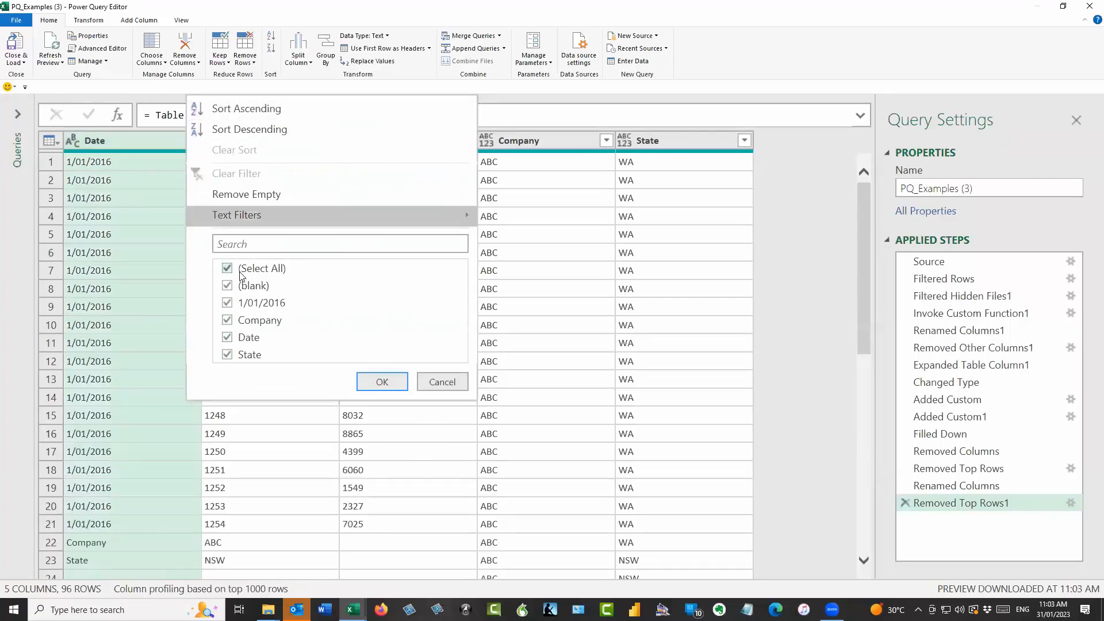
{"action": "left_click", "coordinate": [228, 287]}
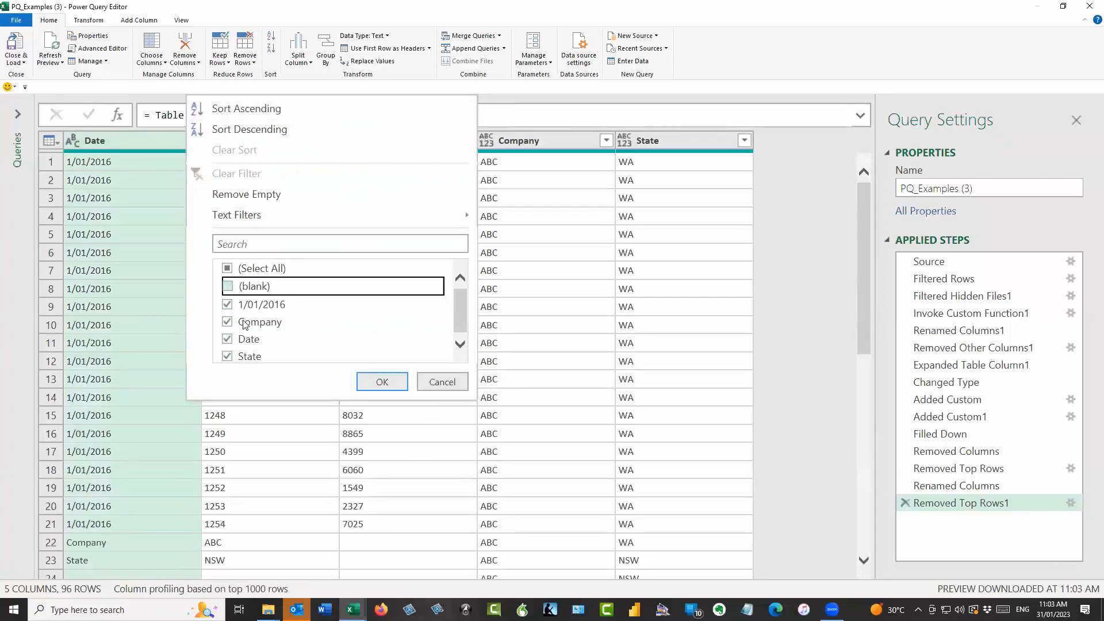
{"action": "left_click", "coordinate": [227, 321]}
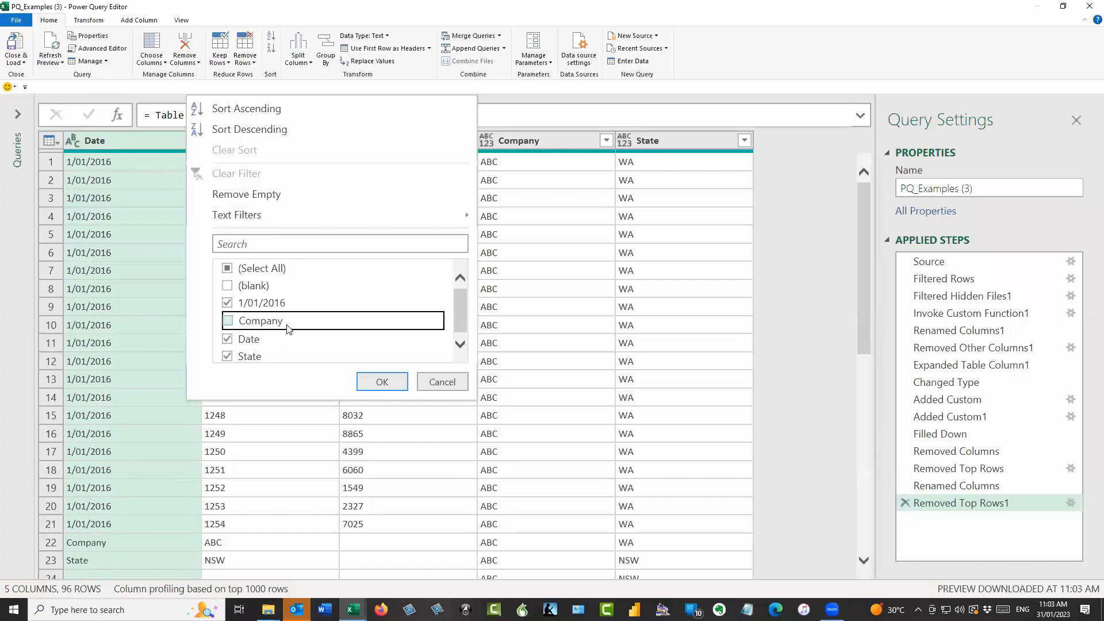
{"action": "left_click", "coordinate": [228, 339]}
{"action": "left_click", "coordinate": [228, 355]}
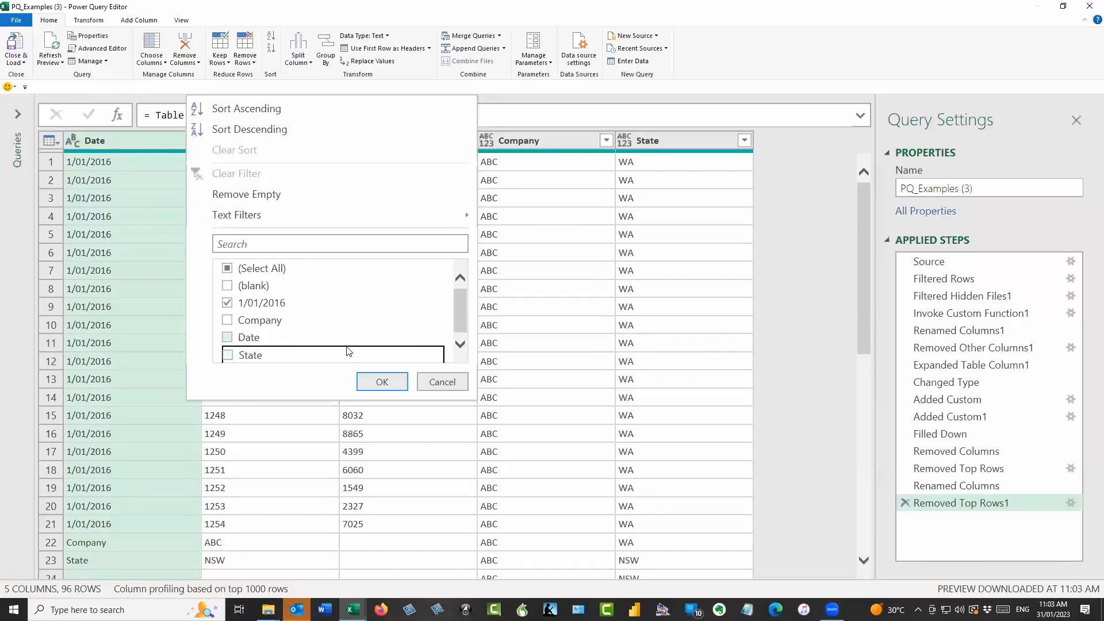
{"action": "left_click", "coordinate": [382, 381]}
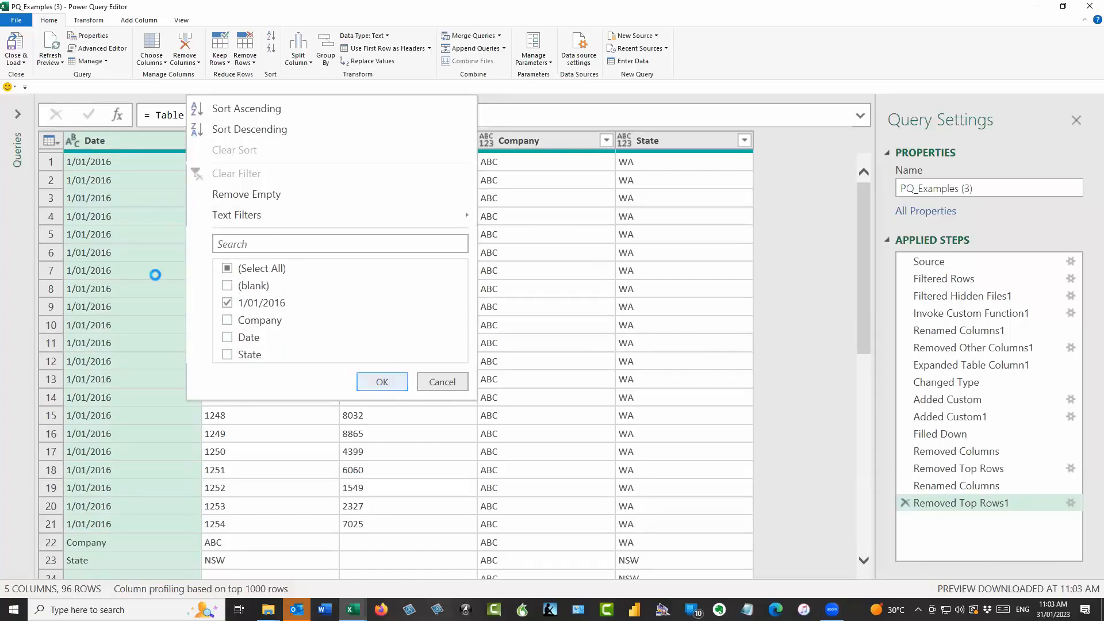
{"action": "scroll", "coordinate": [267, 336], "scroll_direction": "down", "scroll_amount": 2}
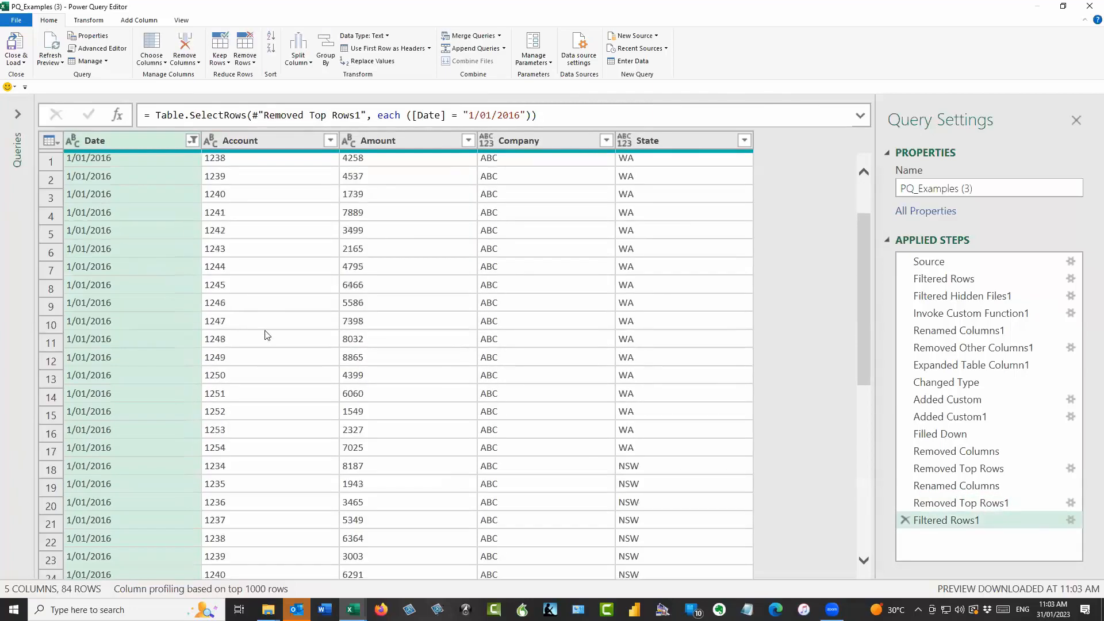
{"action": "scroll", "coordinate": [266, 335], "scroll_direction": "down", "scroll_amount": 20}
{"action": "scroll", "coordinate": [305, 352], "scroll_direction": "up", "scroll_amount": 20}
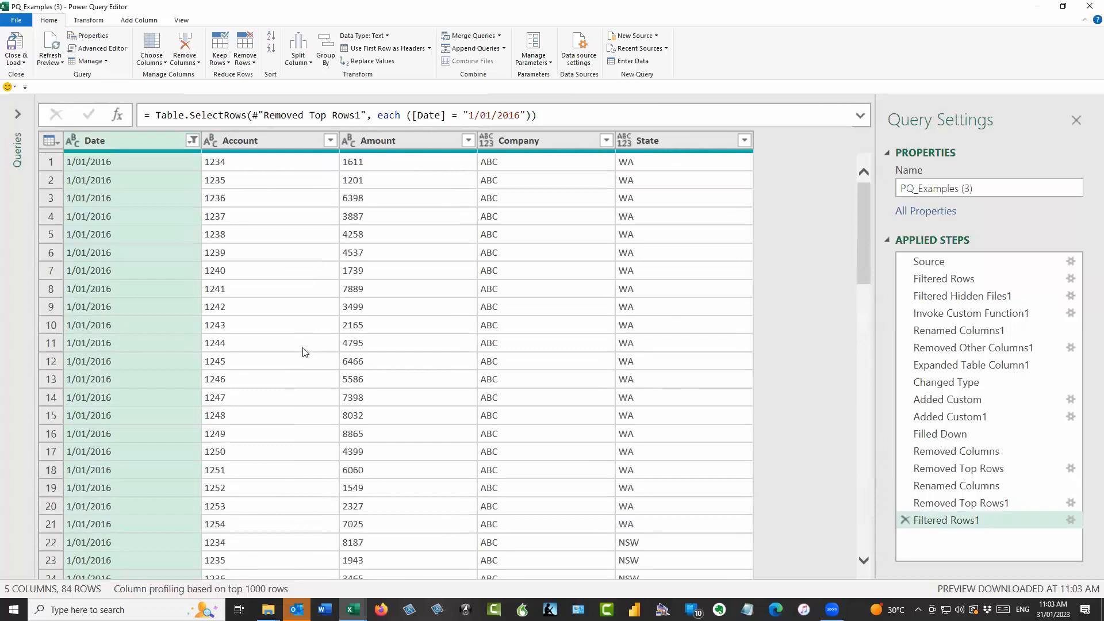
{"action": "left_click", "coordinate": [904, 520]}
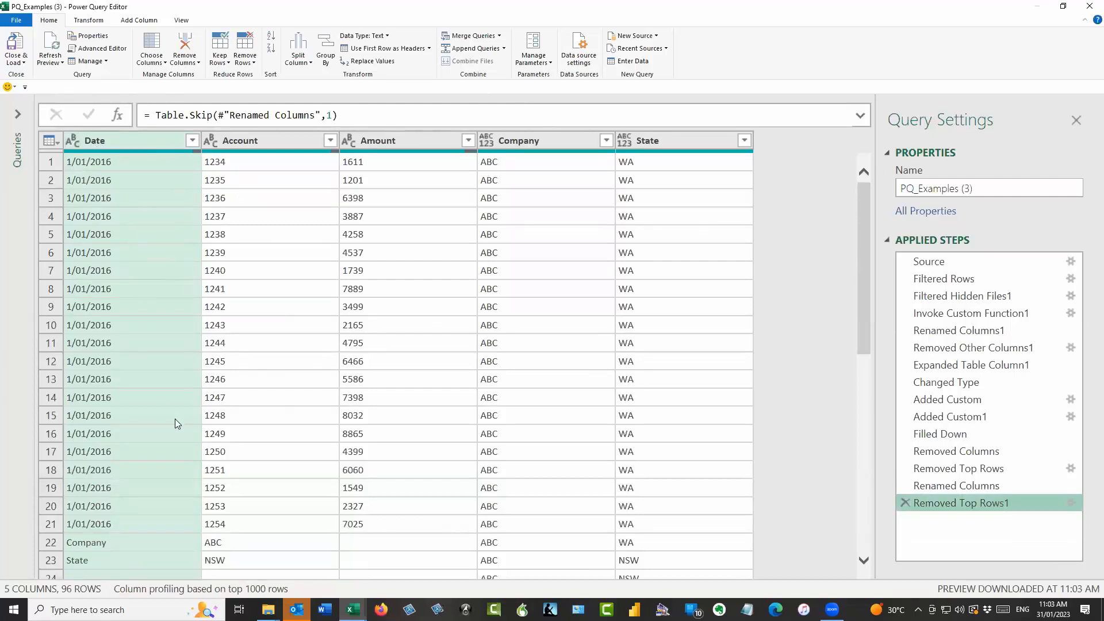
Step: Change the data type of the Date column to Date
{"action": "scroll", "coordinate": [175, 418], "scroll_direction": "down", "scroll_amount": 5}
{"action": "scroll", "coordinate": [175, 418], "scroll_direction": "down", "scroll_amount": 2}
{"action": "scroll", "coordinate": [119, 216], "scroll_direction": "up", "scroll_amount": 2}
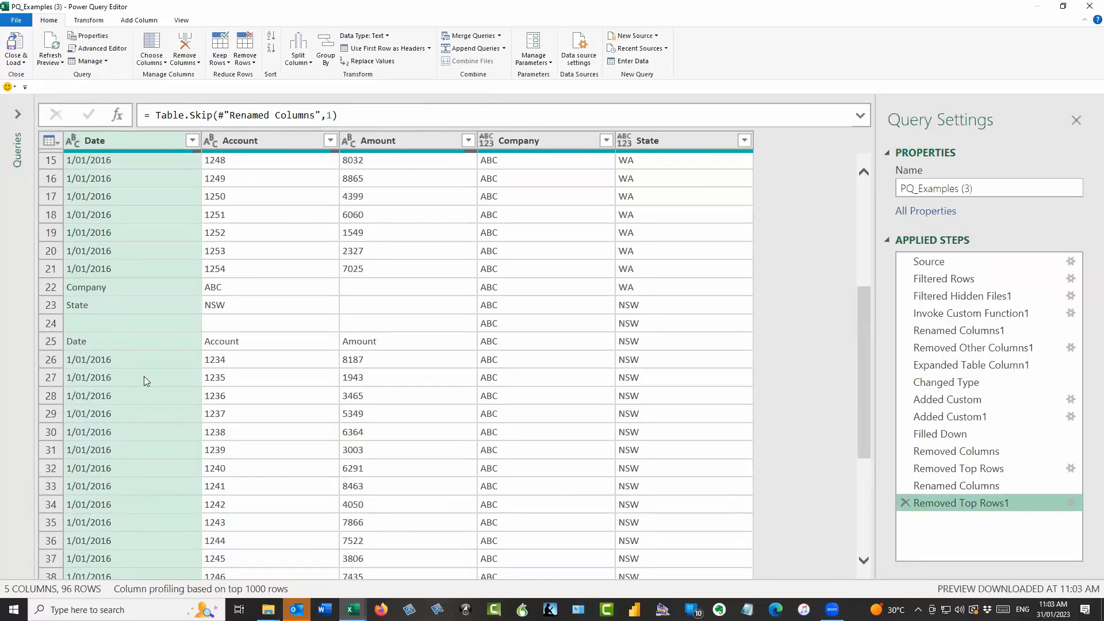
{"action": "scroll", "coordinate": [143, 379], "scroll_direction": "up", "scroll_amount": 4}
{"action": "left_click", "coordinate": [73, 141]}
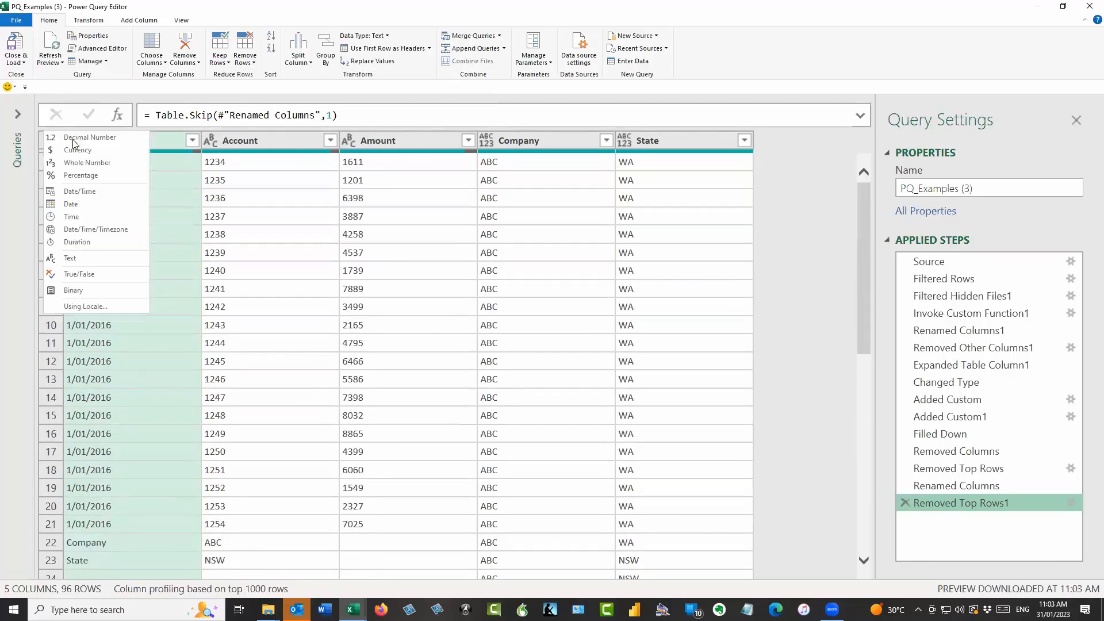
{"action": "left_click", "coordinate": [72, 207]}
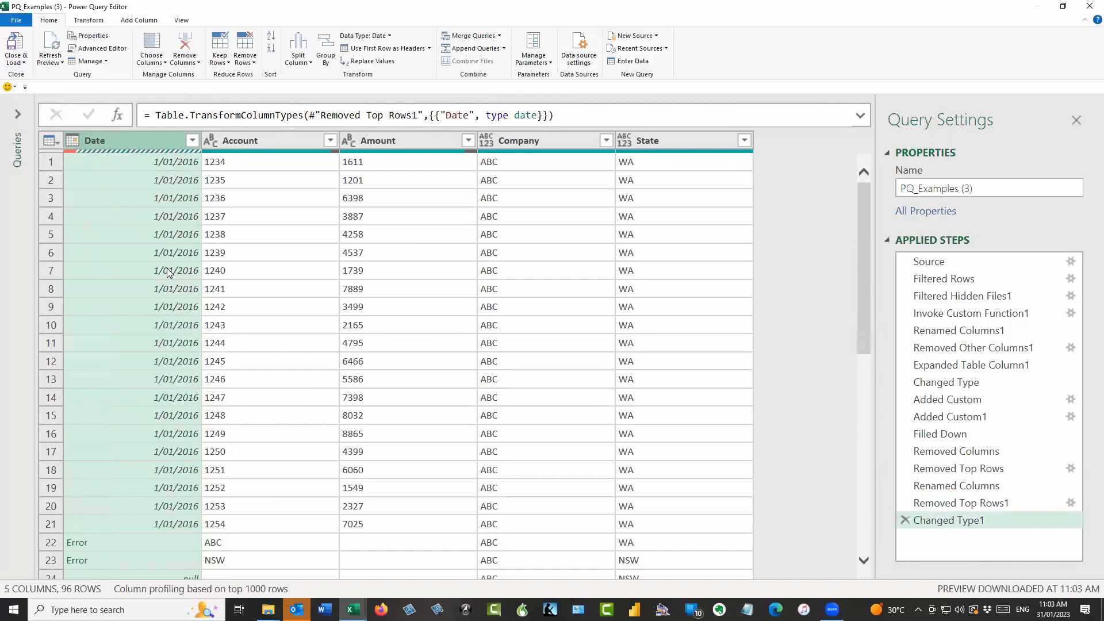
Step: Remove the rows that contain errors in the Date column
{"action": "scroll", "coordinate": [175, 300], "scroll_direction": "down", "scroll_amount": 5}
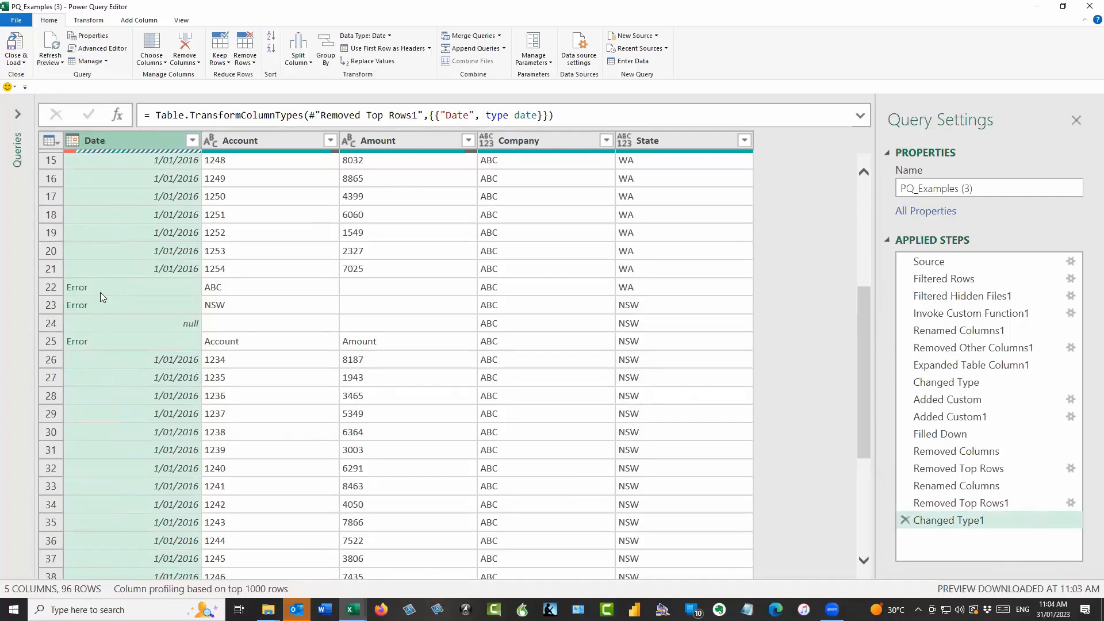
{"action": "scroll", "coordinate": [151, 293], "scroll_direction": "up", "scroll_amount": 5}
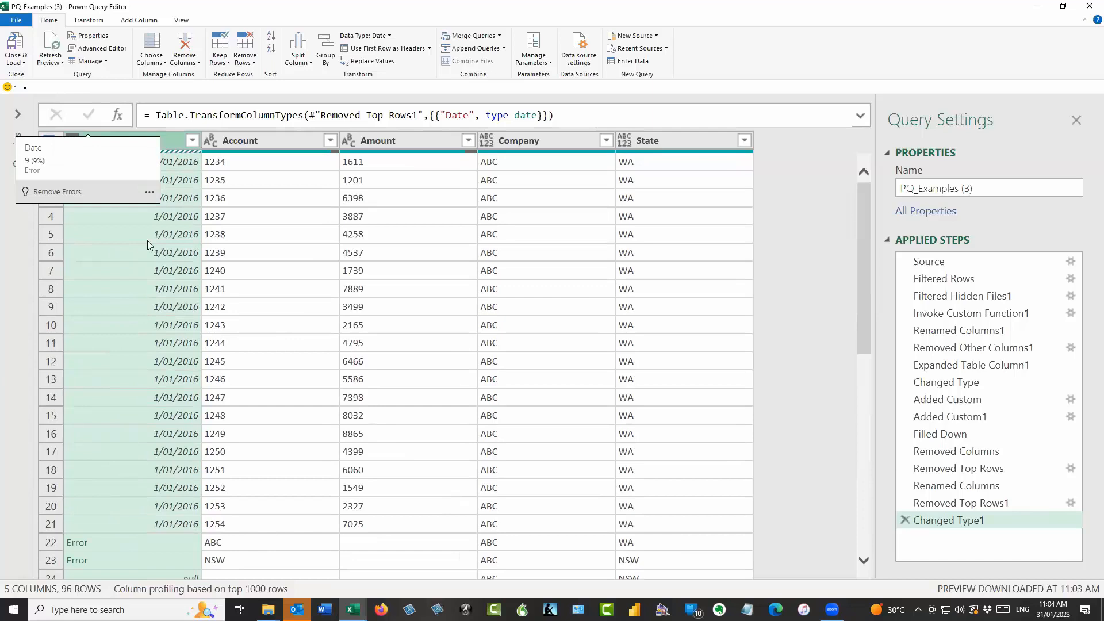
{"action": "left_click", "coordinate": [192, 141]}
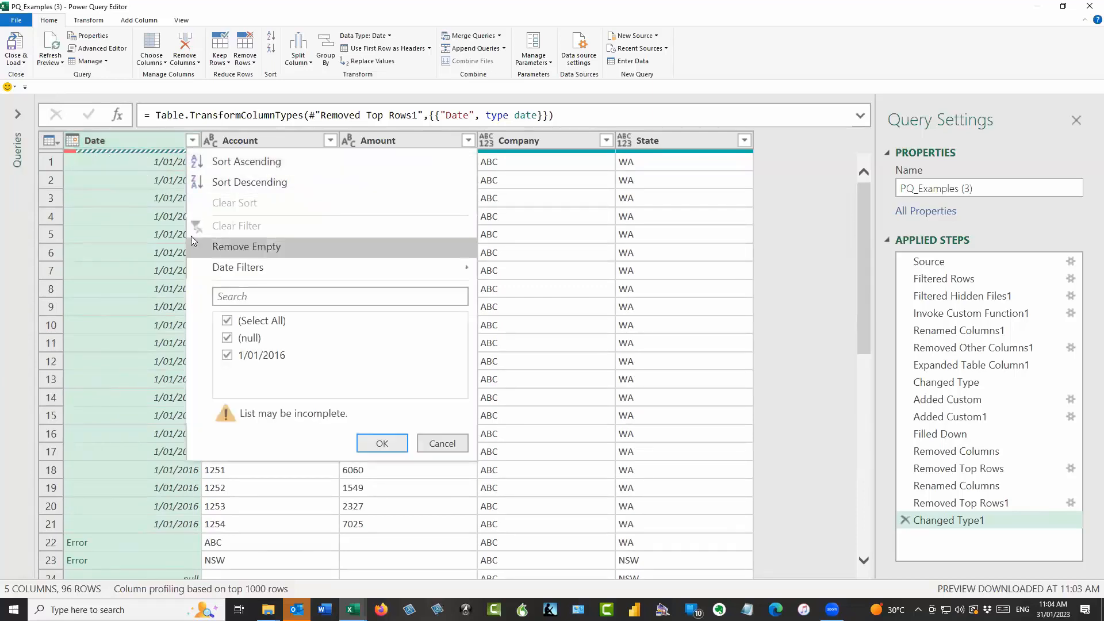
{"action": "left_click", "coordinate": [161, 287]}
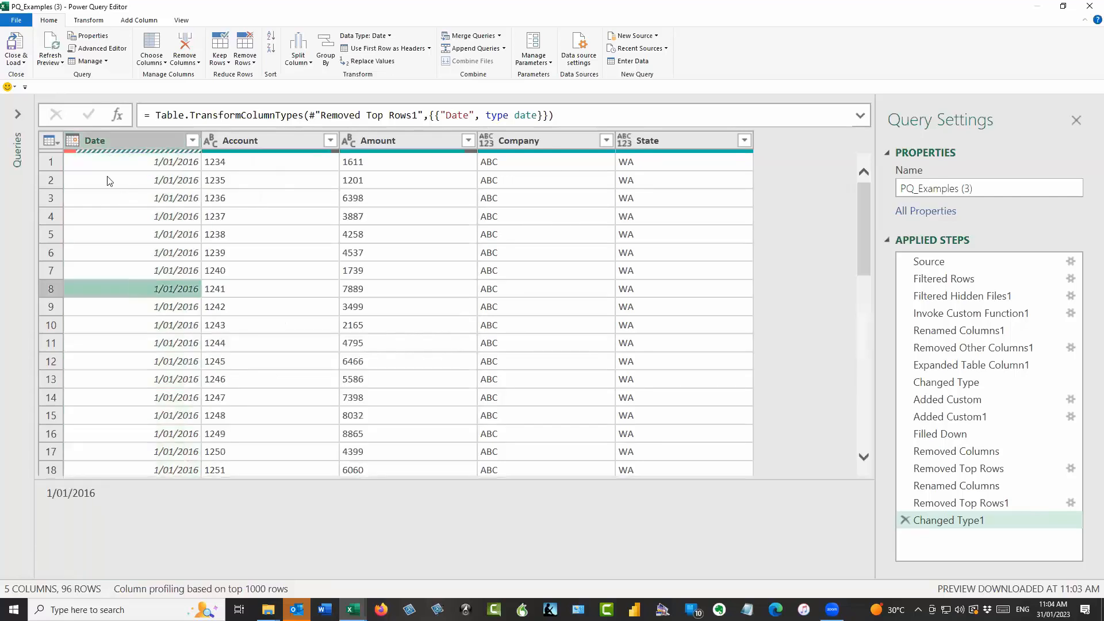
{"action": "right_click", "coordinate": [121, 142]}
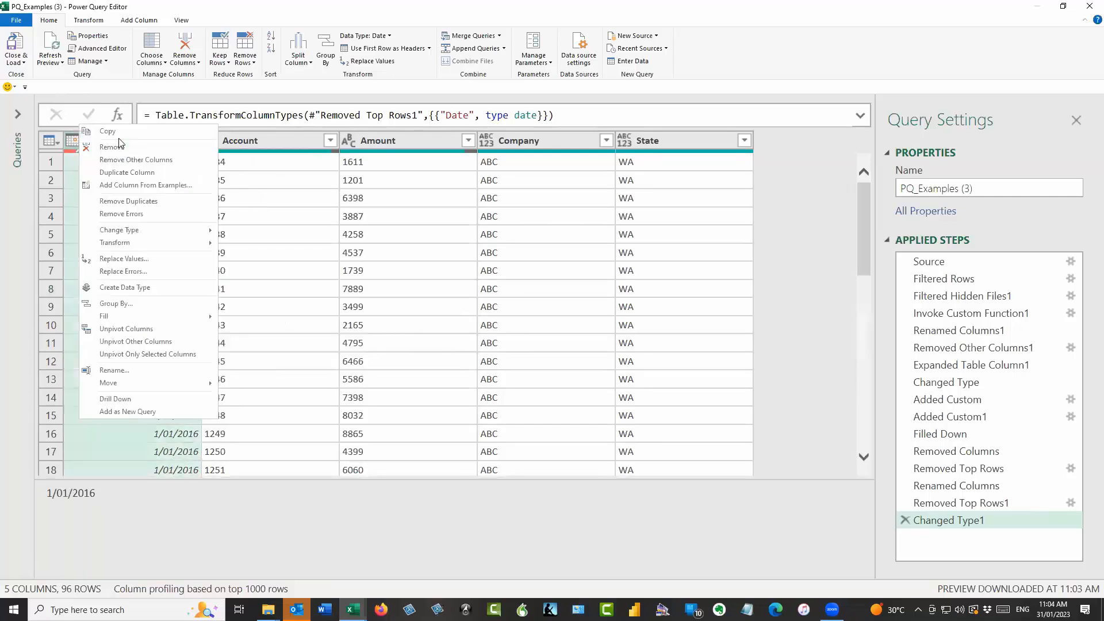
{"action": "left_click", "coordinate": [142, 214]}
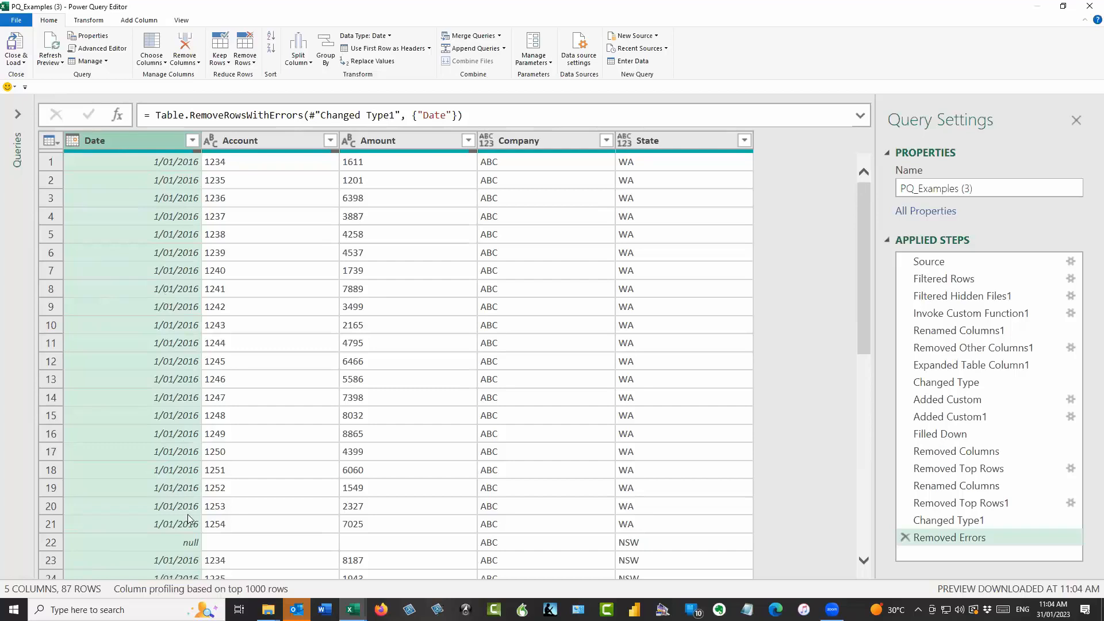
Step: Filter the Date column to exclude null values, then review the remaining rows
{"action": "left_click", "coordinate": [192, 141]}
{"action": "left_click", "coordinate": [228, 339]}
{"action": "left_click", "coordinate": [382, 418]}
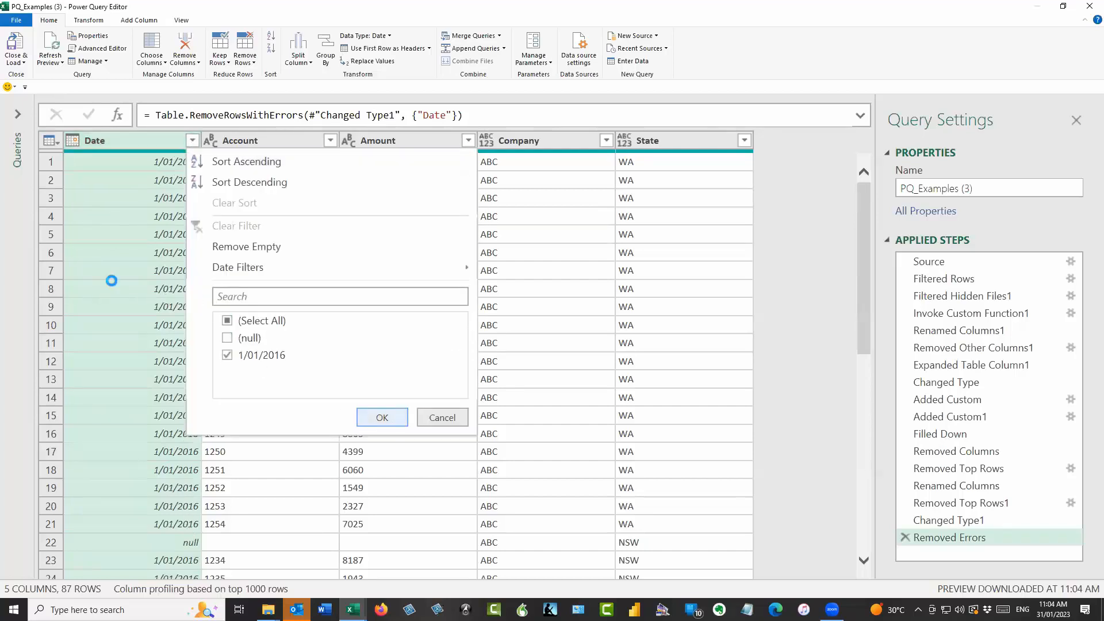
{"action": "scroll", "coordinate": [270, 308], "scroll_direction": "down", "scroll_amount": 20}
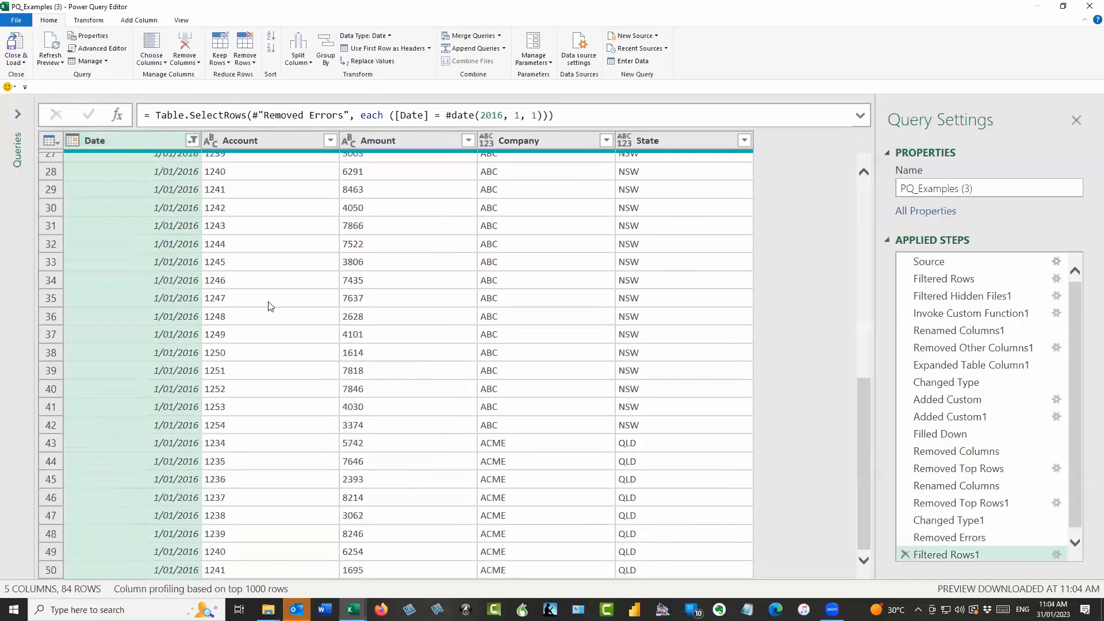
{"action": "scroll", "coordinate": [271, 311], "scroll_direction": "up", "scroll_amount": 20}
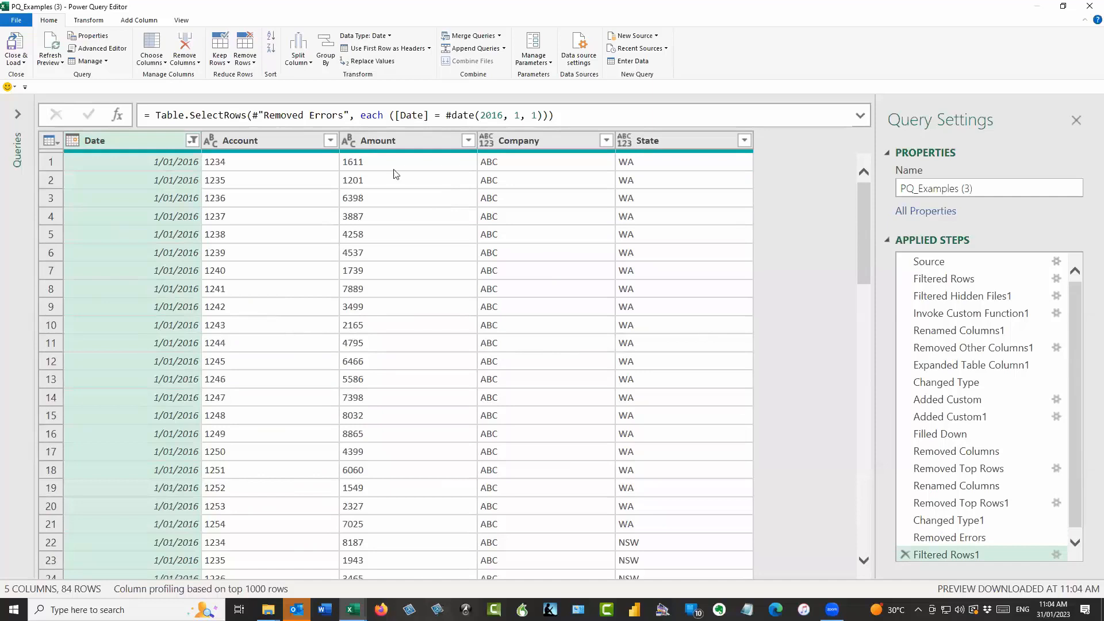
Step: Change the data type of the Amount column to Currency and the Account column to Whole Number
{"action": "left_click", "coordinate": [351, 140]}
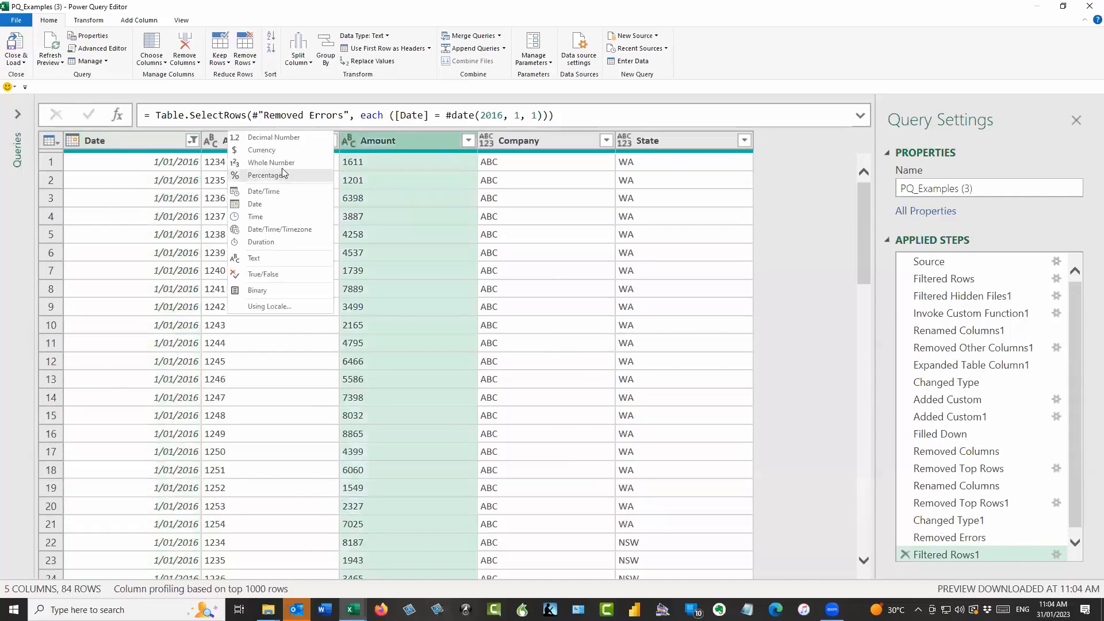
{"action": "left_click", "coordinate": [260, 150]}
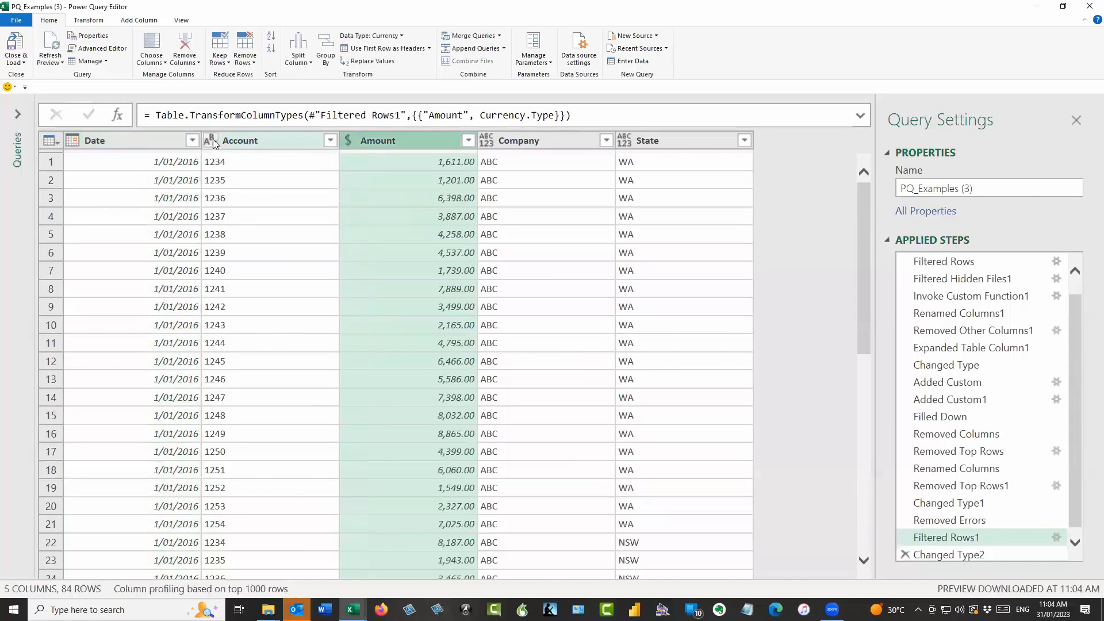
{"action": "left_click", "coordinate": [213, 142]}
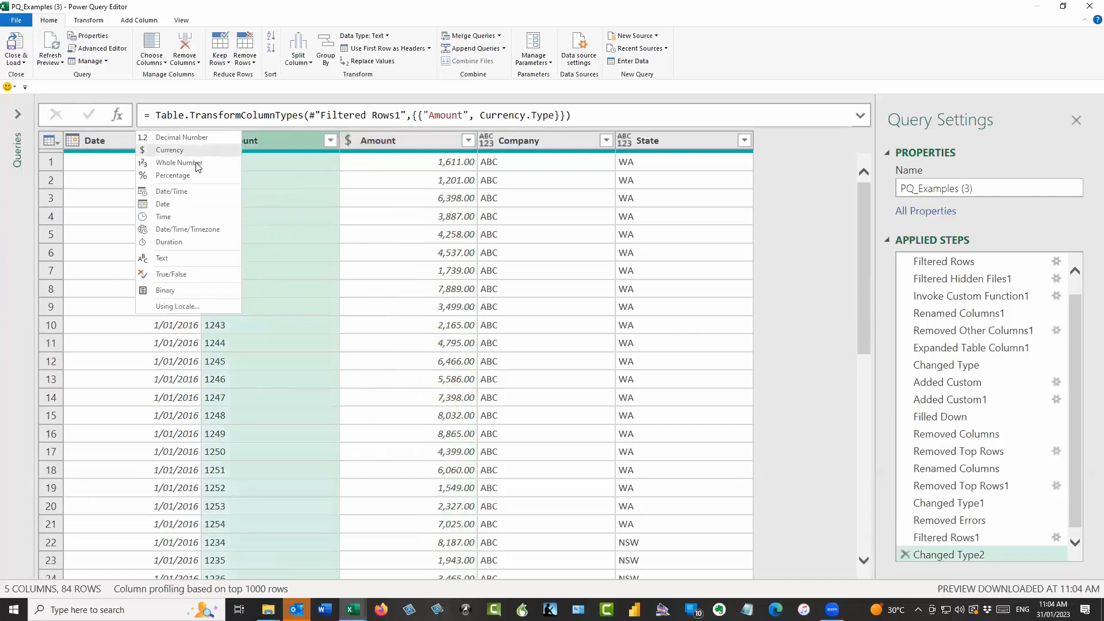
{"action": "left_click", "coordinate": [199, 163]}
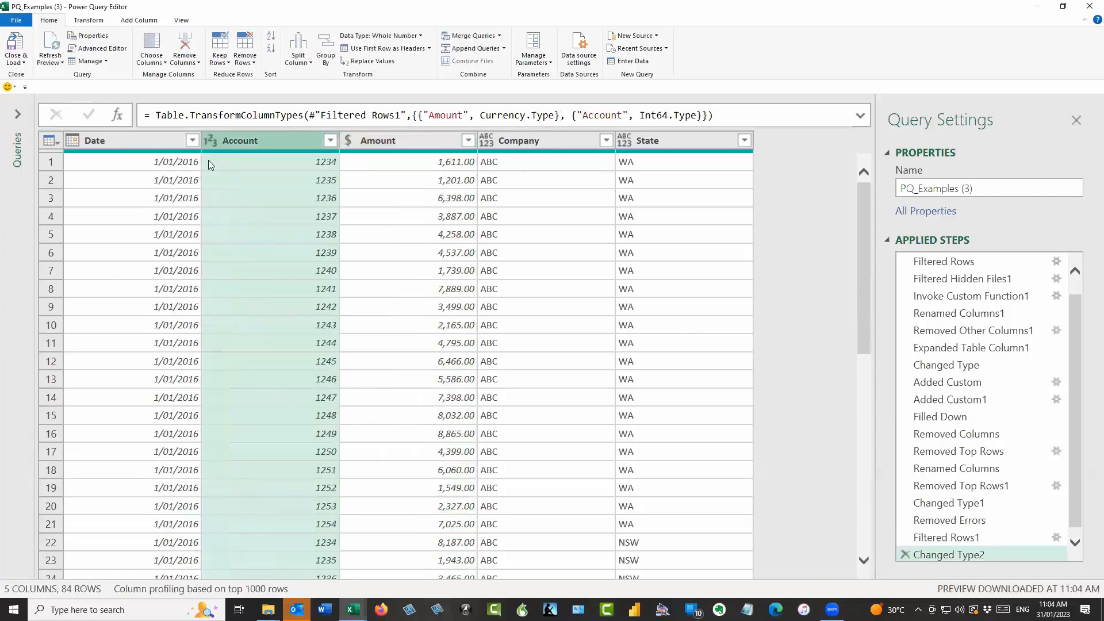
Step: Close the query editor, load the results to a worksheet table, and autofit the Date column's width
{"action": "left_click", "coordinate": [21, 44]}
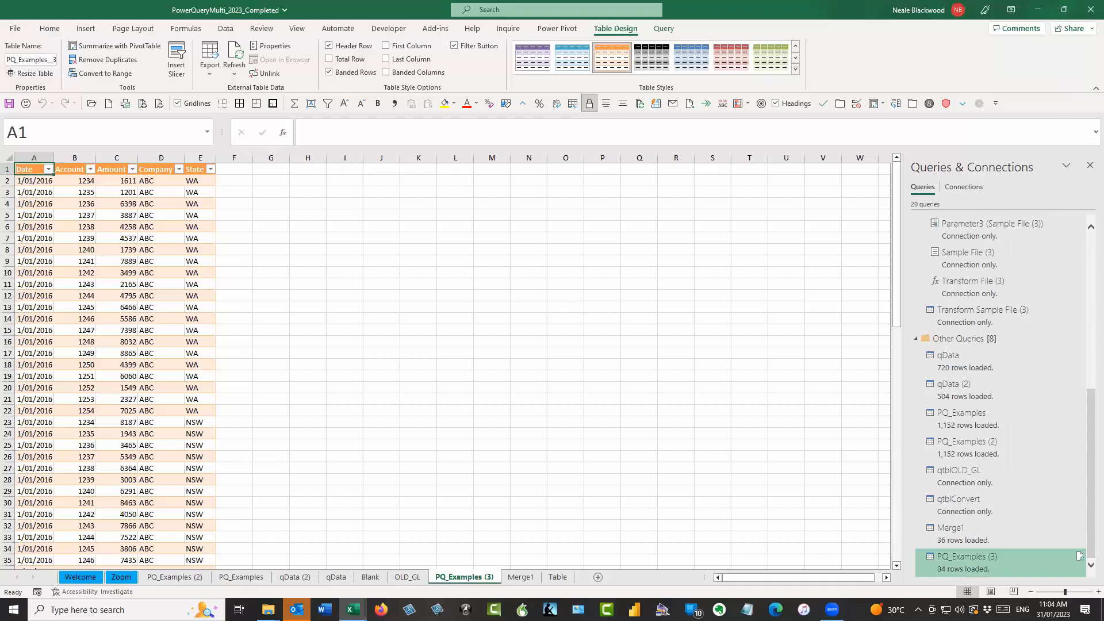
{"action": "scroll", "coordinate": [261, 280], "scroll_direction": "up", "scroll_amount": 1}
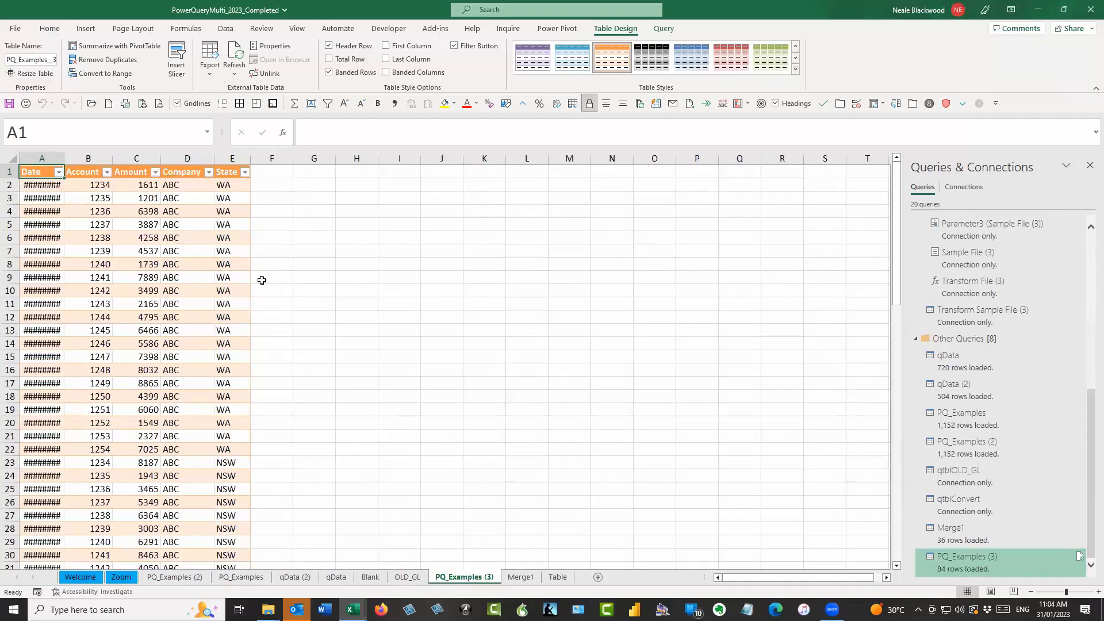
{"action": "scroll", "coordinate": [82, 188], "scroll_direction": "up", "scroll_amount": 1}
{"action": "double_click", "coordinate": [74, 159]}
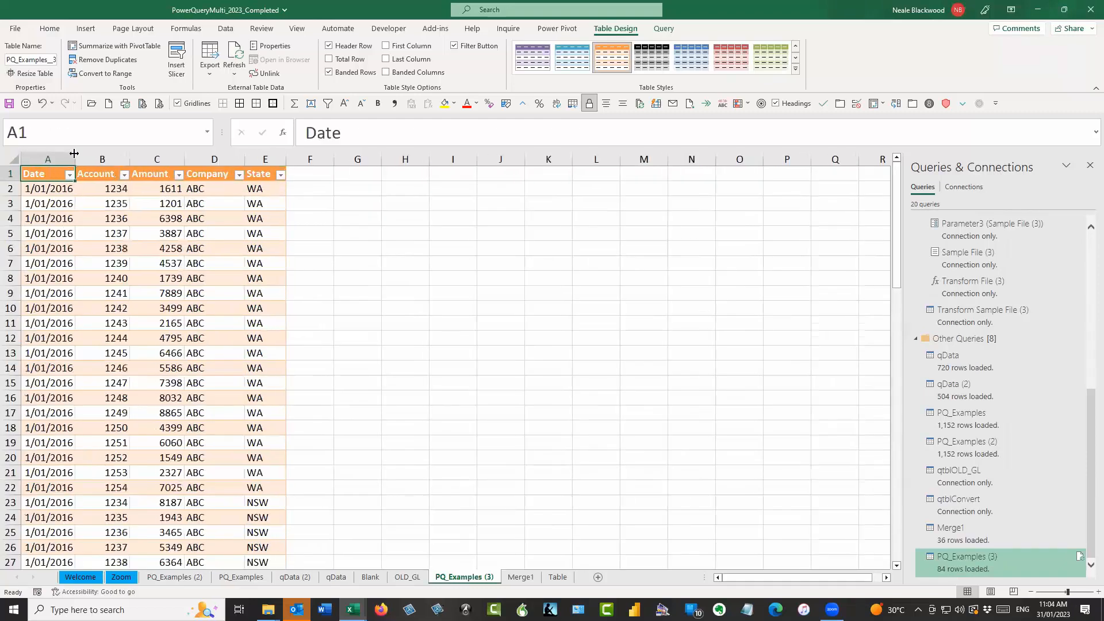
Step: Examine the Company and State values throughout the loaded table, from the first rows to the last
{"action": "left_click", "coordinate": [231, 179]}
{"action": "scroll", "coordinate": [286, 339], "scroll_direction": "down", "scroll_amount": 6}
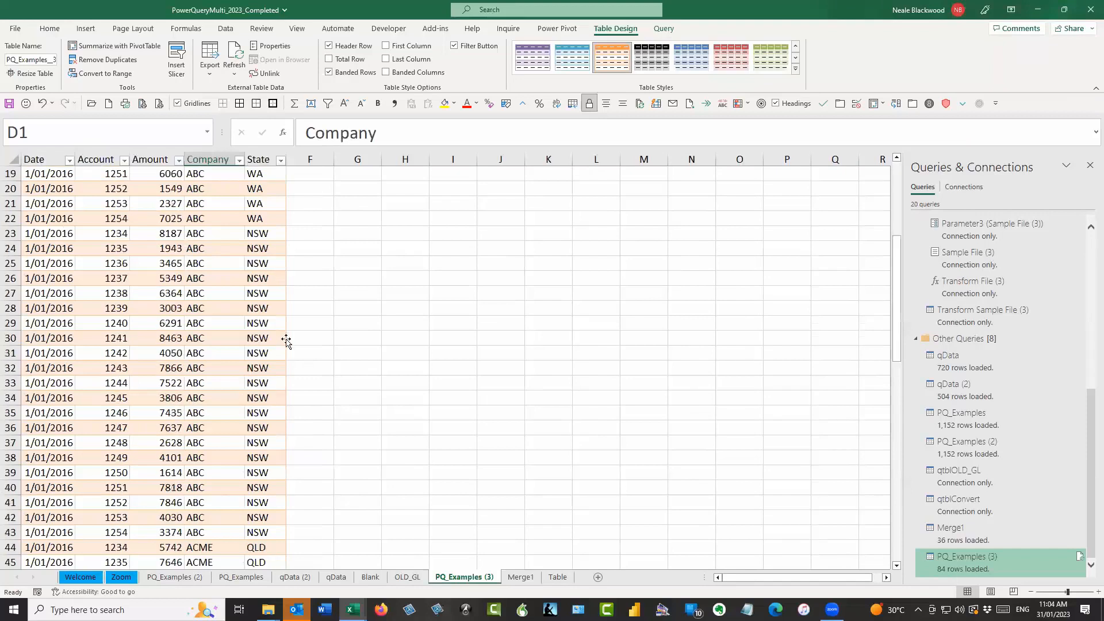
{"action": "left_click", "coordinate": [248, 357]}
{"action": "scroll", "coordinate": [253, 374], "scroll_direction": "down", "scroll_amount": 4}
{"action": "left_click", "coordinate": [216, 384]}
{"action": "scroll", "coordinate": [279, 402], "scroll_direction": "down", "scroll_amount": 4}
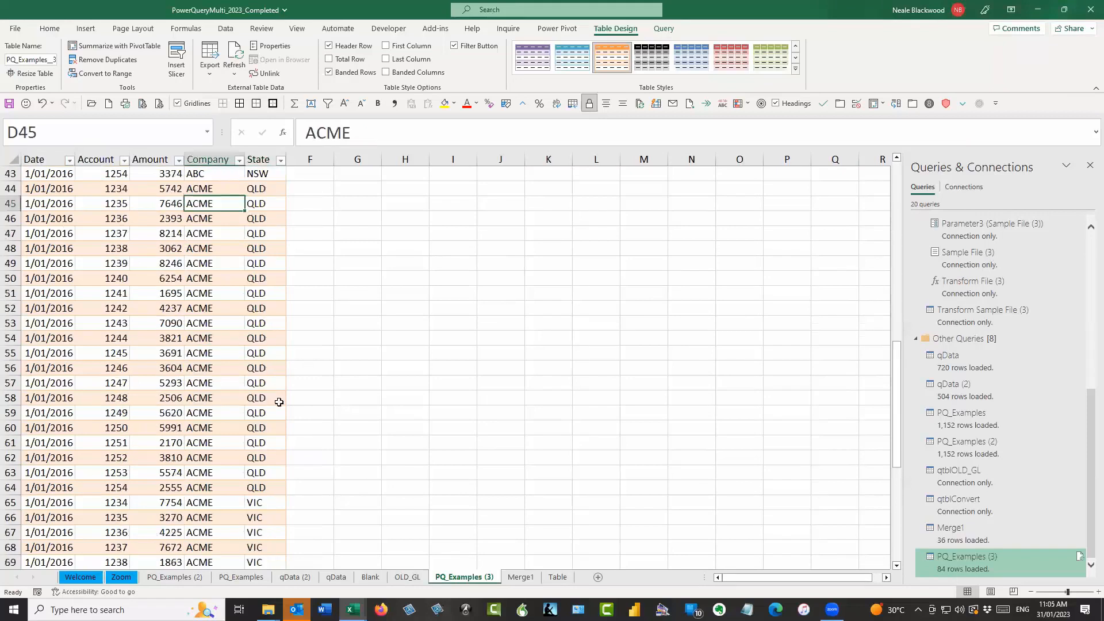
{"action": "scroll", "coordinate": [279, 402], "scroll_direction": "down", "scroll_amount": 9}
{"action": "scroll", "coordinate": [278, 399], "scroll_direction": "up", "scroll_amount": 9}
{"action": "scroll", "coordinate": [279, 397], "scroll_direction": "up", "scroll_amount": 14}
{"action": "left_click", "coordinate": [233, 215]}
{"action": "key", "text": "Up"}
{"action": "key", "text": "Up"}
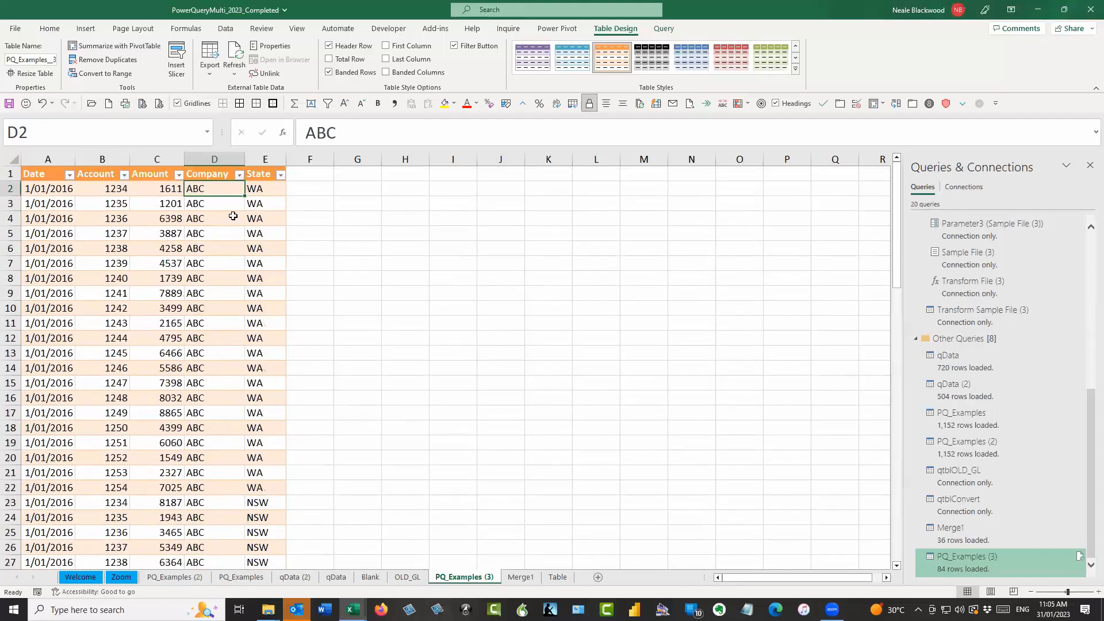